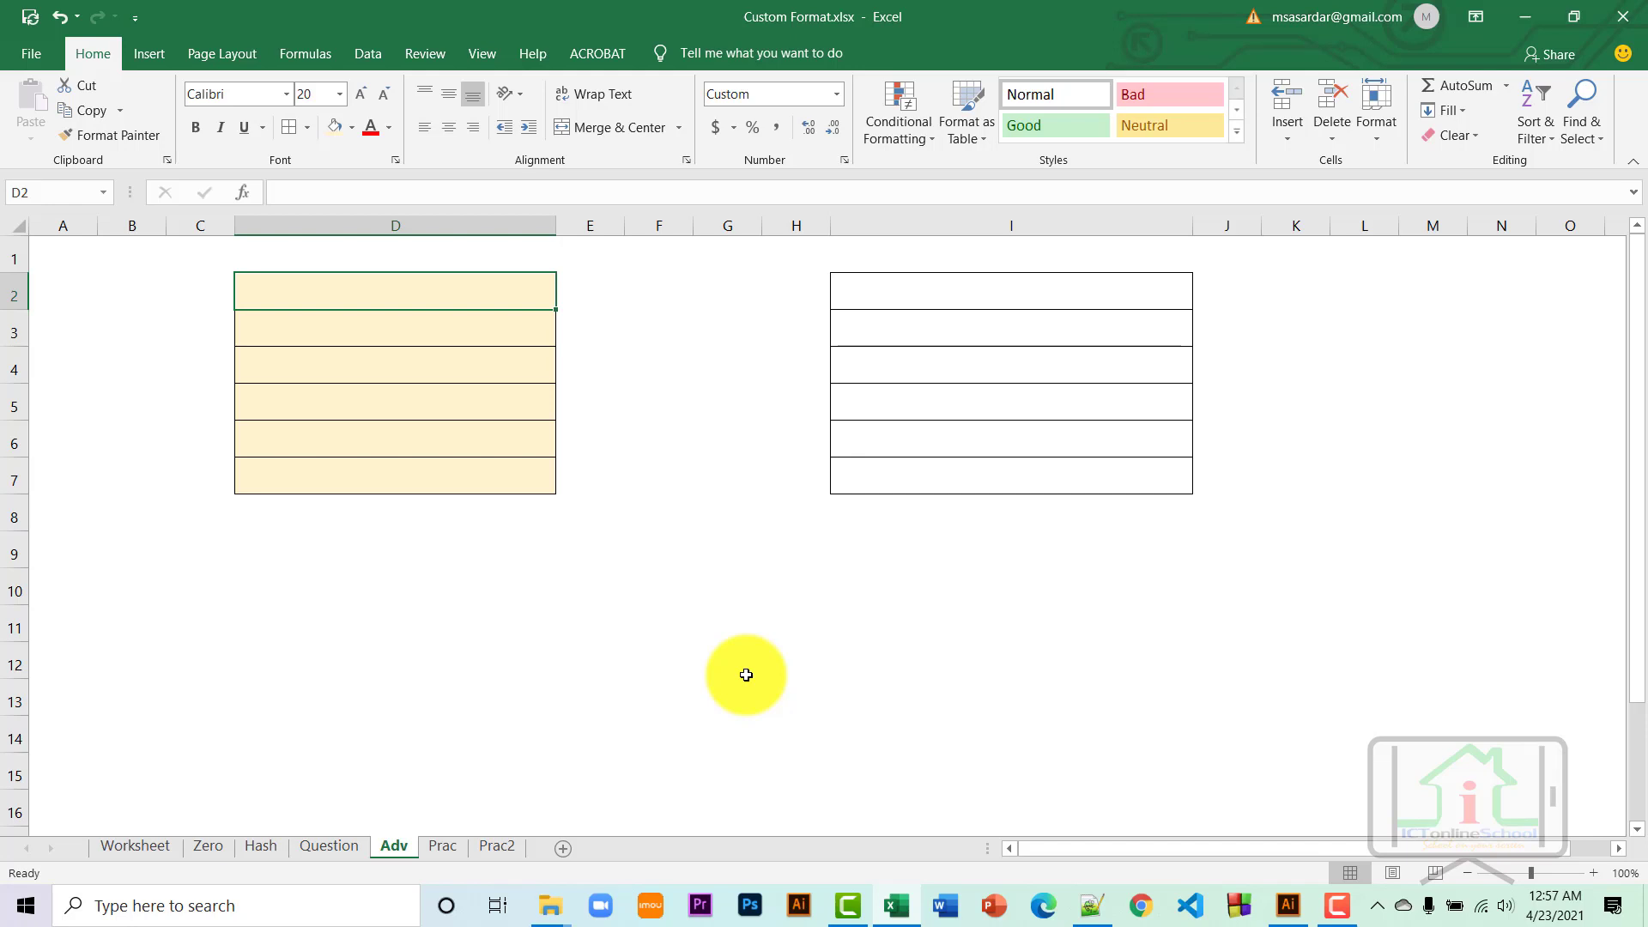
Enter 50005, 52004 and 25010 in D2:D4 so they display as 0521-50005, 0521-52004 and 0521-25010.
text(5000)
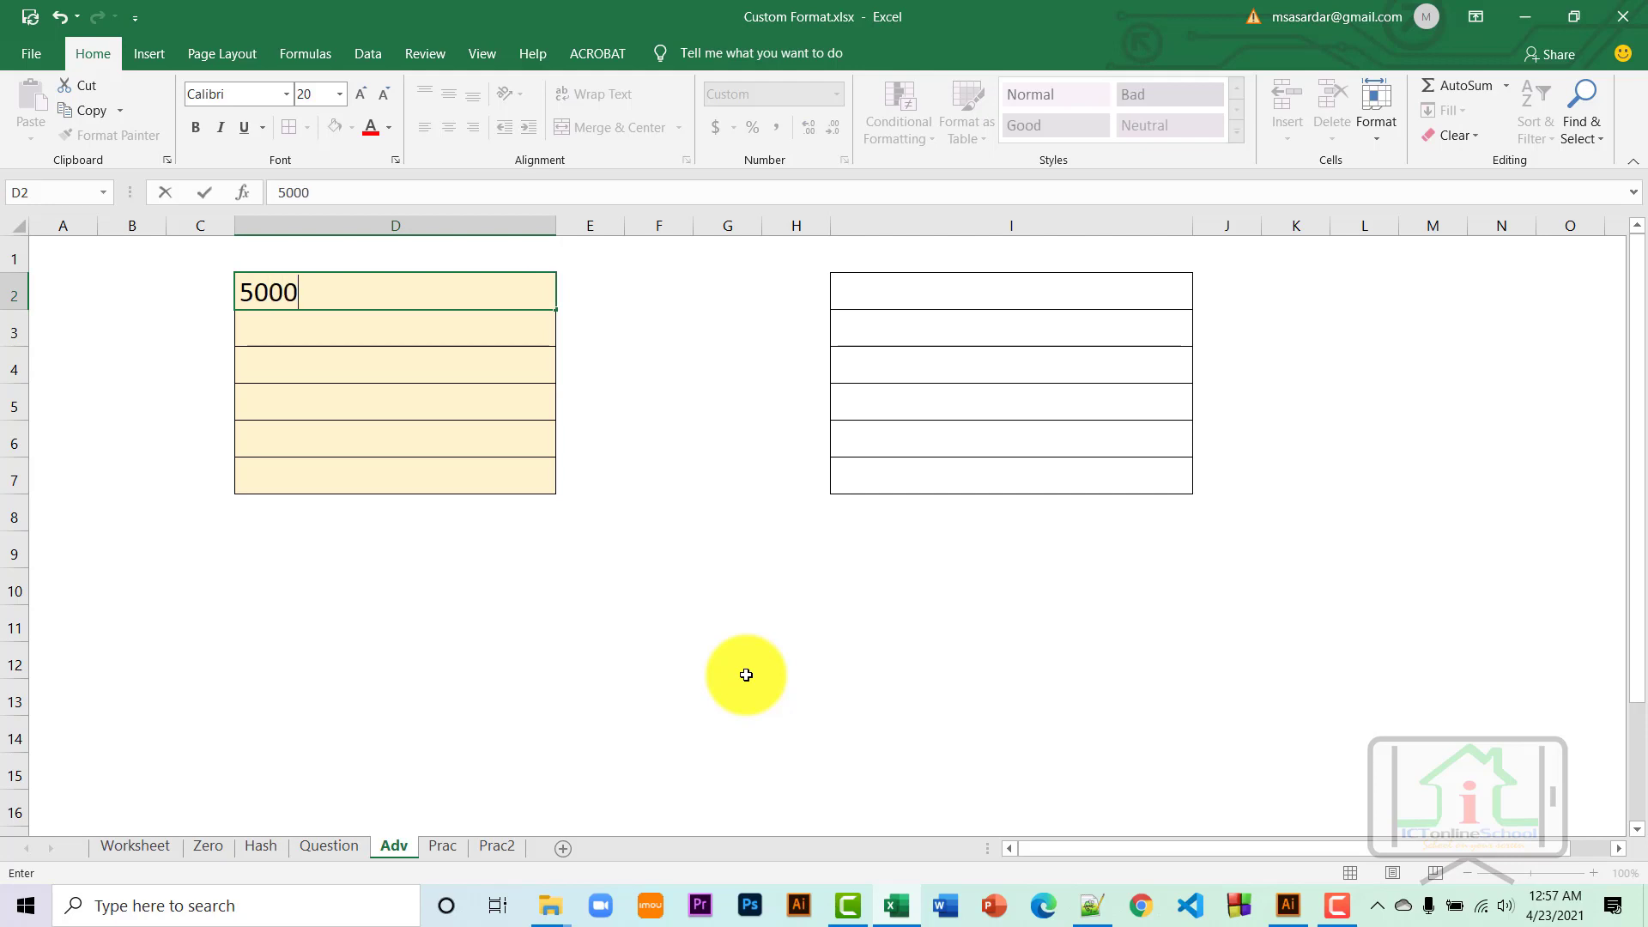
text(5)
key(Return)
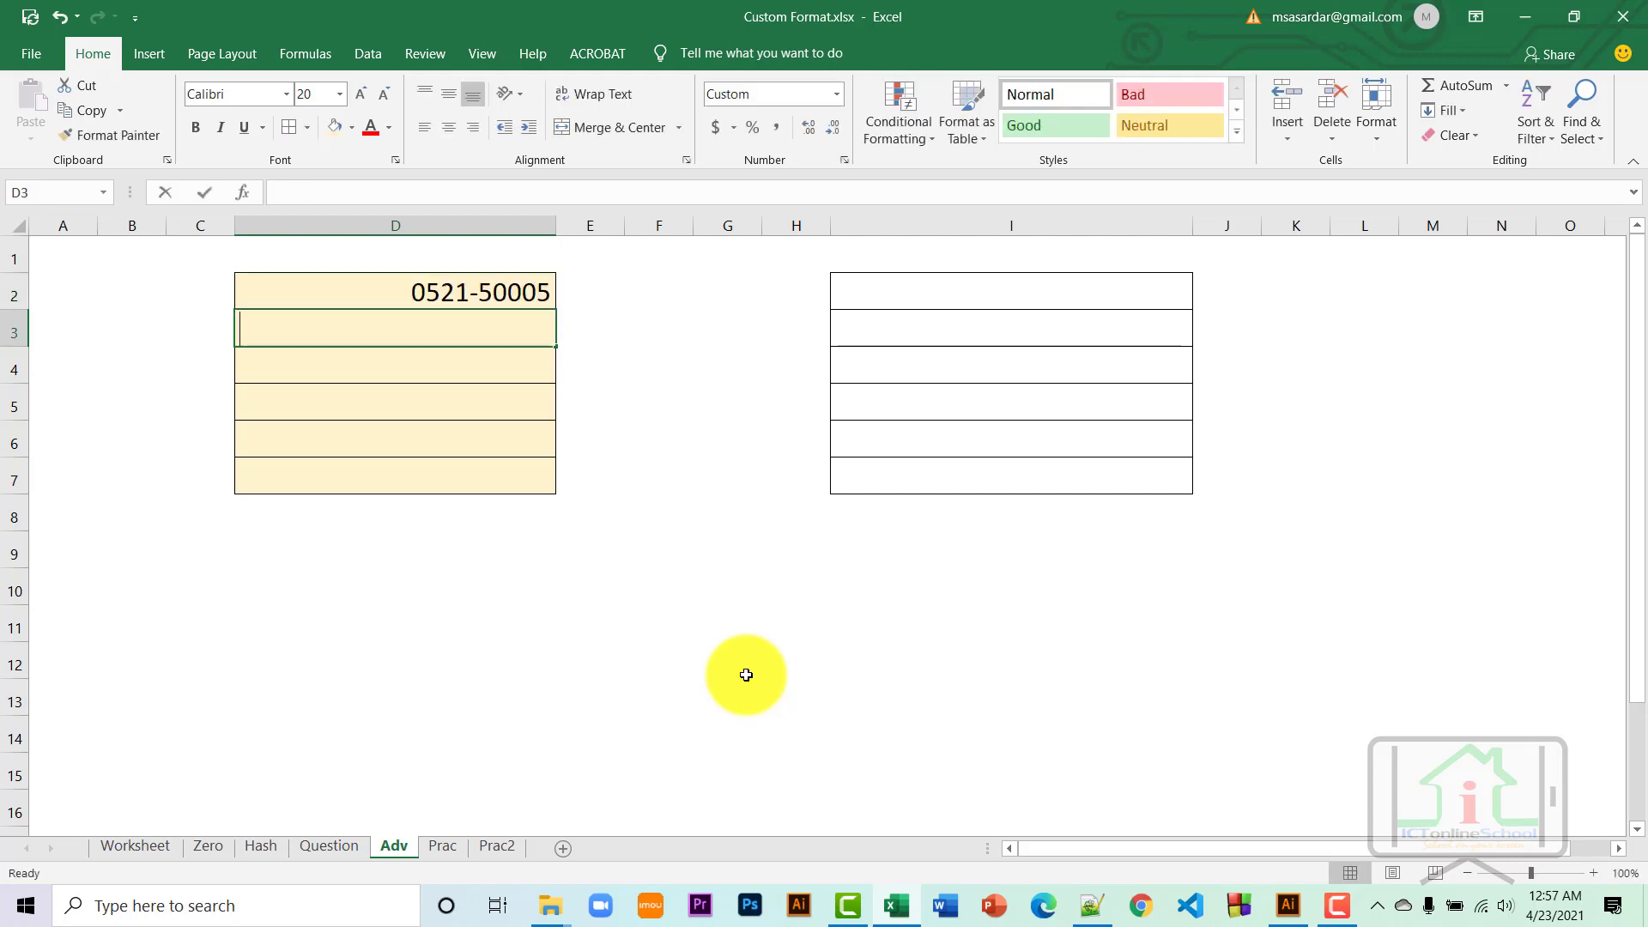
text(52004)
key(Return)
text(2)
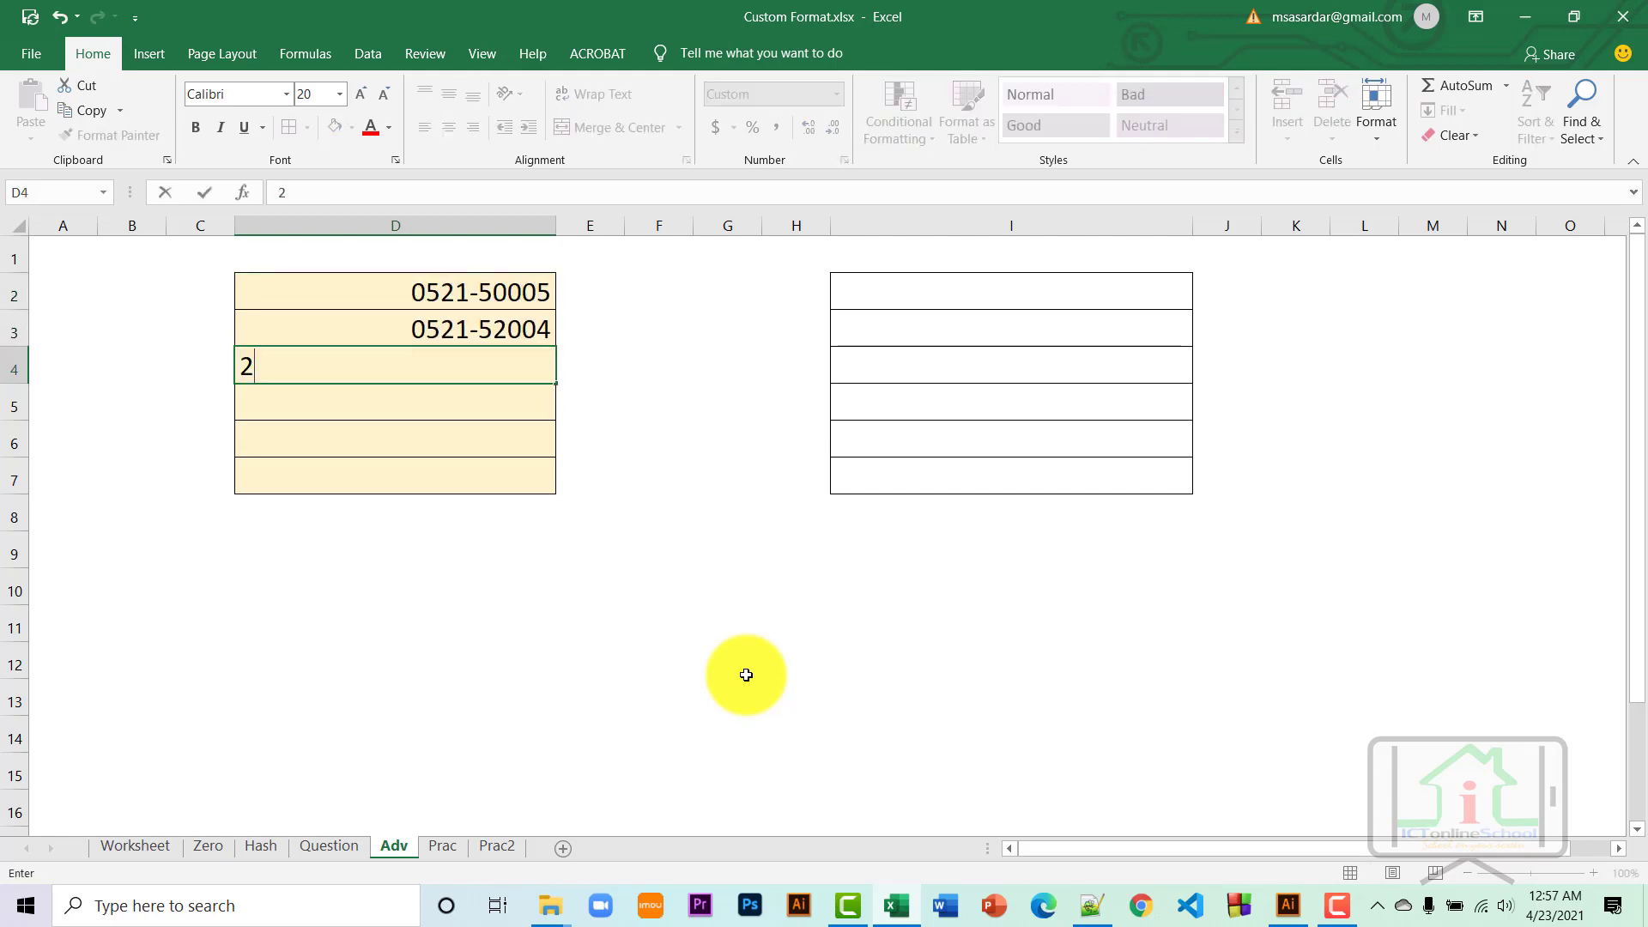
text(5010)
key(Return)
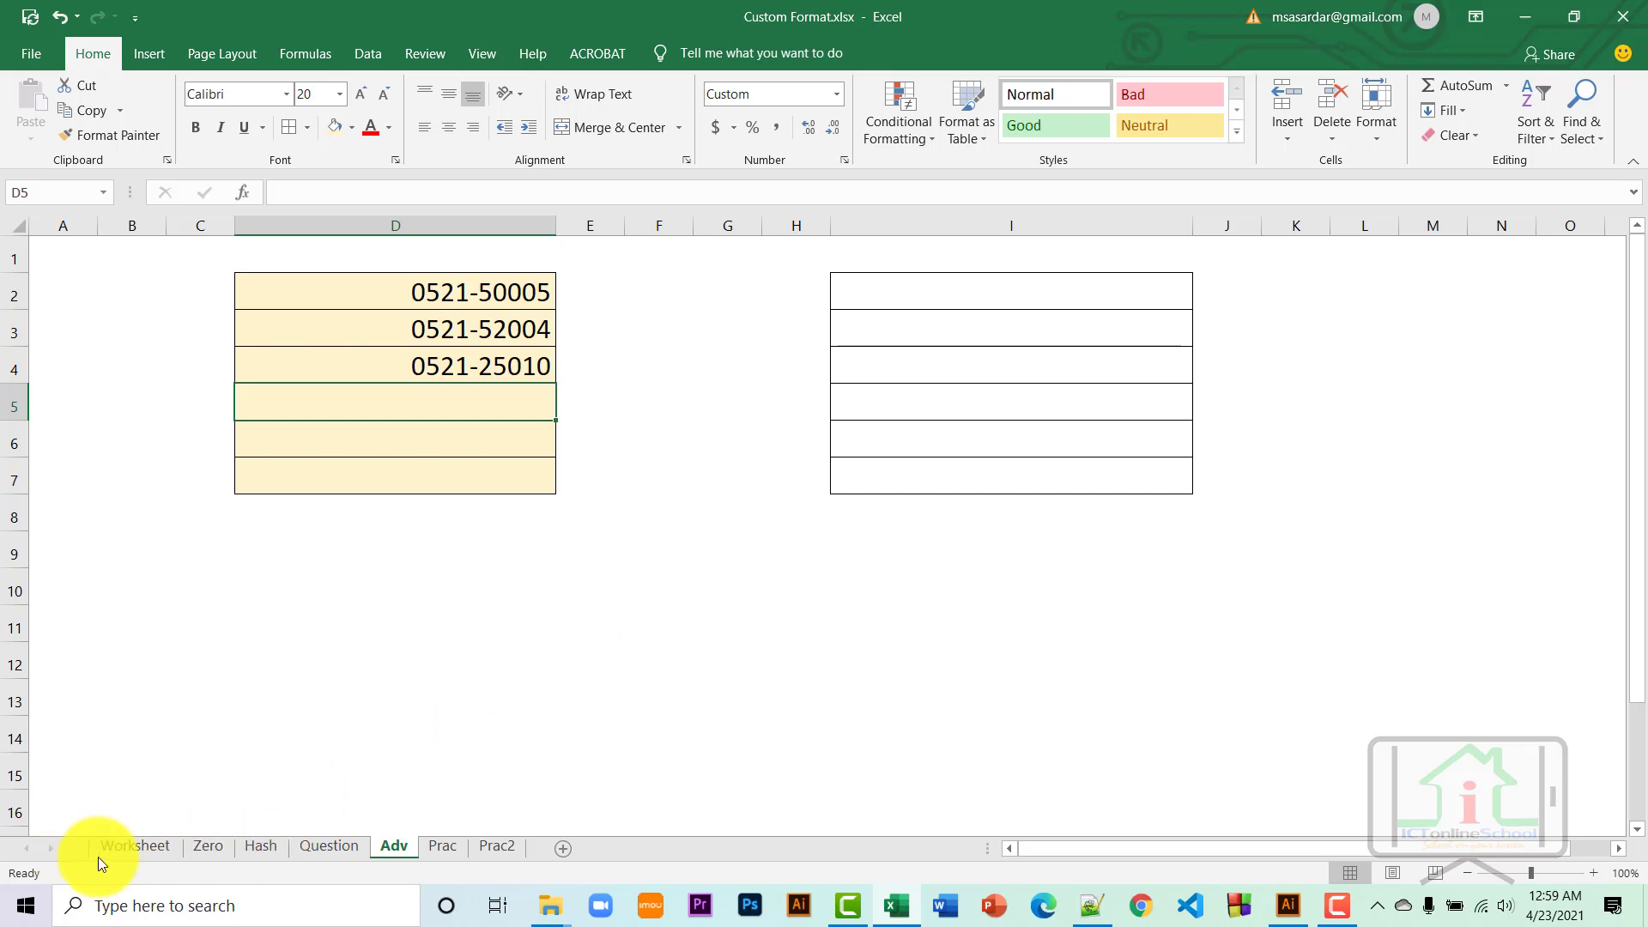
On the Worksheet sheet, enter a person's name in C3 and 10 in C4.
click(121, 847)
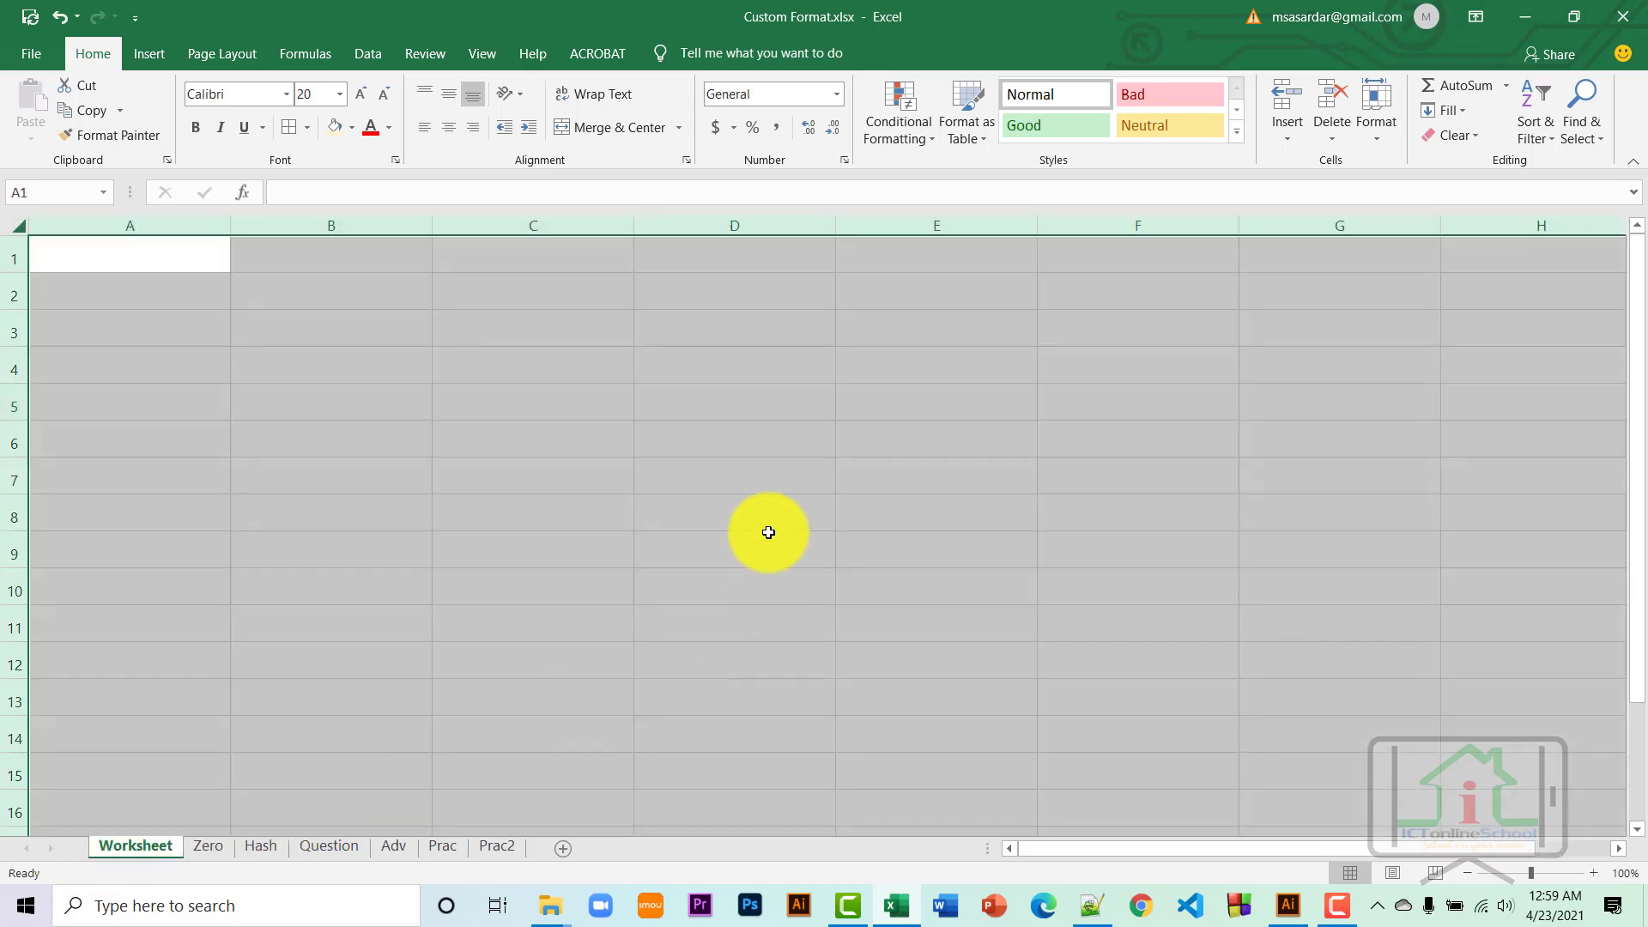
click(563, 359)
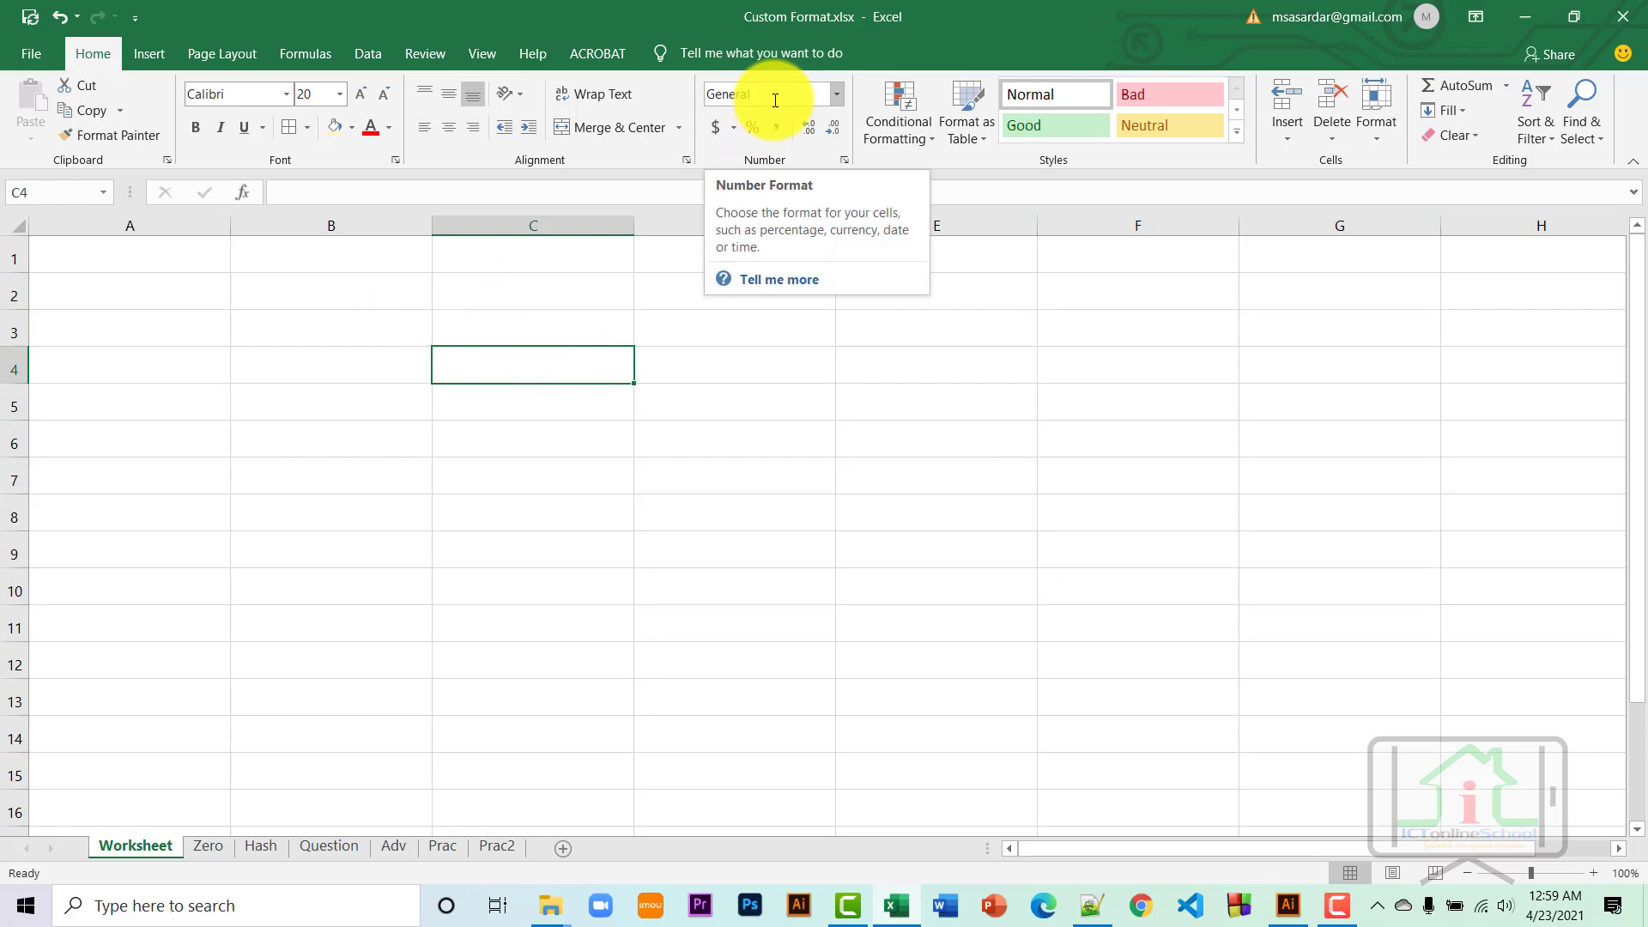
click(552, 336)
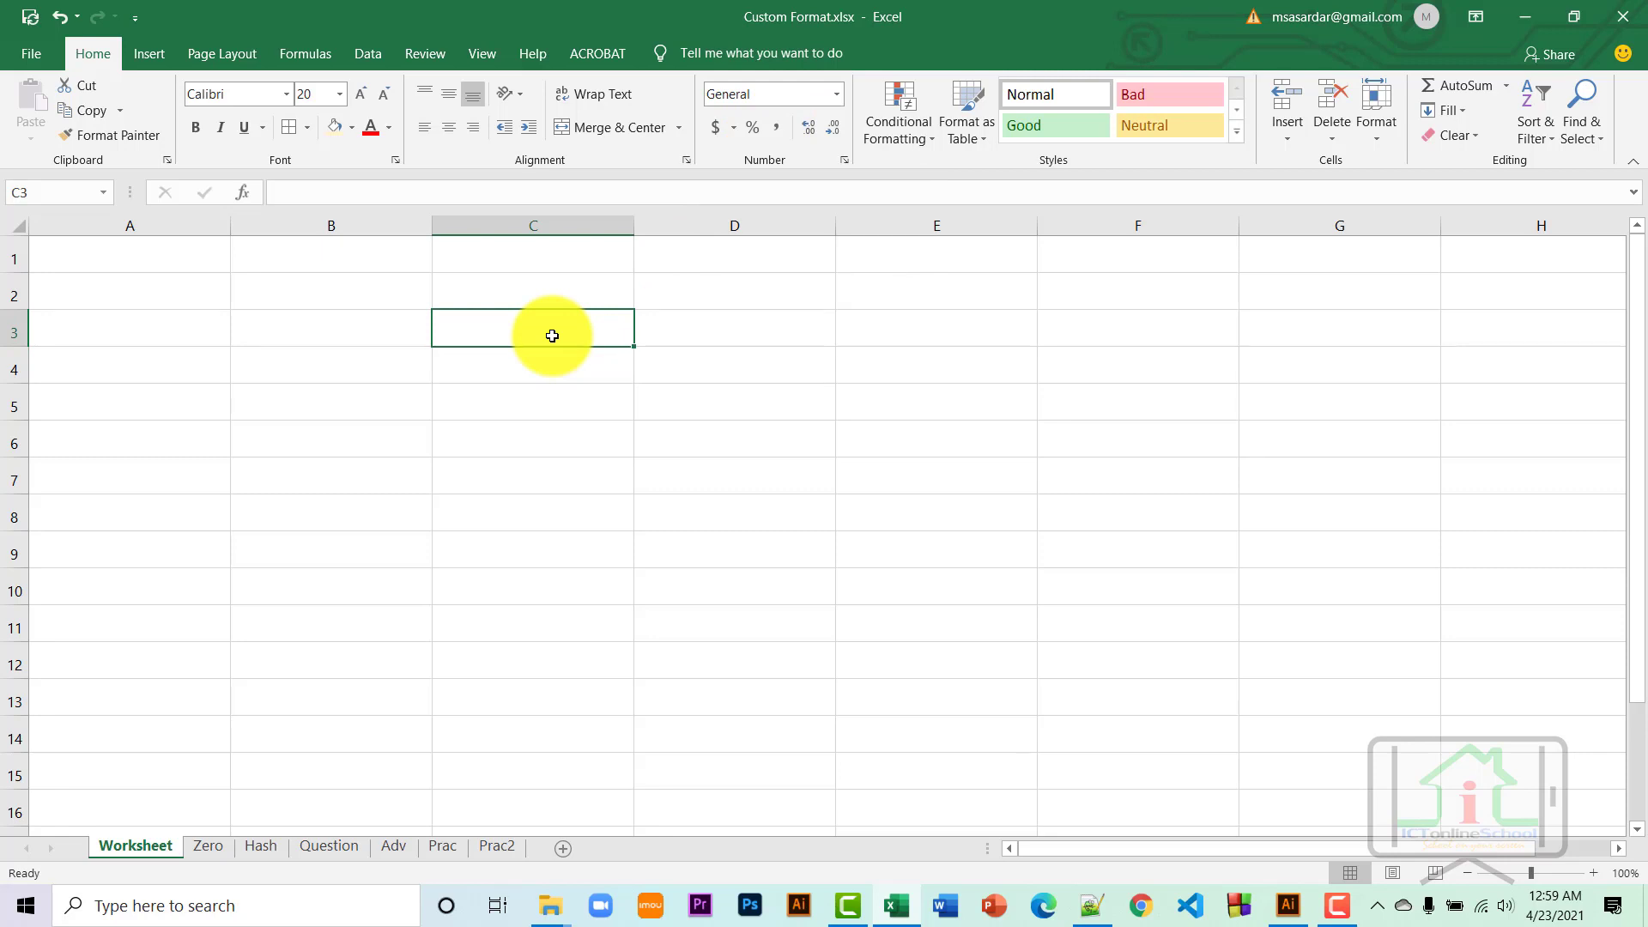
text(Tuhin)
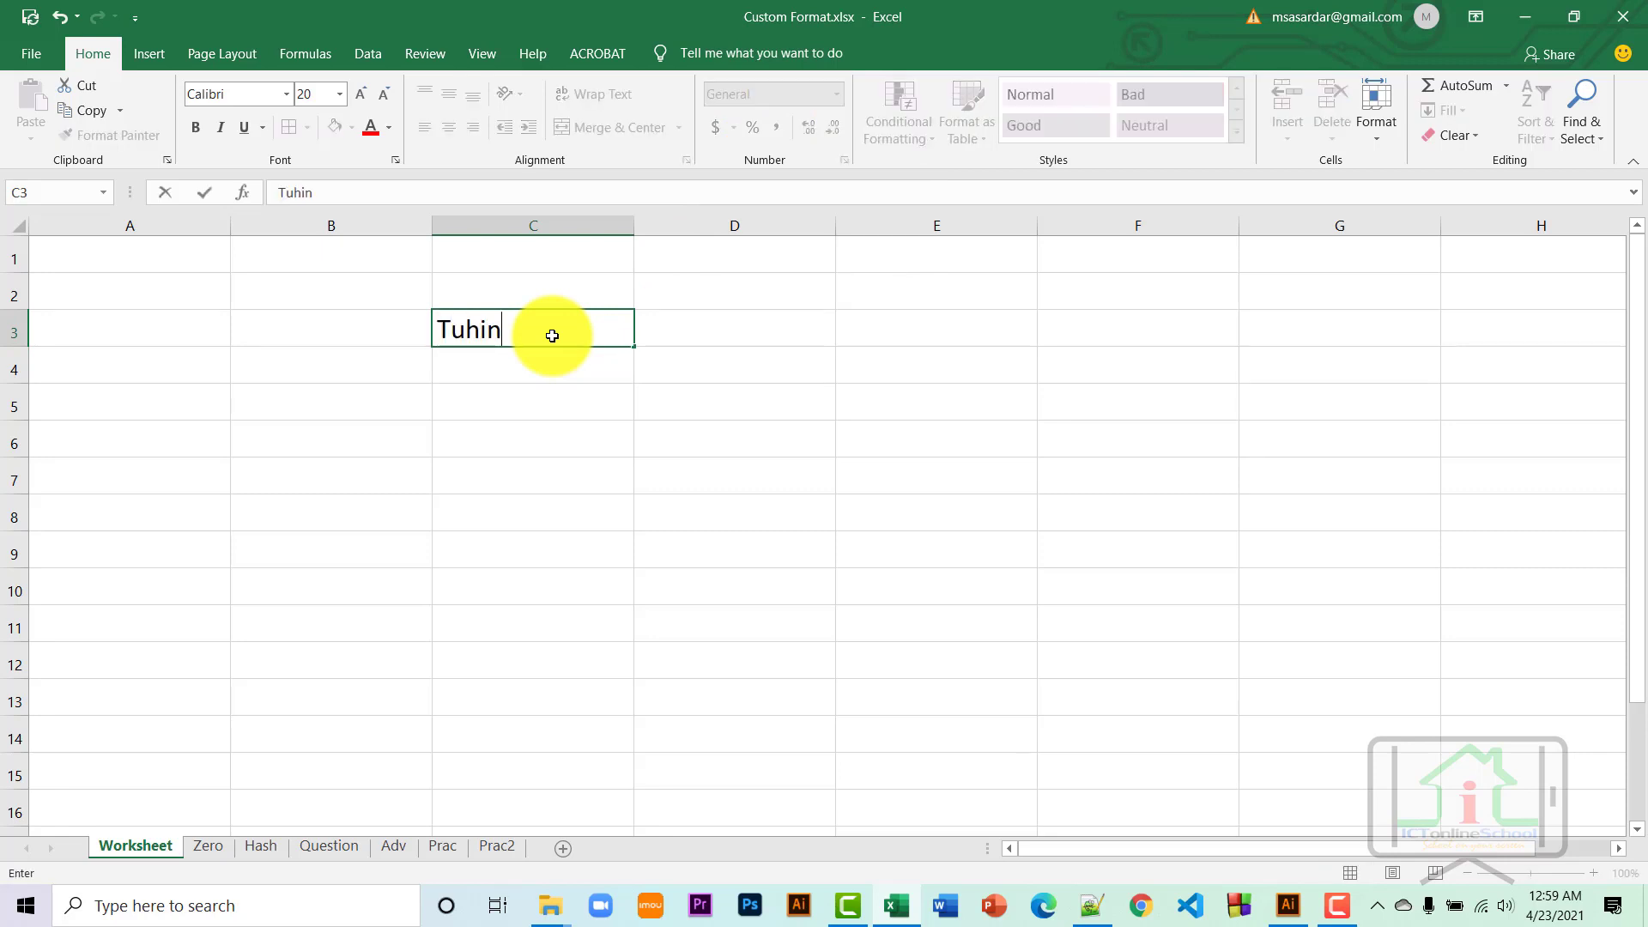
key(Return)
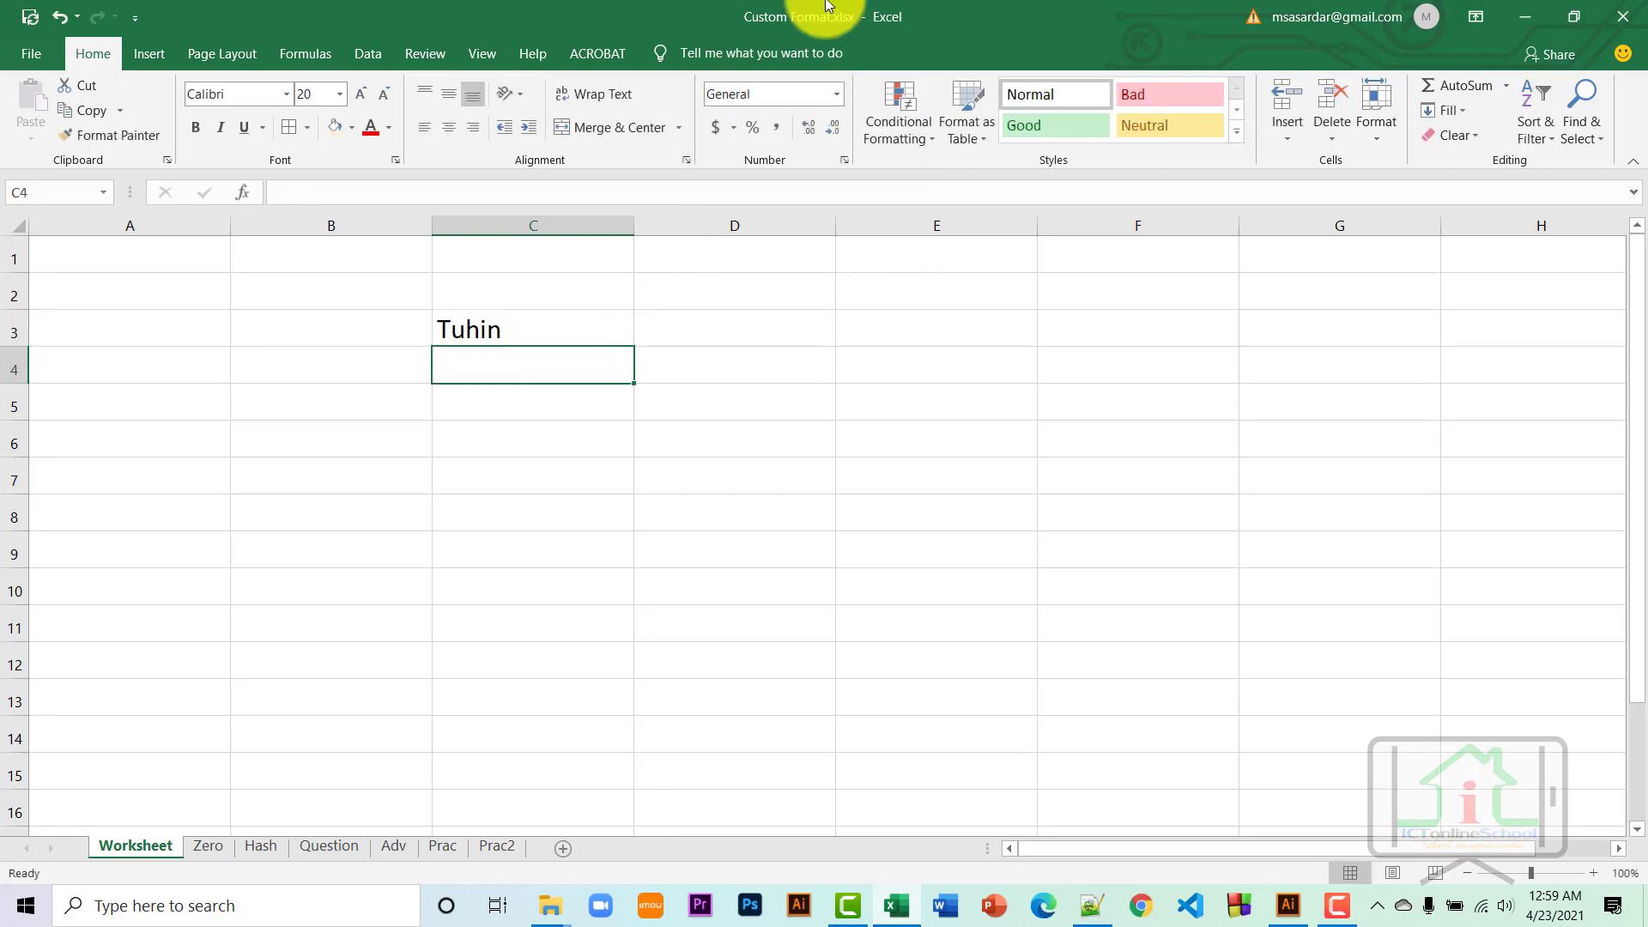
text(10)
key(Return)
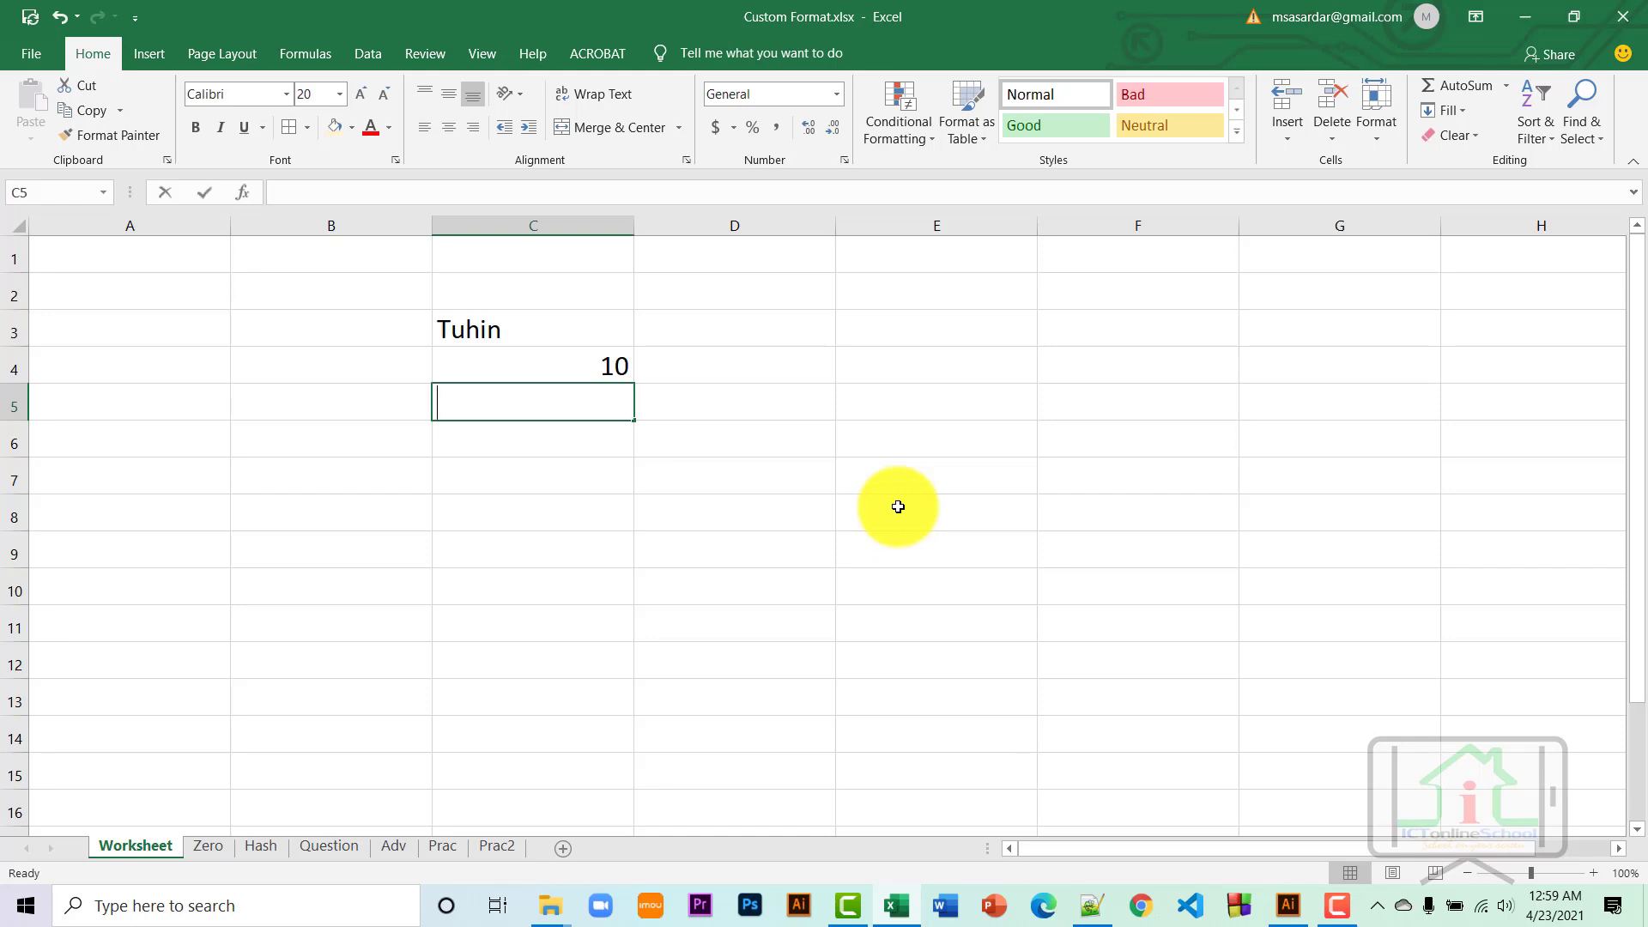
Enter the date 10/10/2021 in C5 and confirm Excel recognizes it as a Date.
text(101)
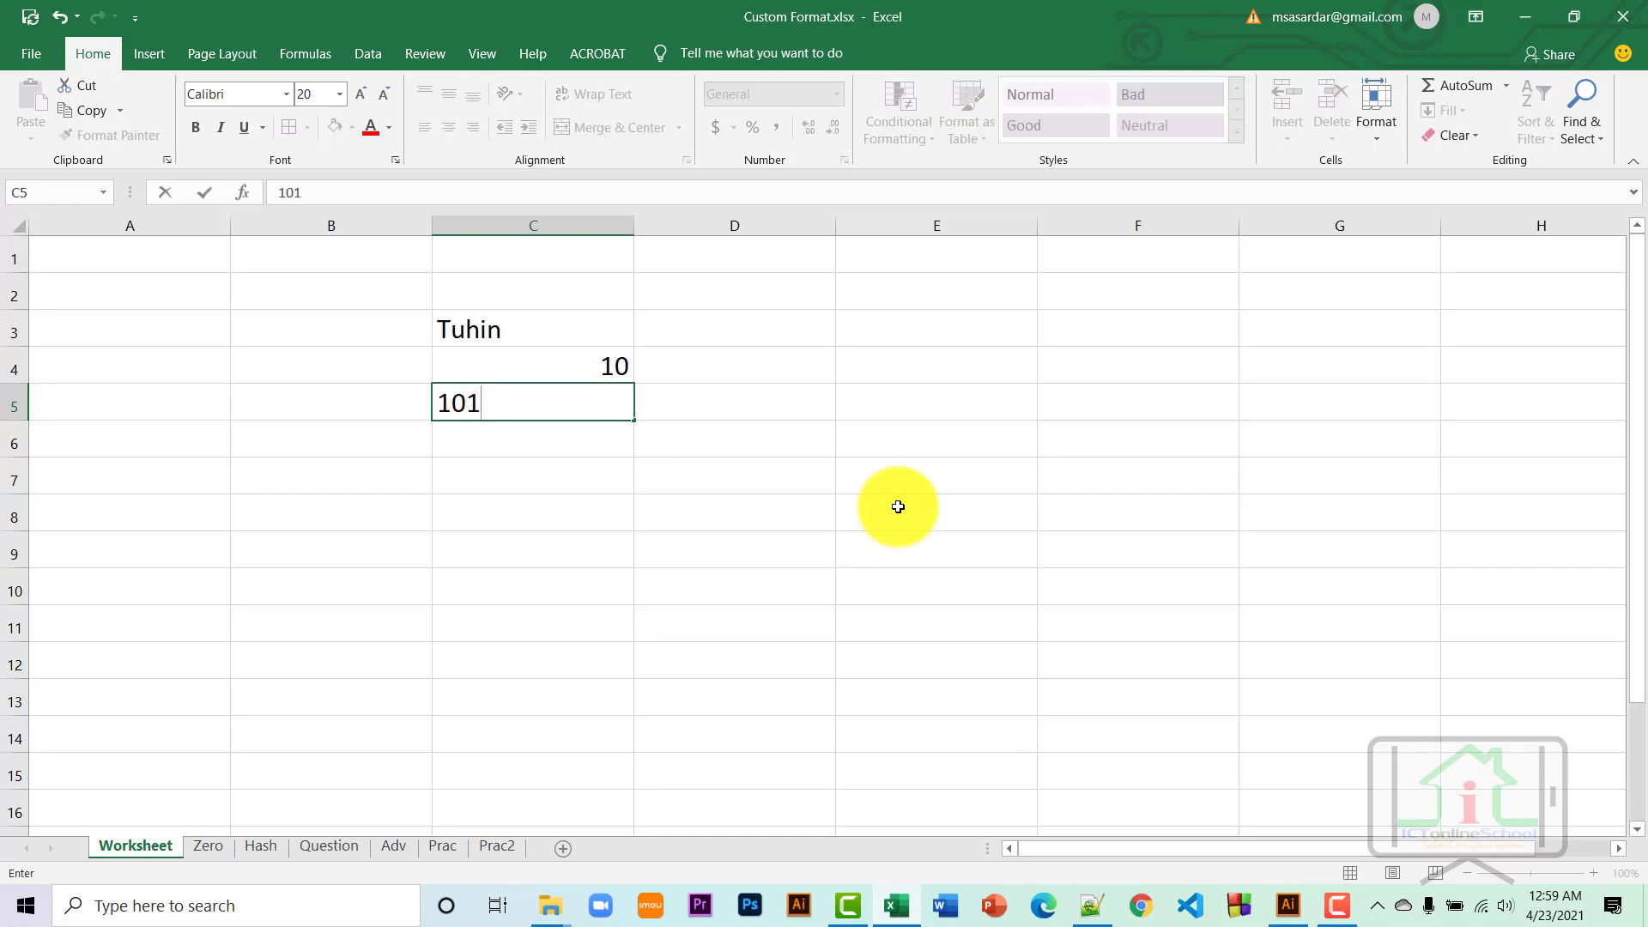
key(BackSpace)
text(/10/)
text(20)
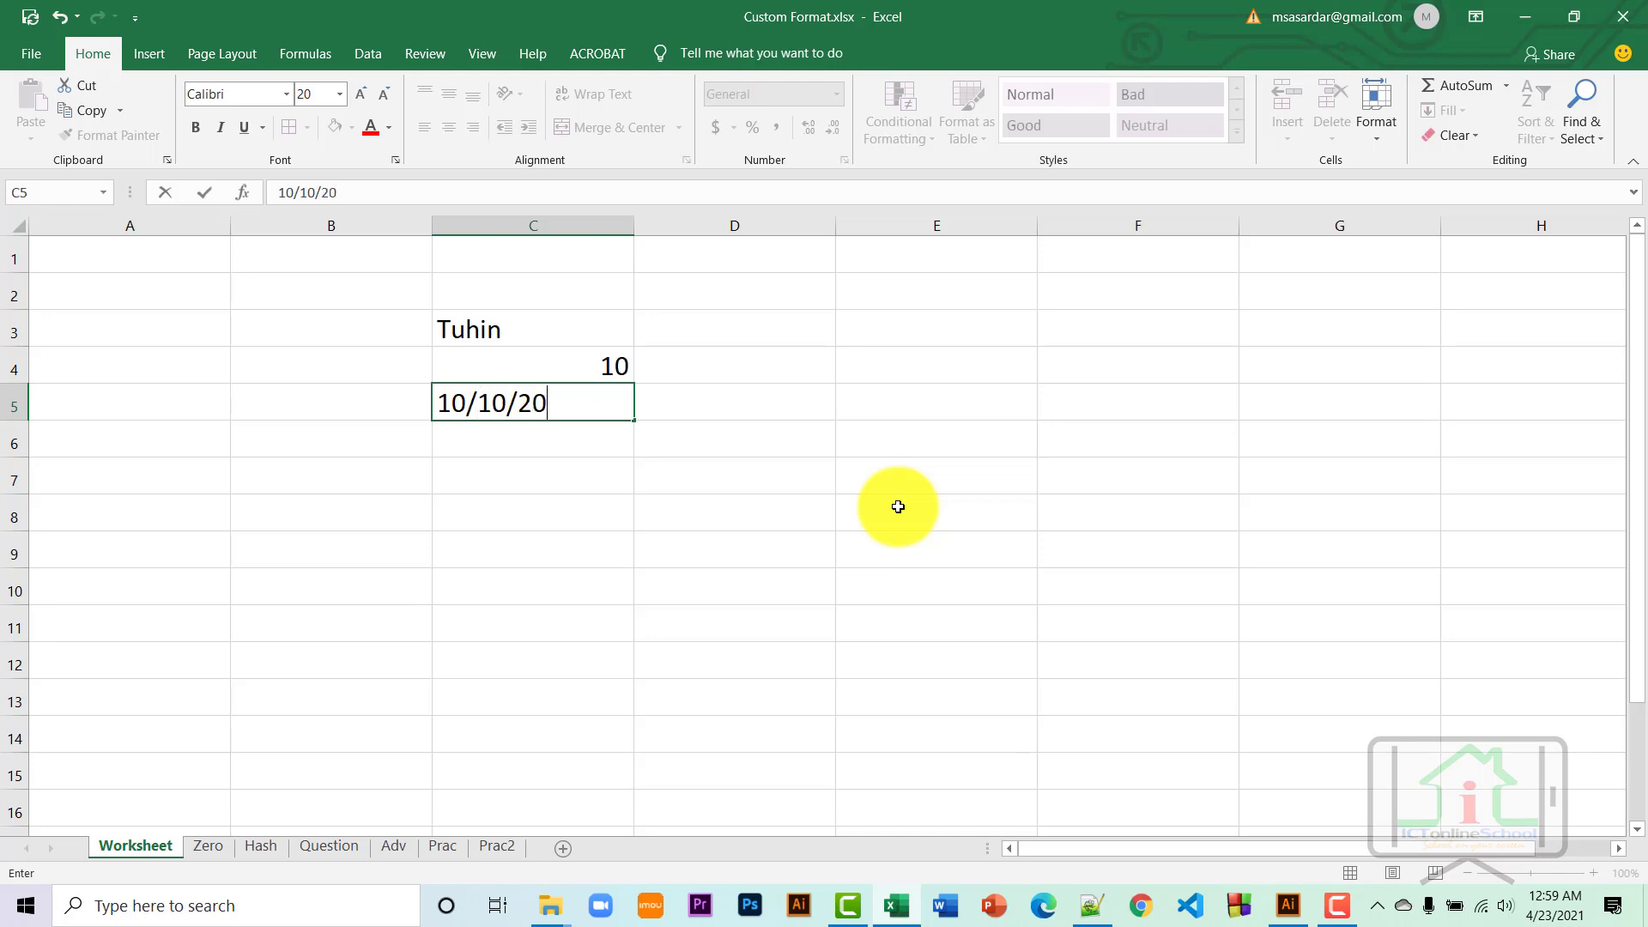
text(21)
key(Return)
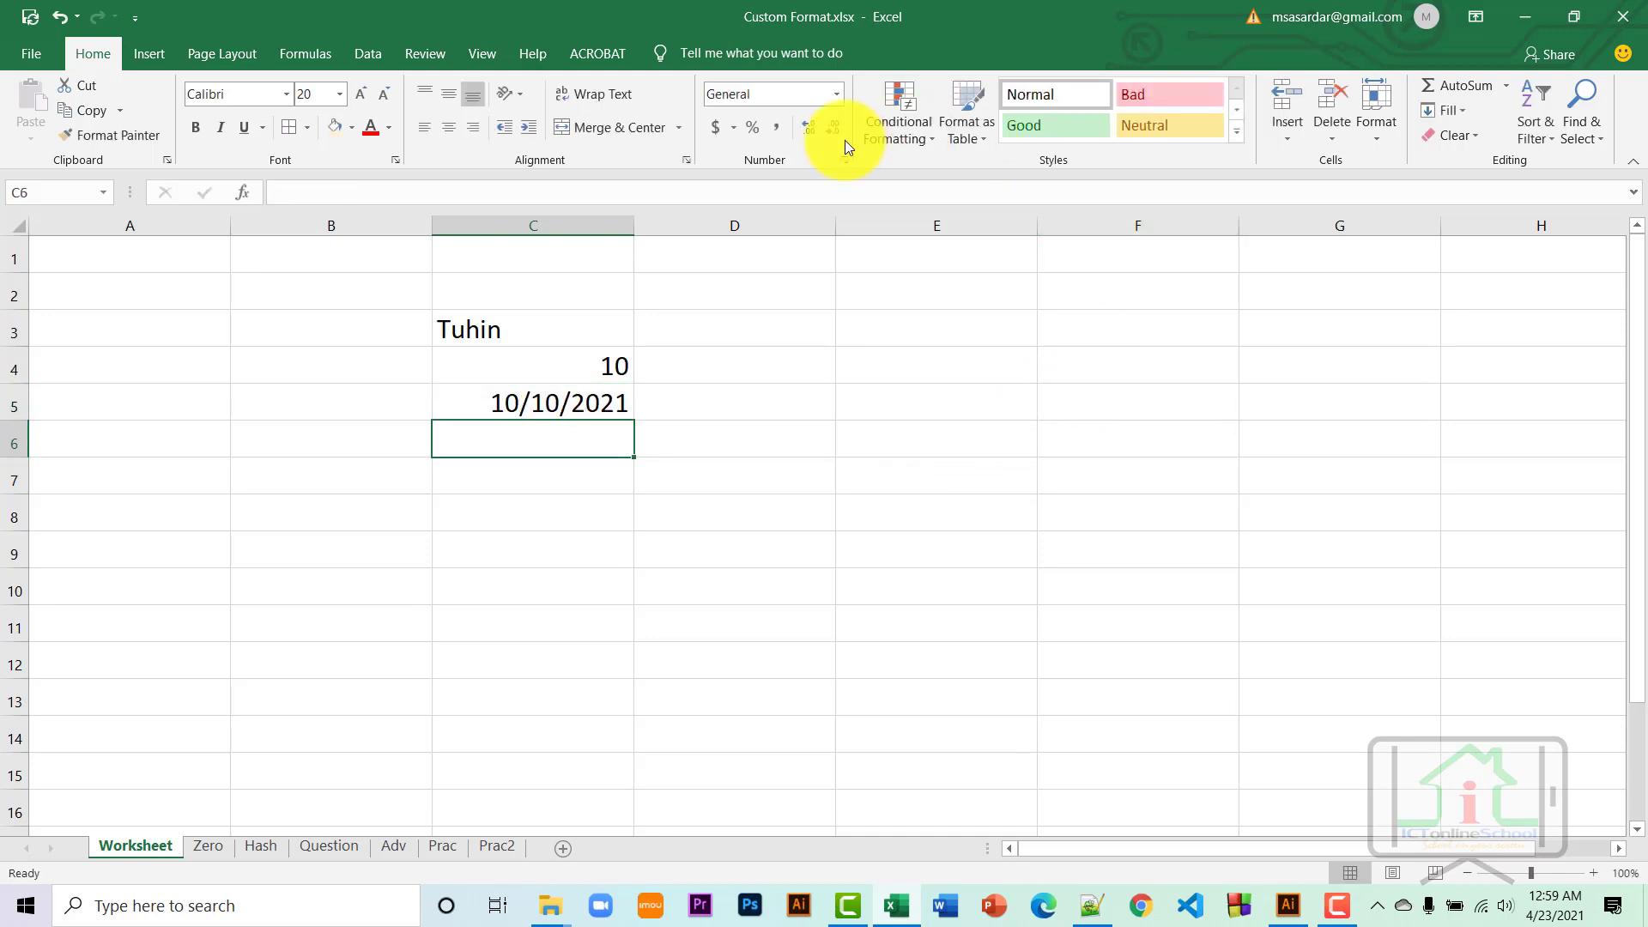
click(573, 400)
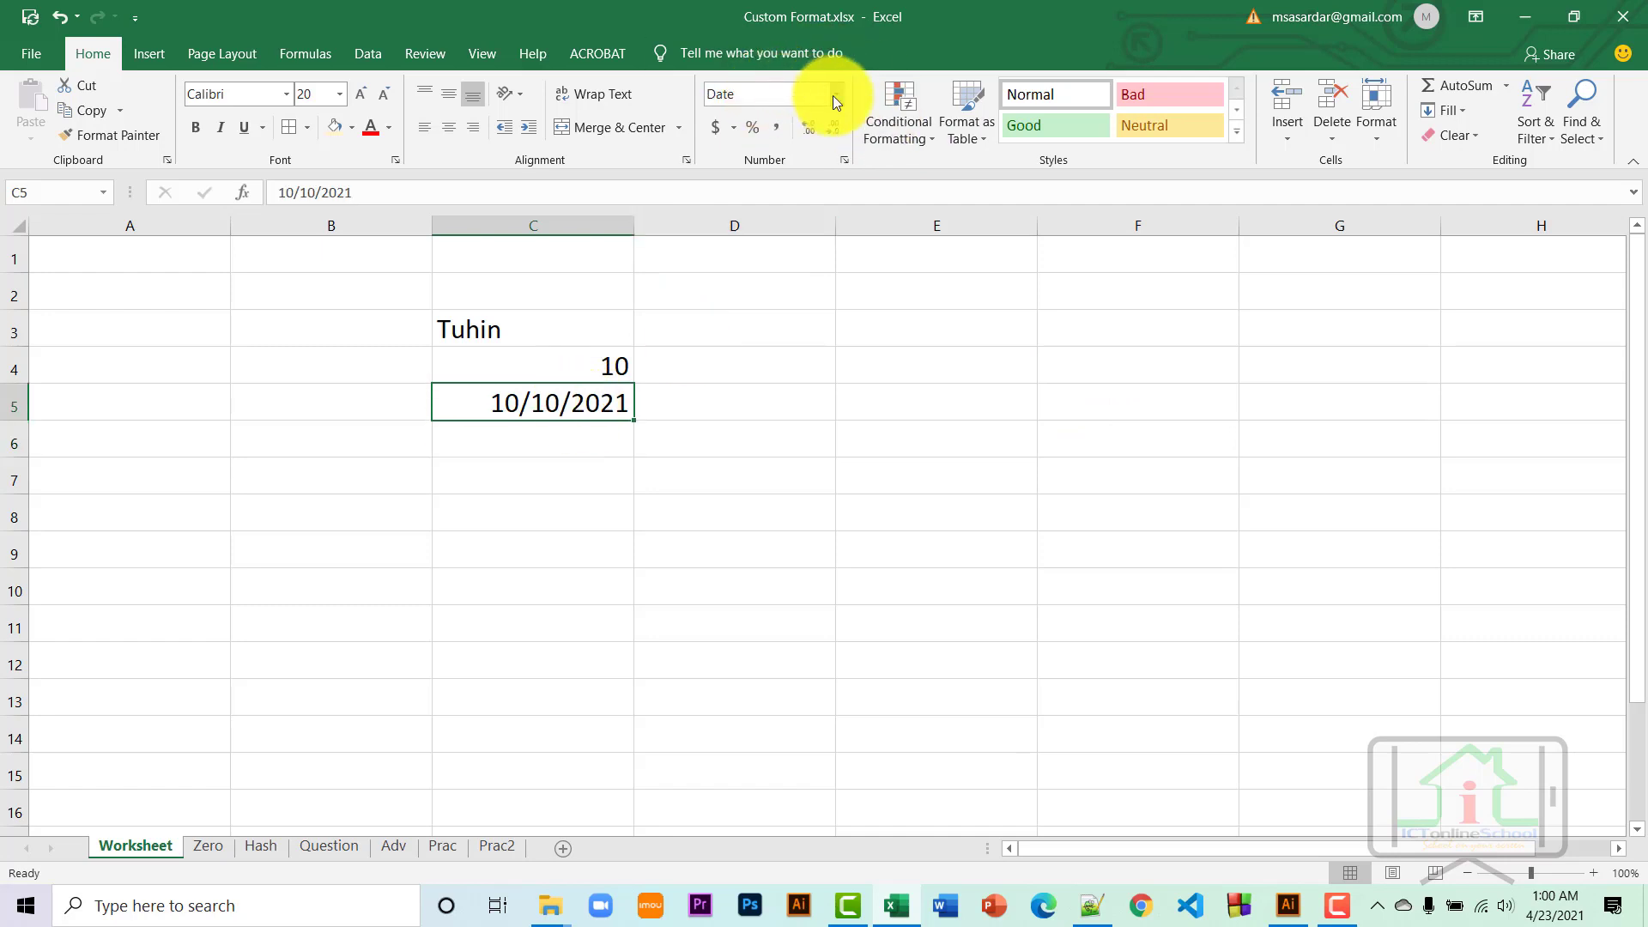
click(835, 94)
click(835, 94)
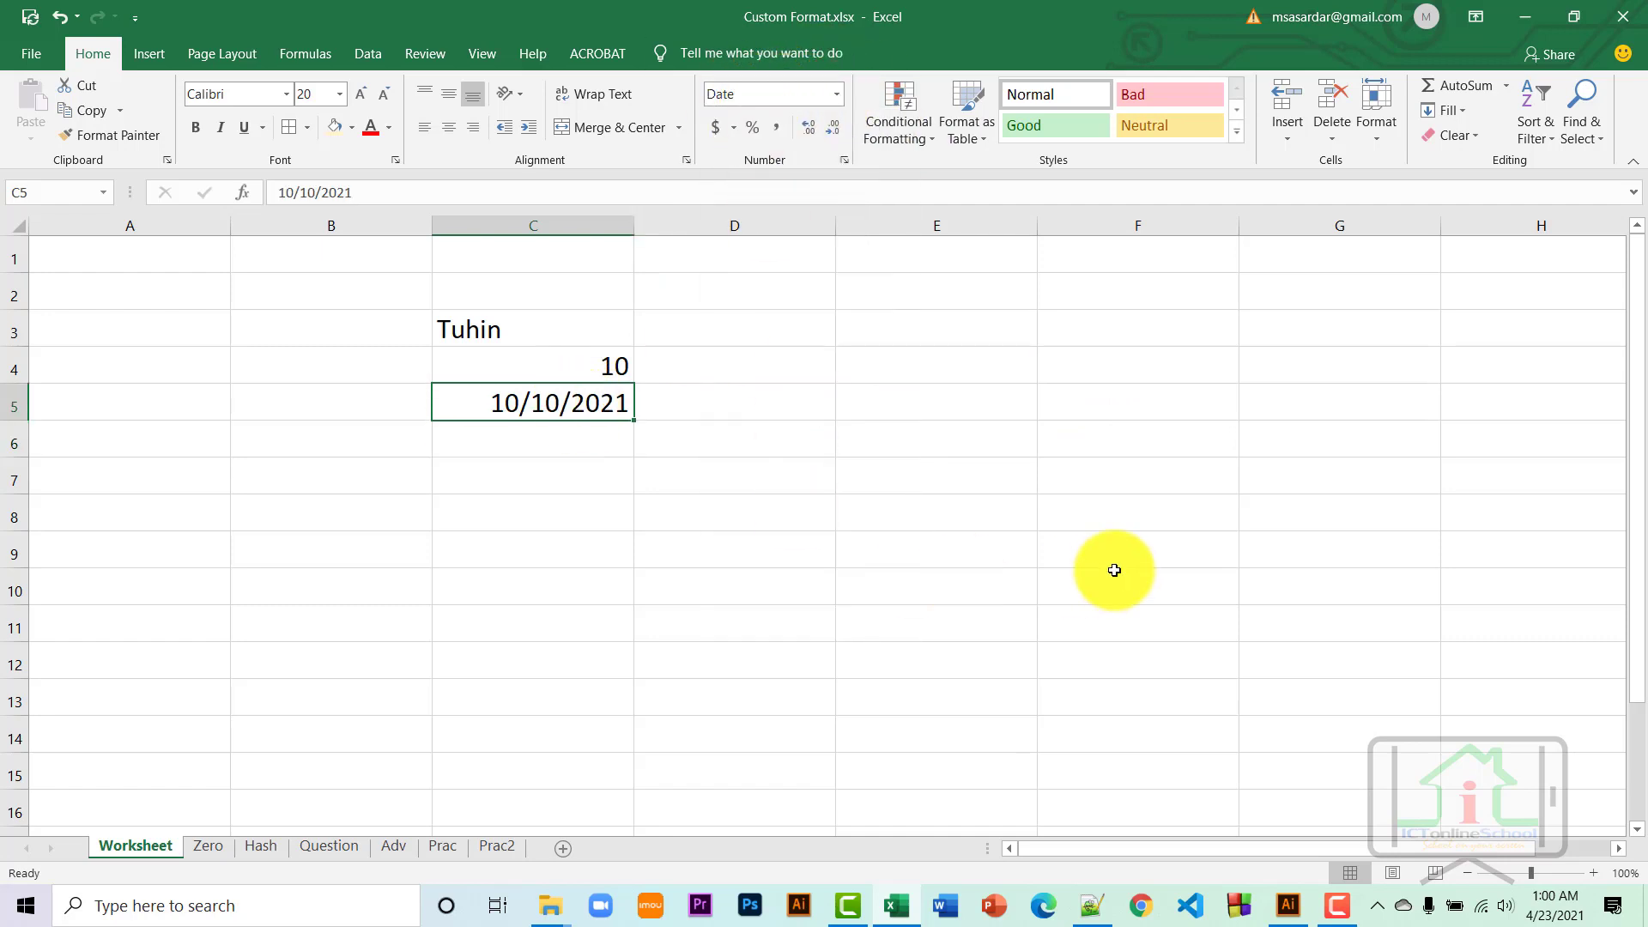
Enter 10% in C6 so it is stored as a percentage.
click(569, 450)
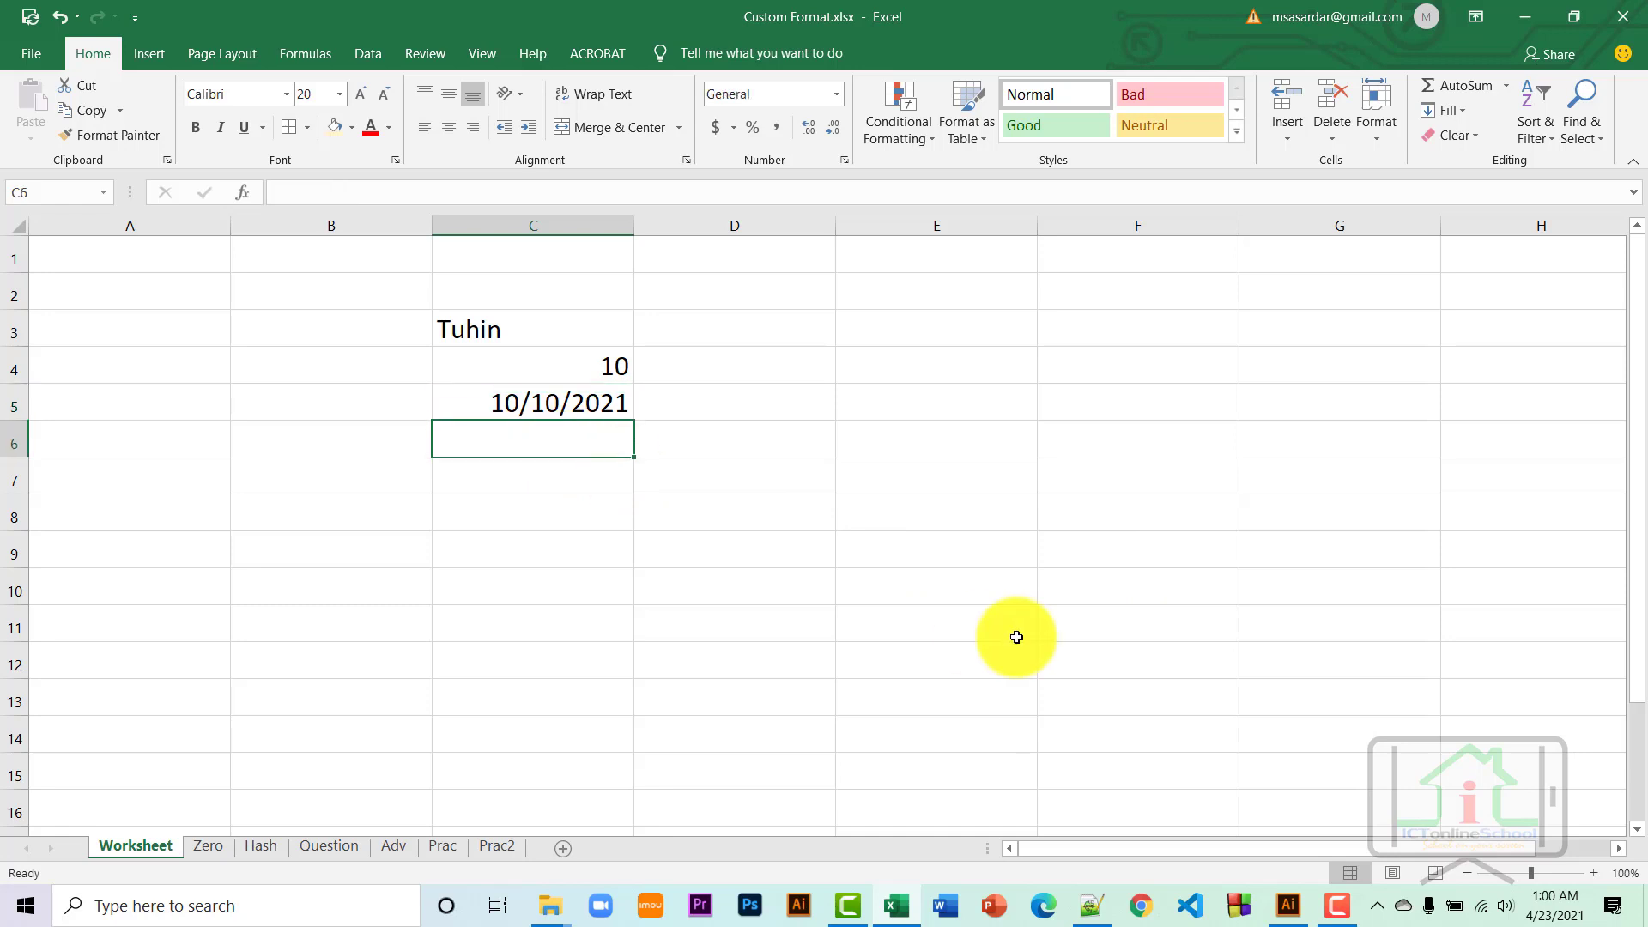
text(10%)
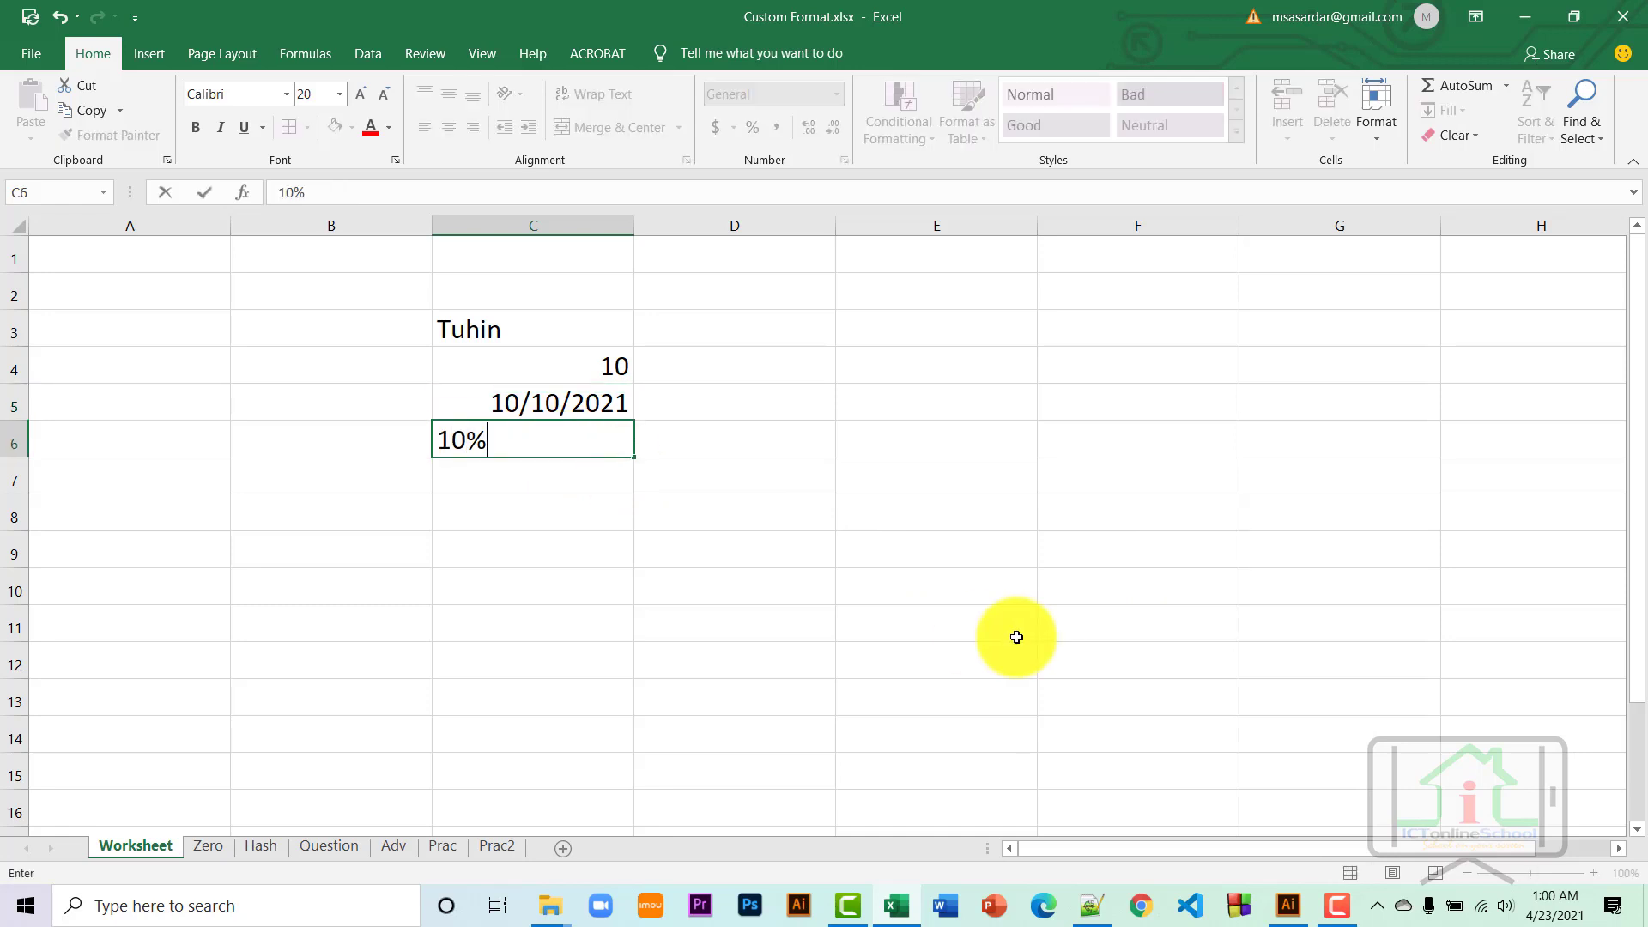
key(Return)
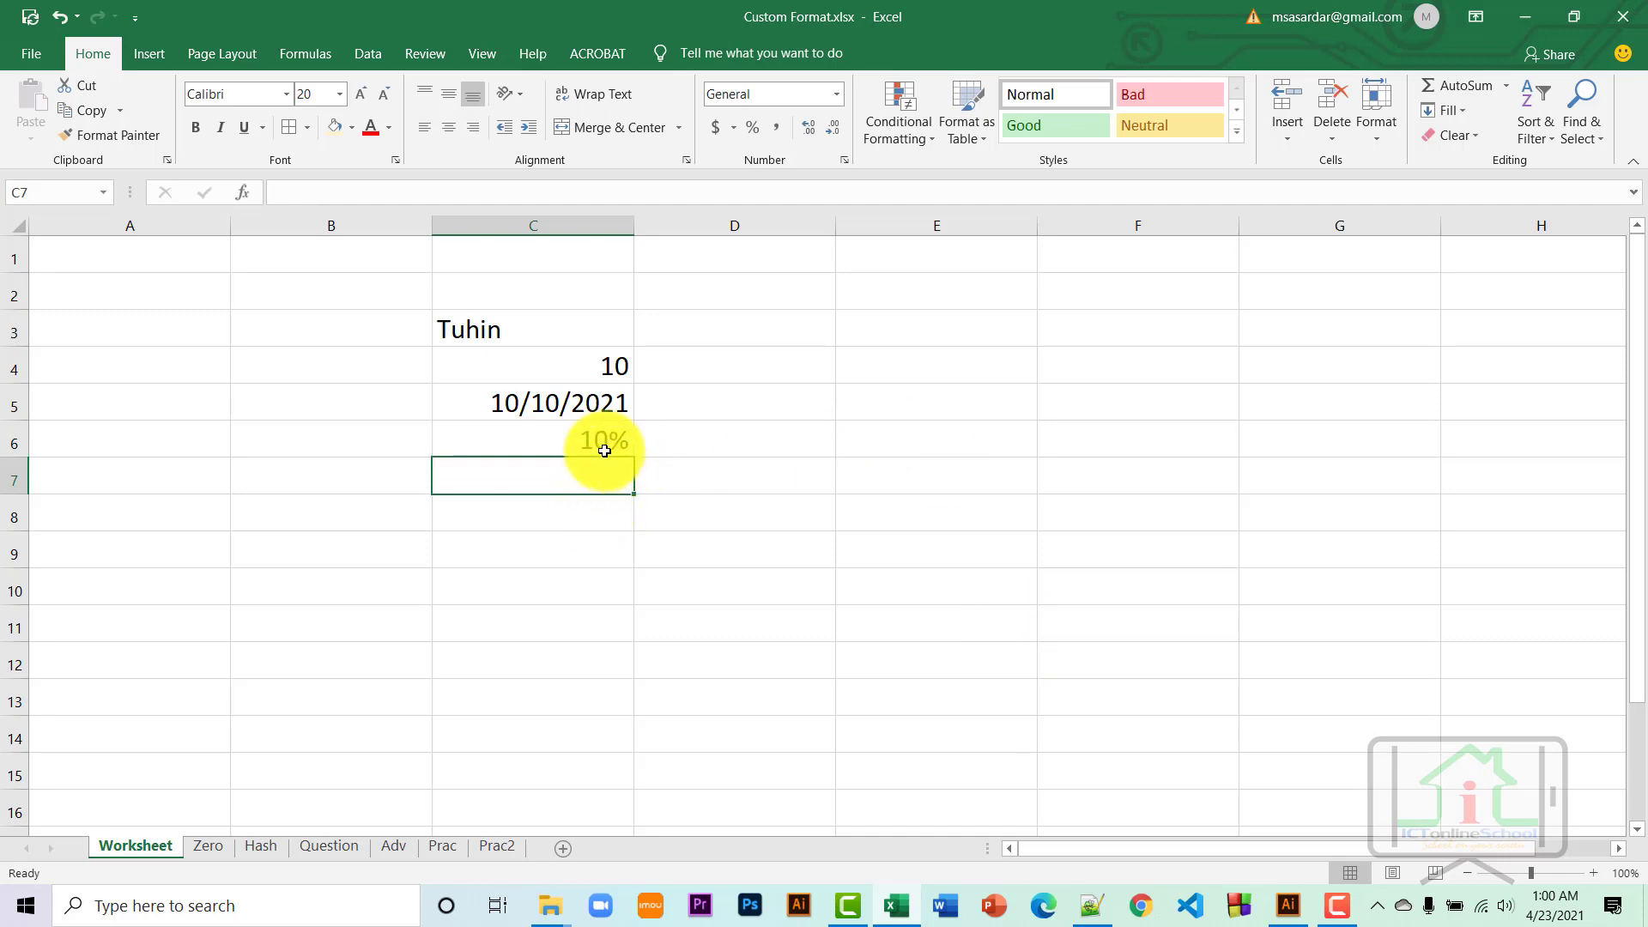
click(601, 441)
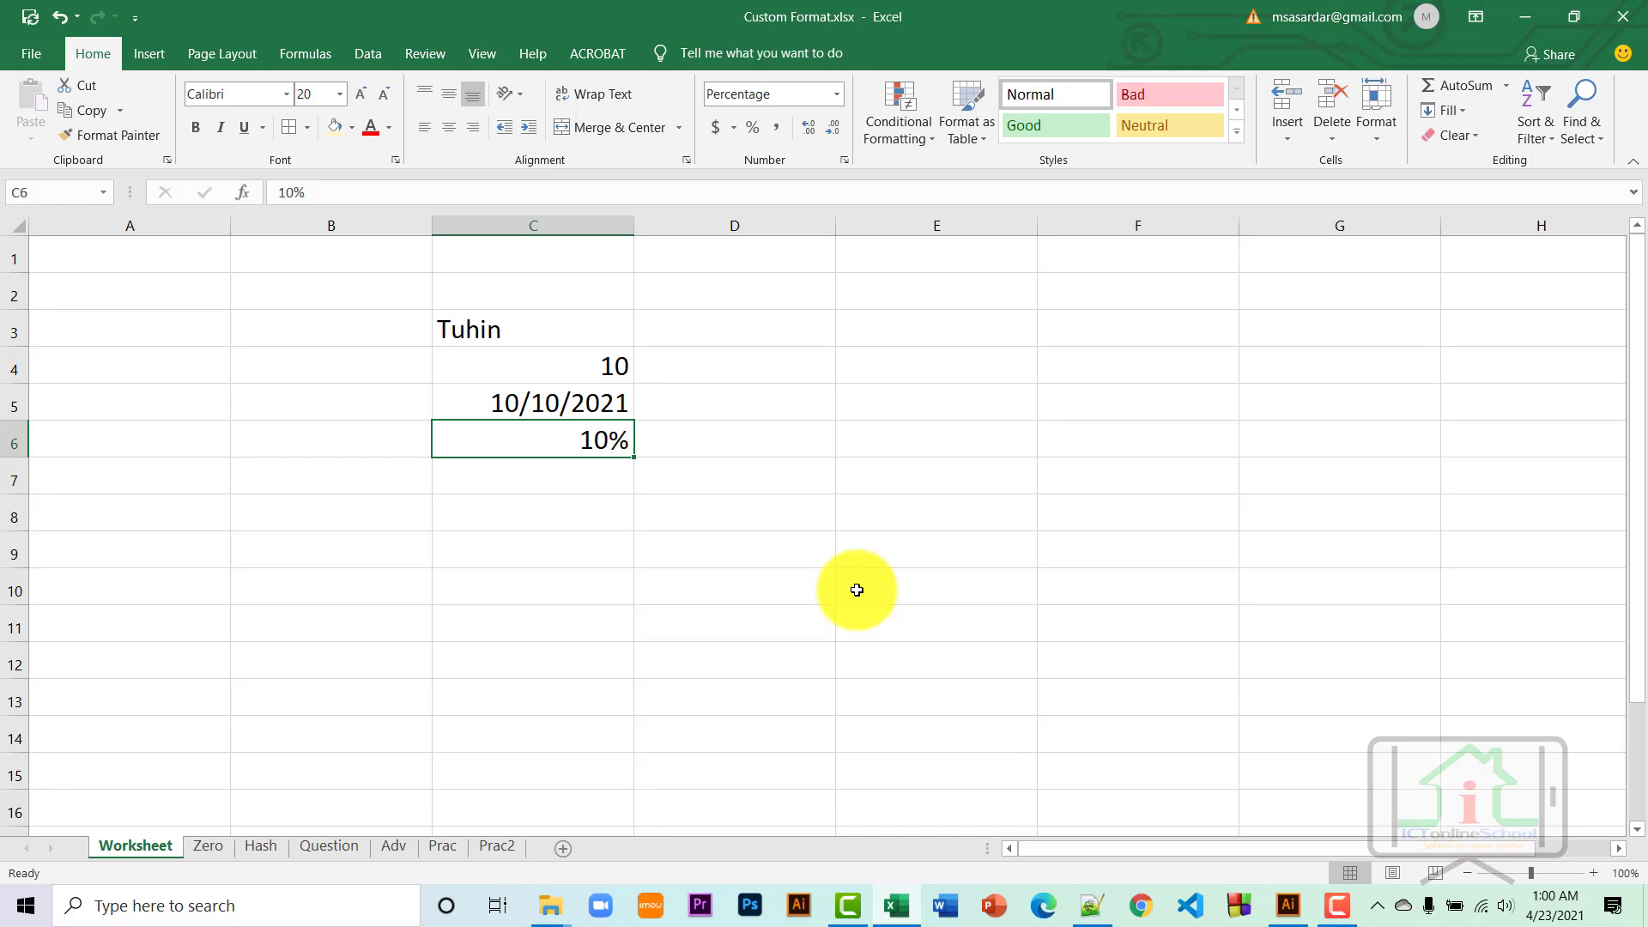
Give empty E3 currency then percentage format, and give F3 scientific format.
click(780, 331)
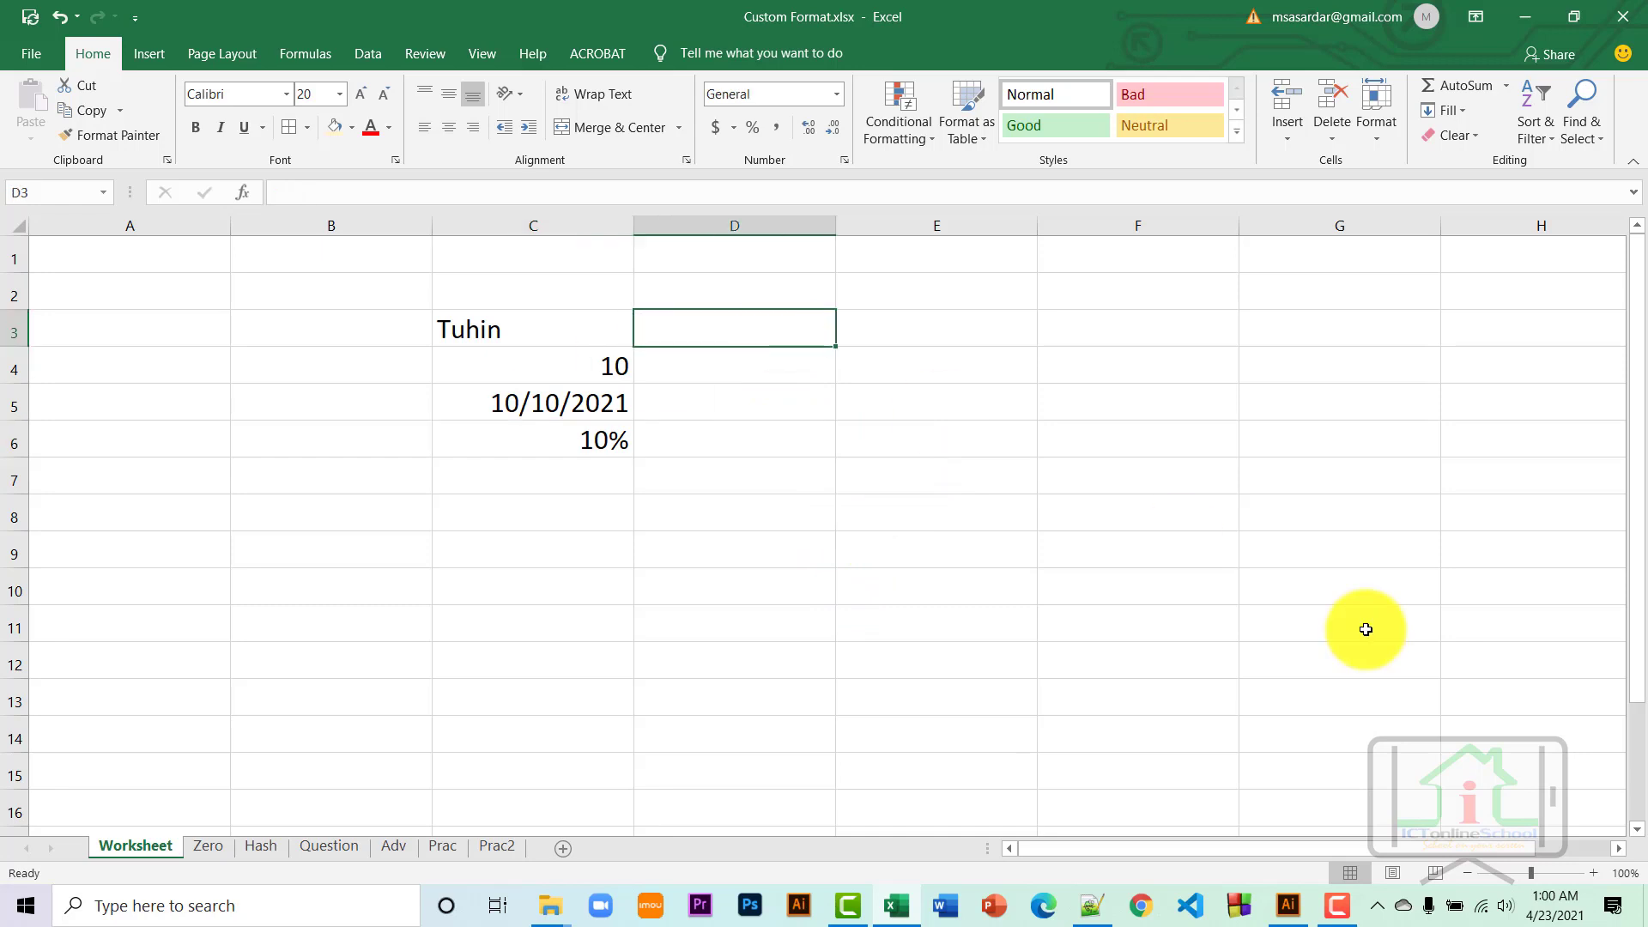
key(Right)
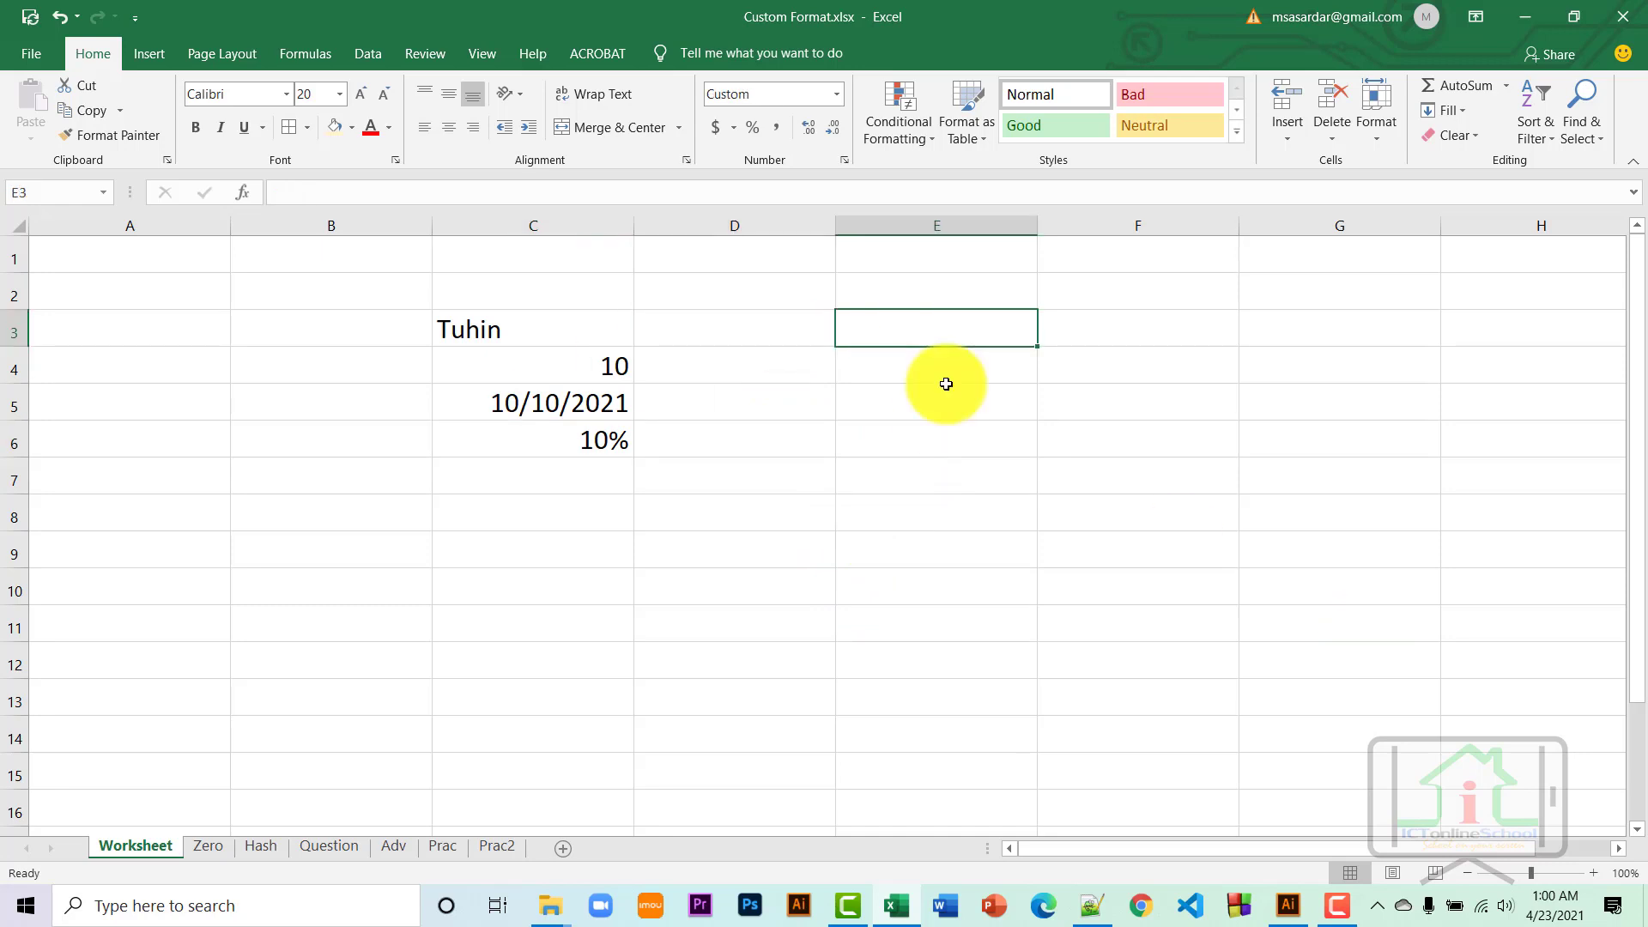
key(ctrl+shift+4)
key(ctrl+shift+5)
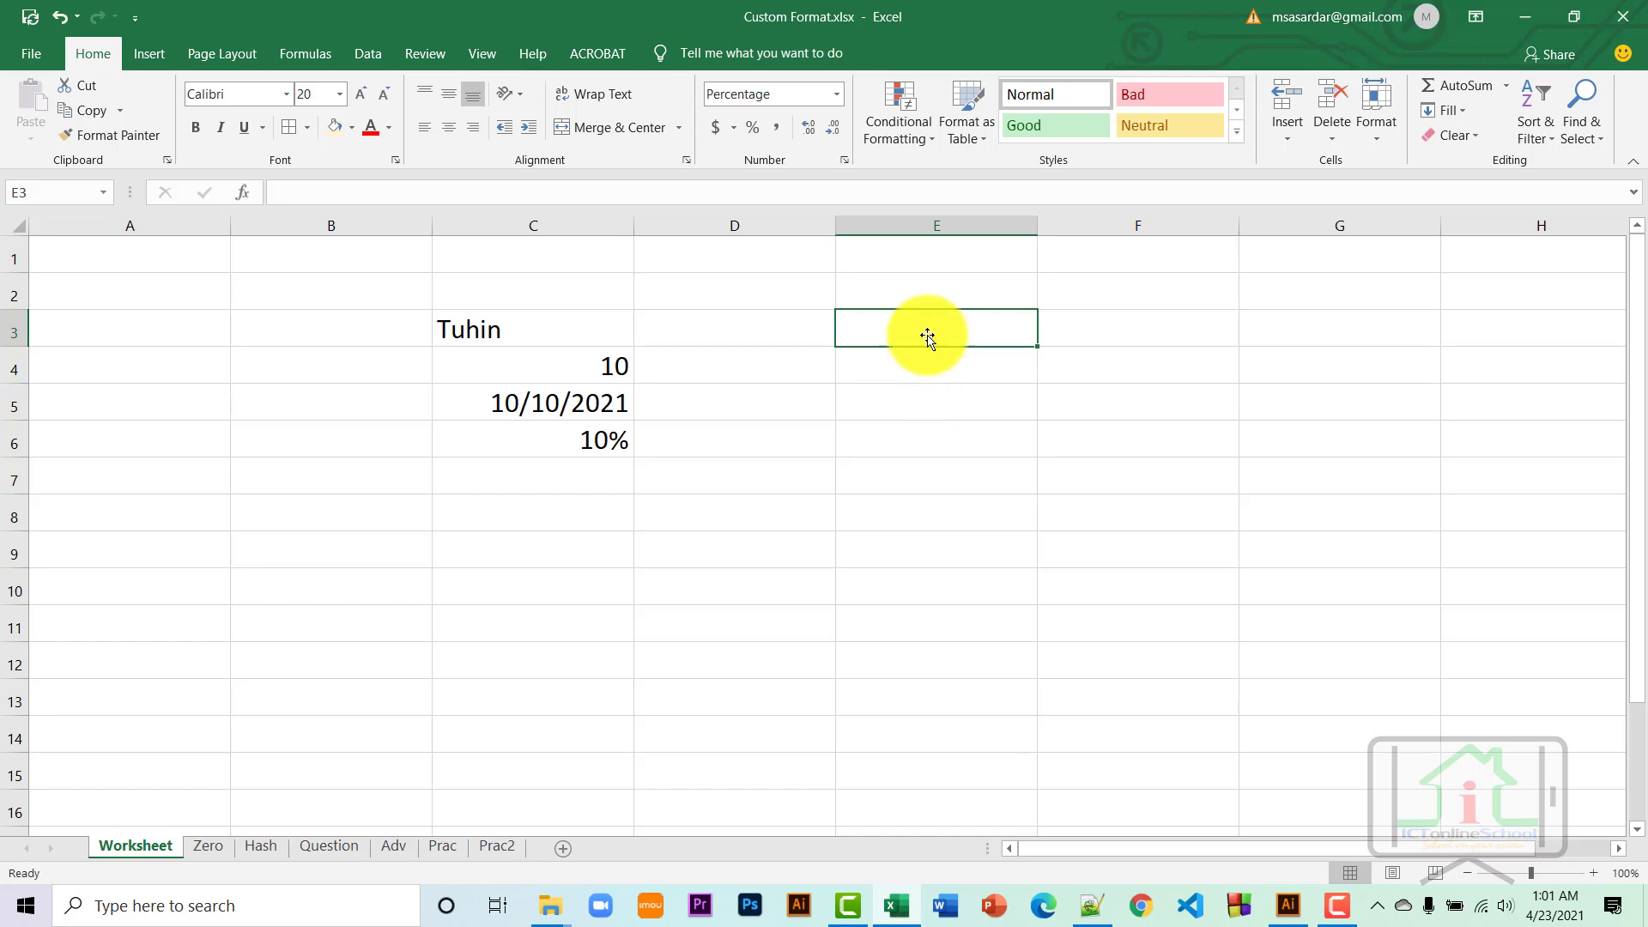
click(1097, 329)
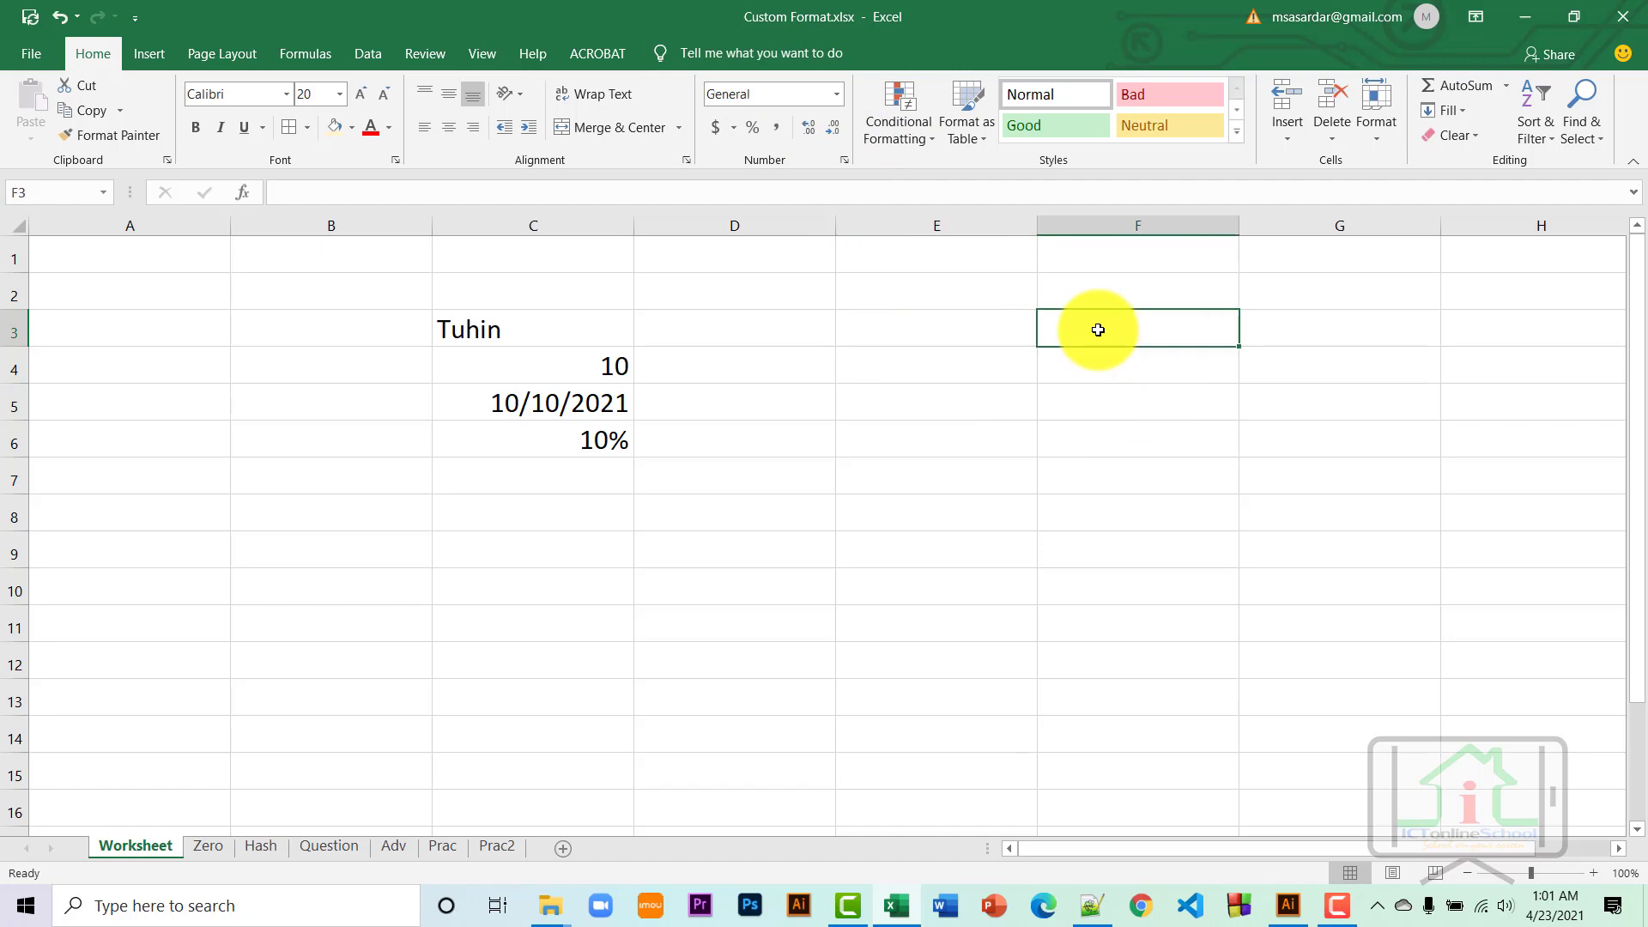
key(ctrl+shift+6)
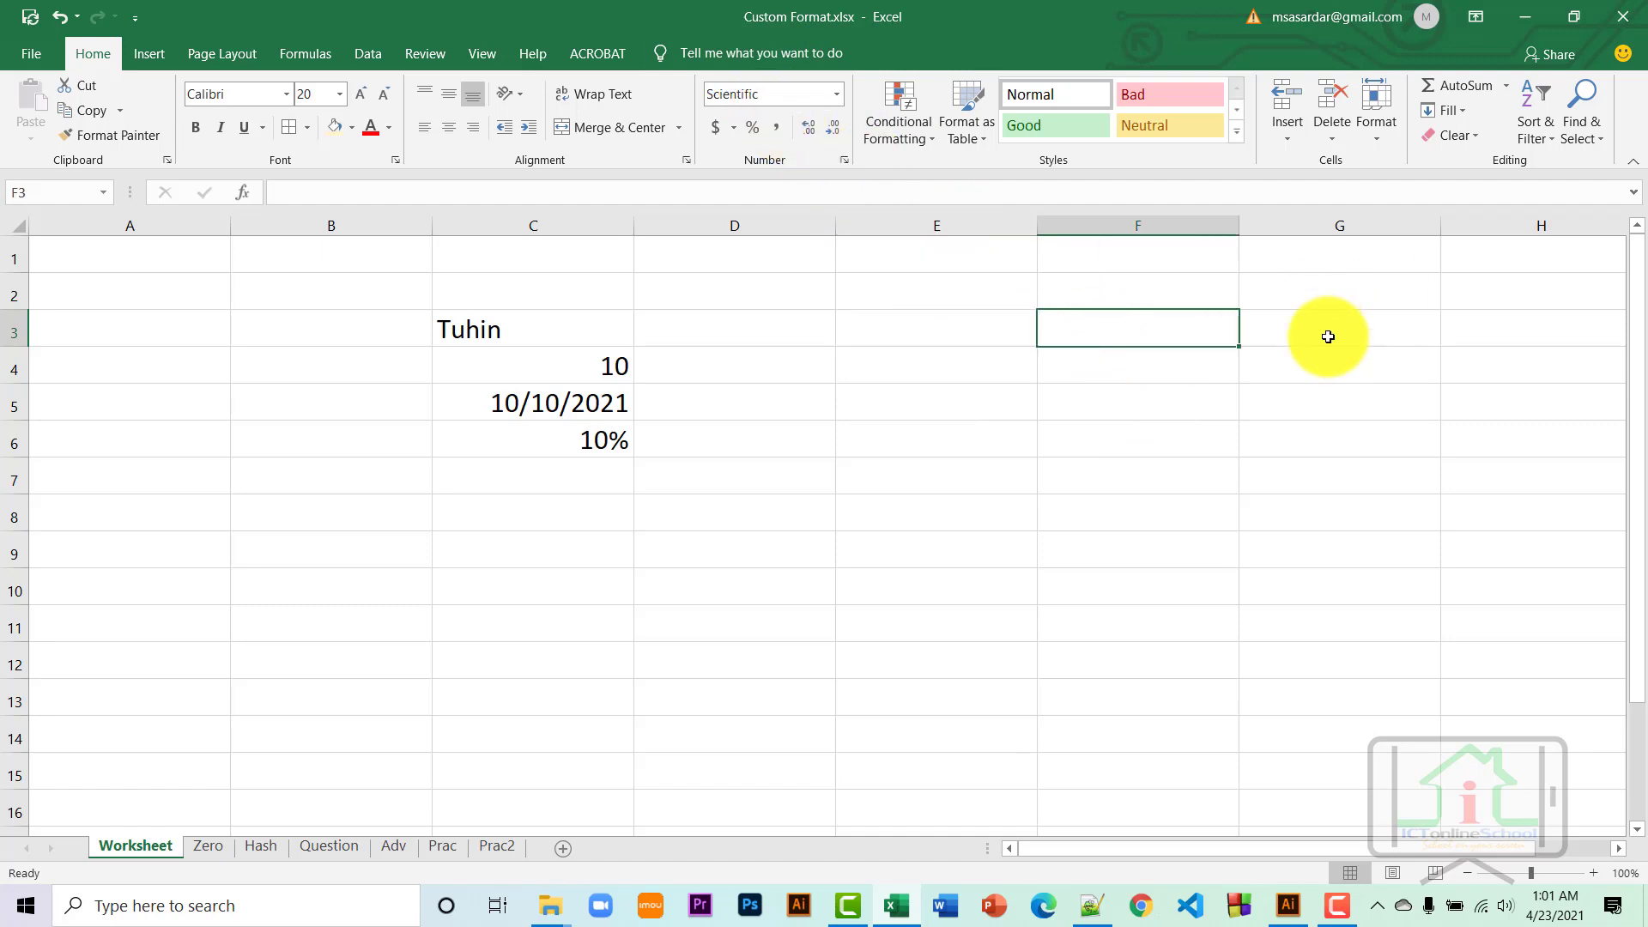
click(1328, 332)
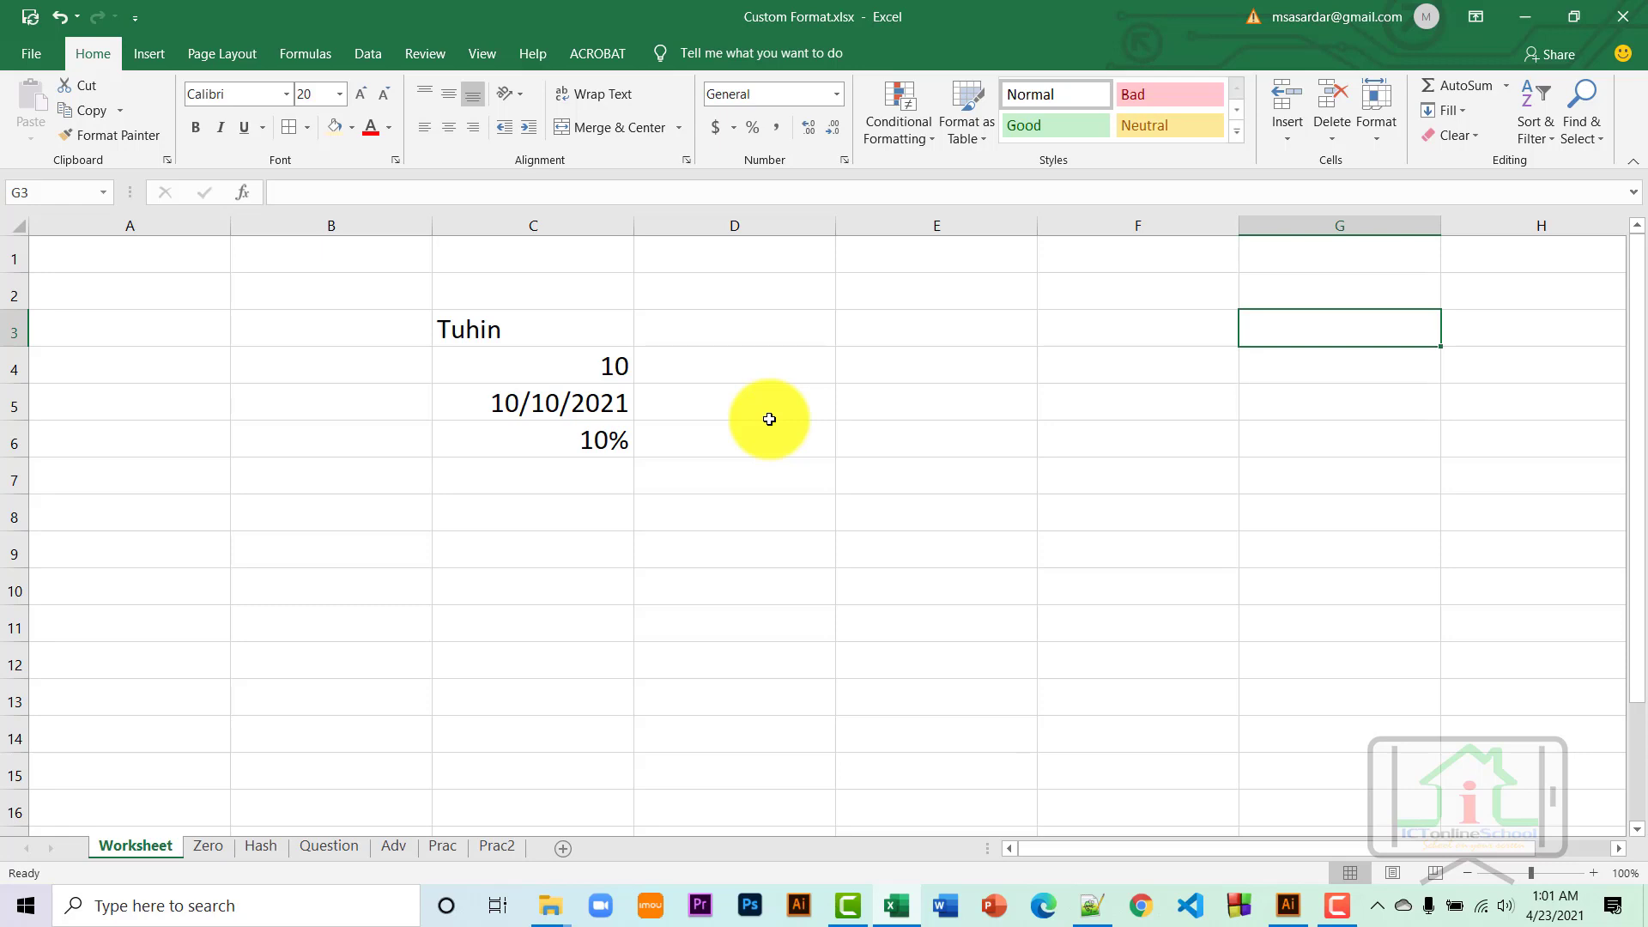
click(845, 163)
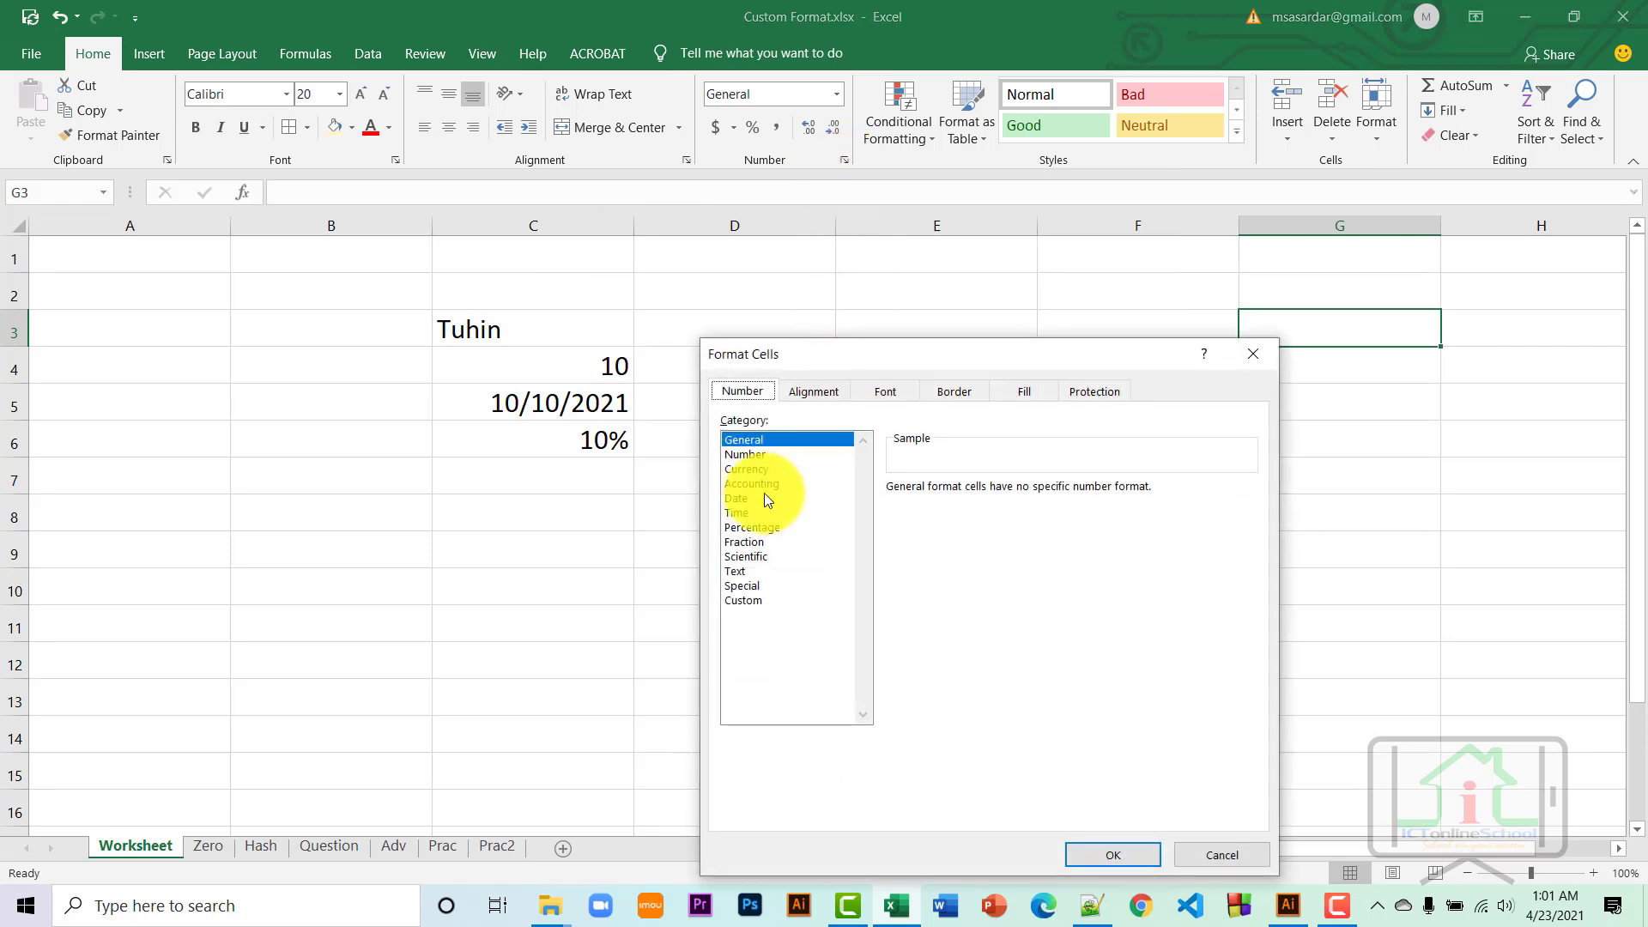
click(754, 455)
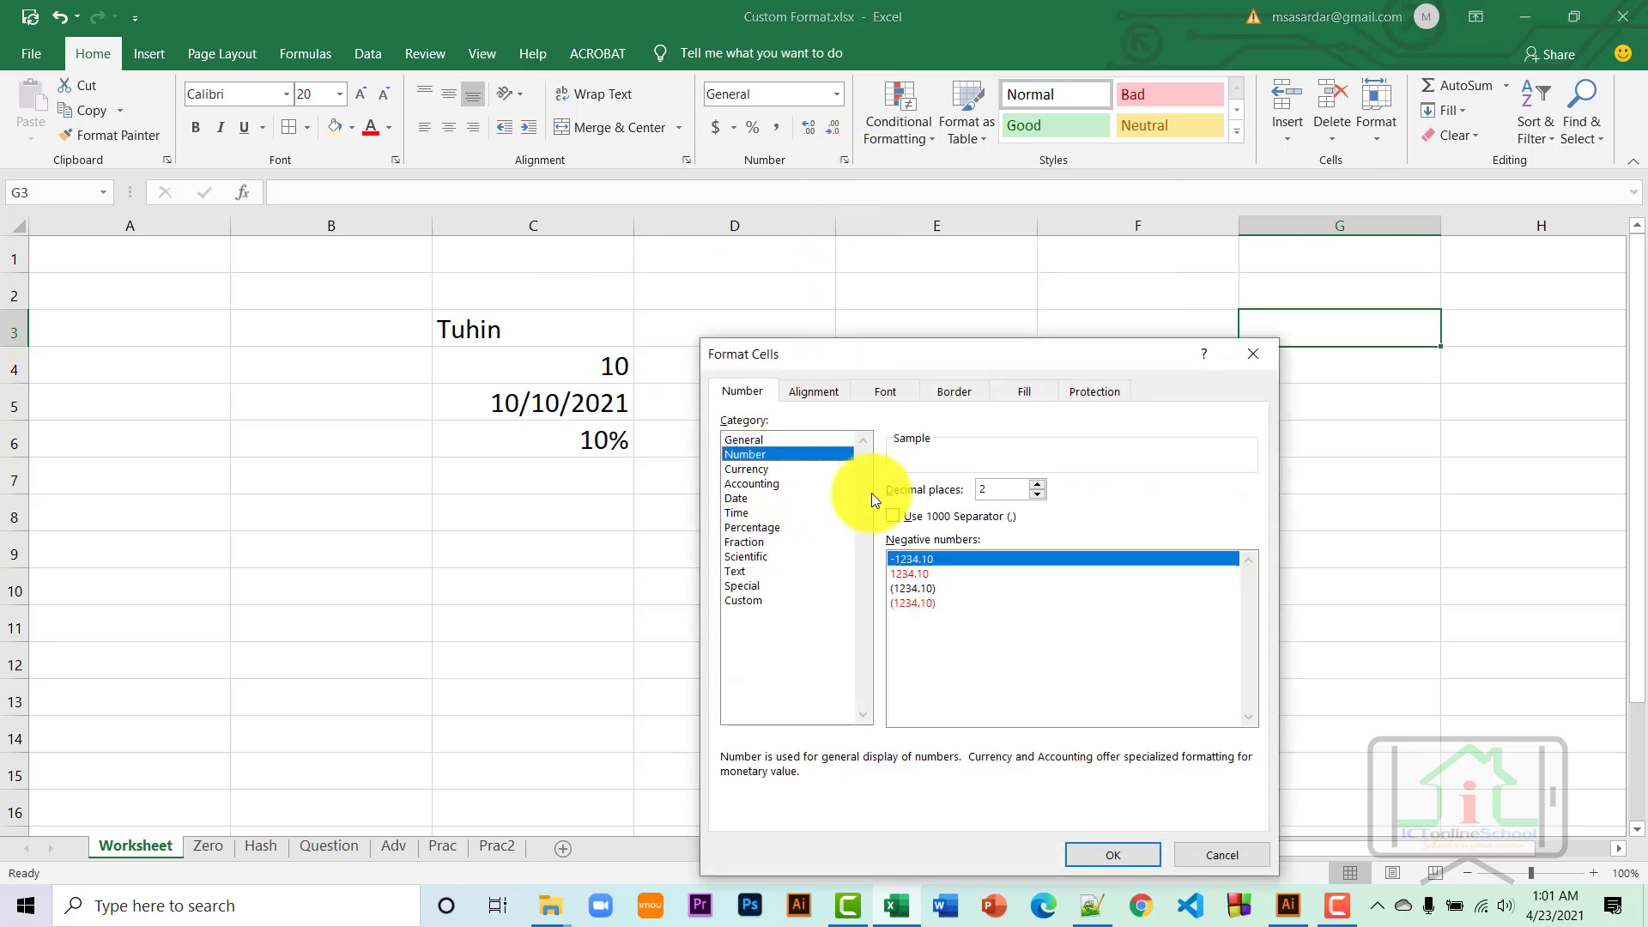
click(752, 484)
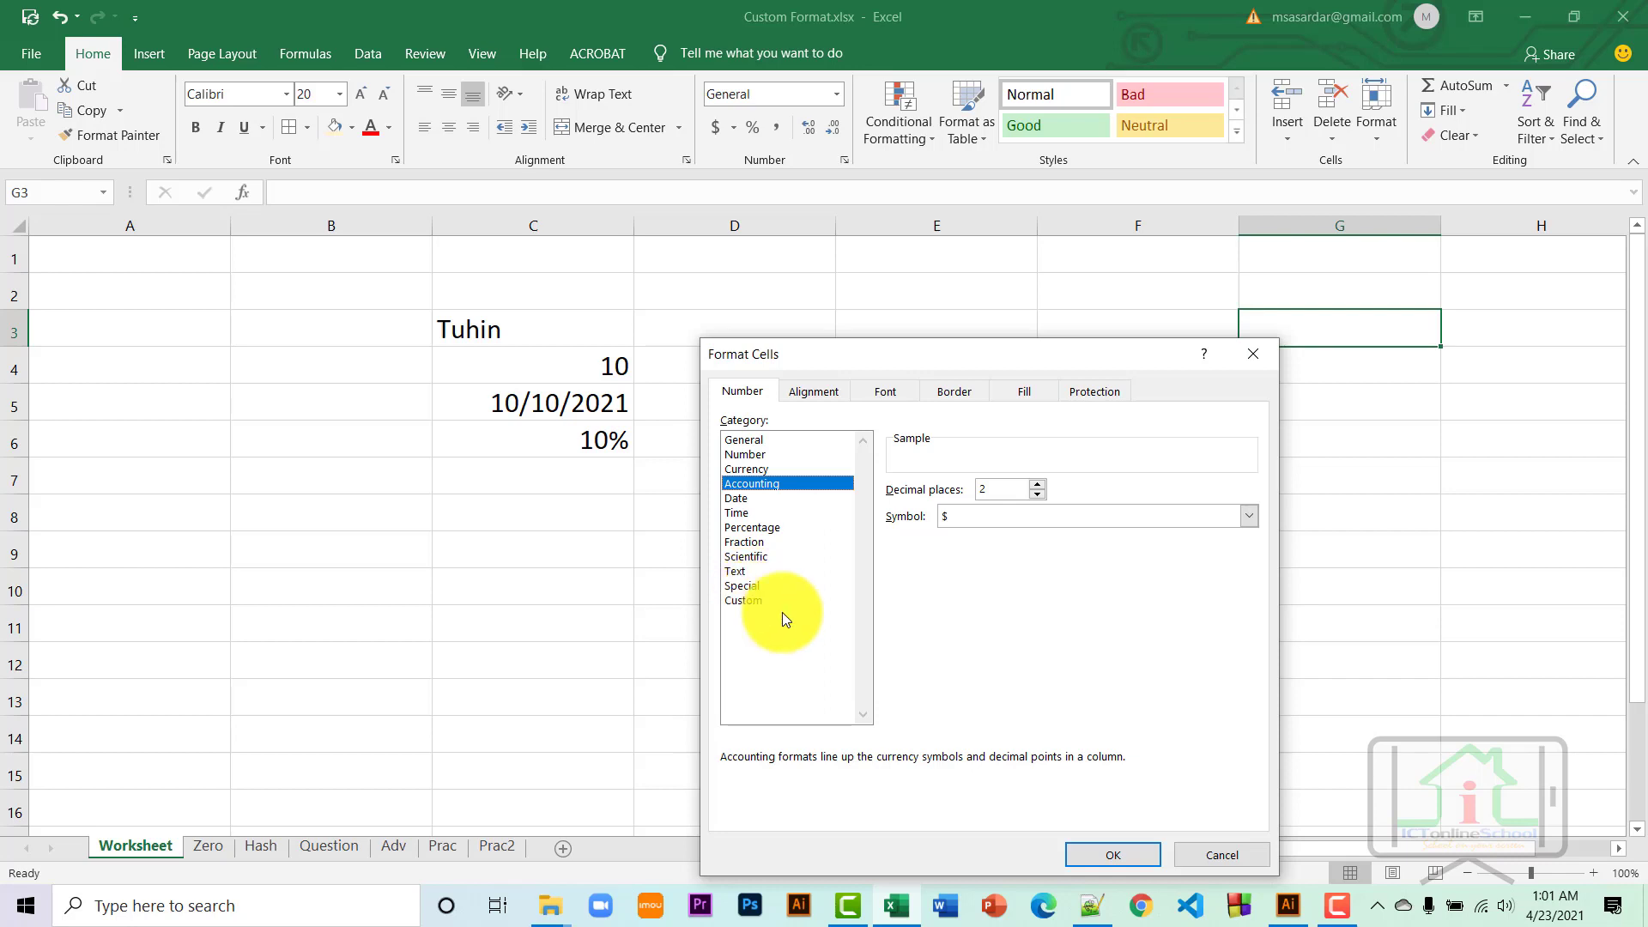
click(1133, 855)
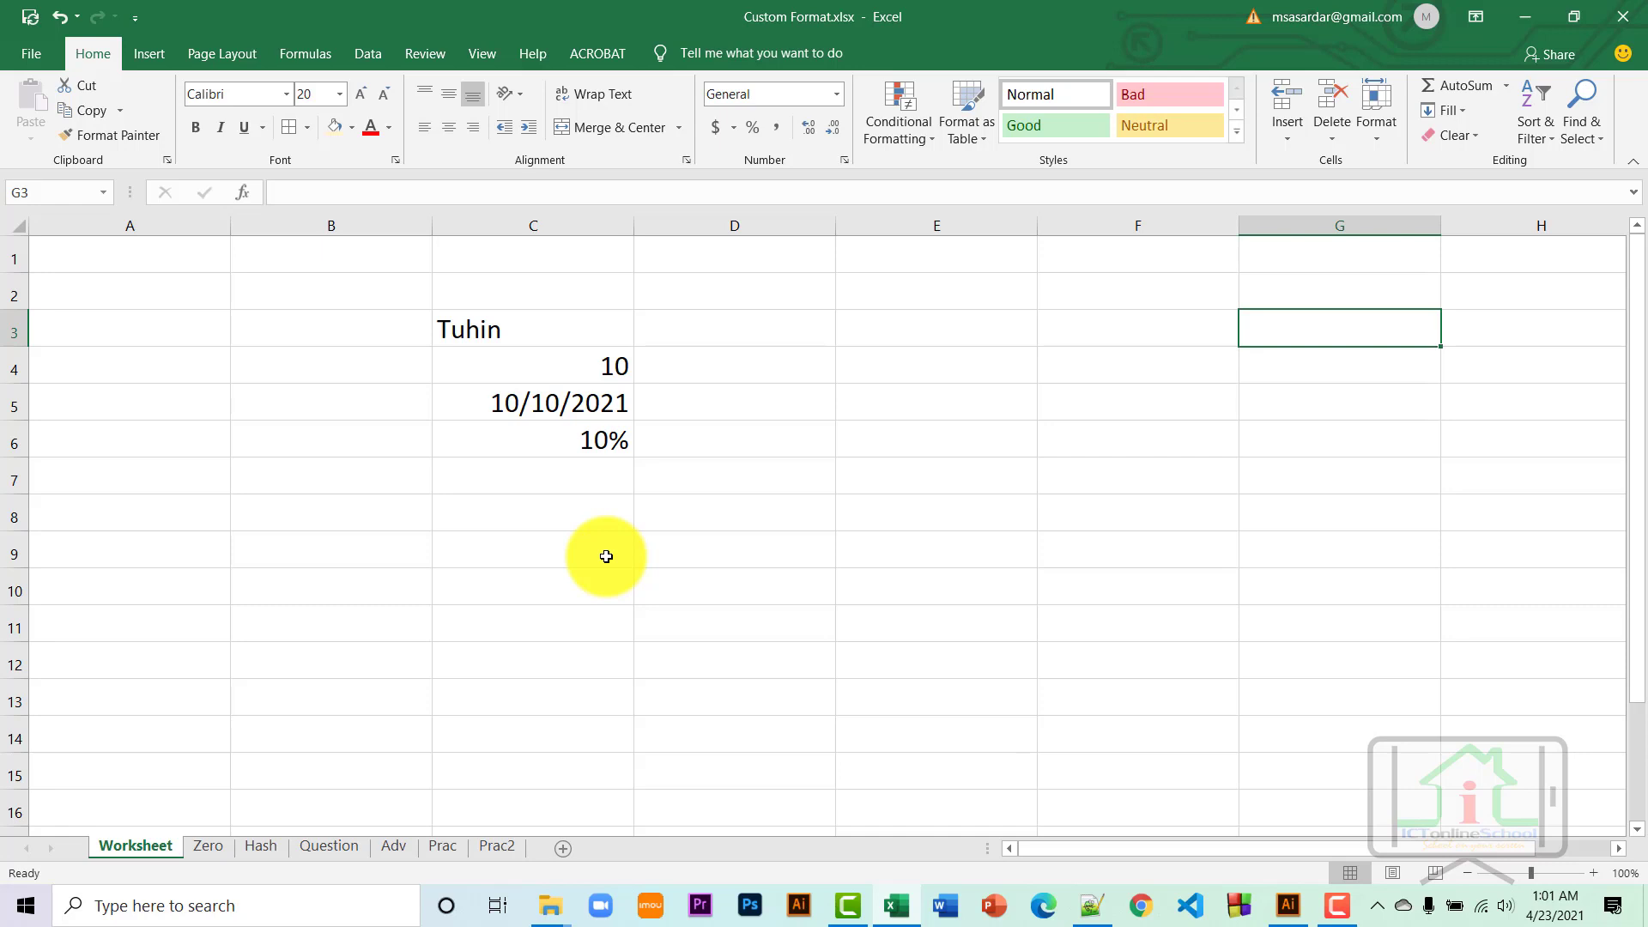
click(208, 845)
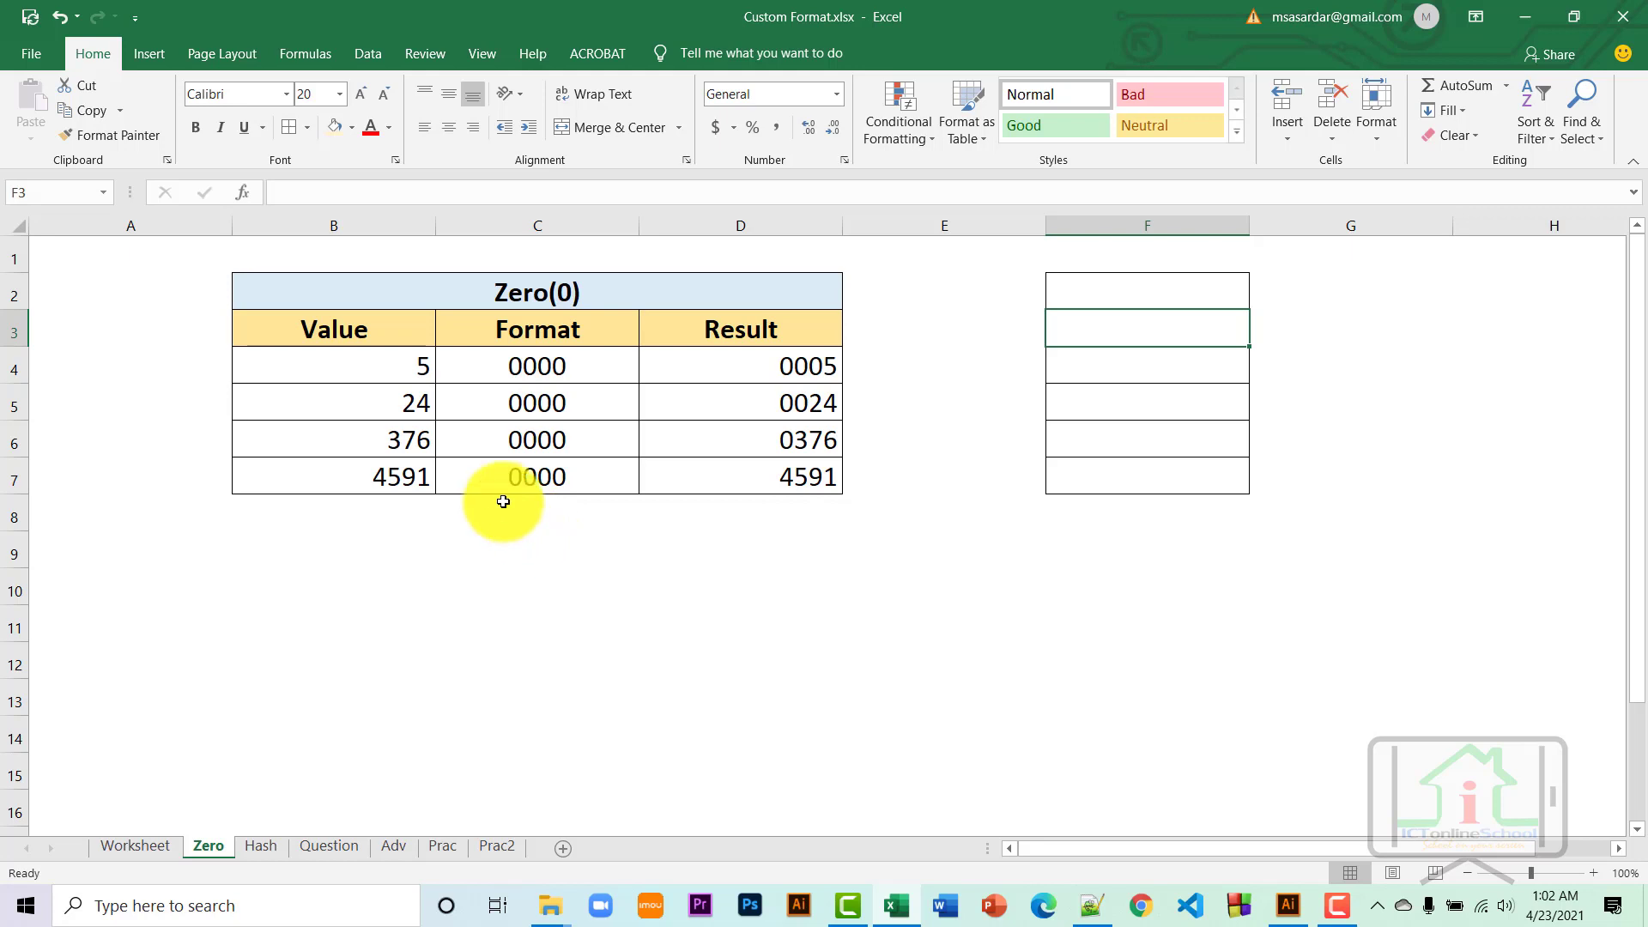
click(372, 371)
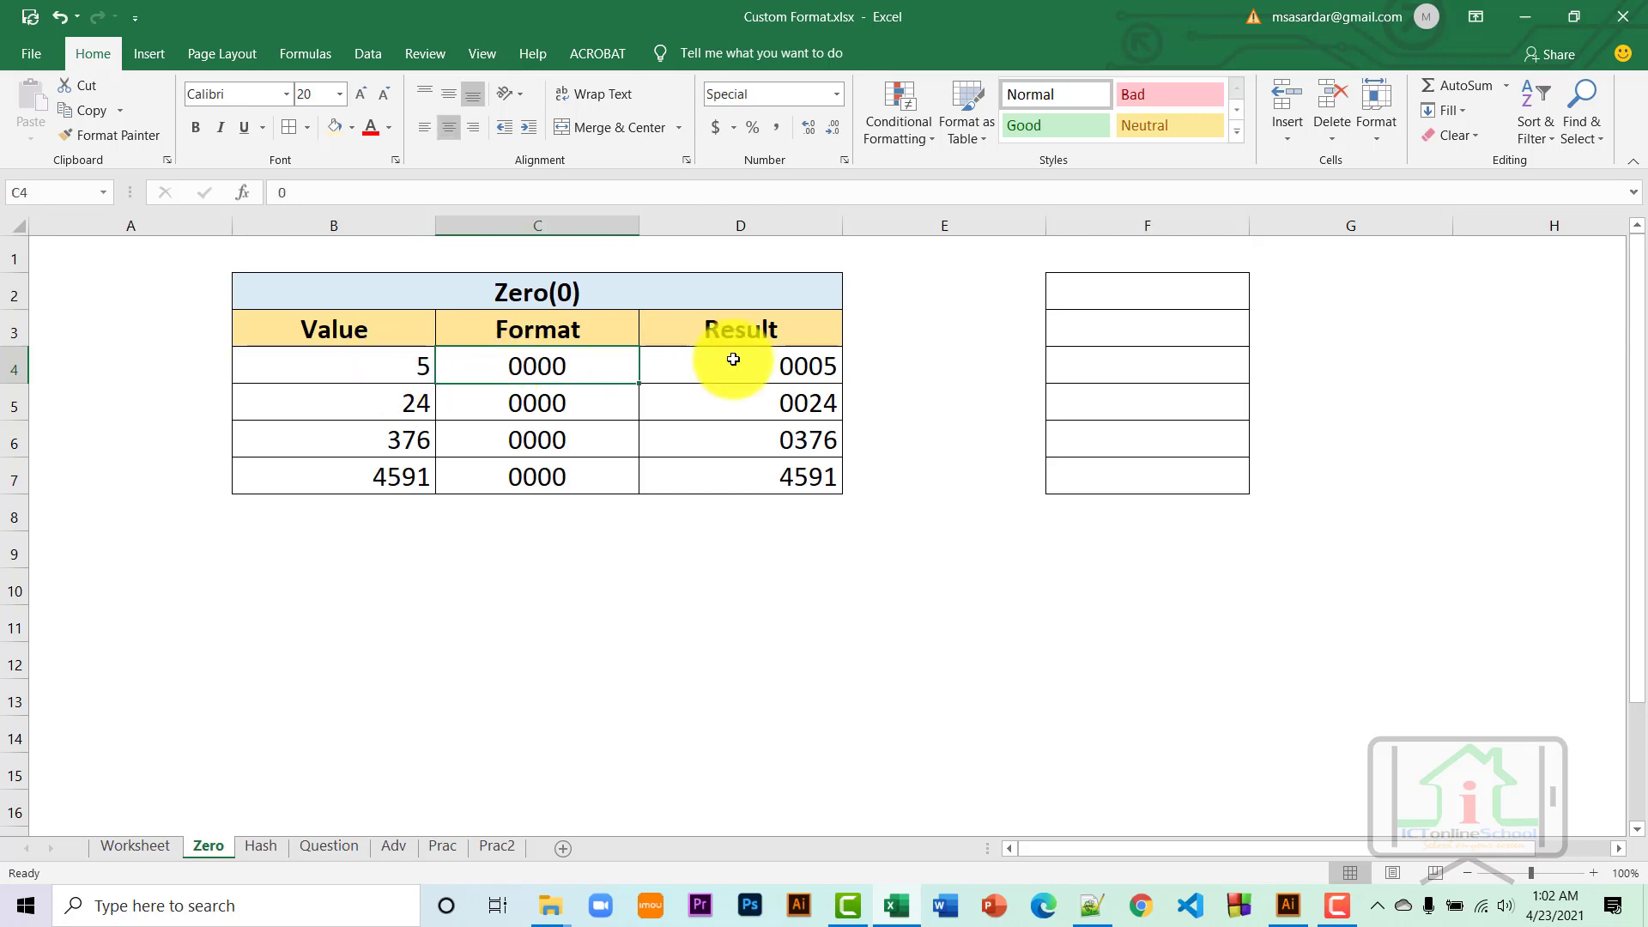
click(793, 384)
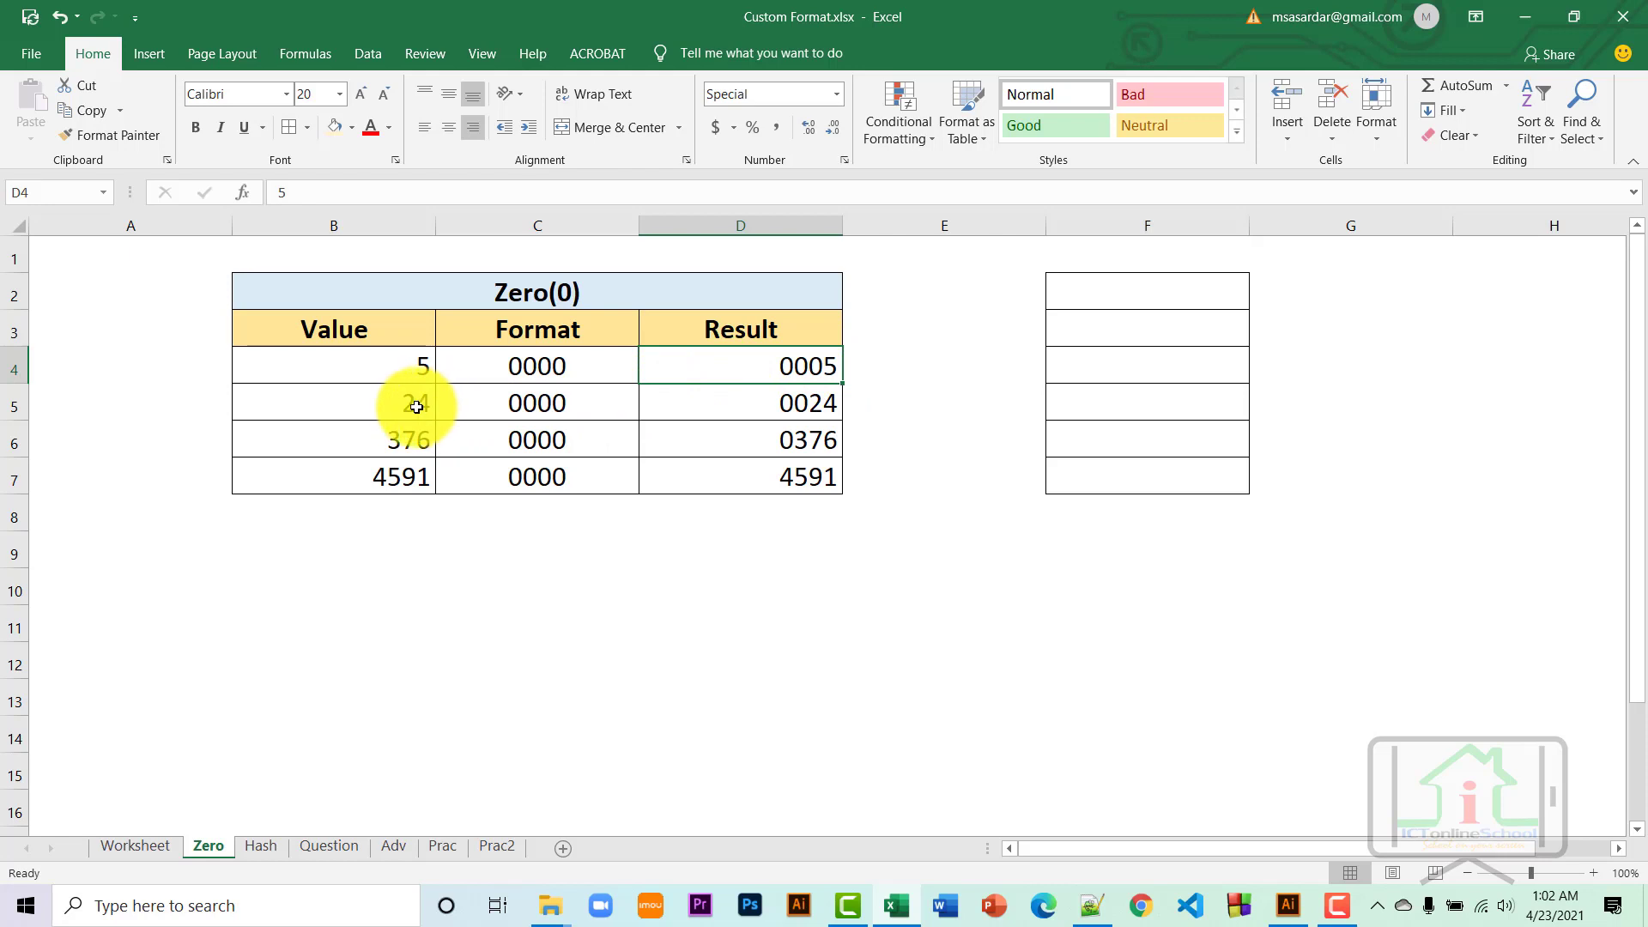
click(486, 404)
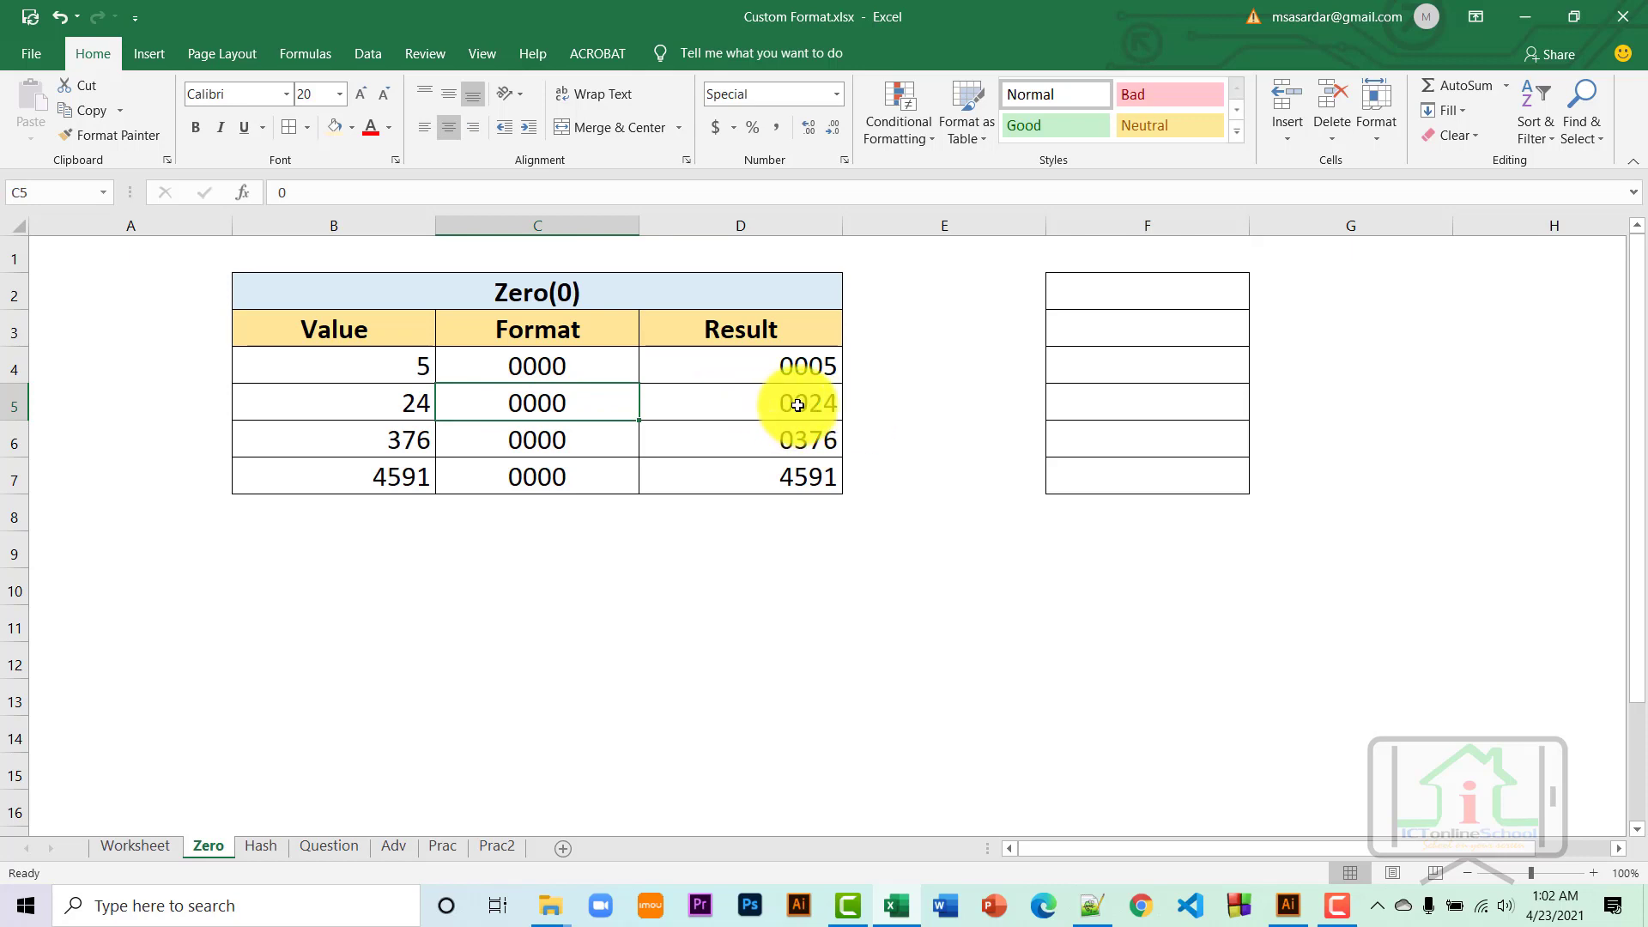
click(387, 448)
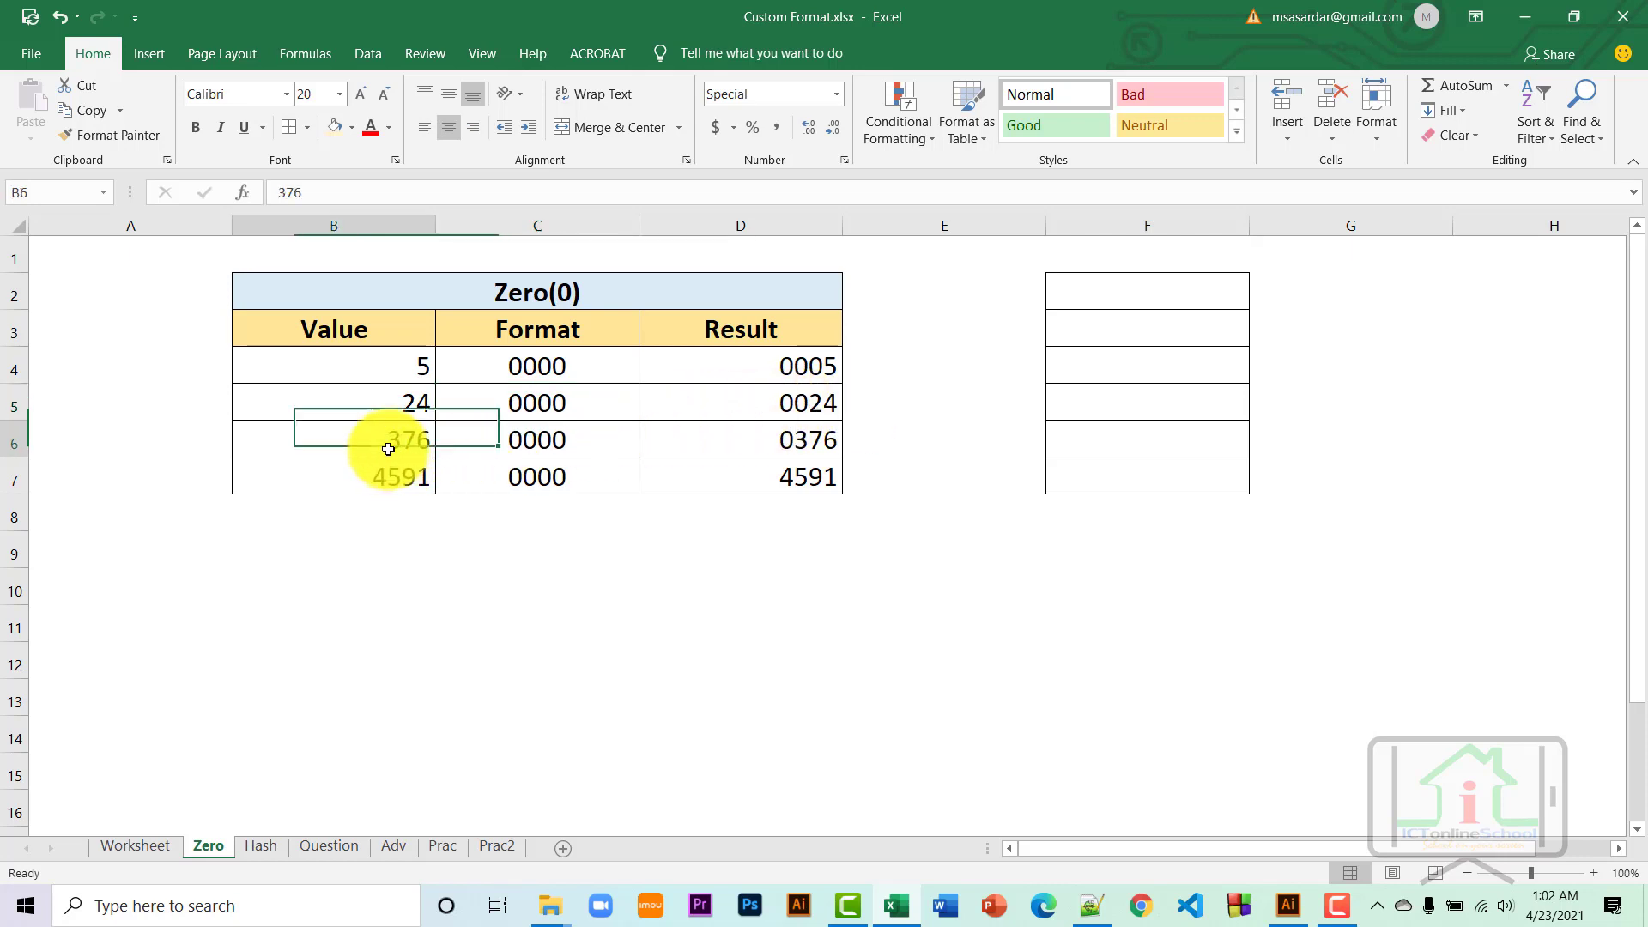
click(529, 443)
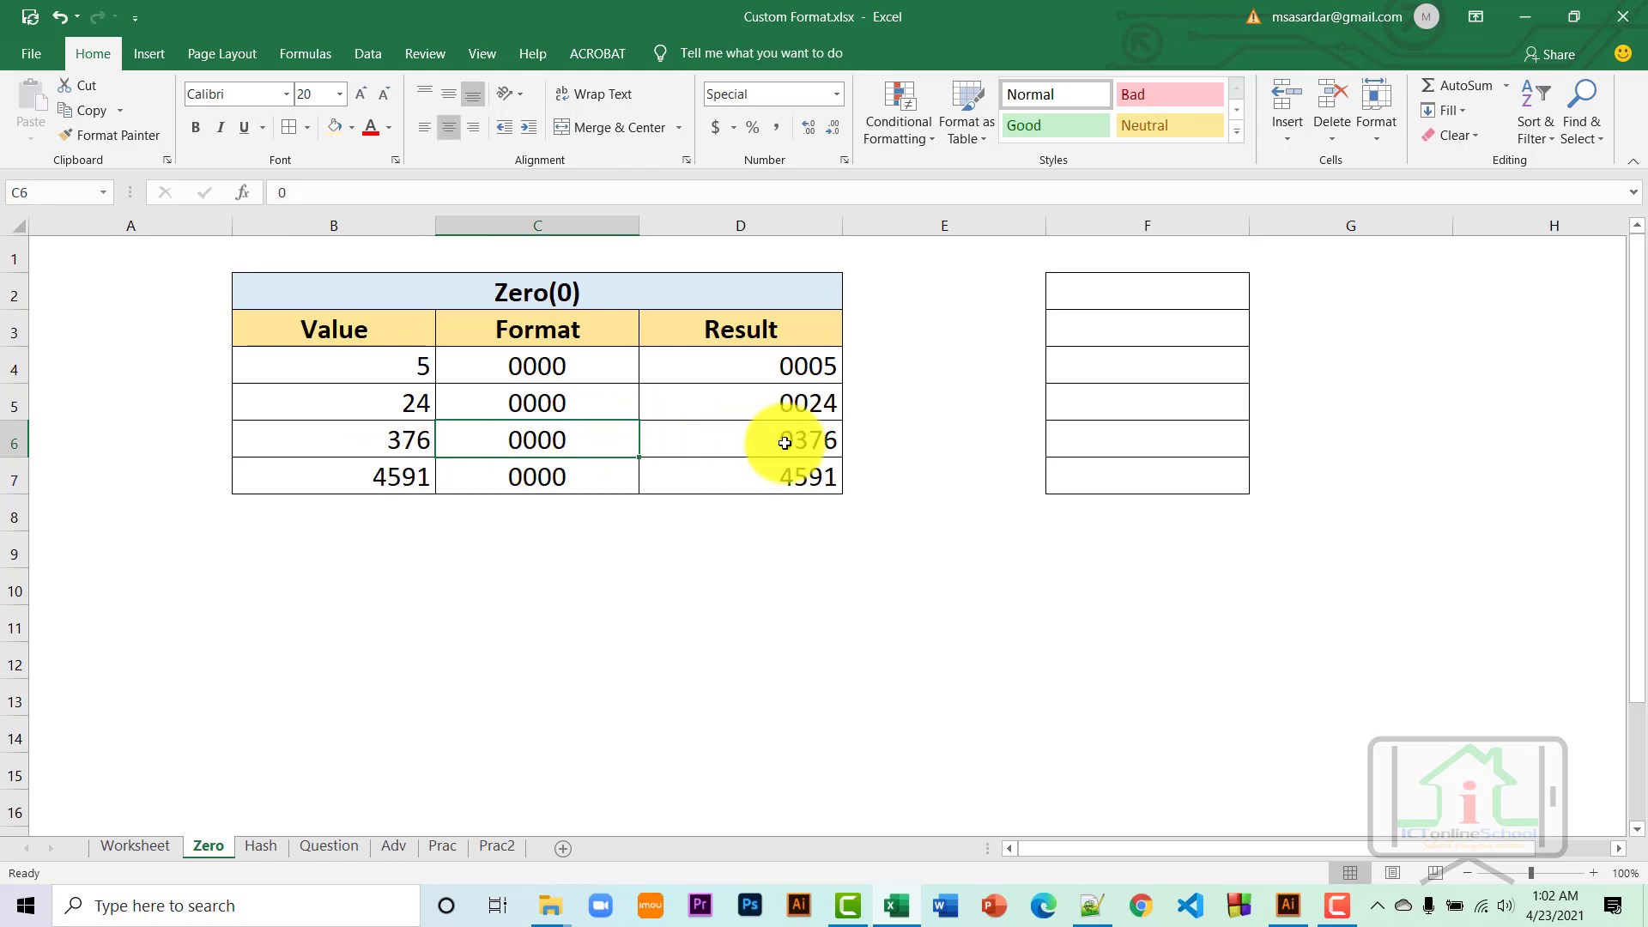
click(369, 490)
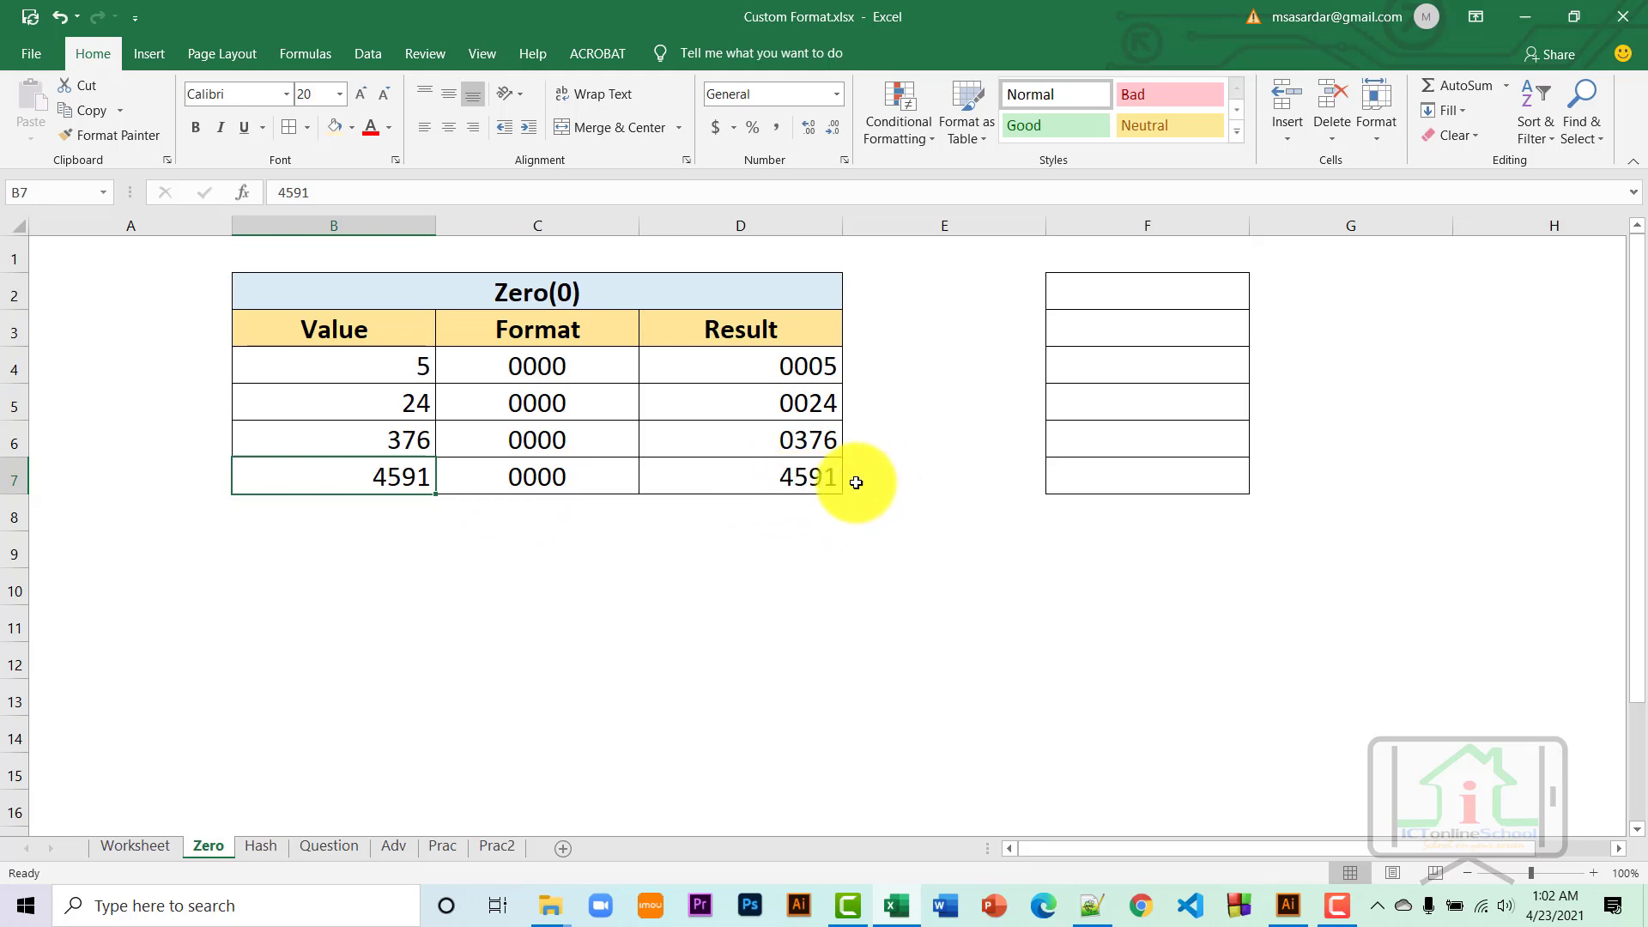
Give cell F3 the custom number format 000.
click(828, 473)
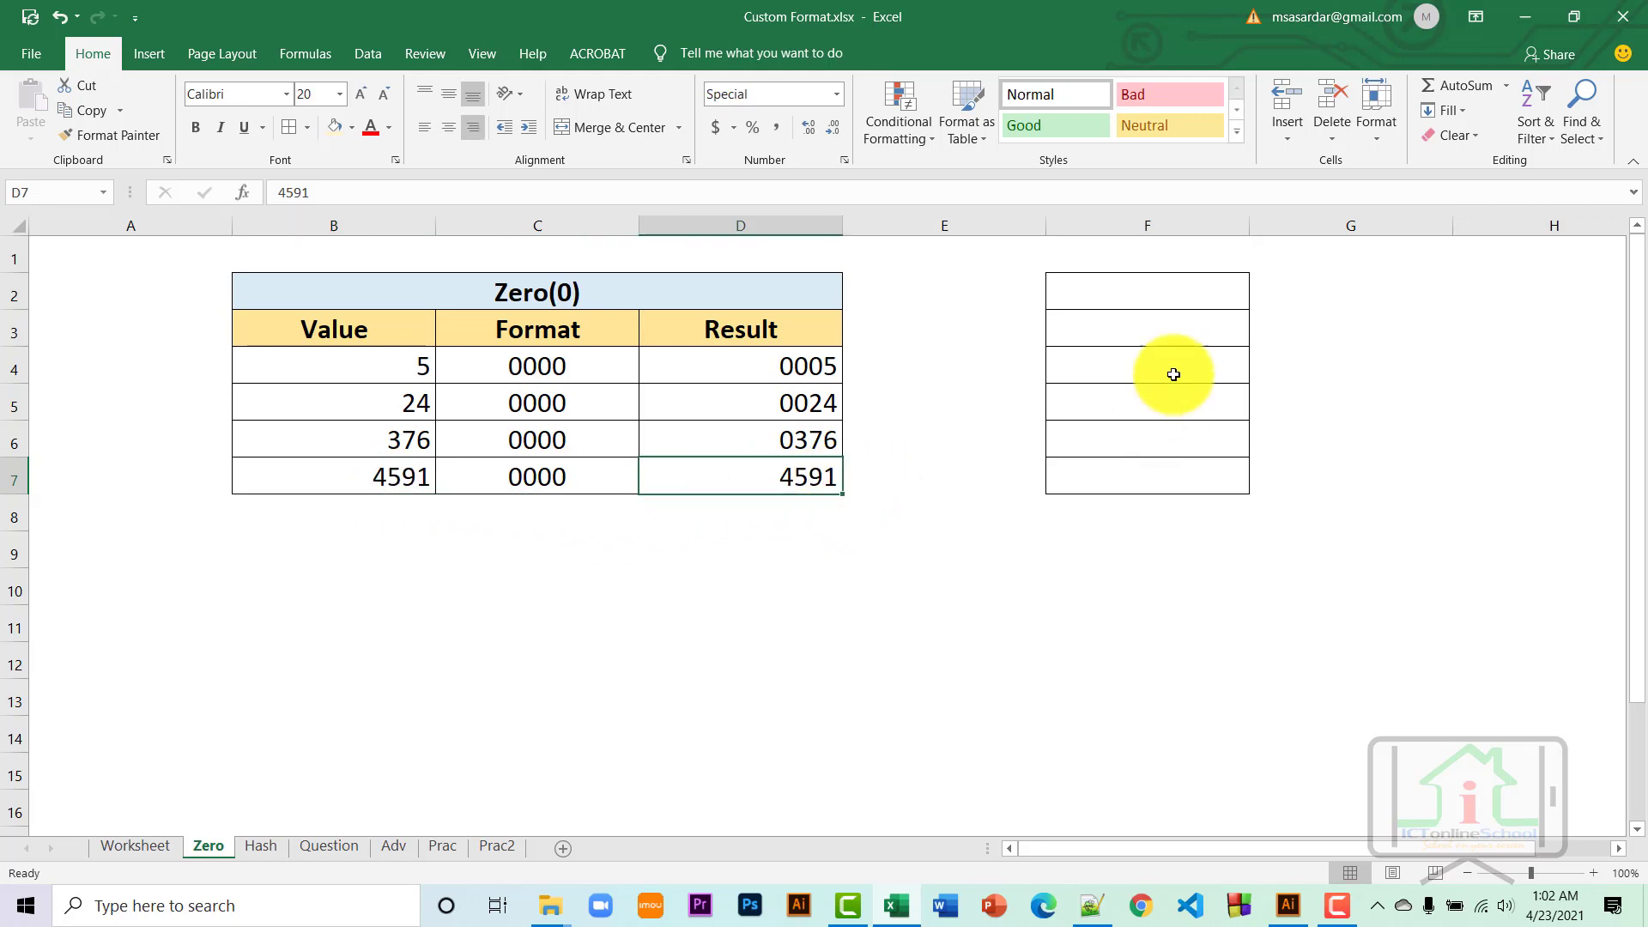
click(1156, 335)
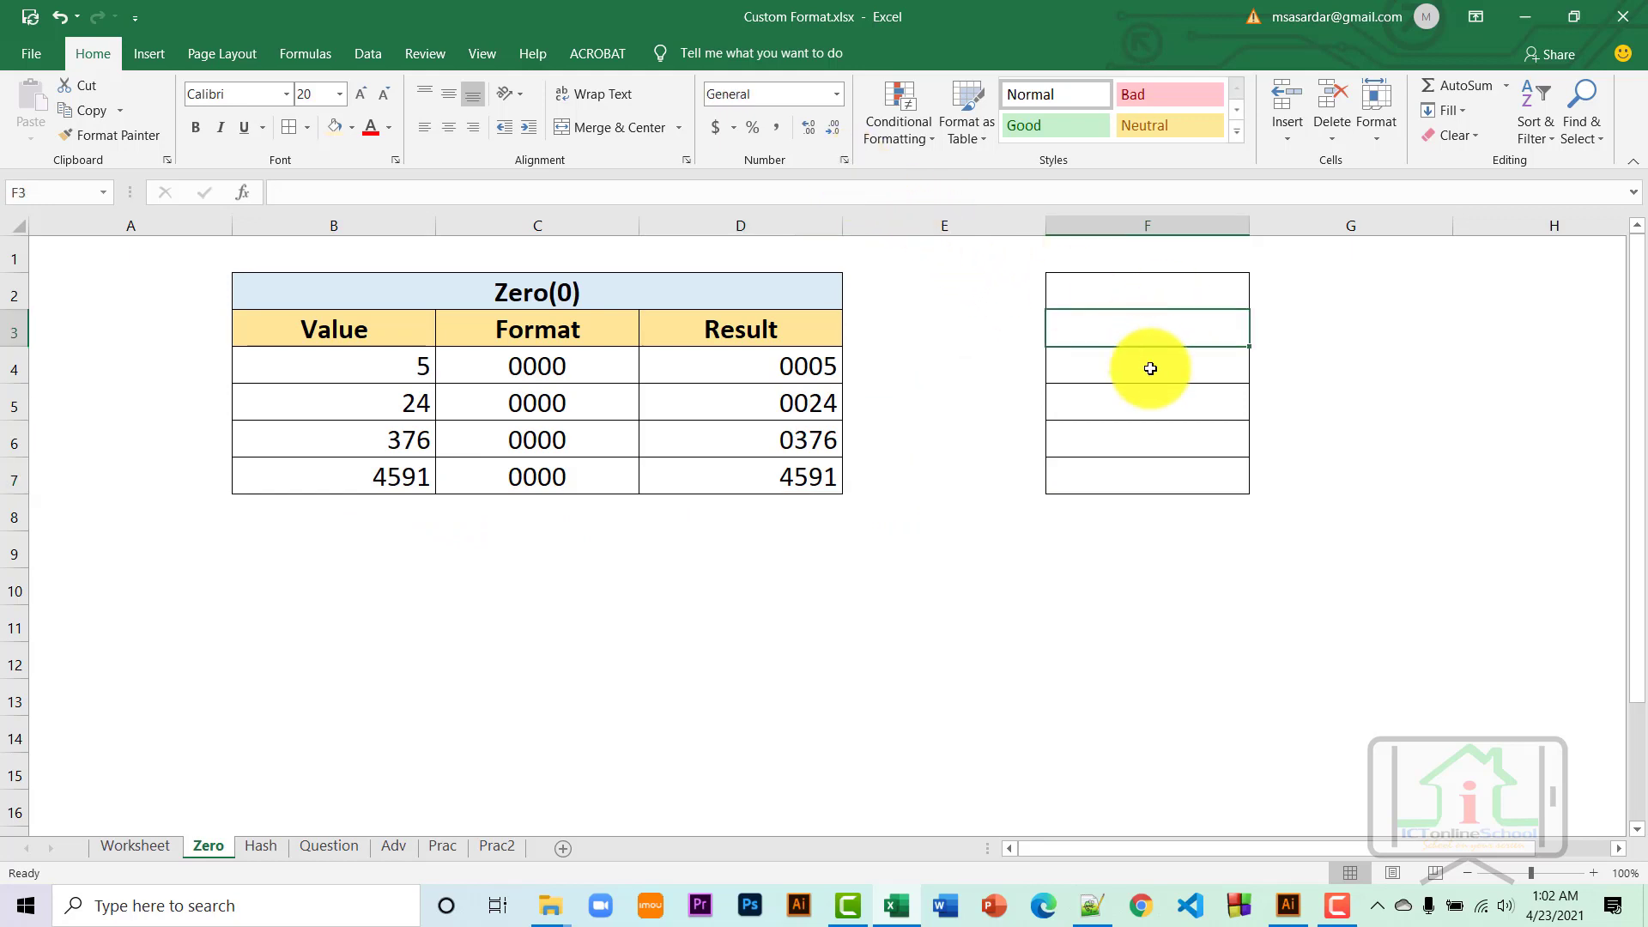
click(847, 163)
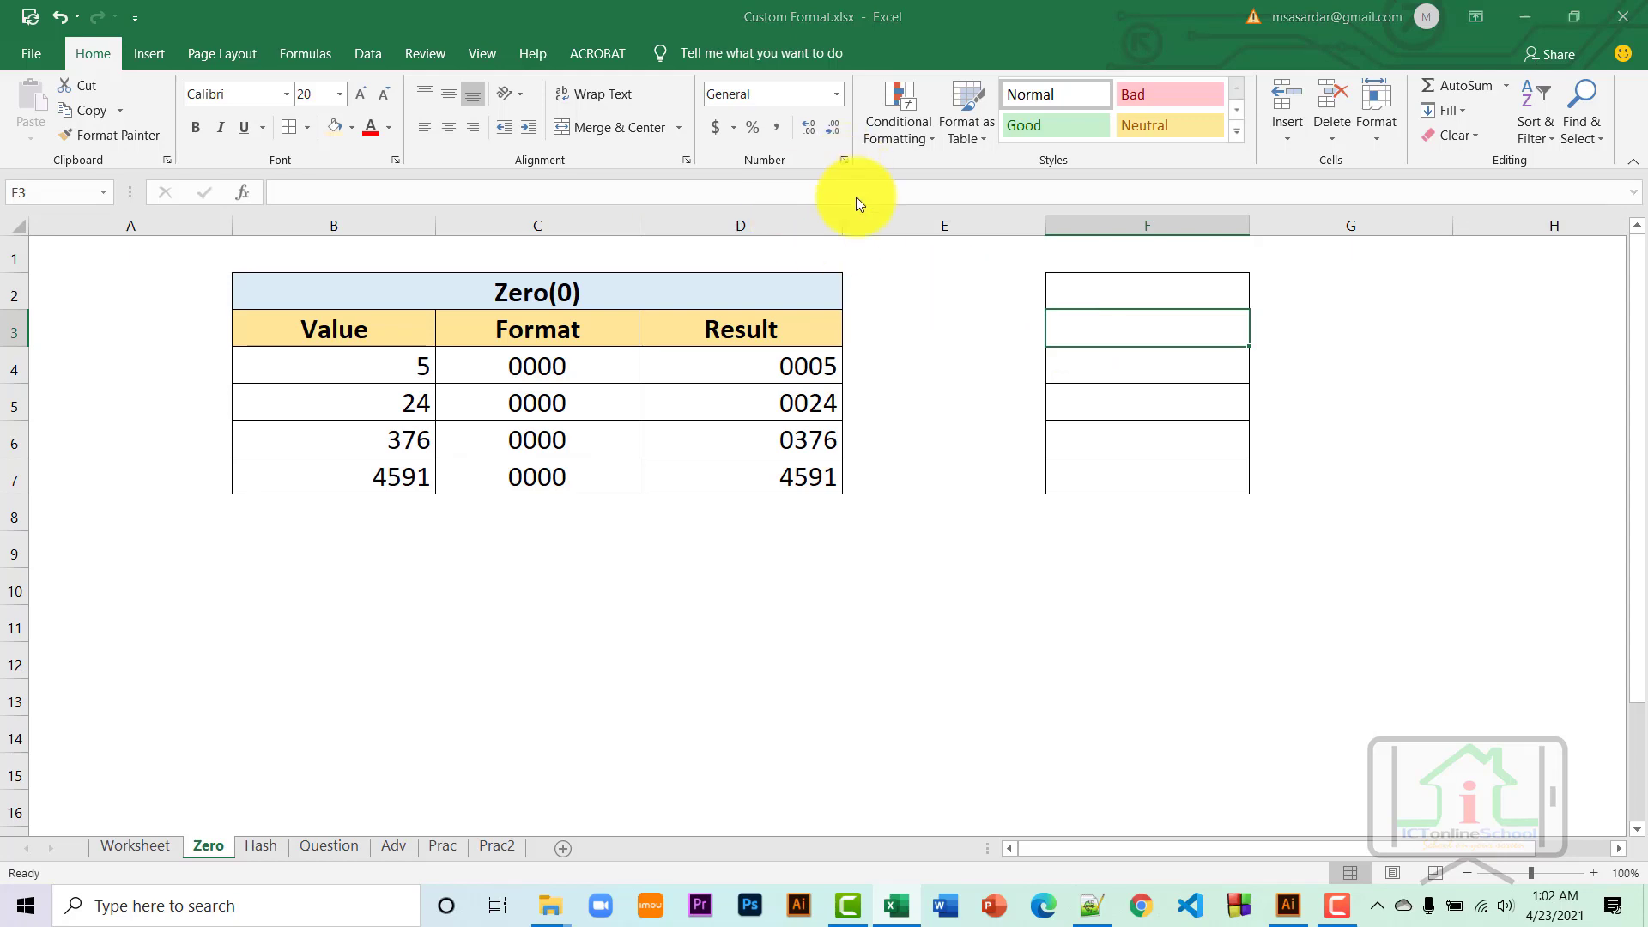
click(756, 600)
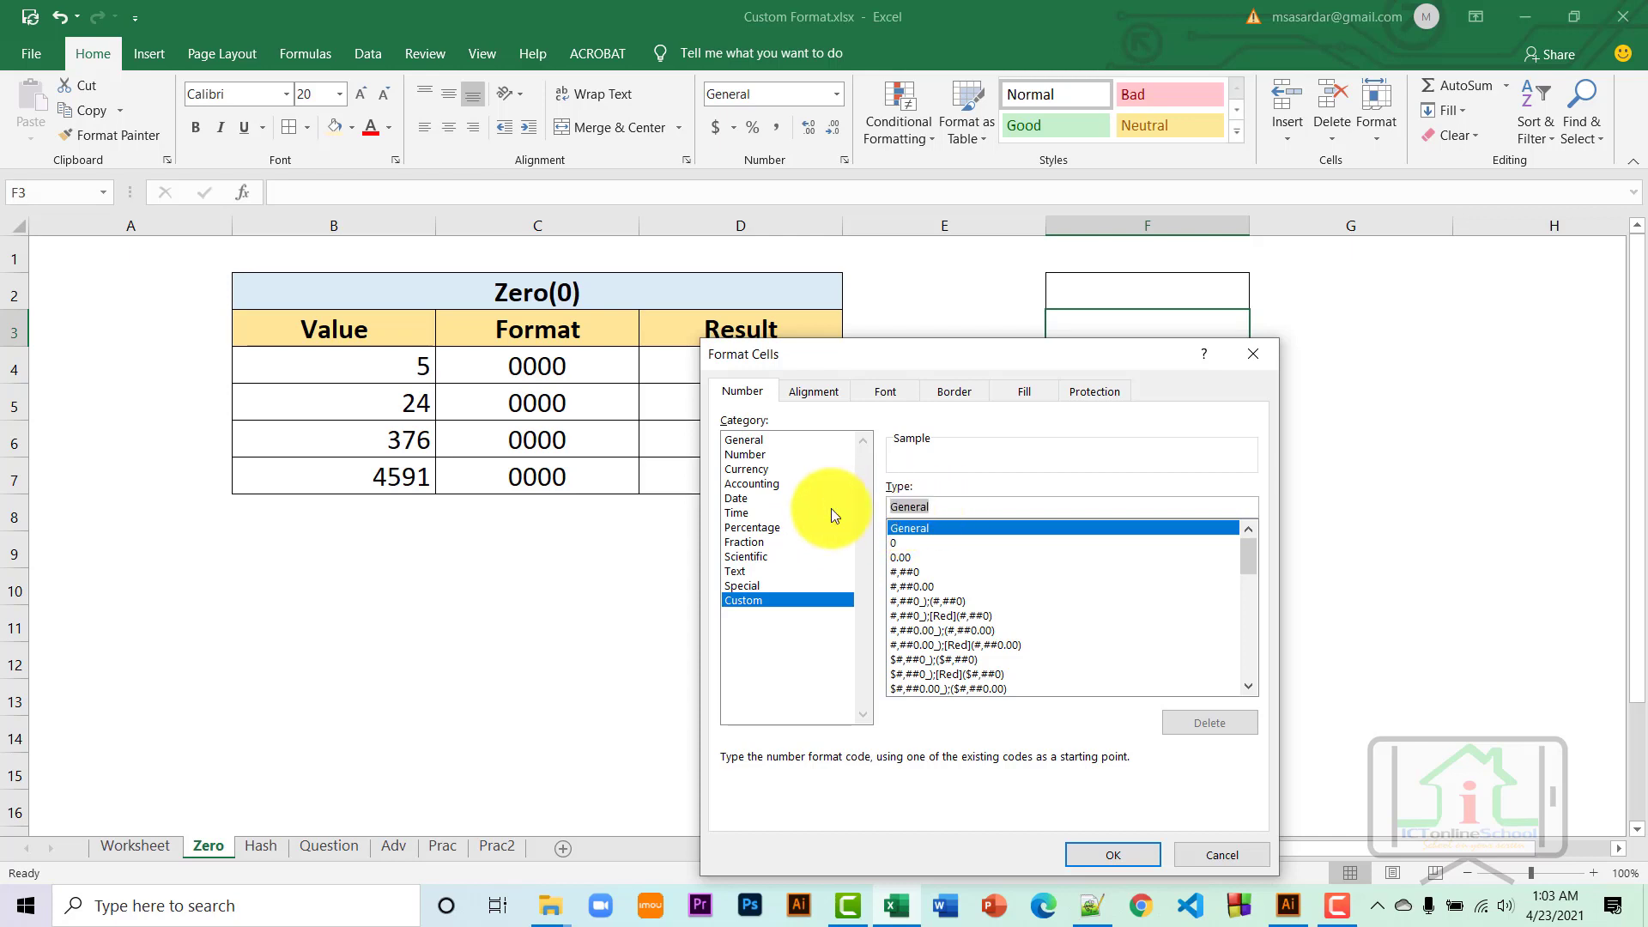
text(000)
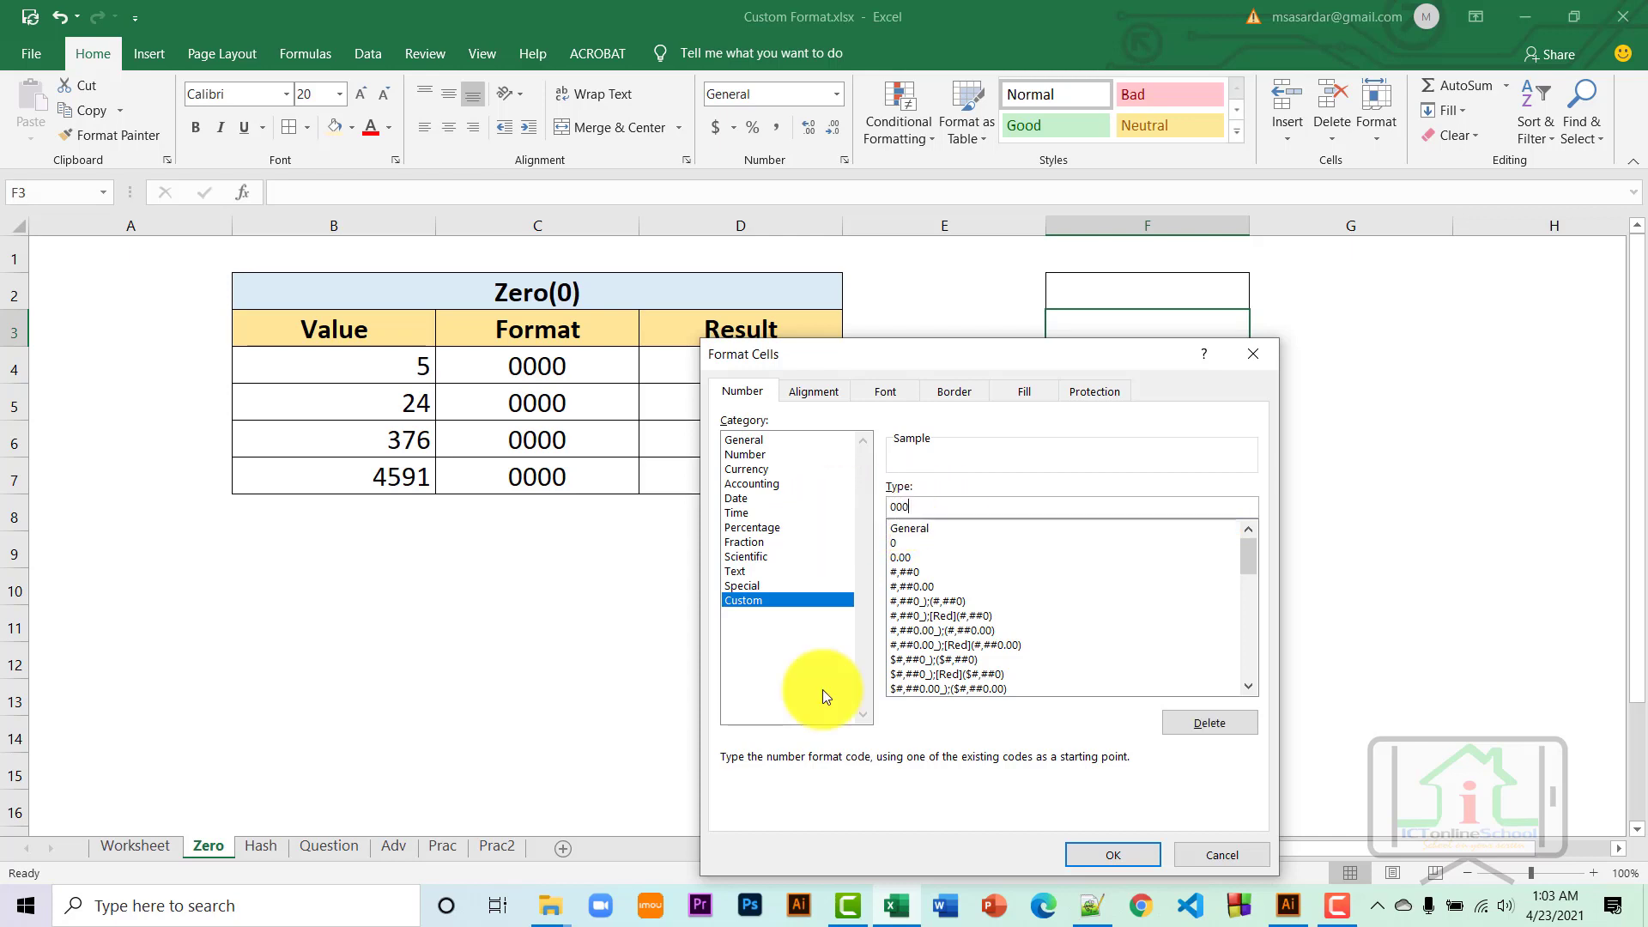
key(Return)
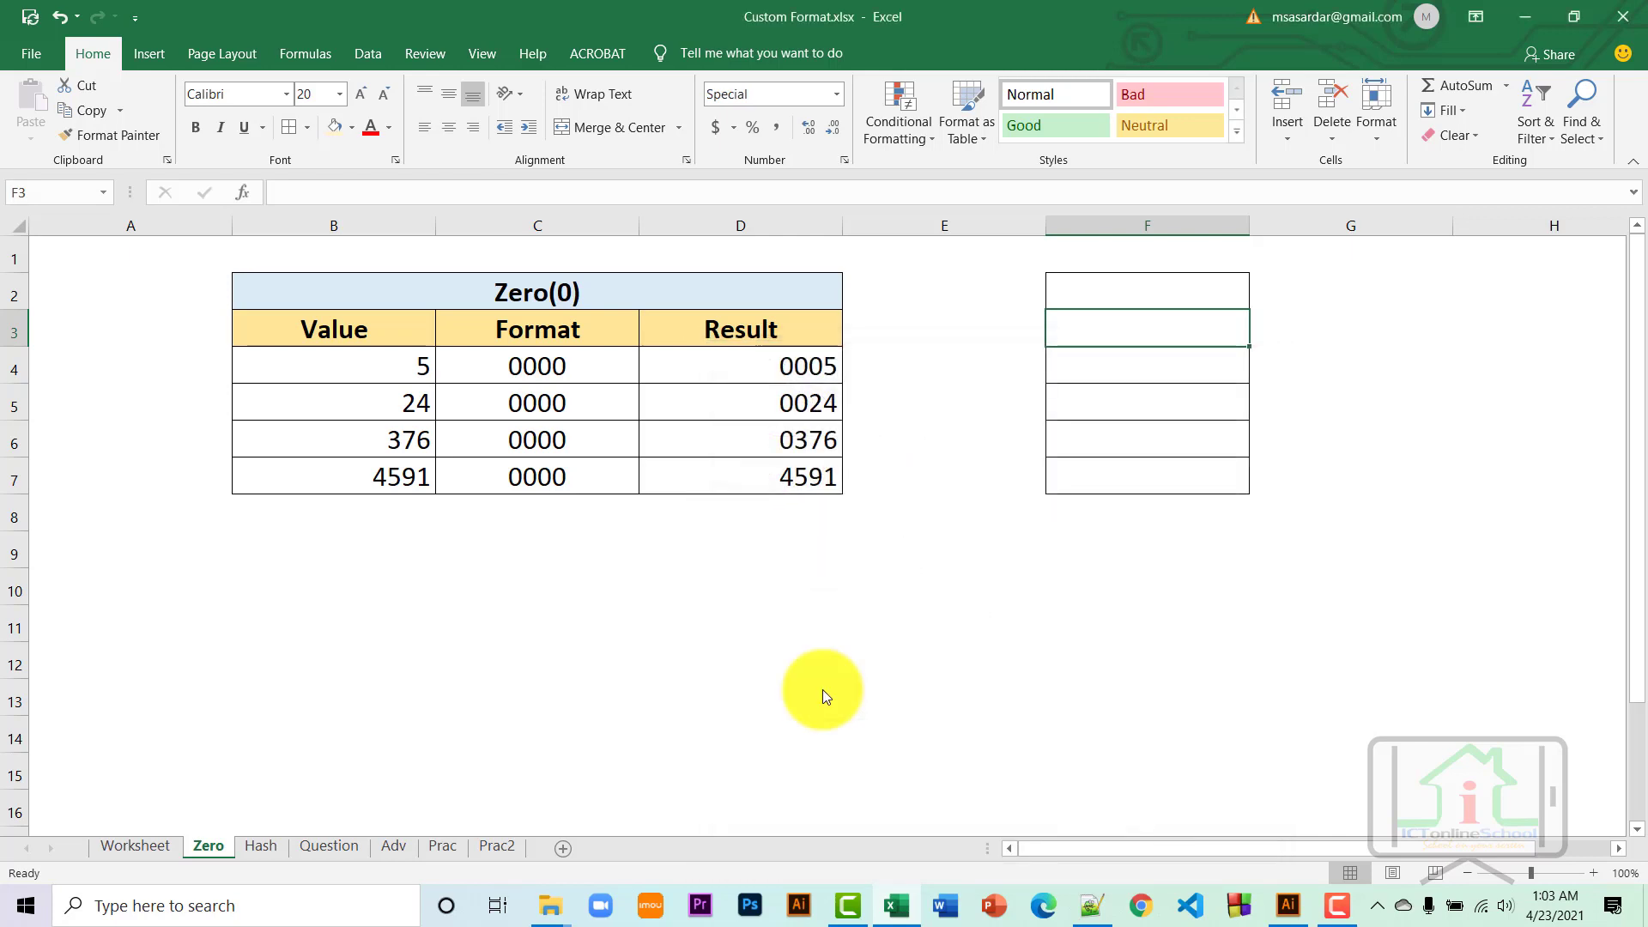
Enter 1 and then 25 in F3, displayed as 001 and 025.
text(1)
key(Return)
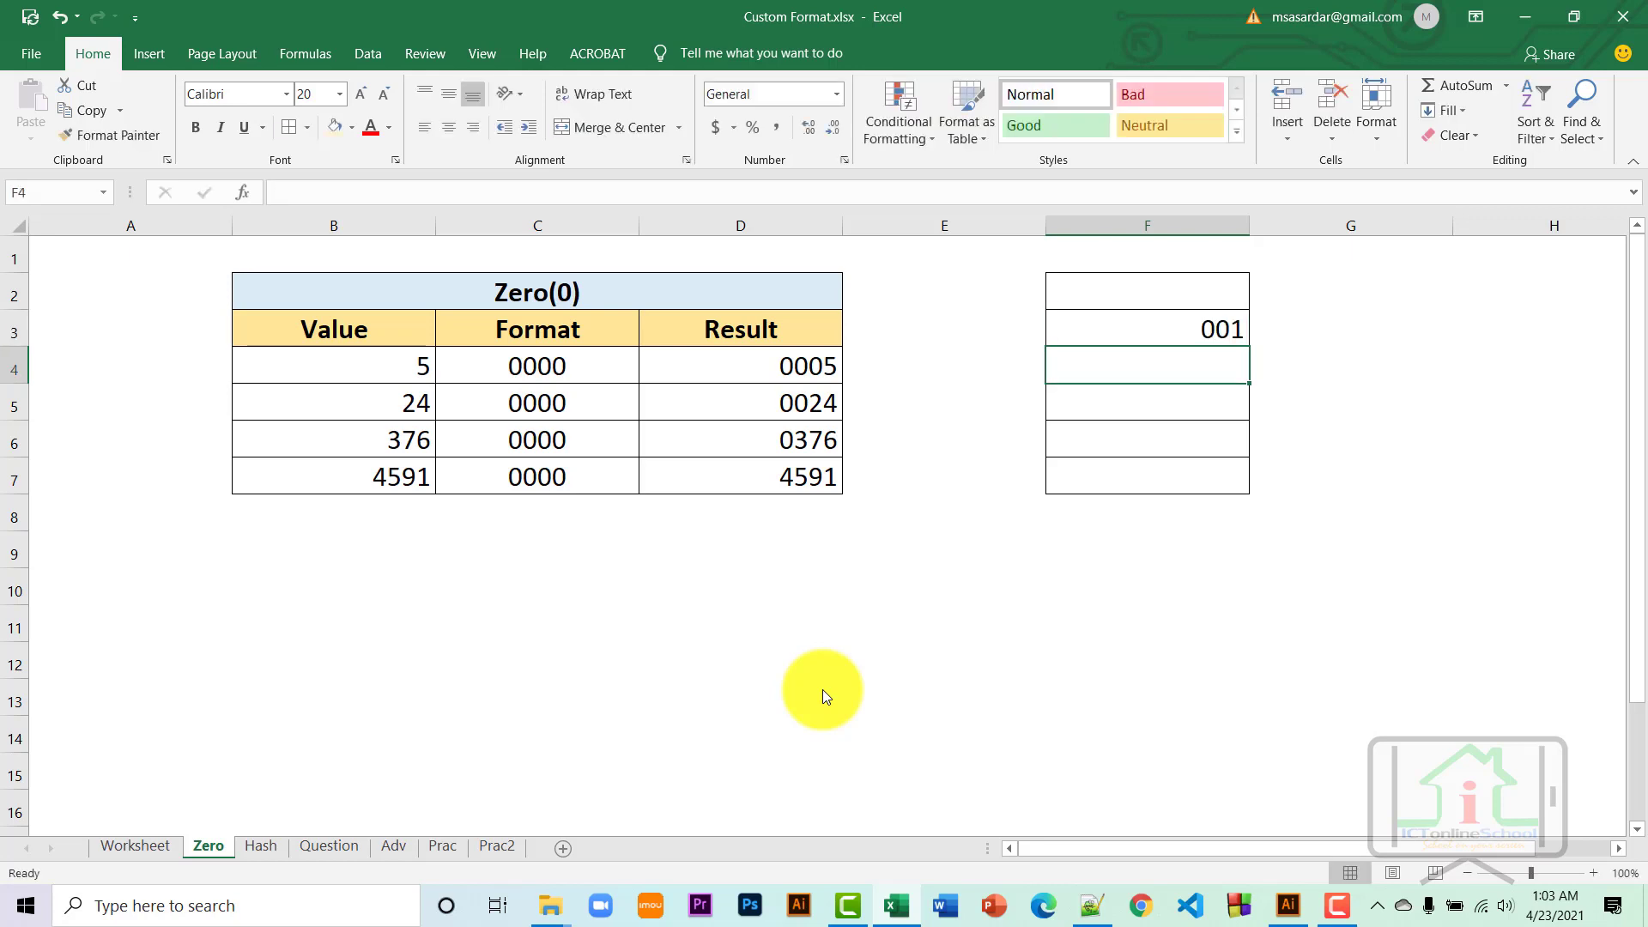
click(1215, 330)
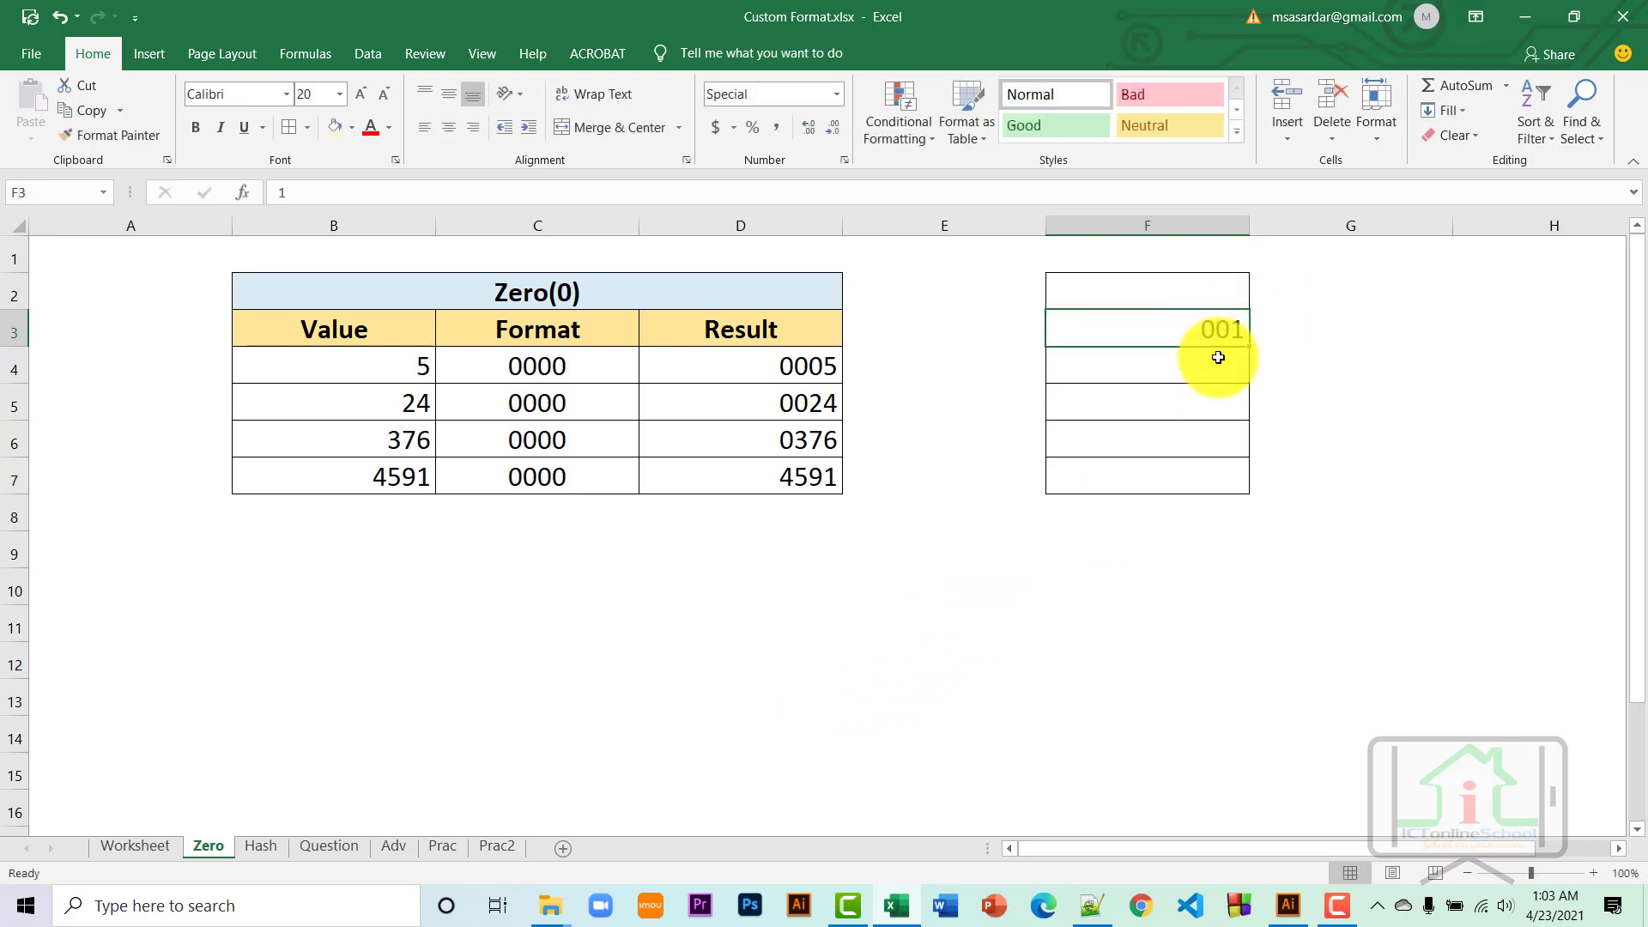
text(25)
key(Return)
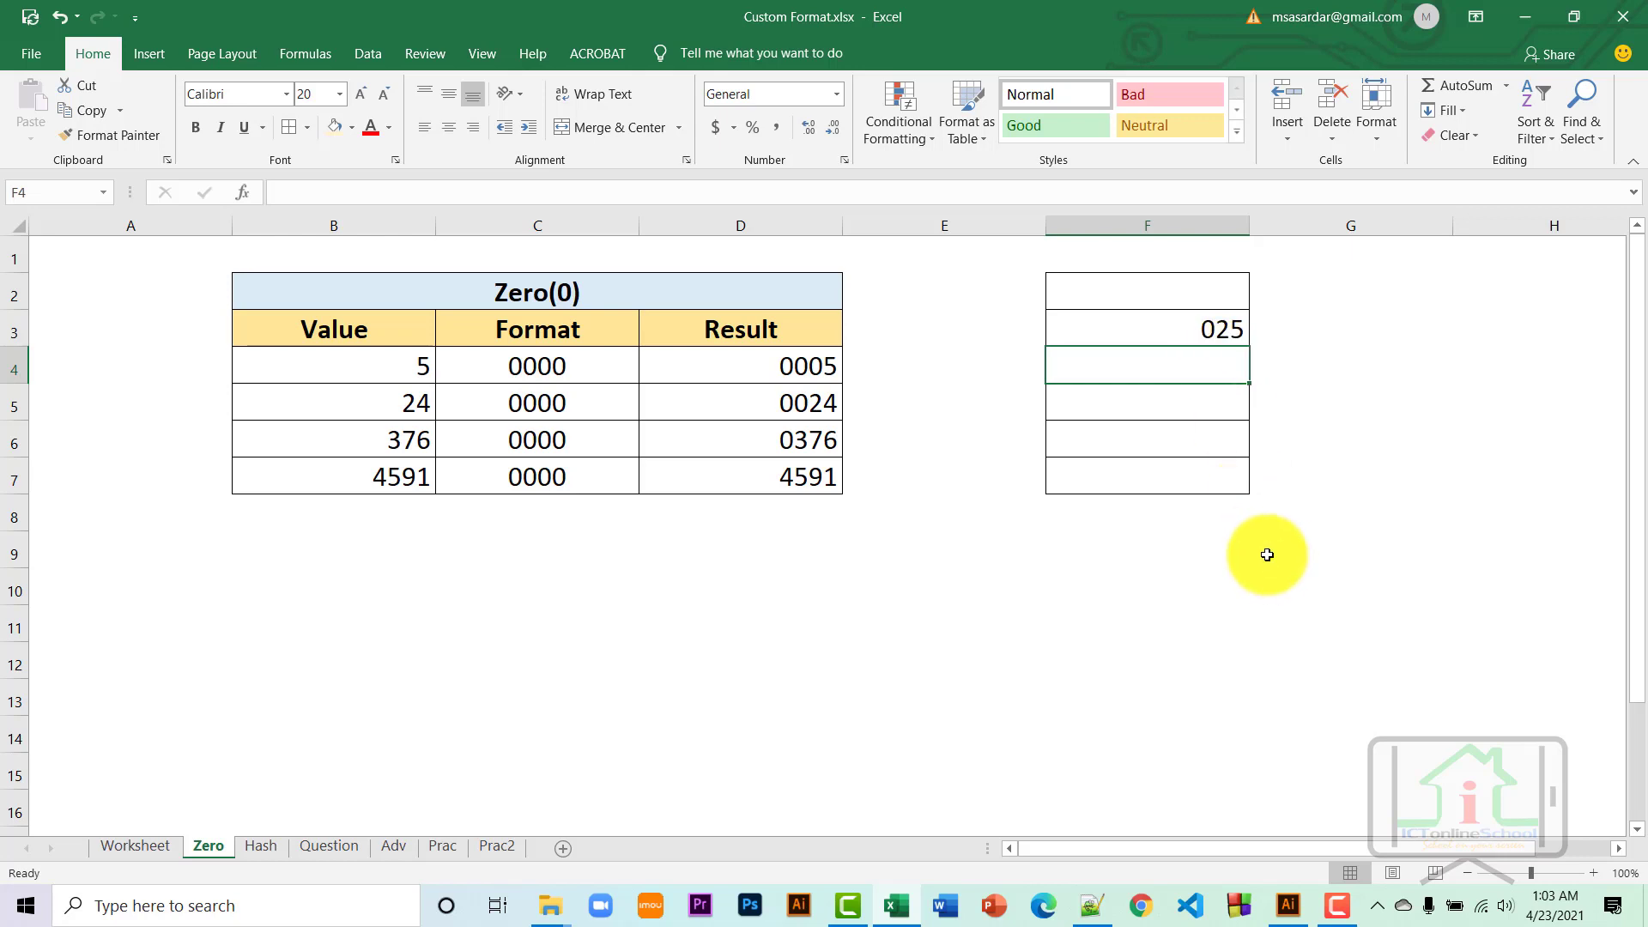
Enter 9 in F4 and 10 in F5.
text(1)
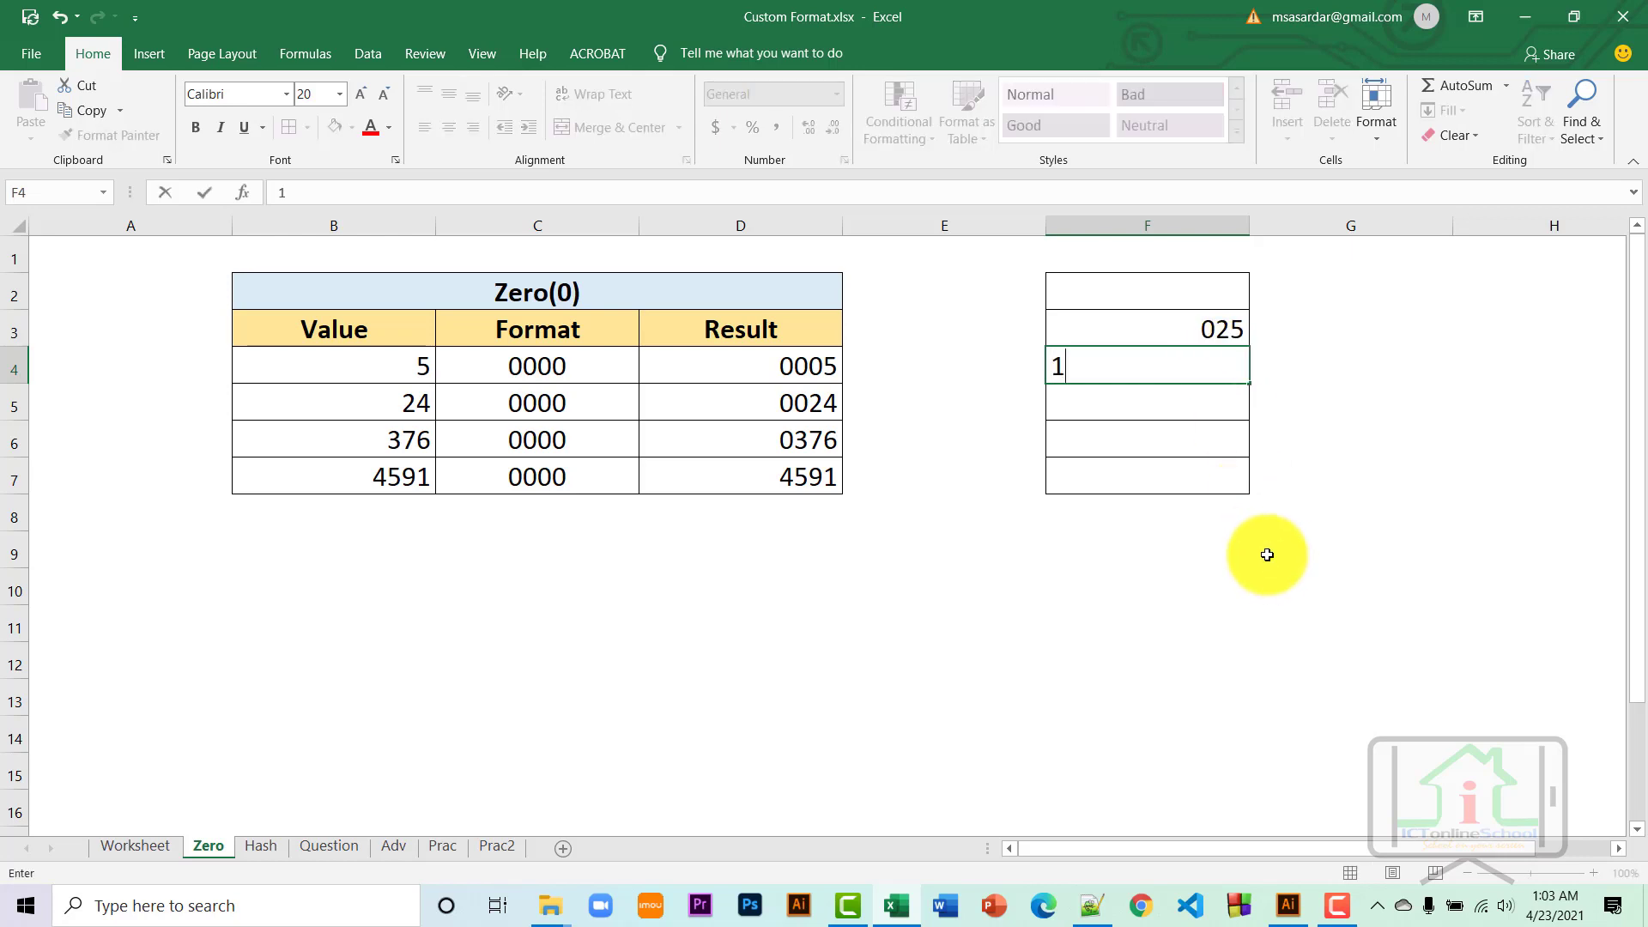
key(BackSpace)
text(01)
key(Return)
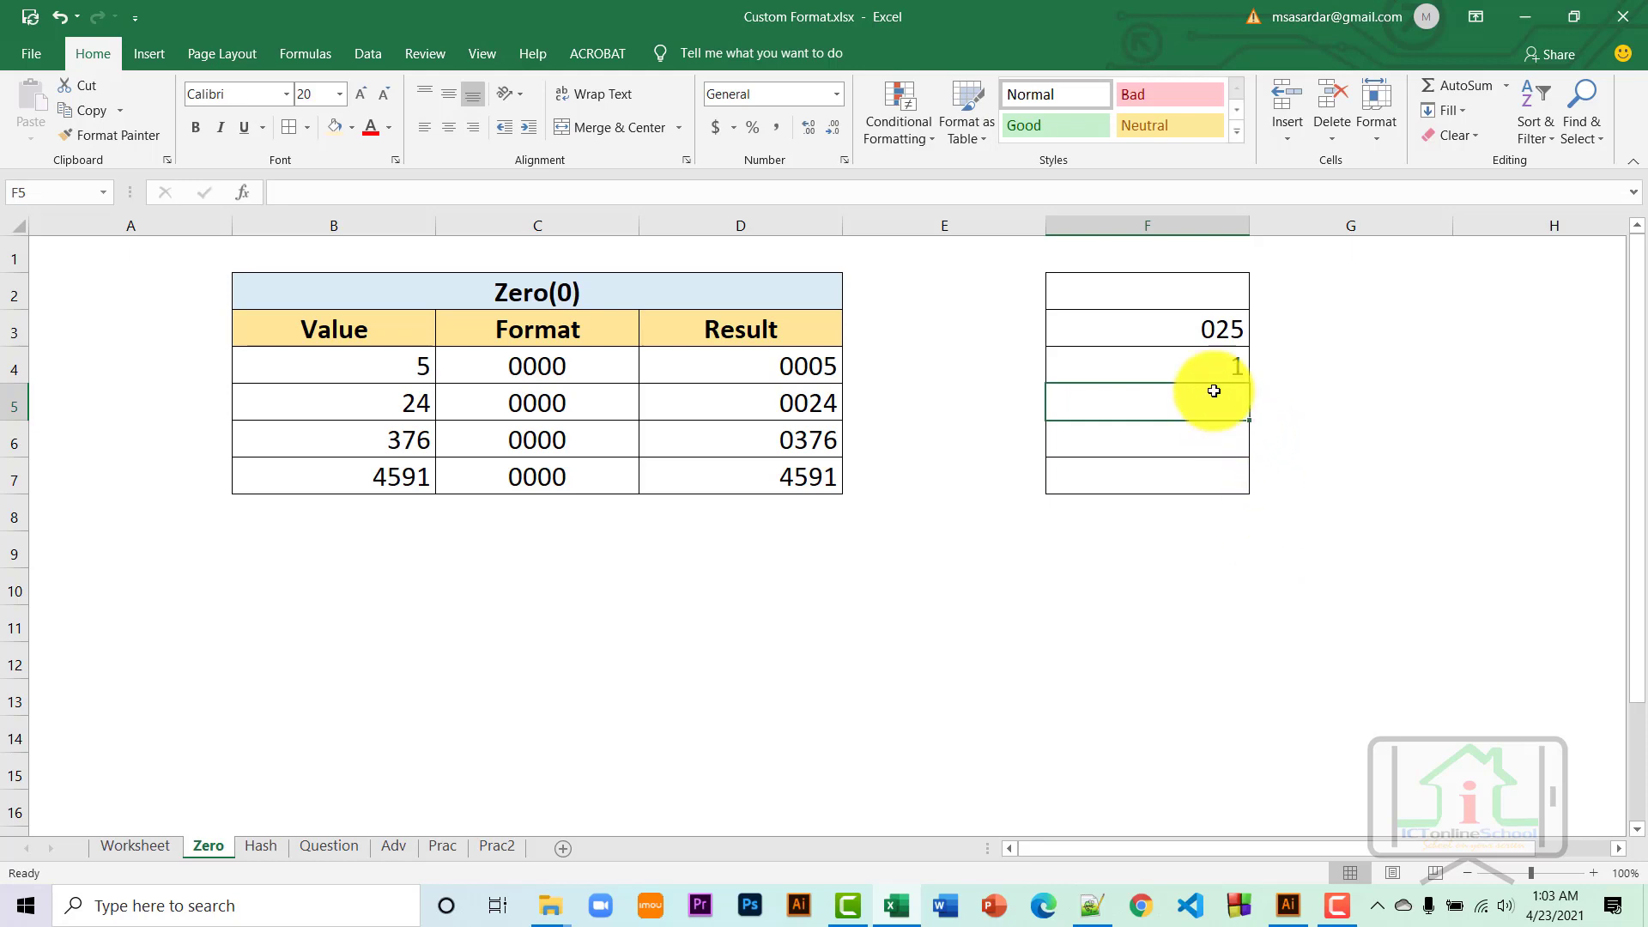
drag(1201, 369, 1209, 467)
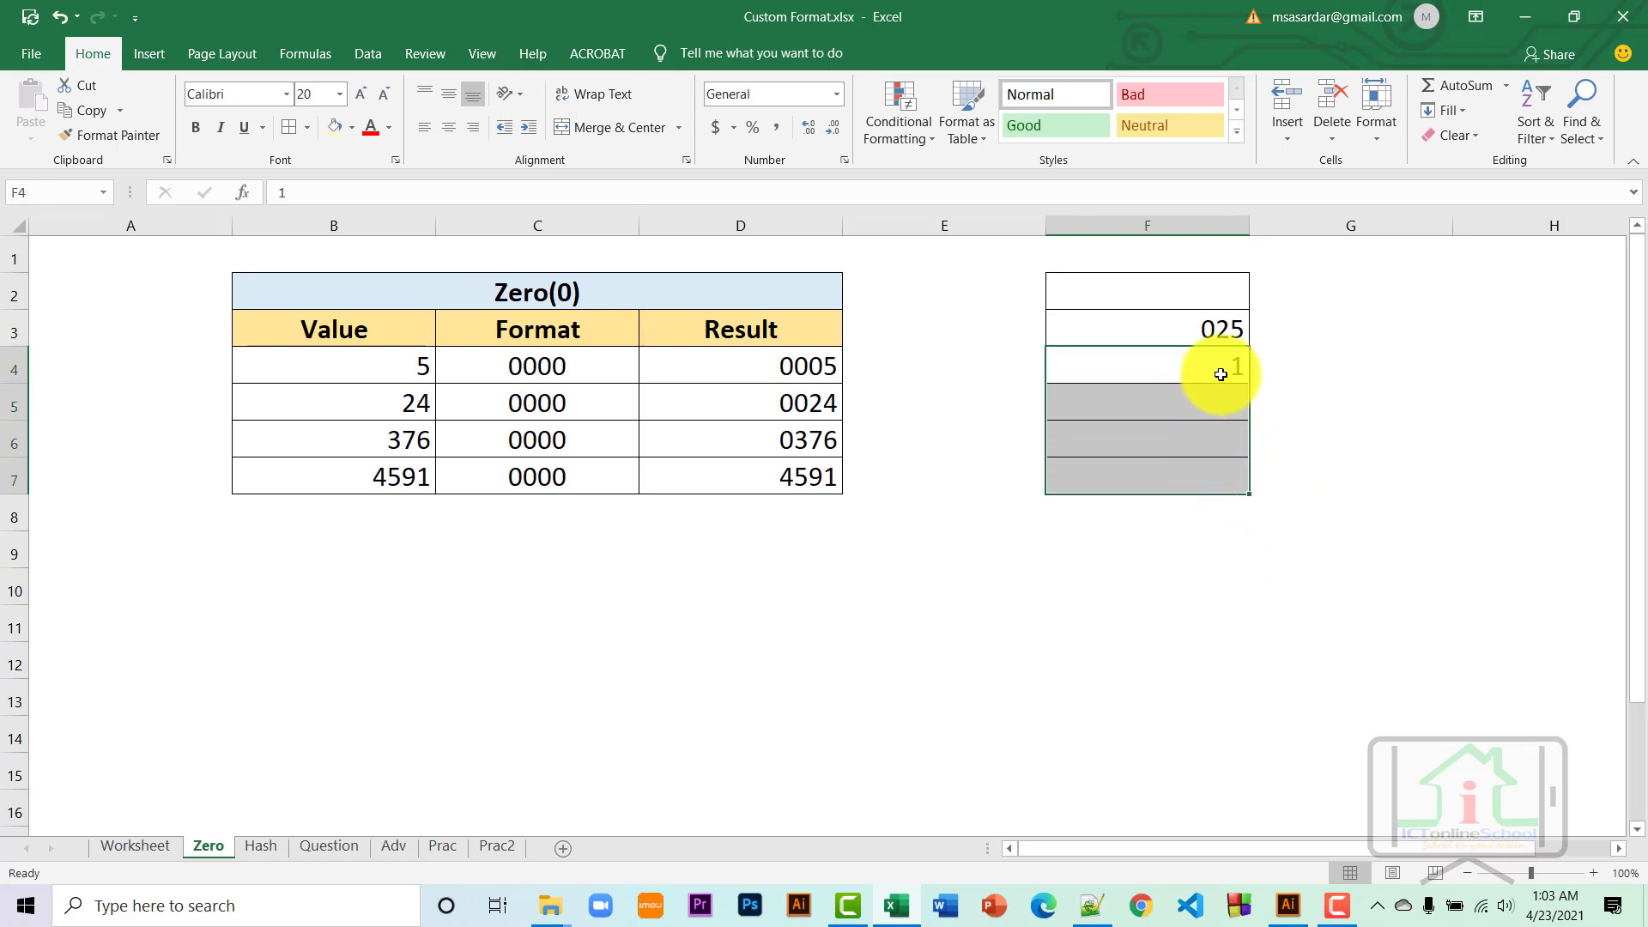
drag(1208, 467, 1220, 374)
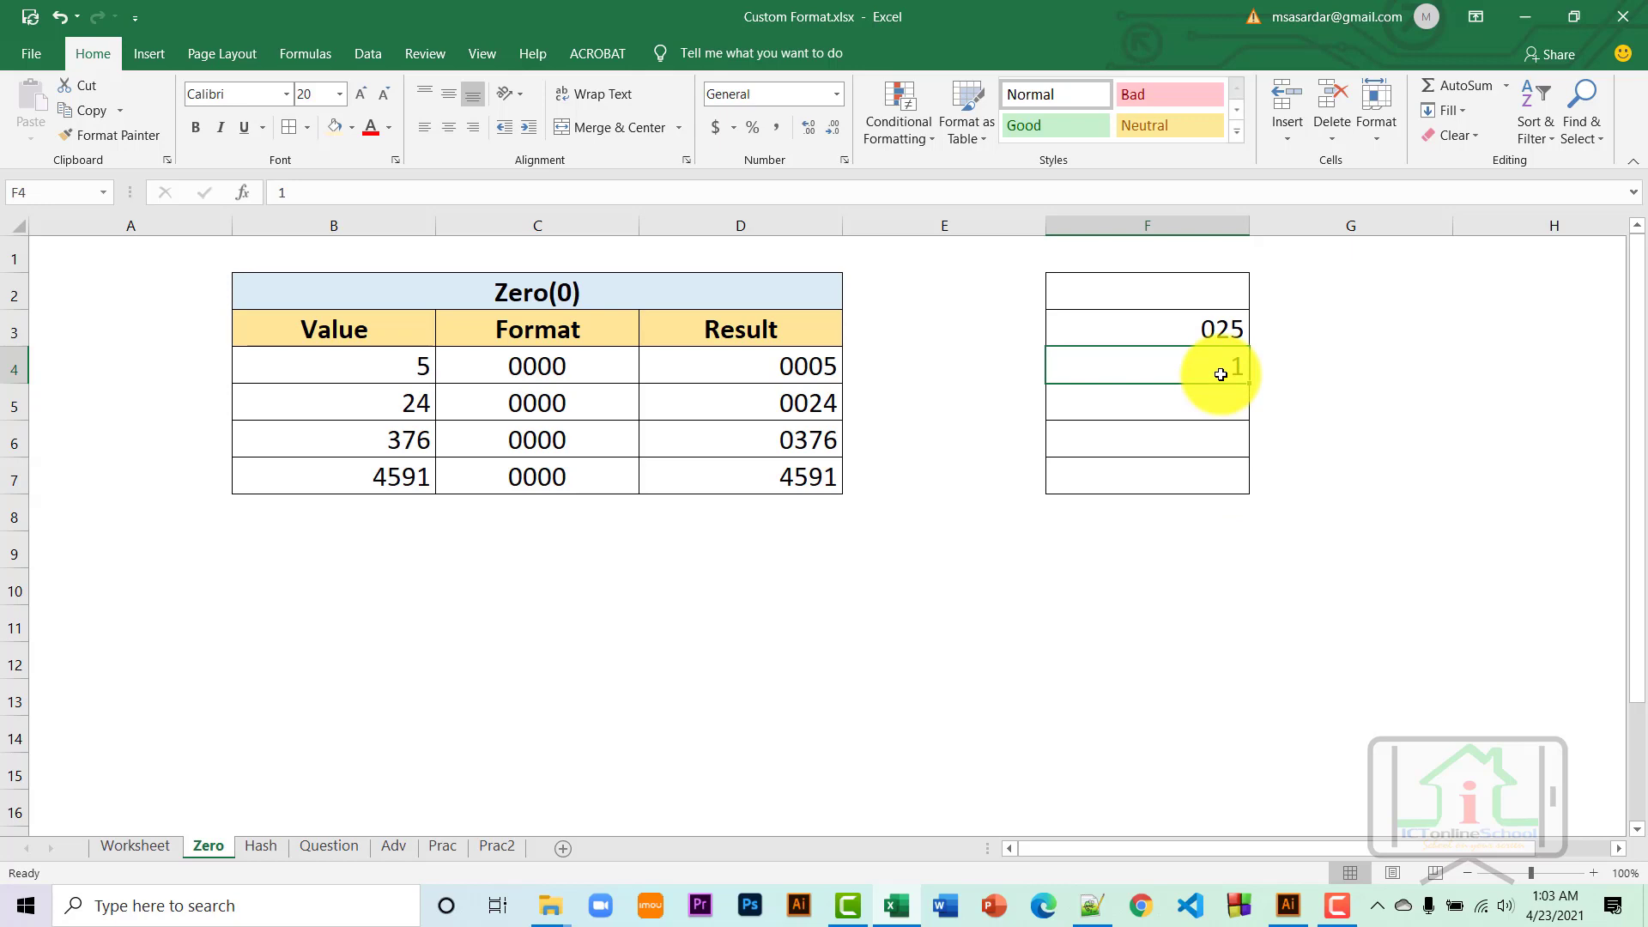
text(9)
key(Return)
text(10)
key(Return)
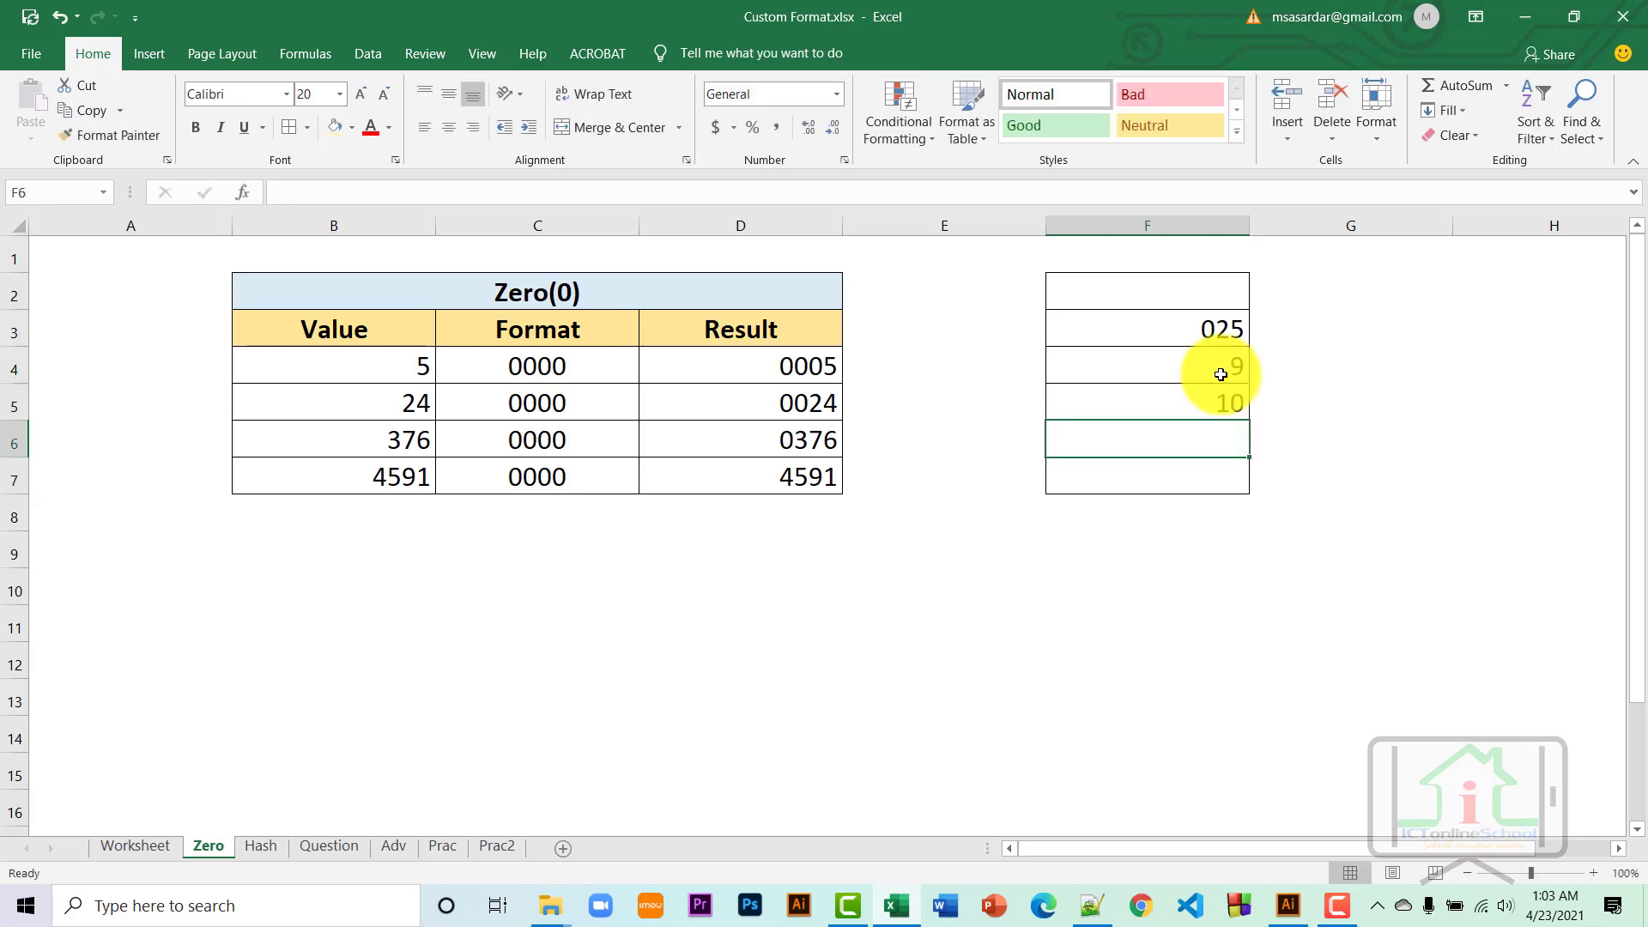
Apply the custom 00 format to F4:F5 so 9 shows as 09.
drag(1220, 374, 1220, 404)
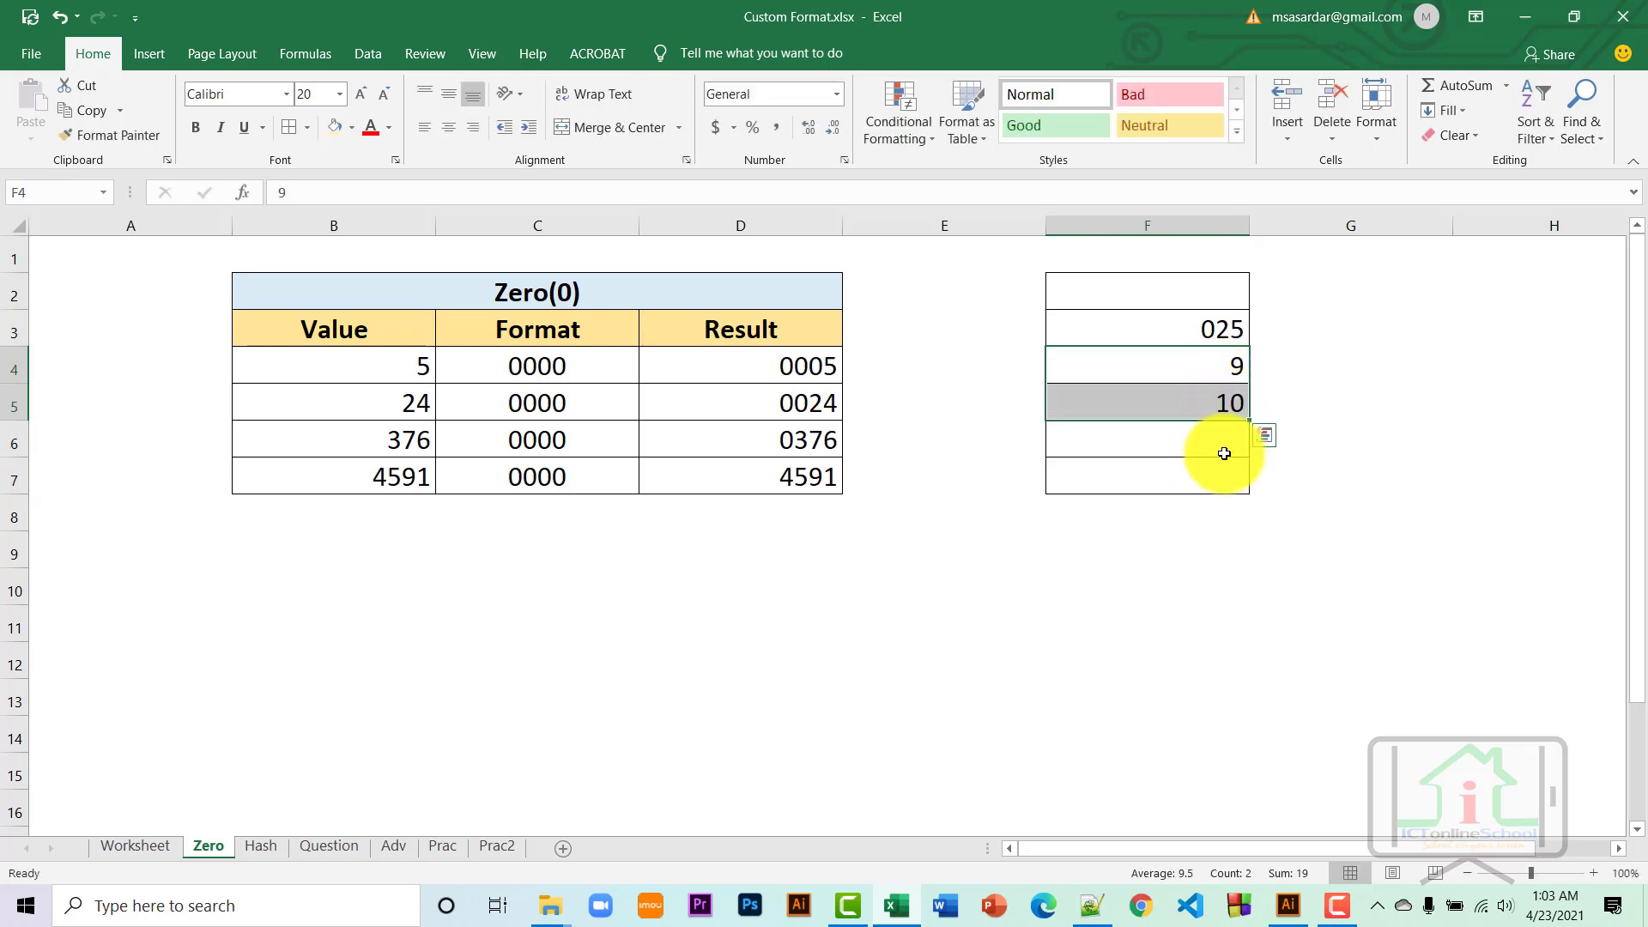
click(843, 165)
click(754, 600)
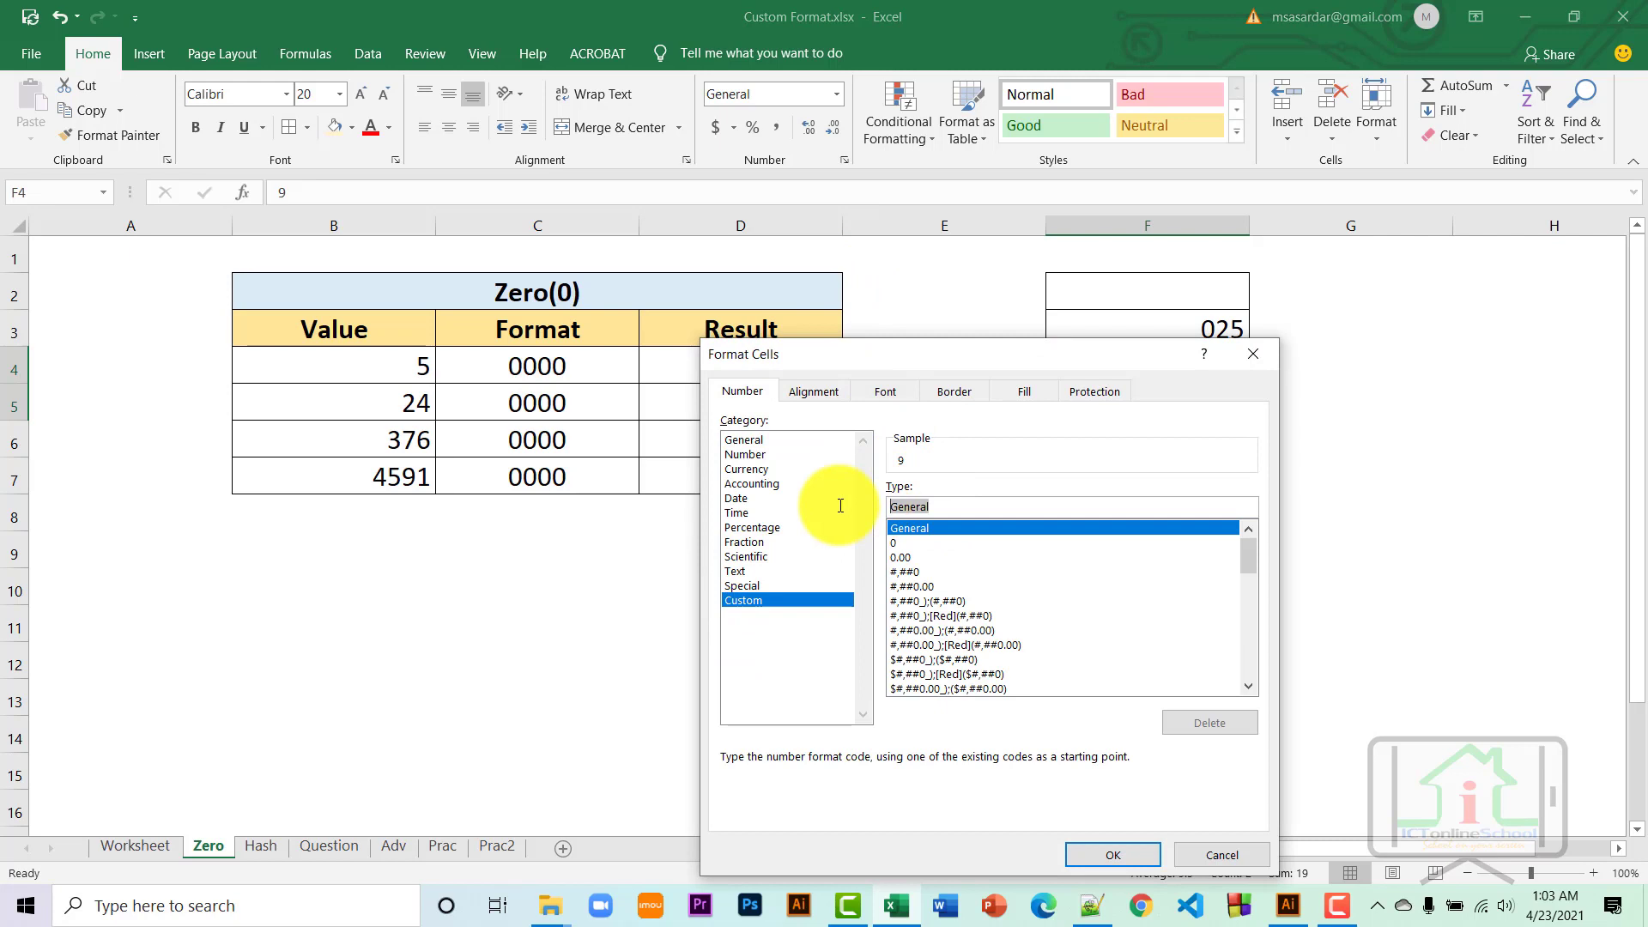
text(00)
key(Return)
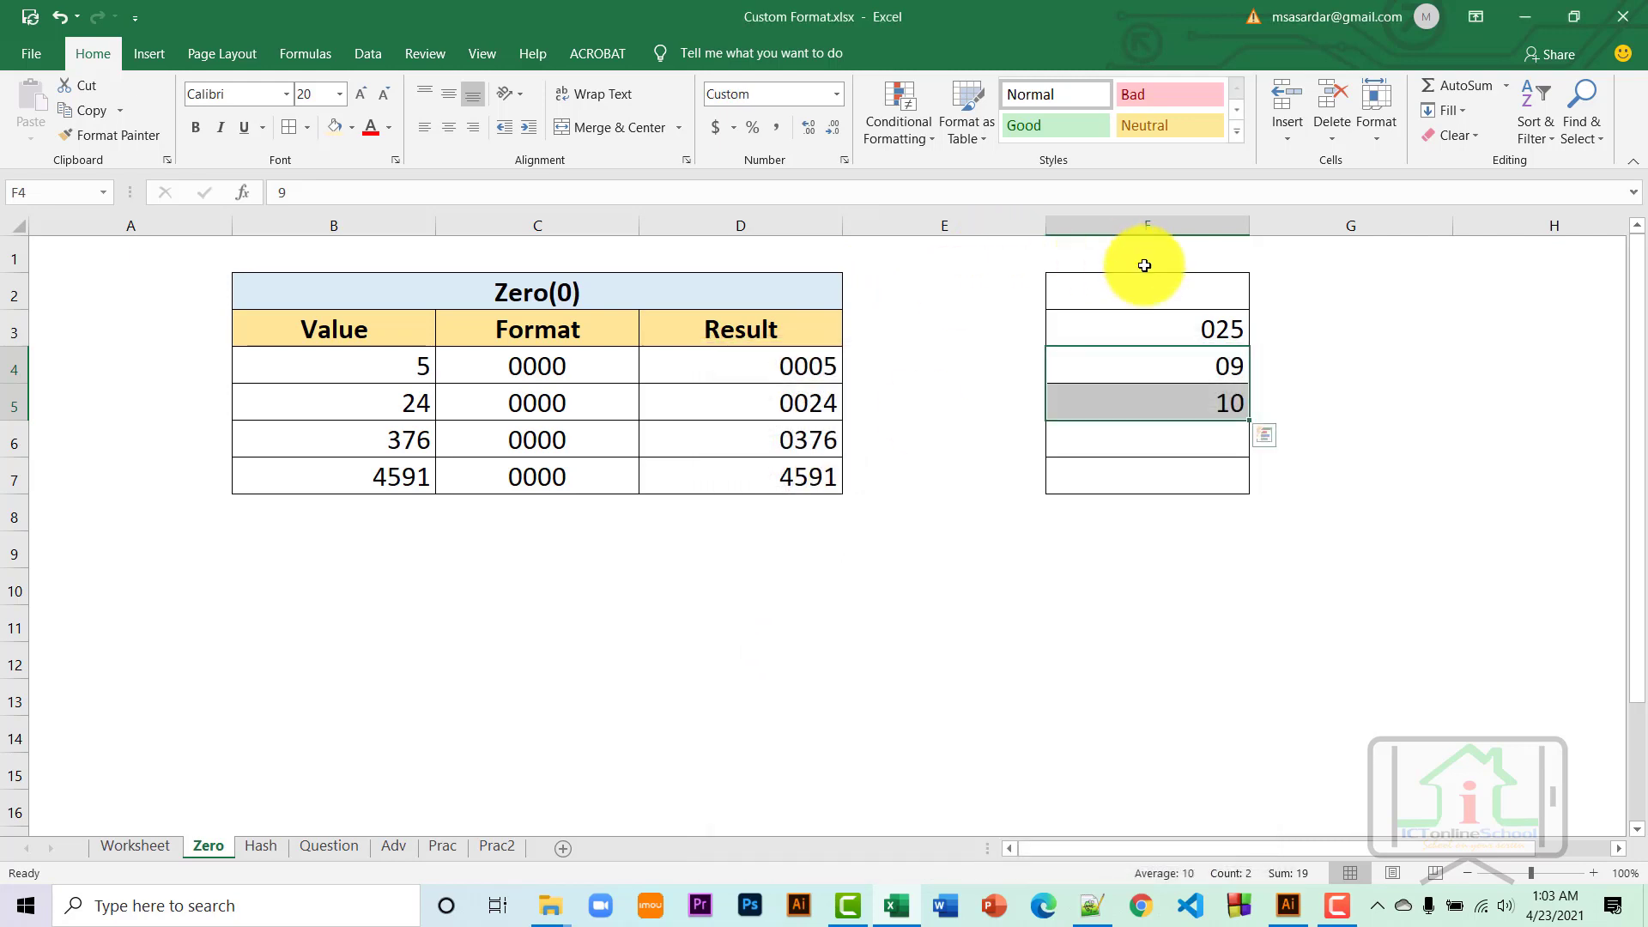
drag(1214, 326, 1207, 392)
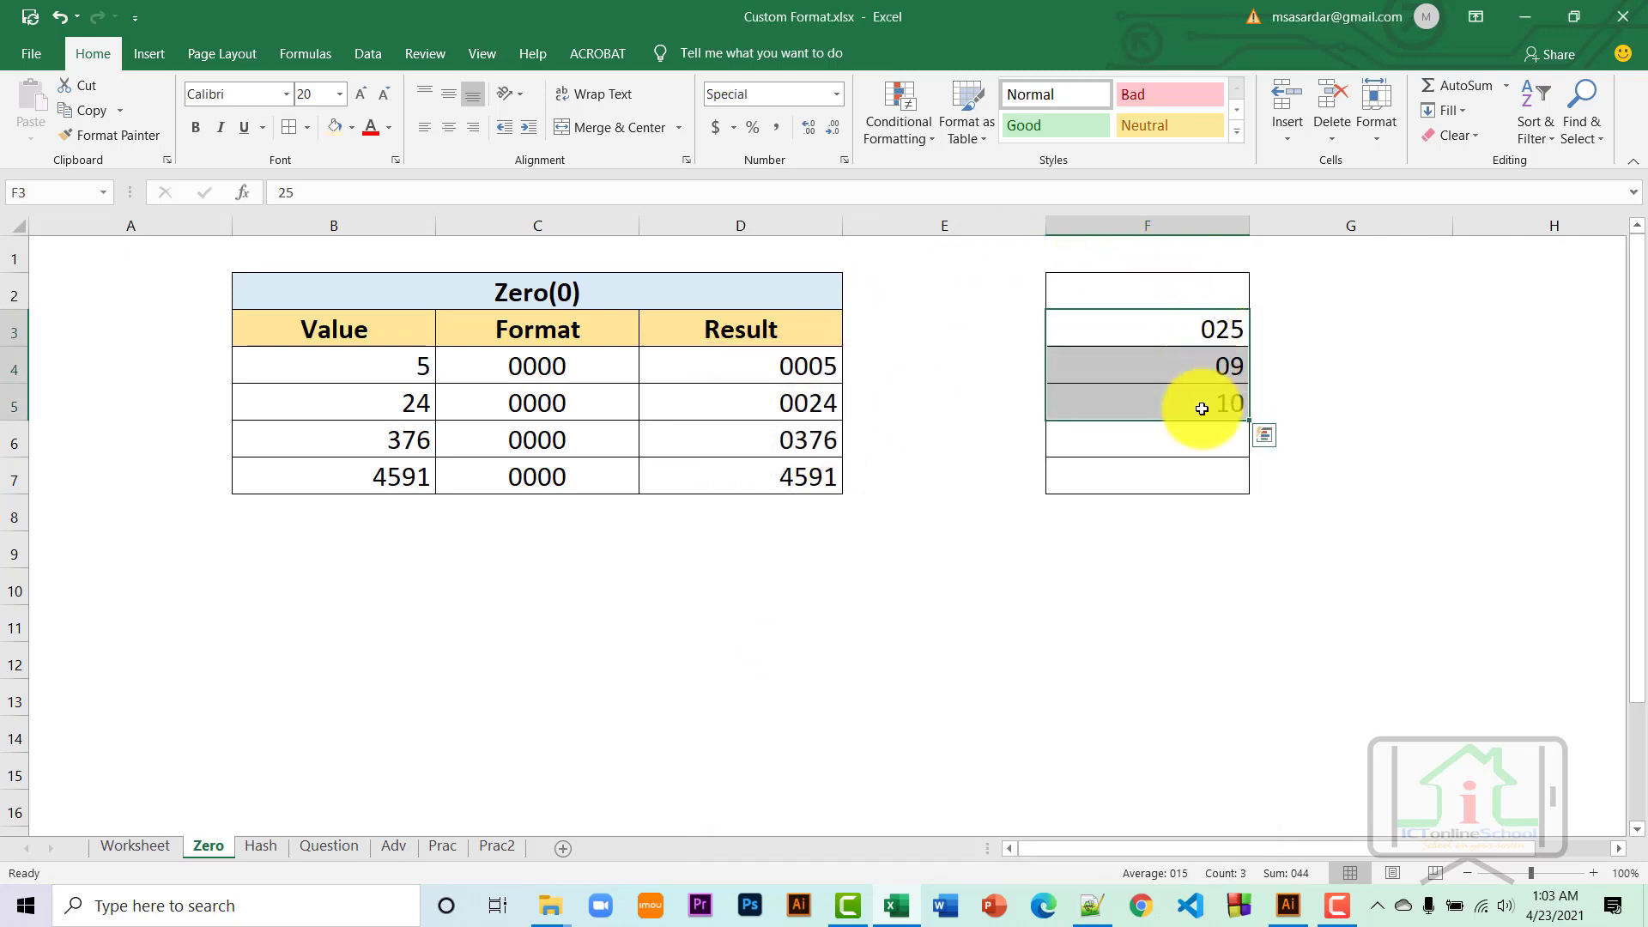
click(1215, 365)
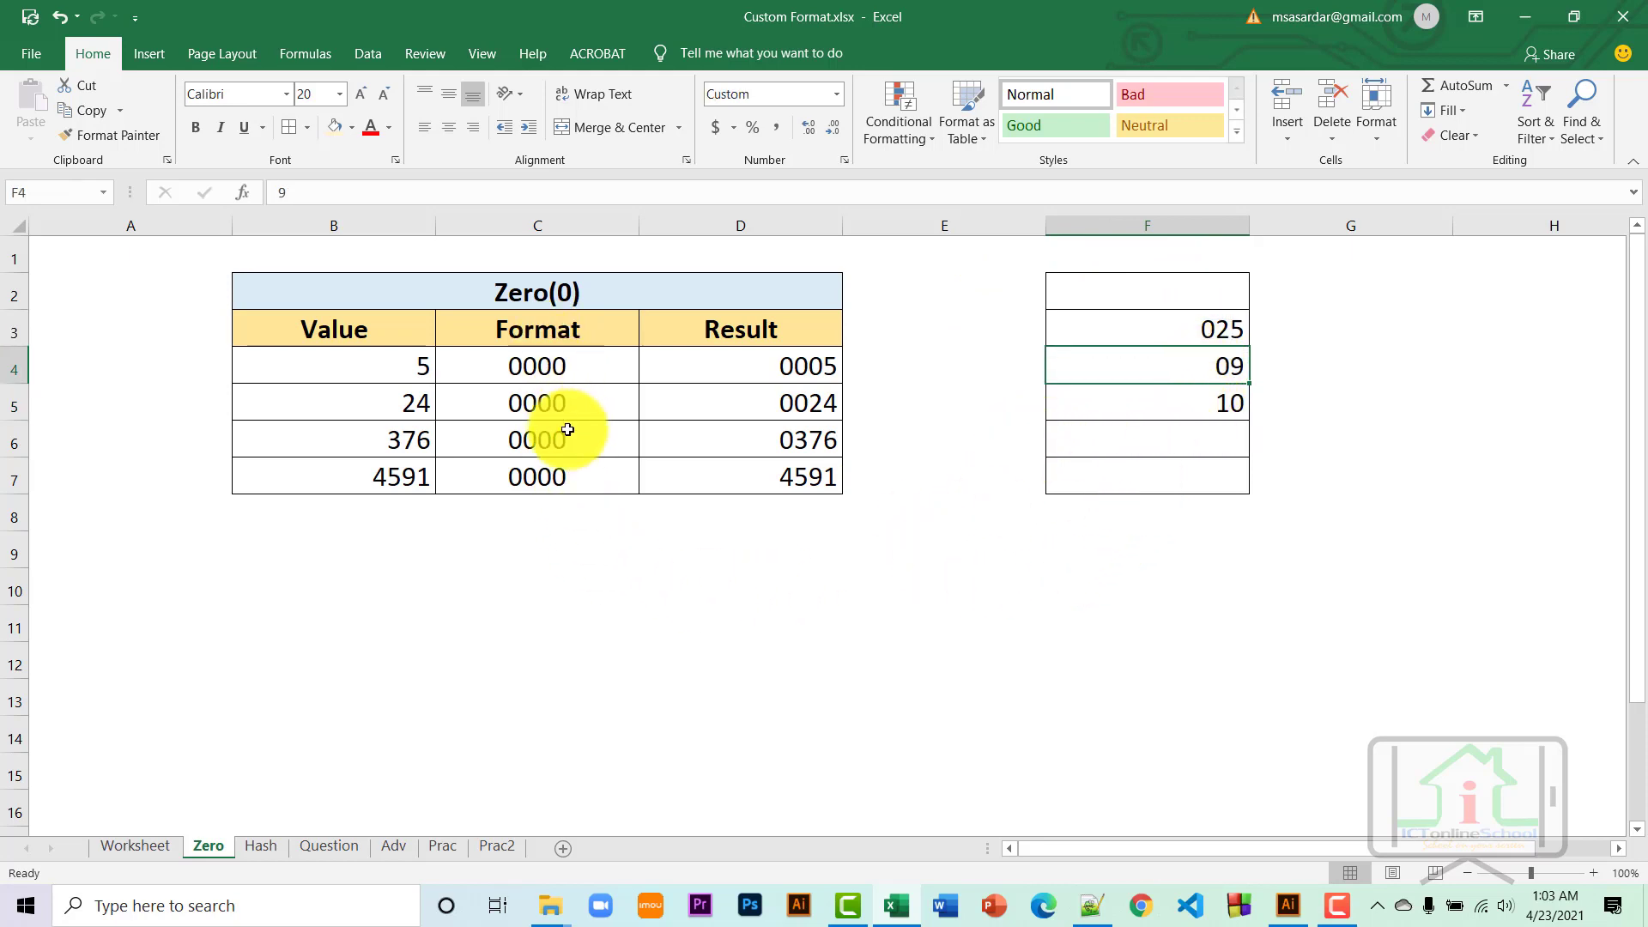
Inspect the values 5, 24 and 376 and their #### results on the Hash sheet, then go to the Question sheet.
click(257, 845)
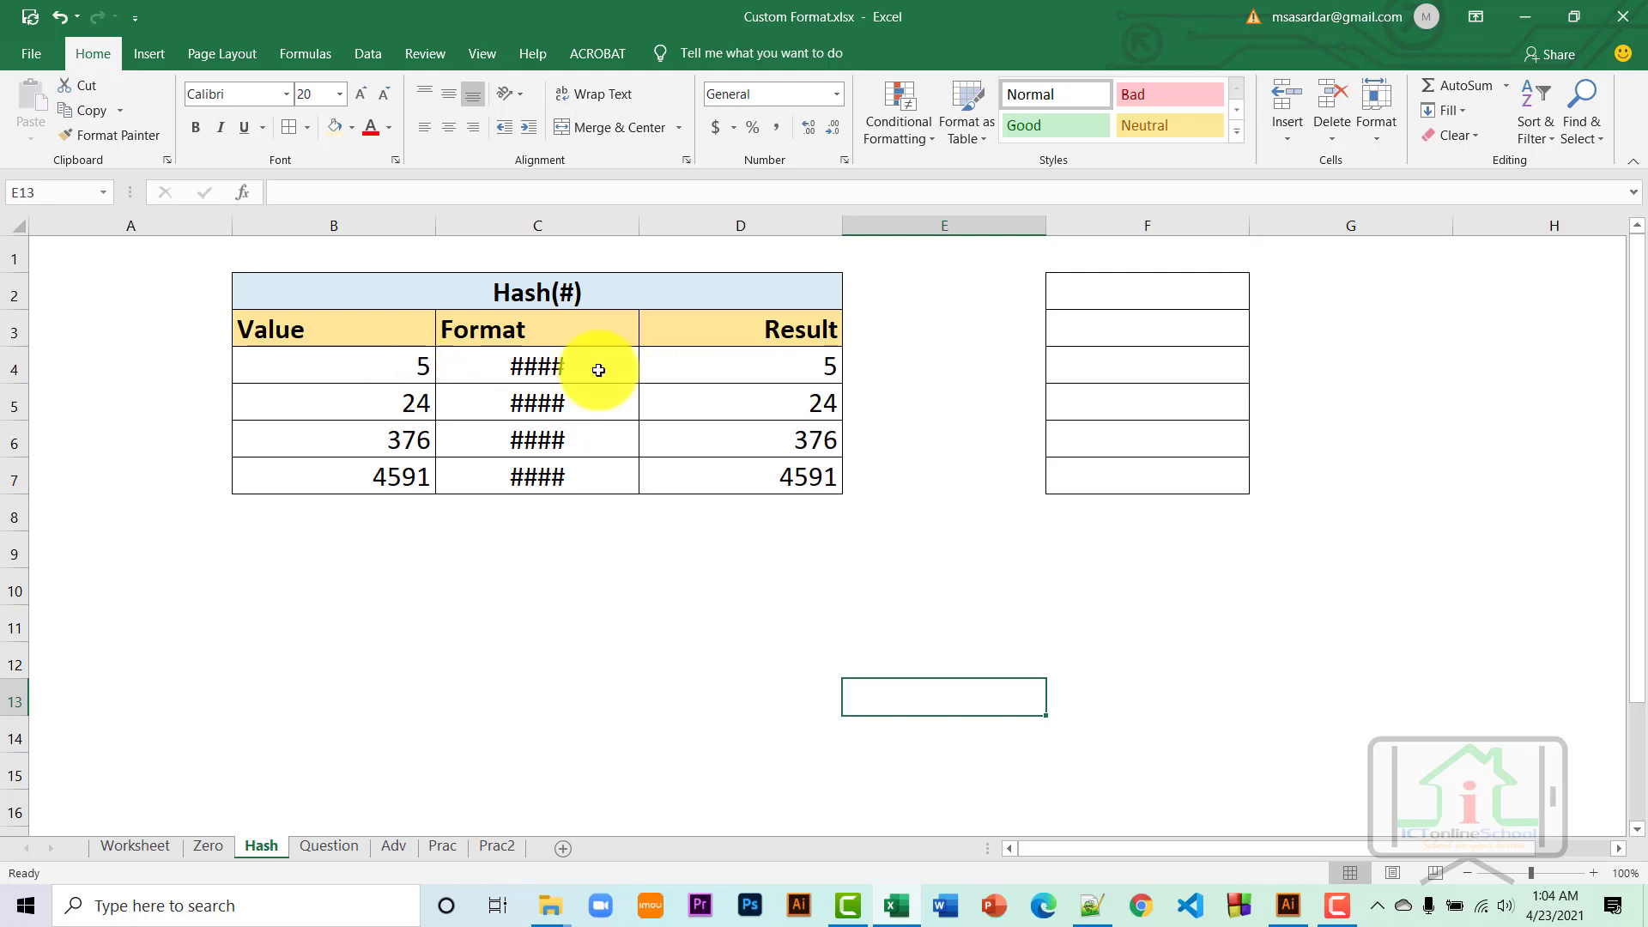
click(398, 375)
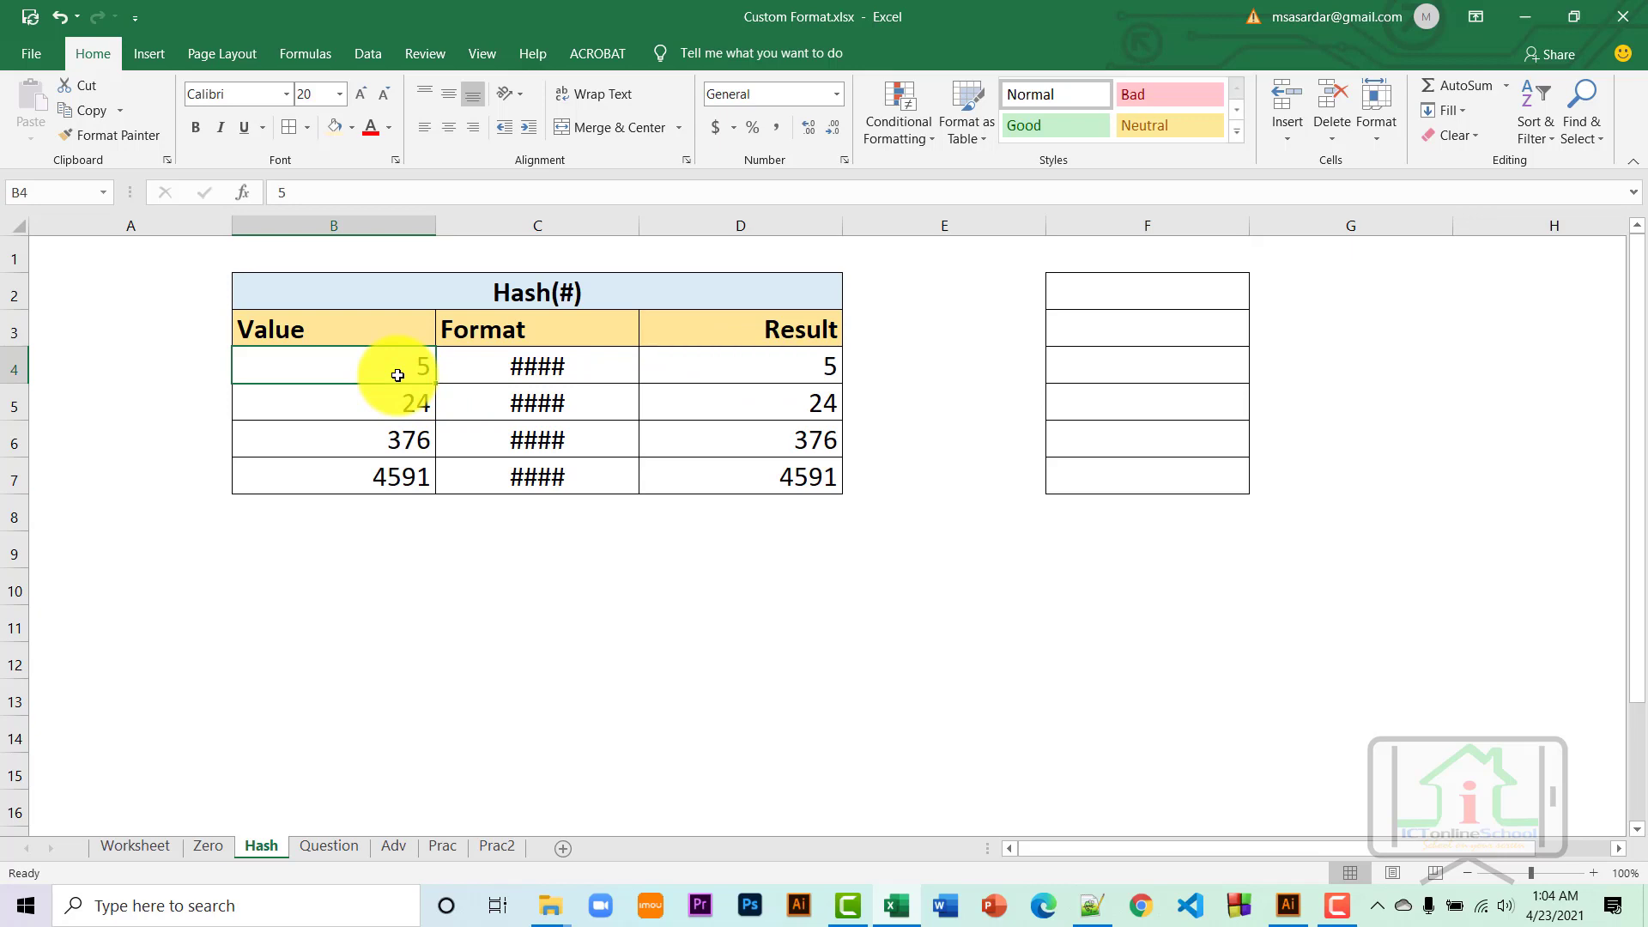
click(551, 370)
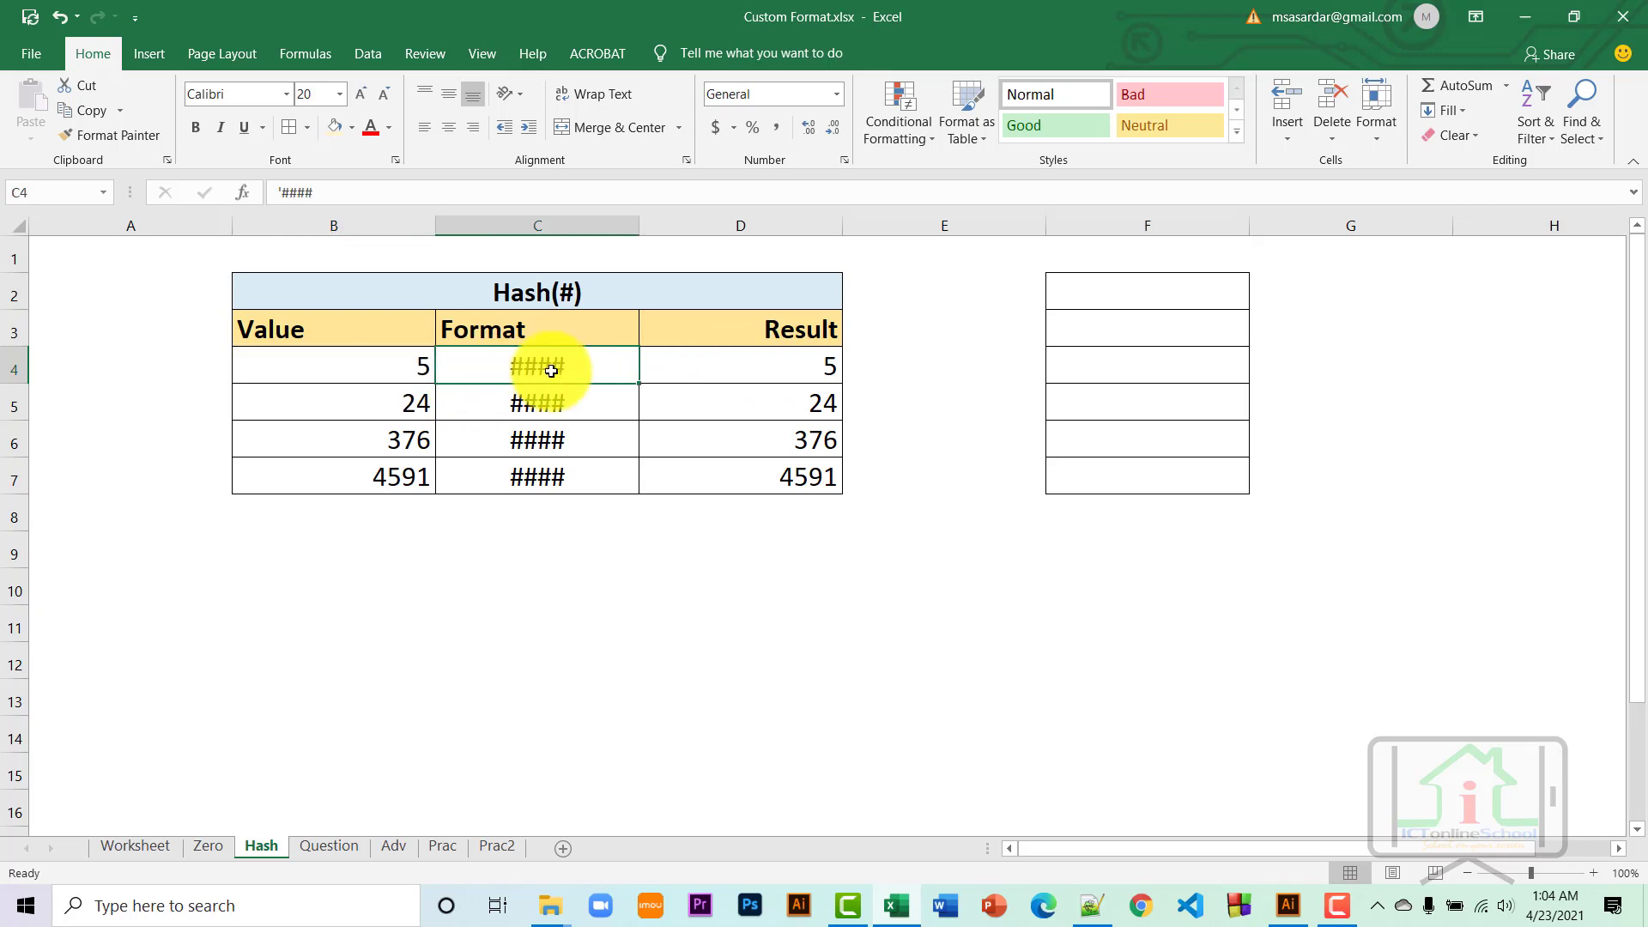
click(816, 361)
click(377, 410)
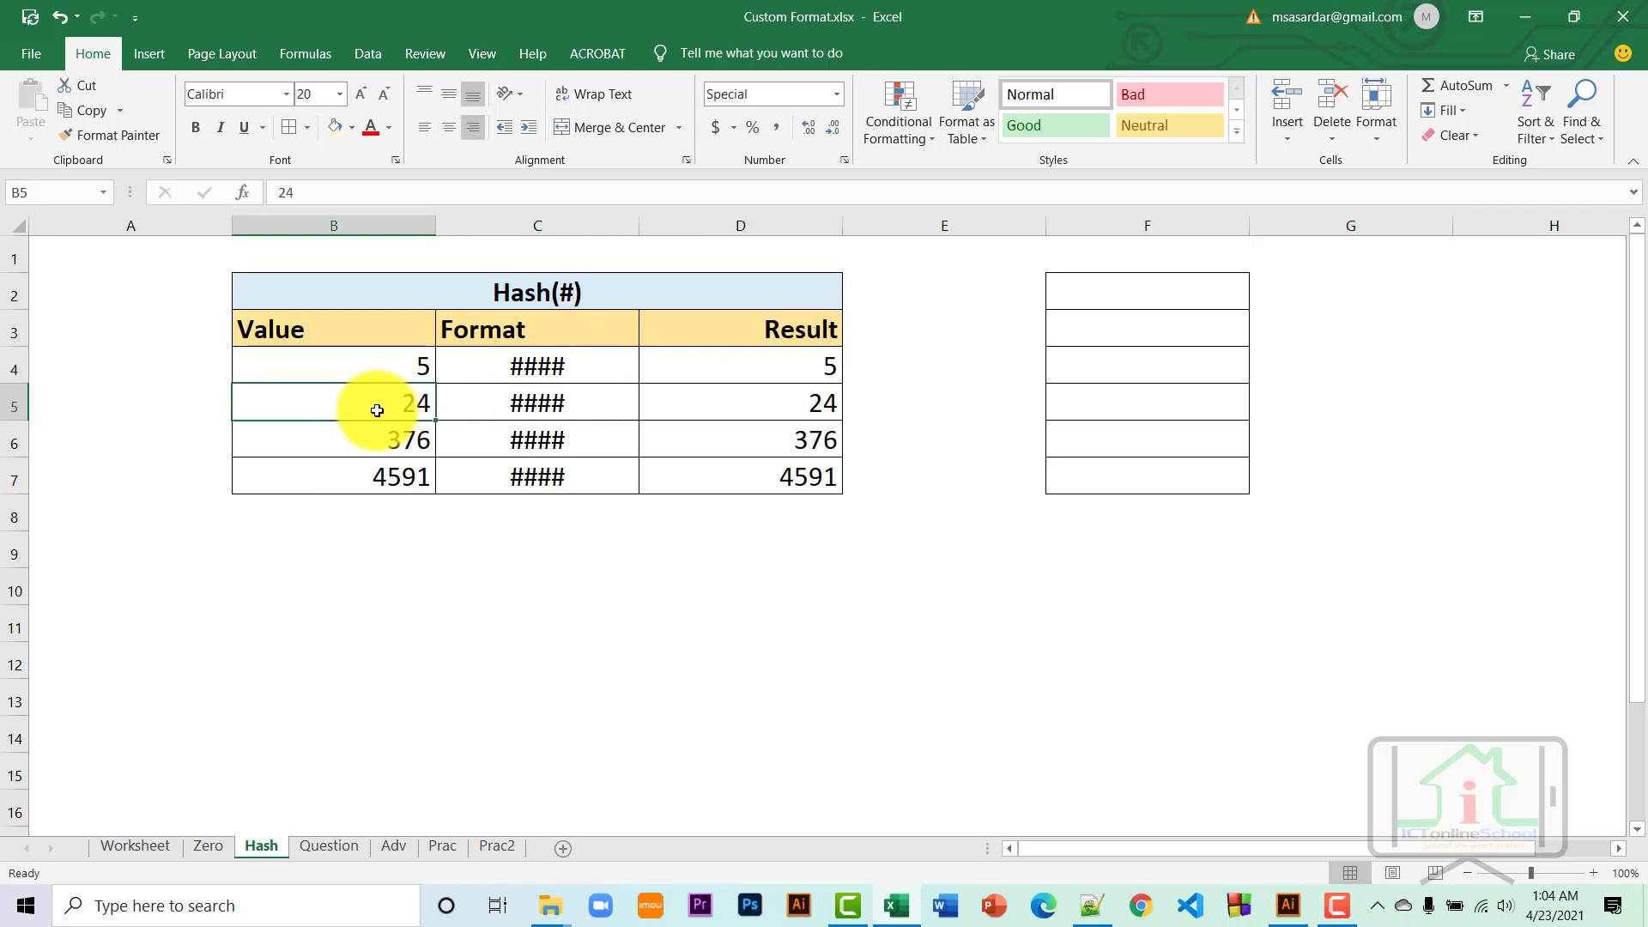
click(477, 407)
click(773, 409)
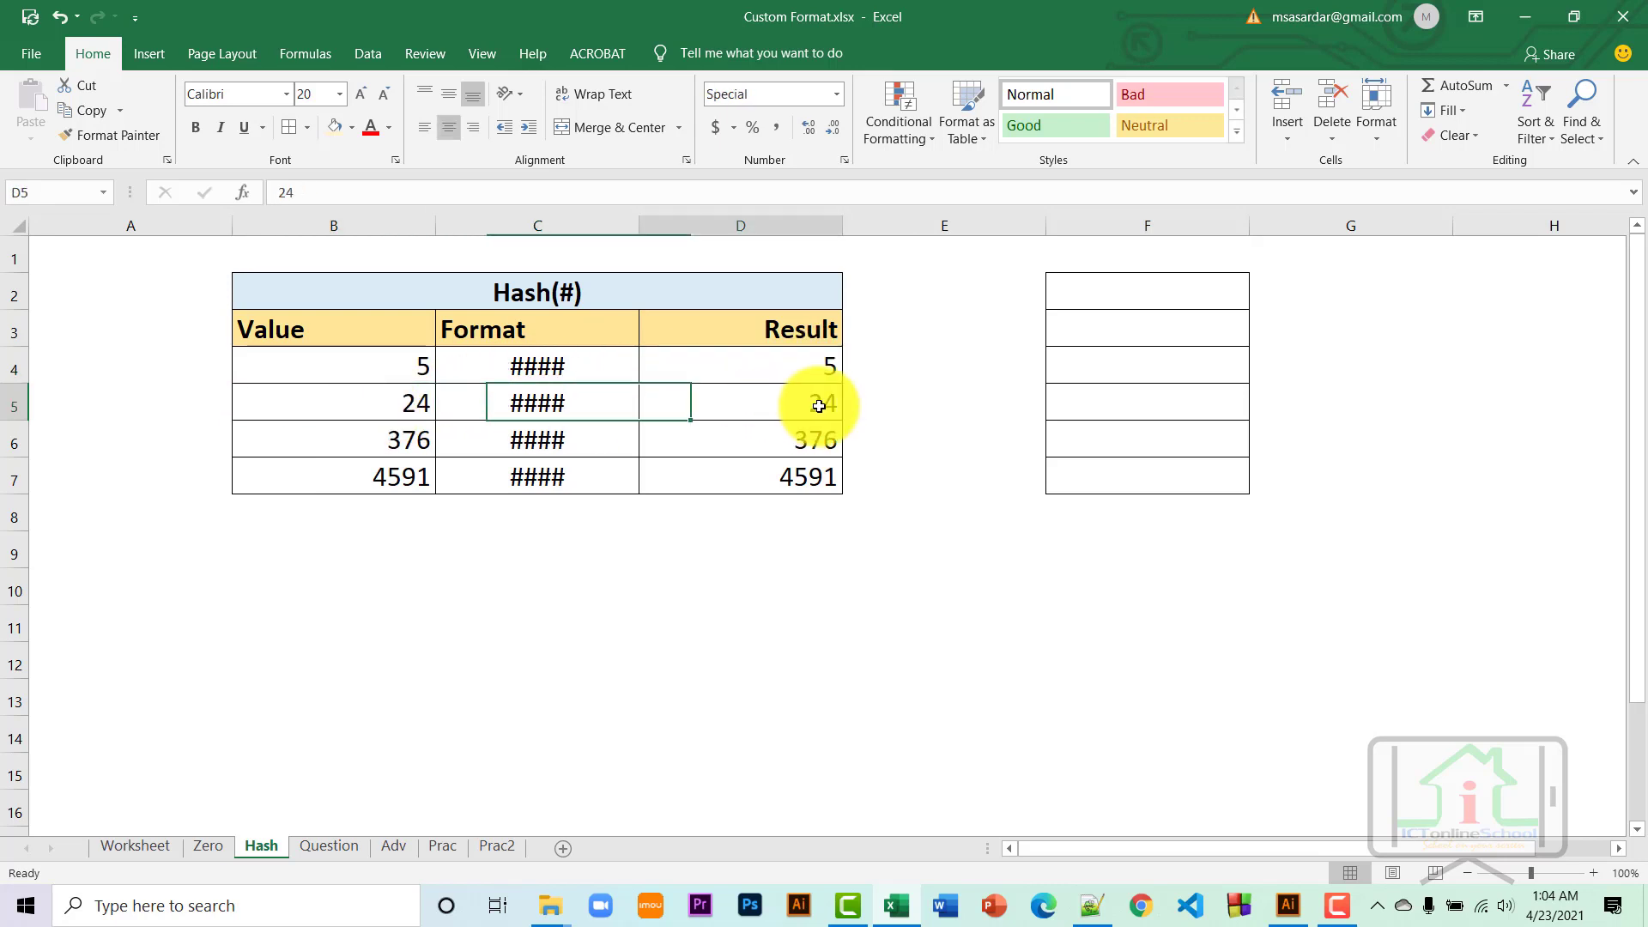
click(391, 446)
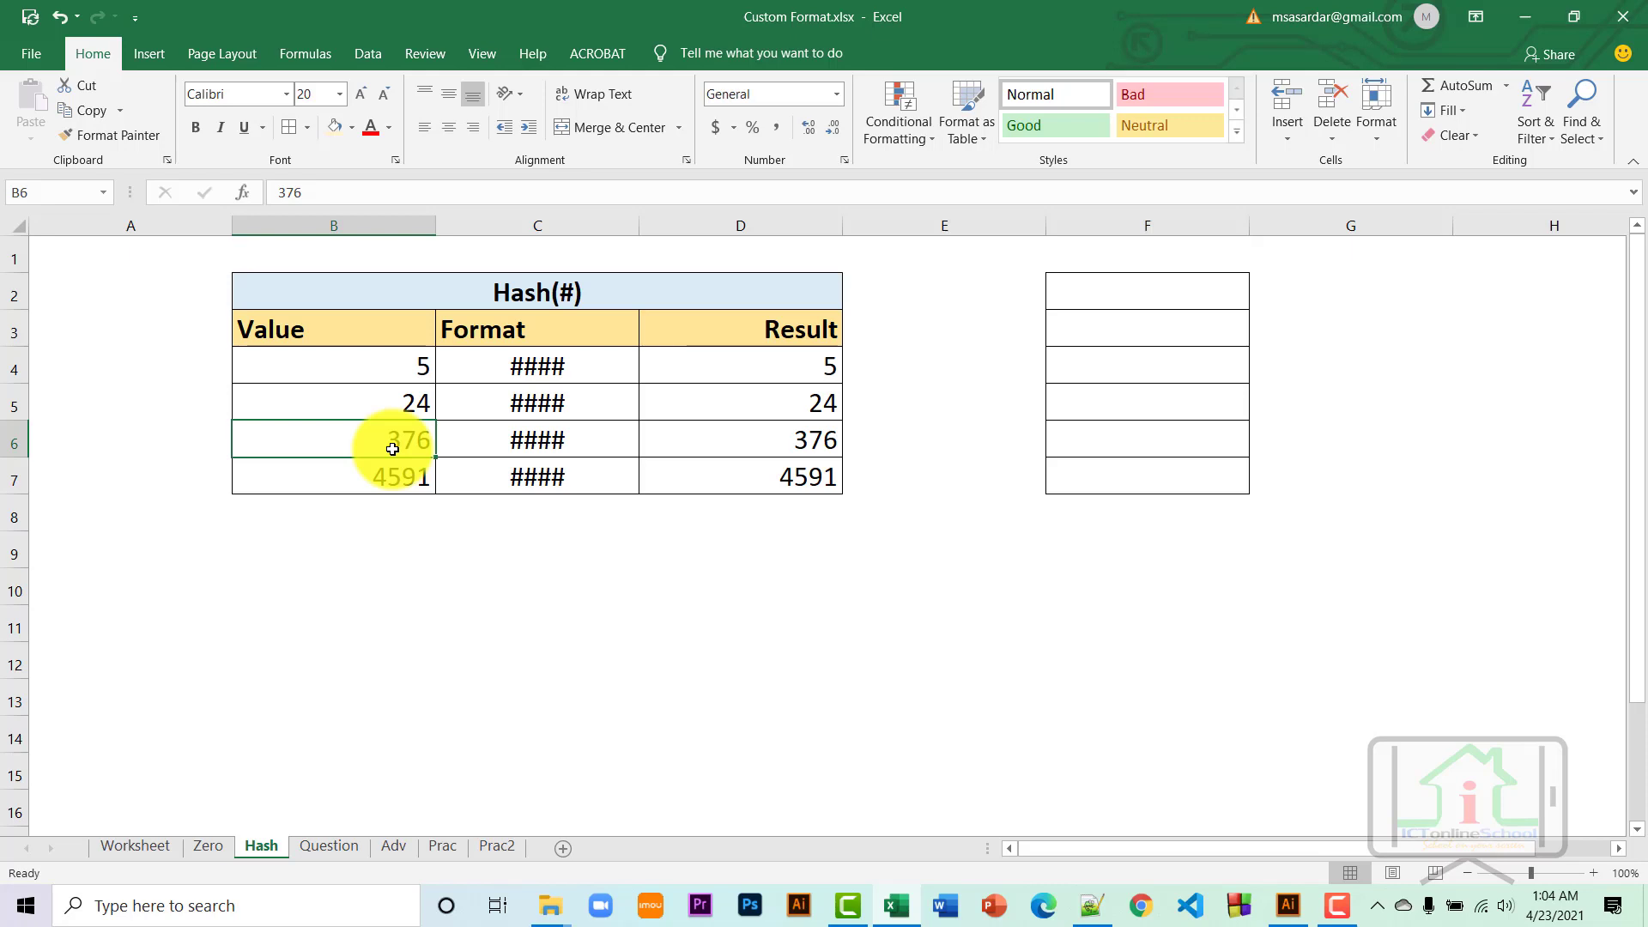
click(547, 439)
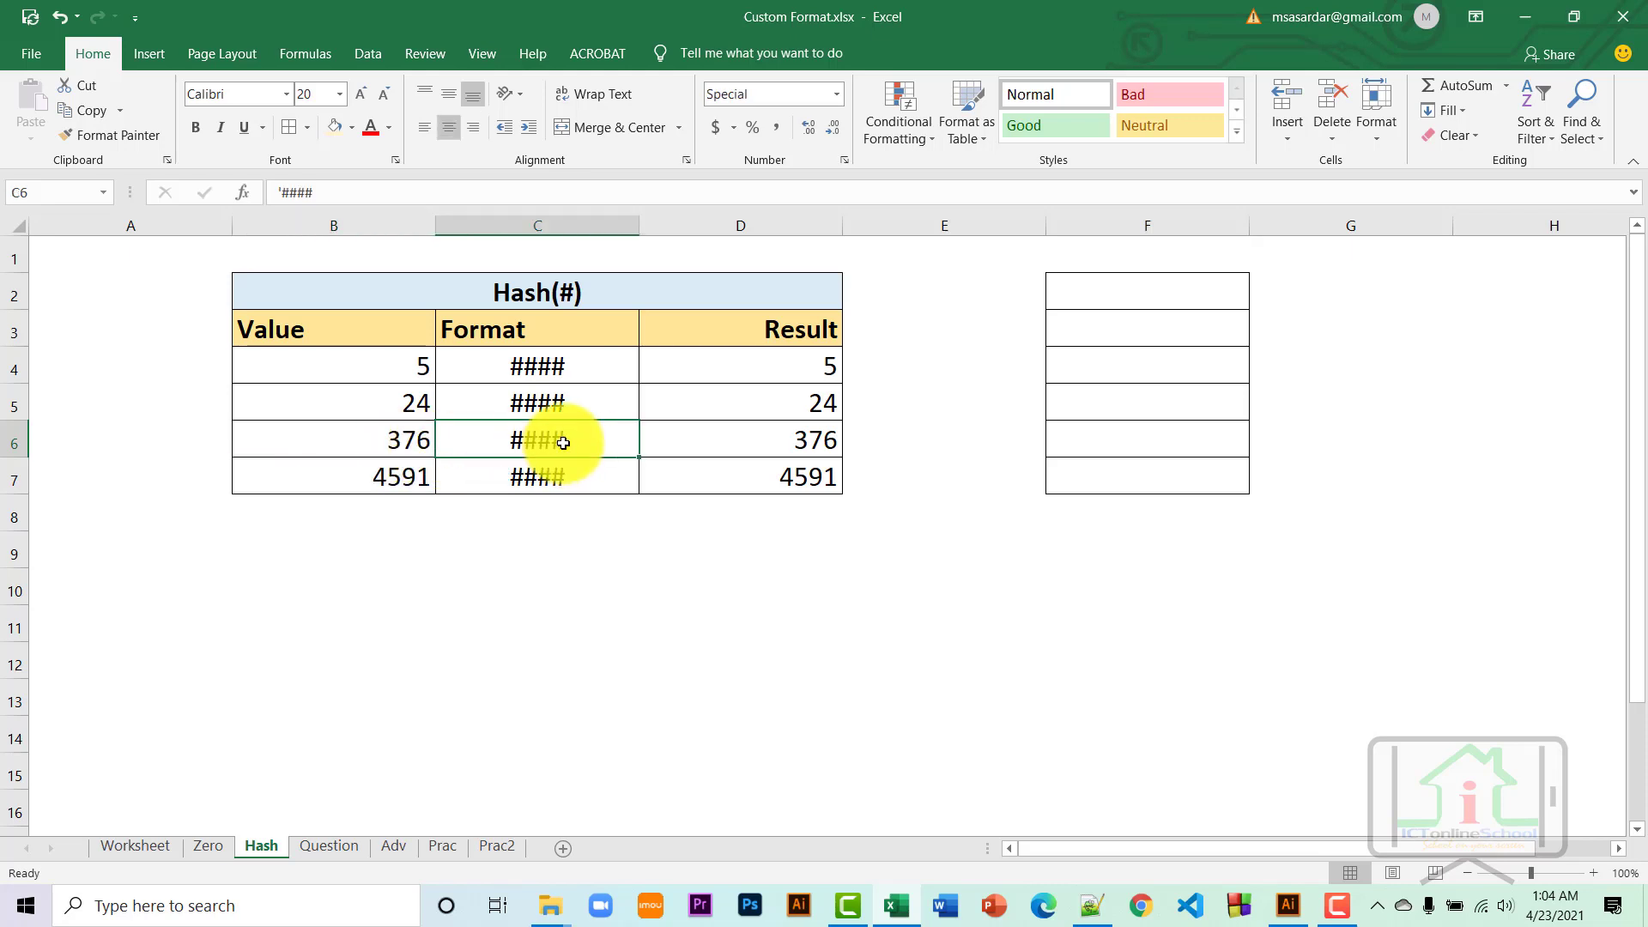
click(802, 448)
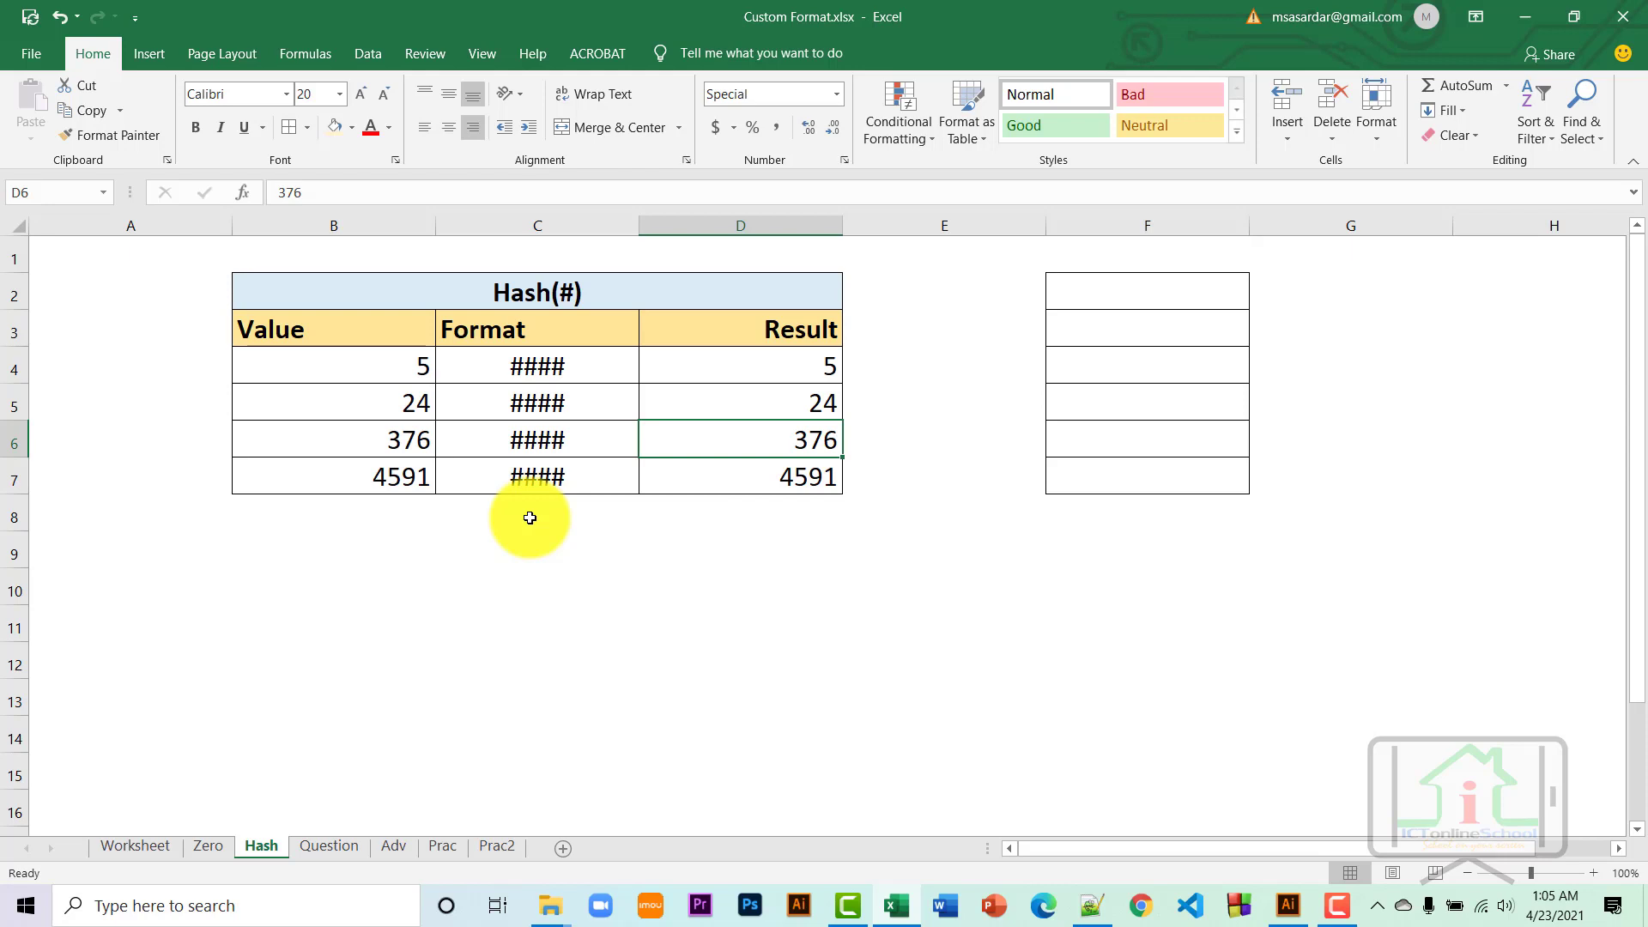
click(331, 847)
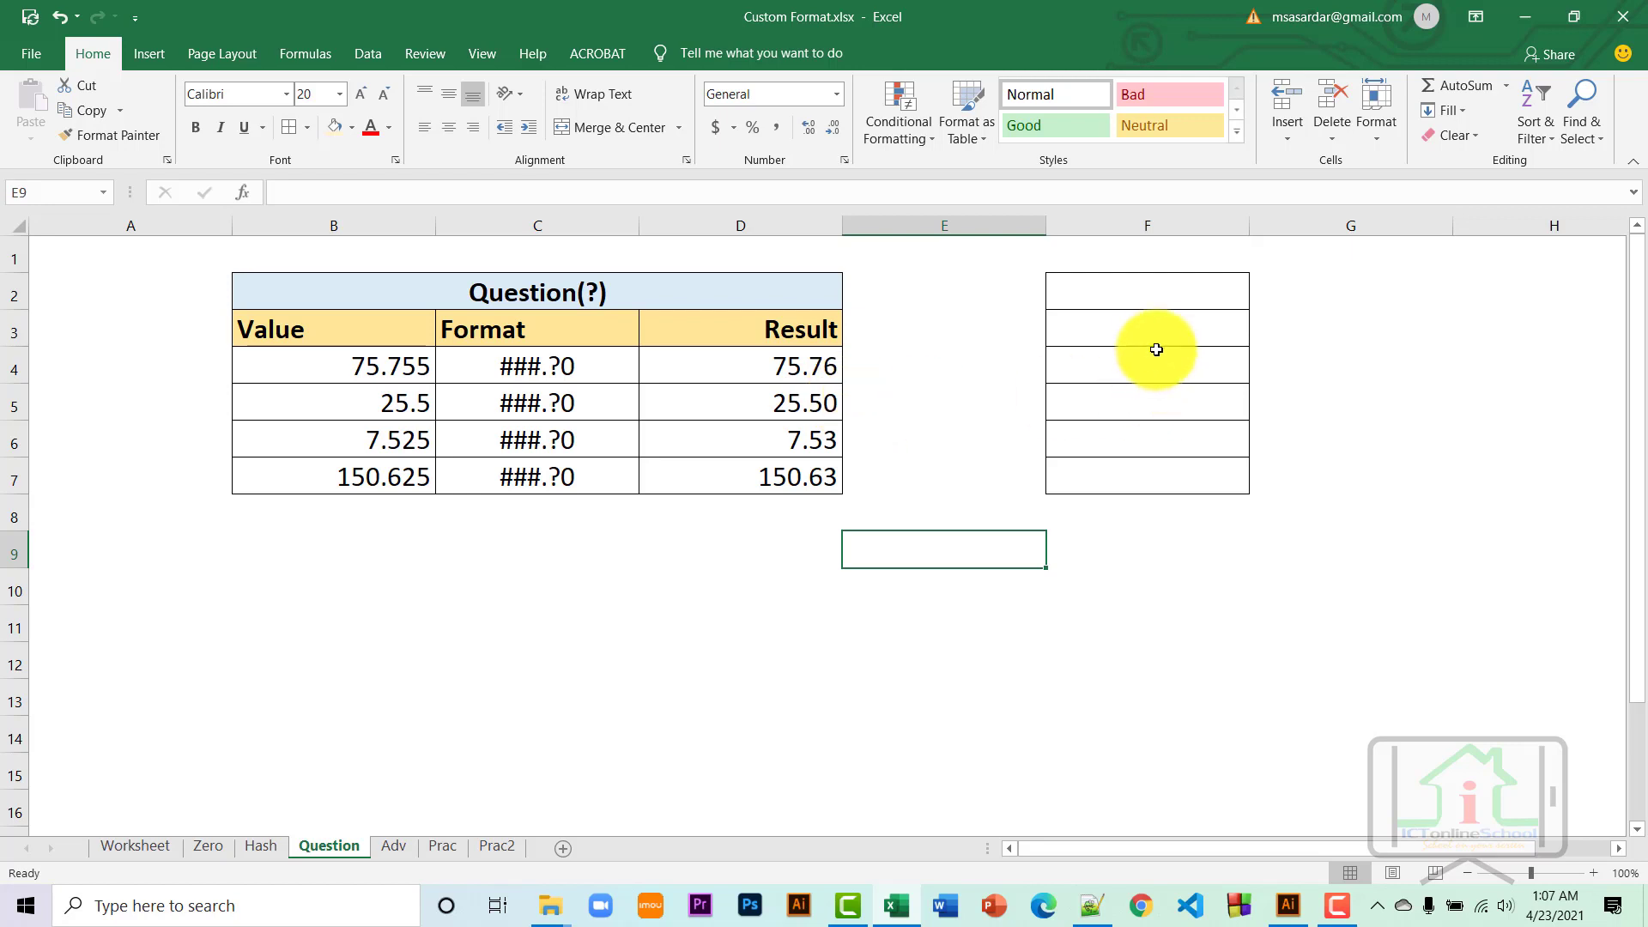
Select the Result cells D4:D7, from 75.76 down to 150.63.
drag(1157, 342, 1154, 366)
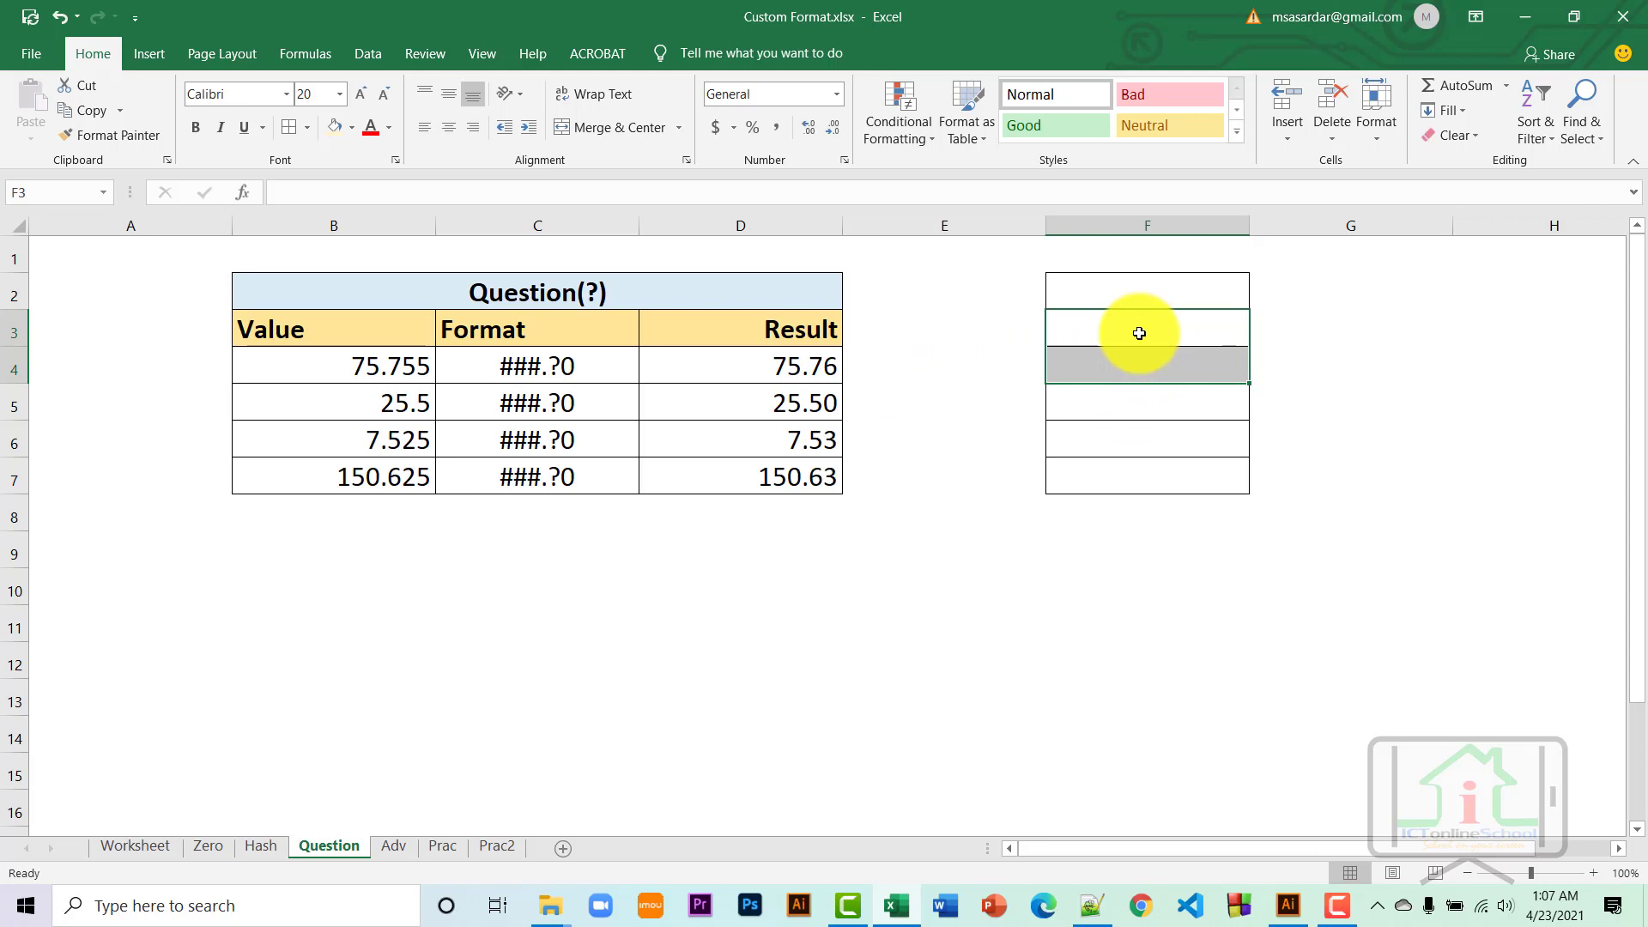
click(791, 370)
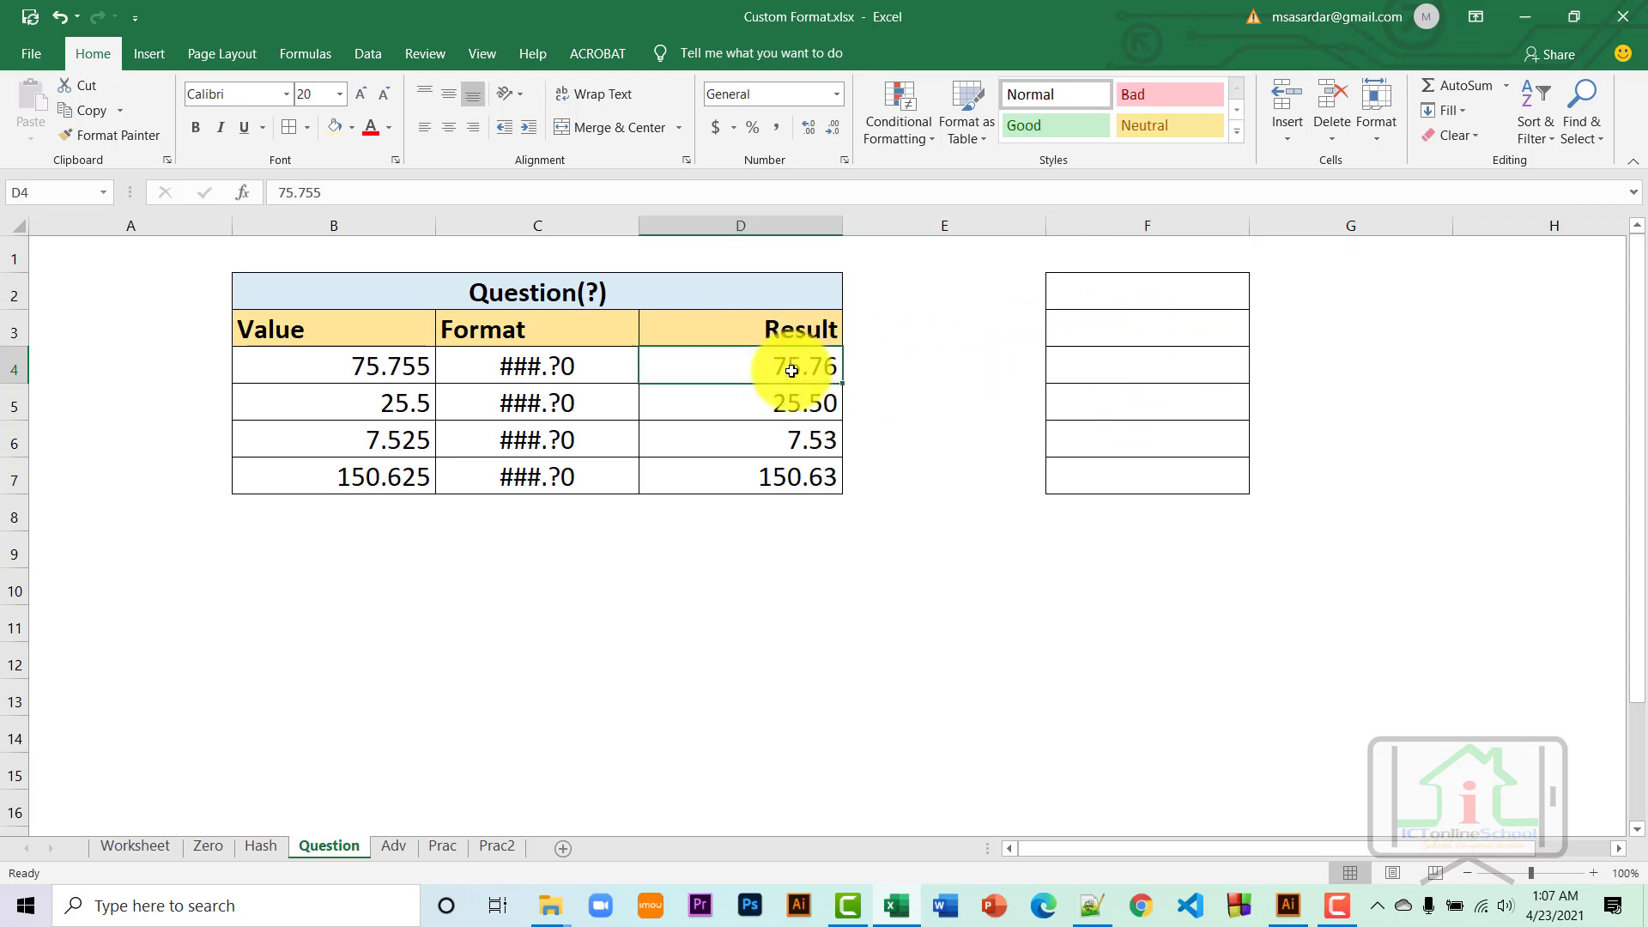
drag(792, 370, 791, 467)
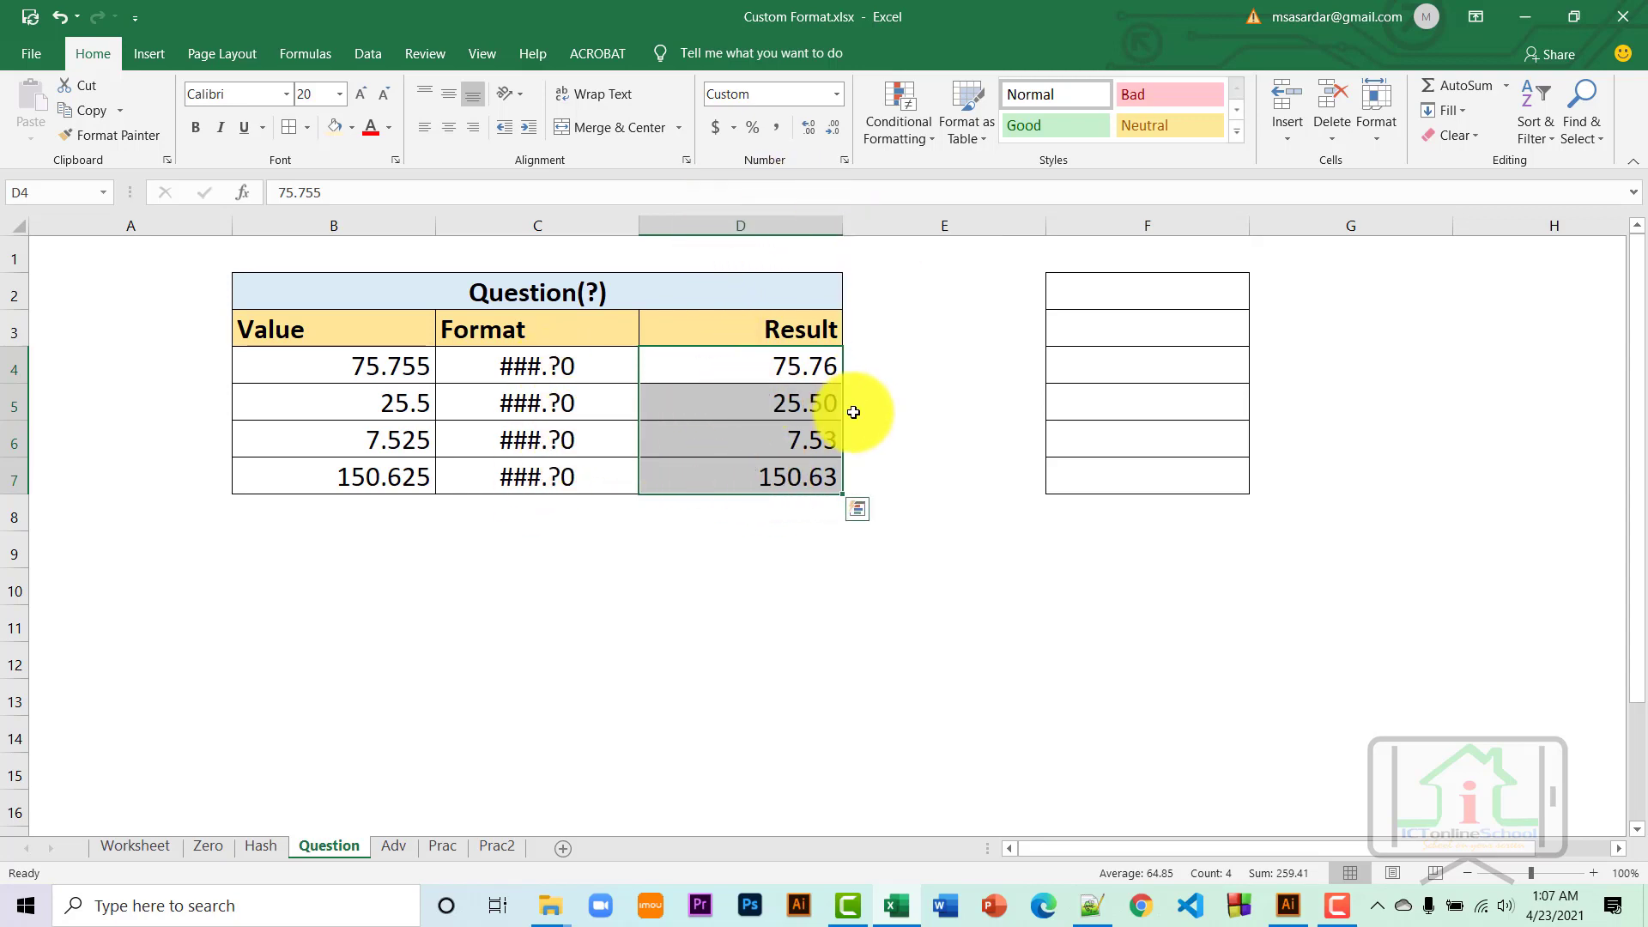
Change the Result cells' custom format from ###.?0 to ###.??
key(ctrl+1)
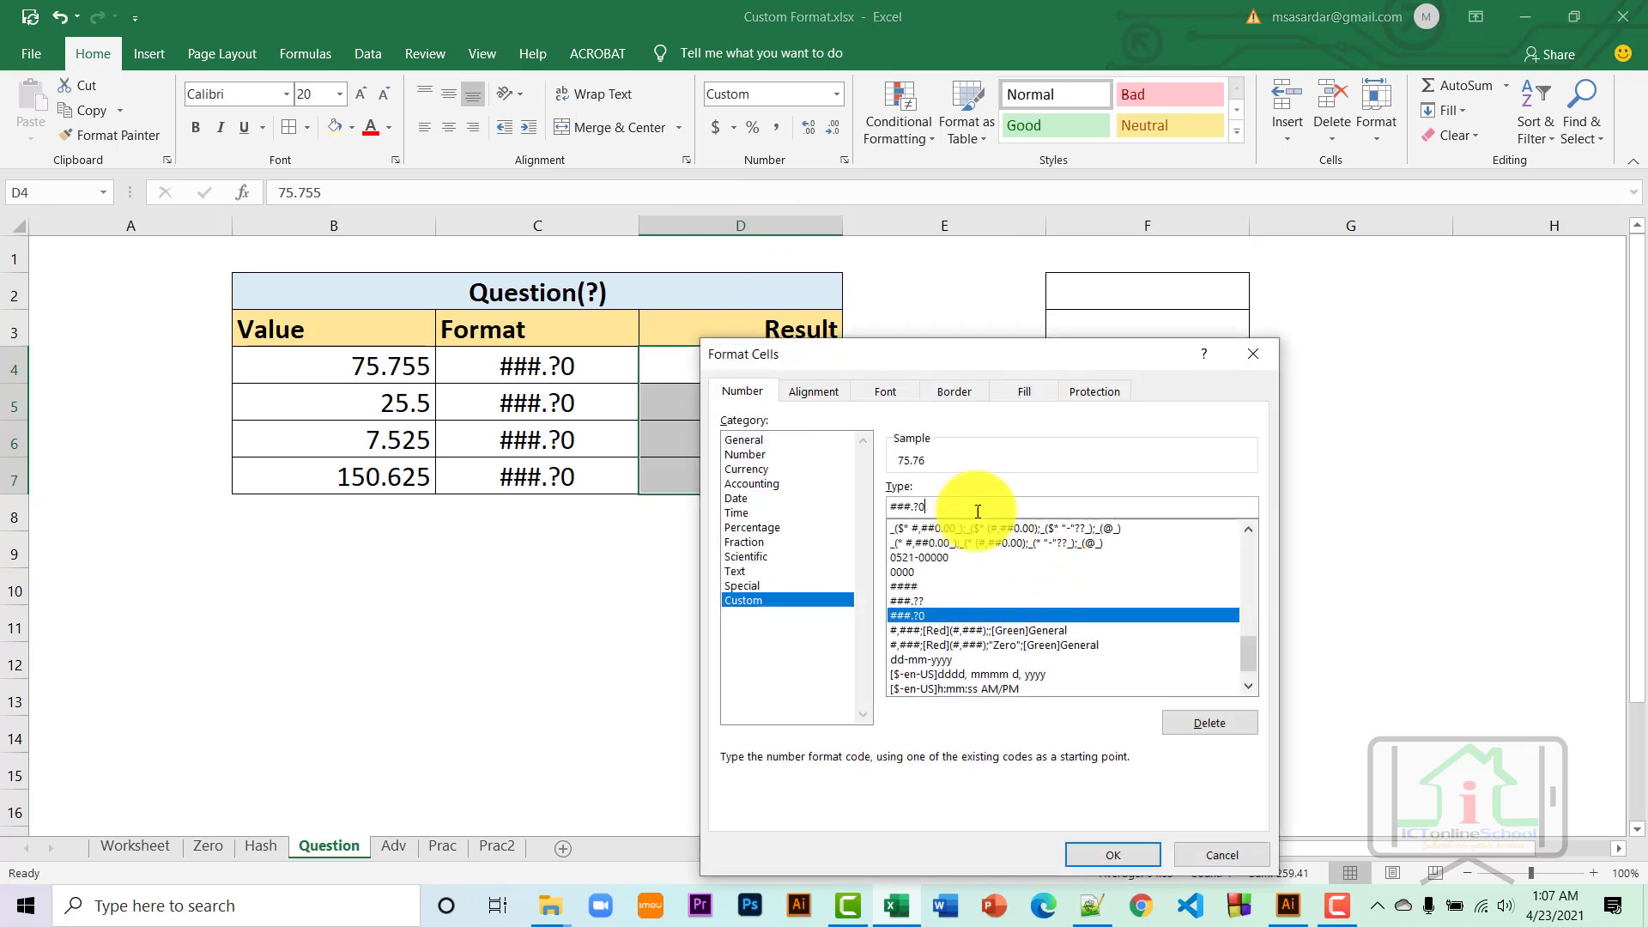
mouse_move(1007, 357)
mouse_down()
mouse_move(1136, 251)
mouse_move(1193, 248)
mouse_up()
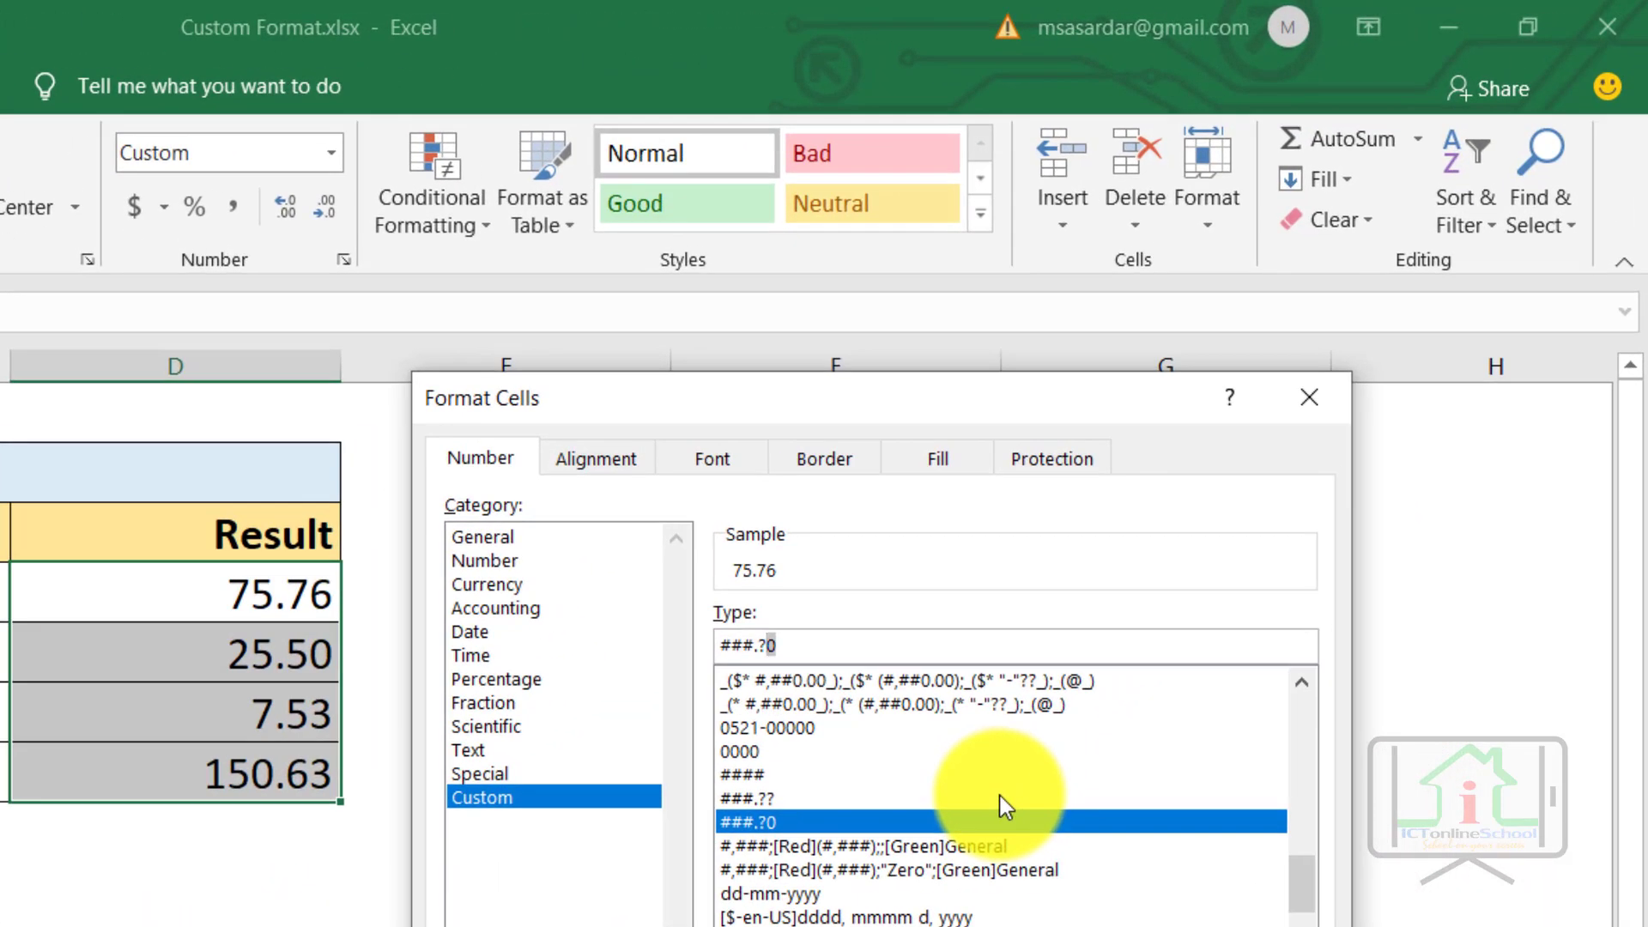
text(?)
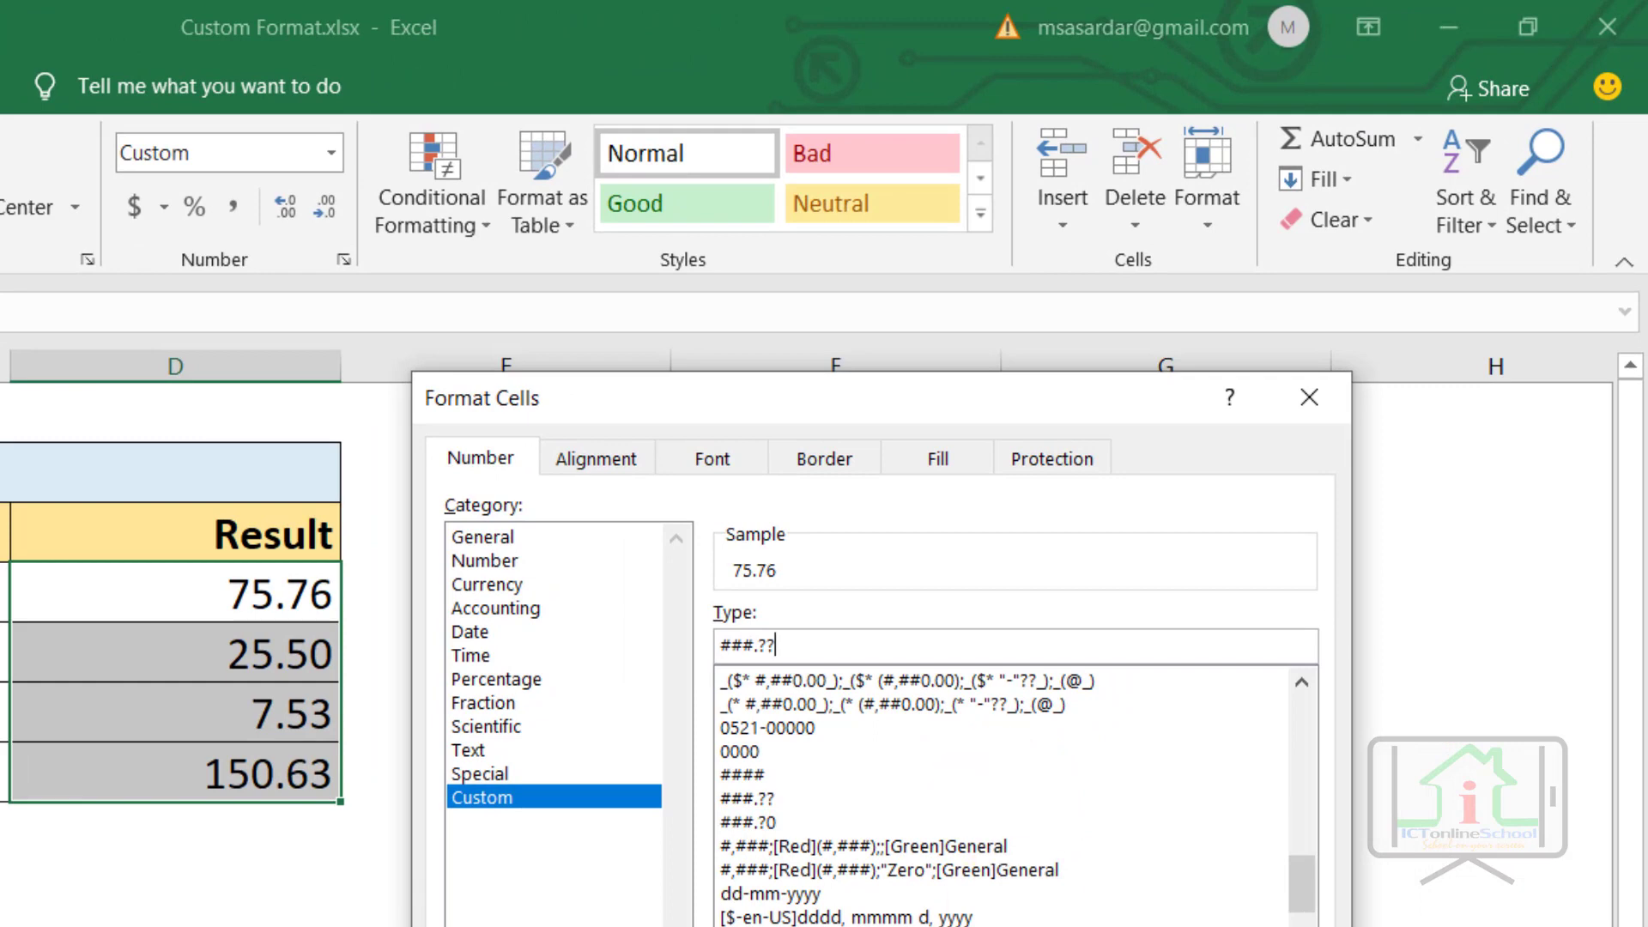
key(Return)
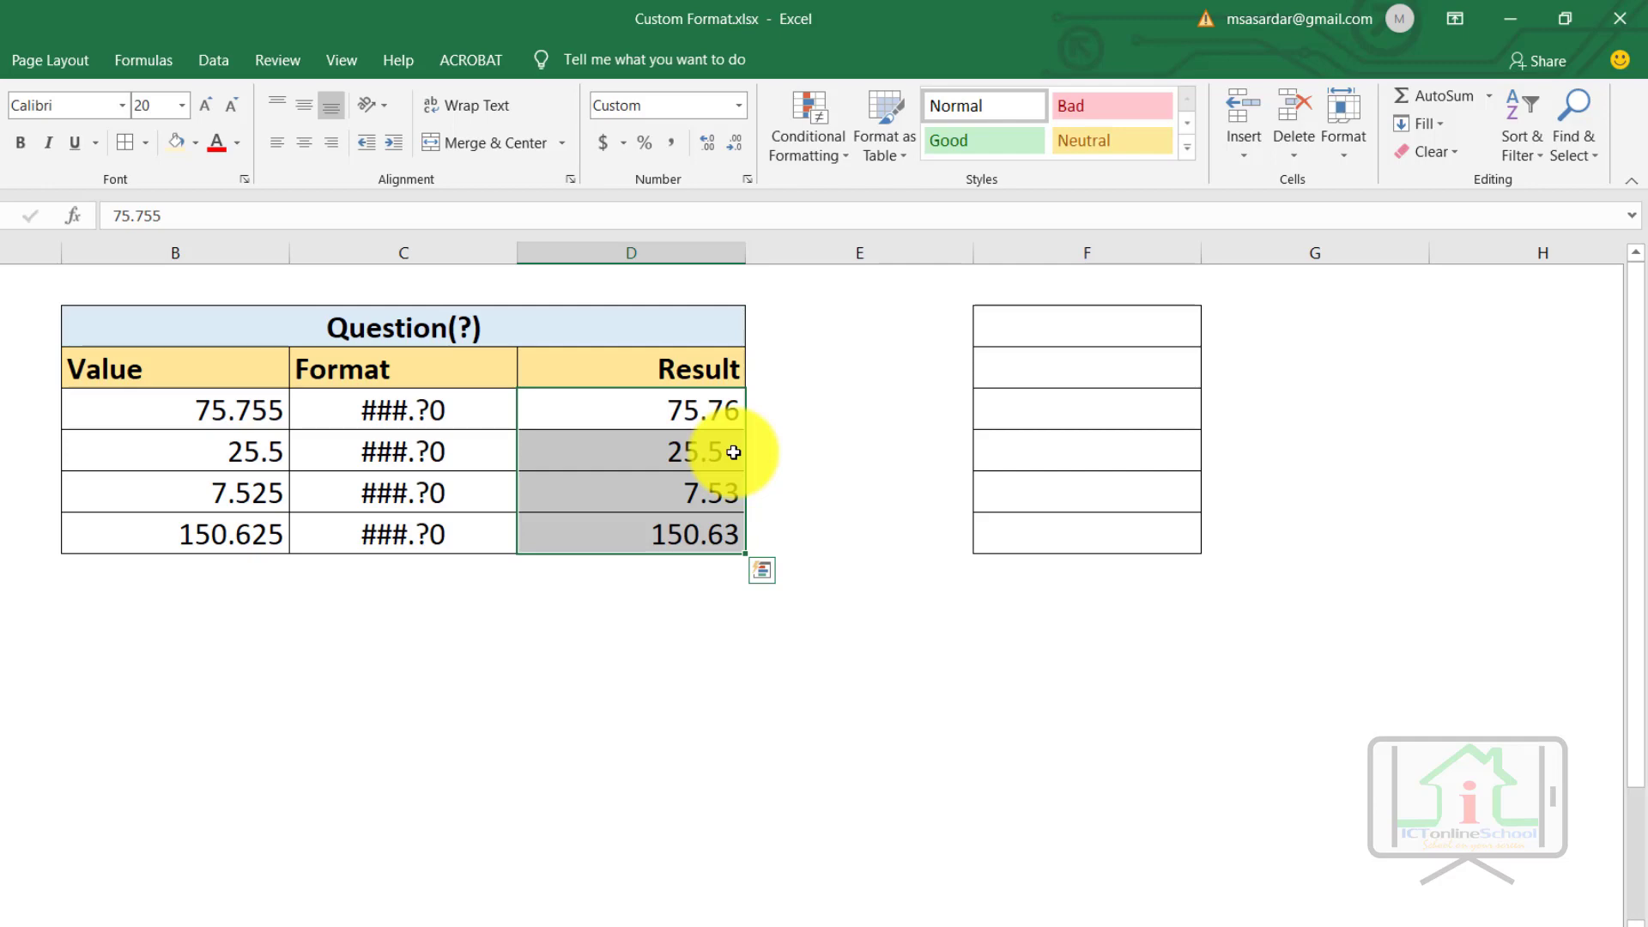
Change the Result cells' custom format to ###.???
key(ctrl+1)
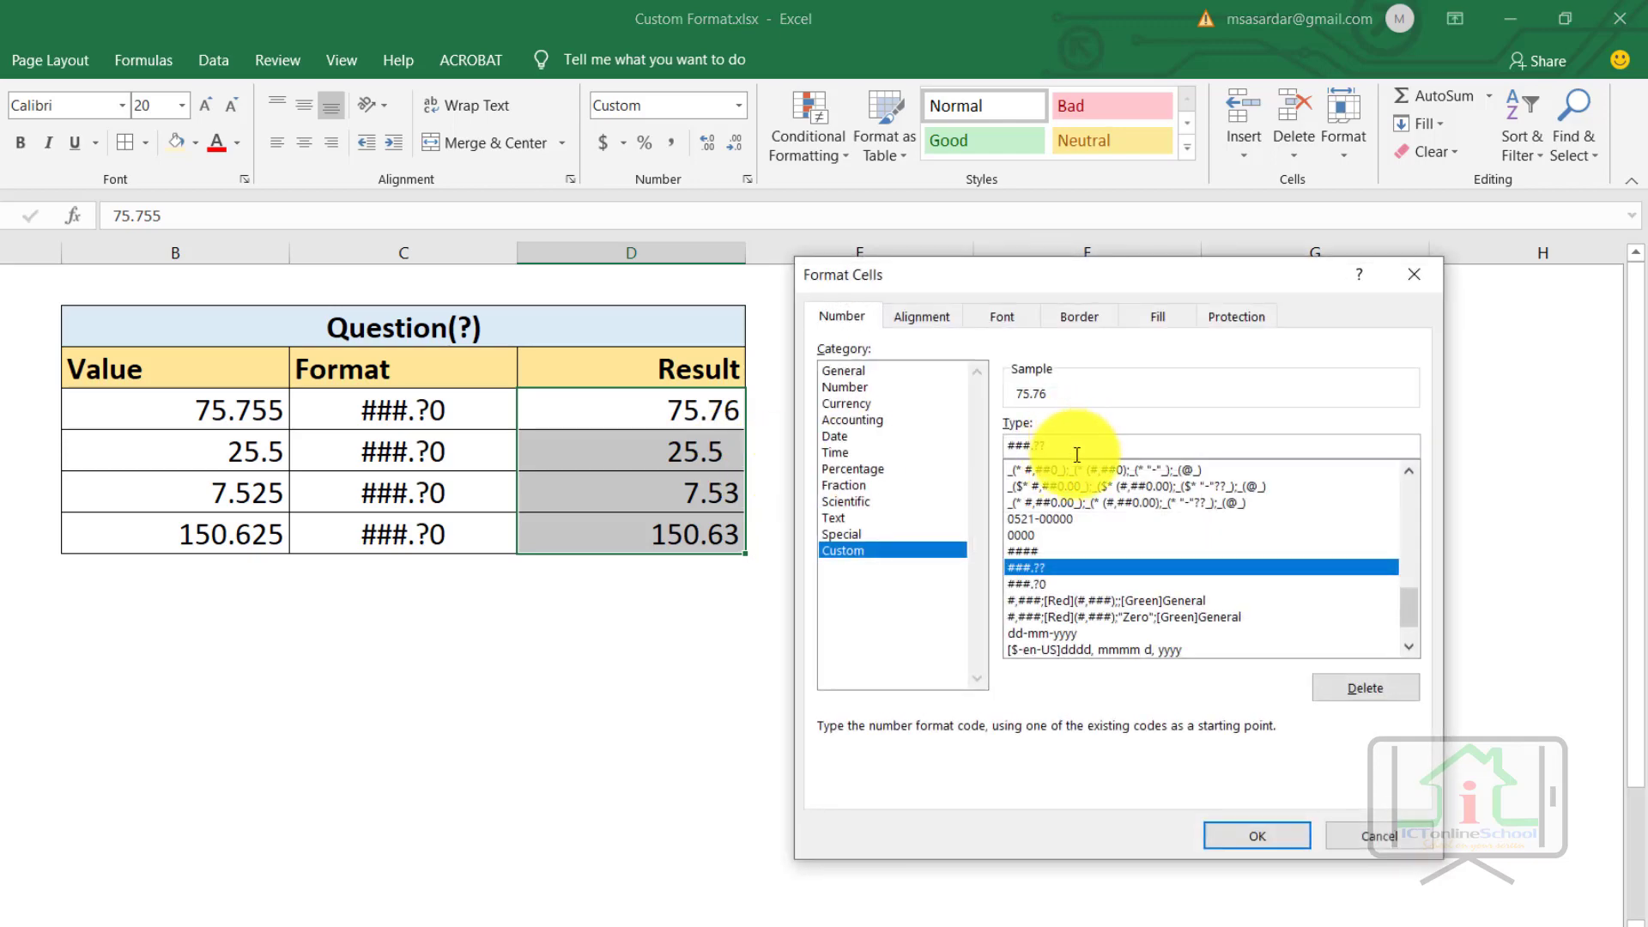
text(?)
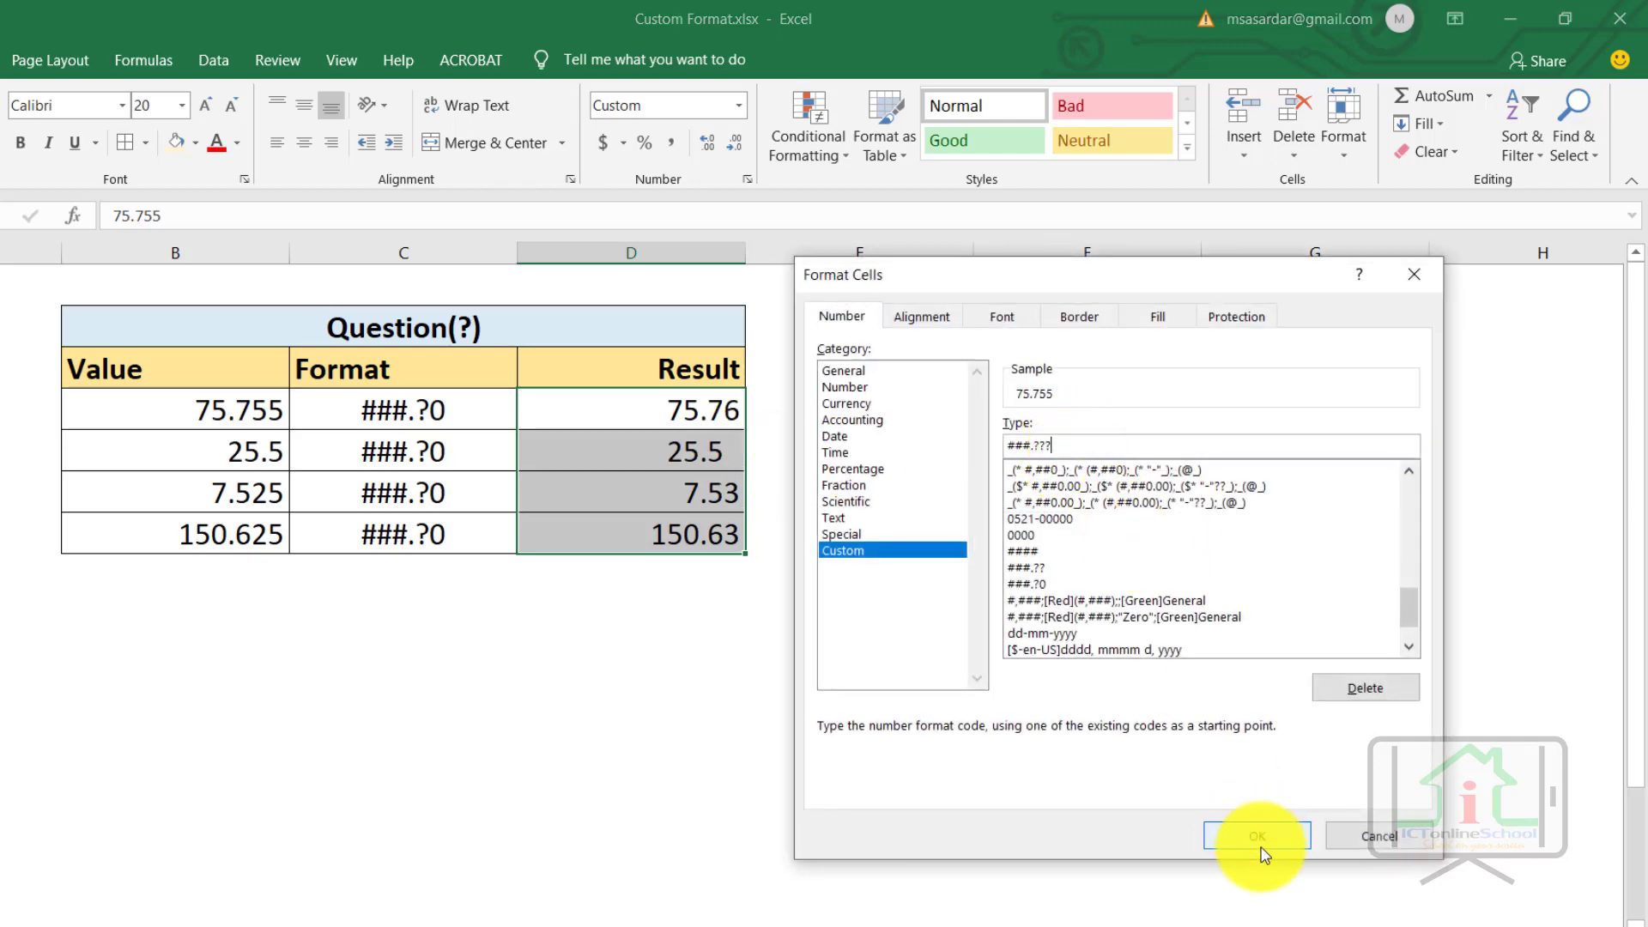
click(1261, 844)
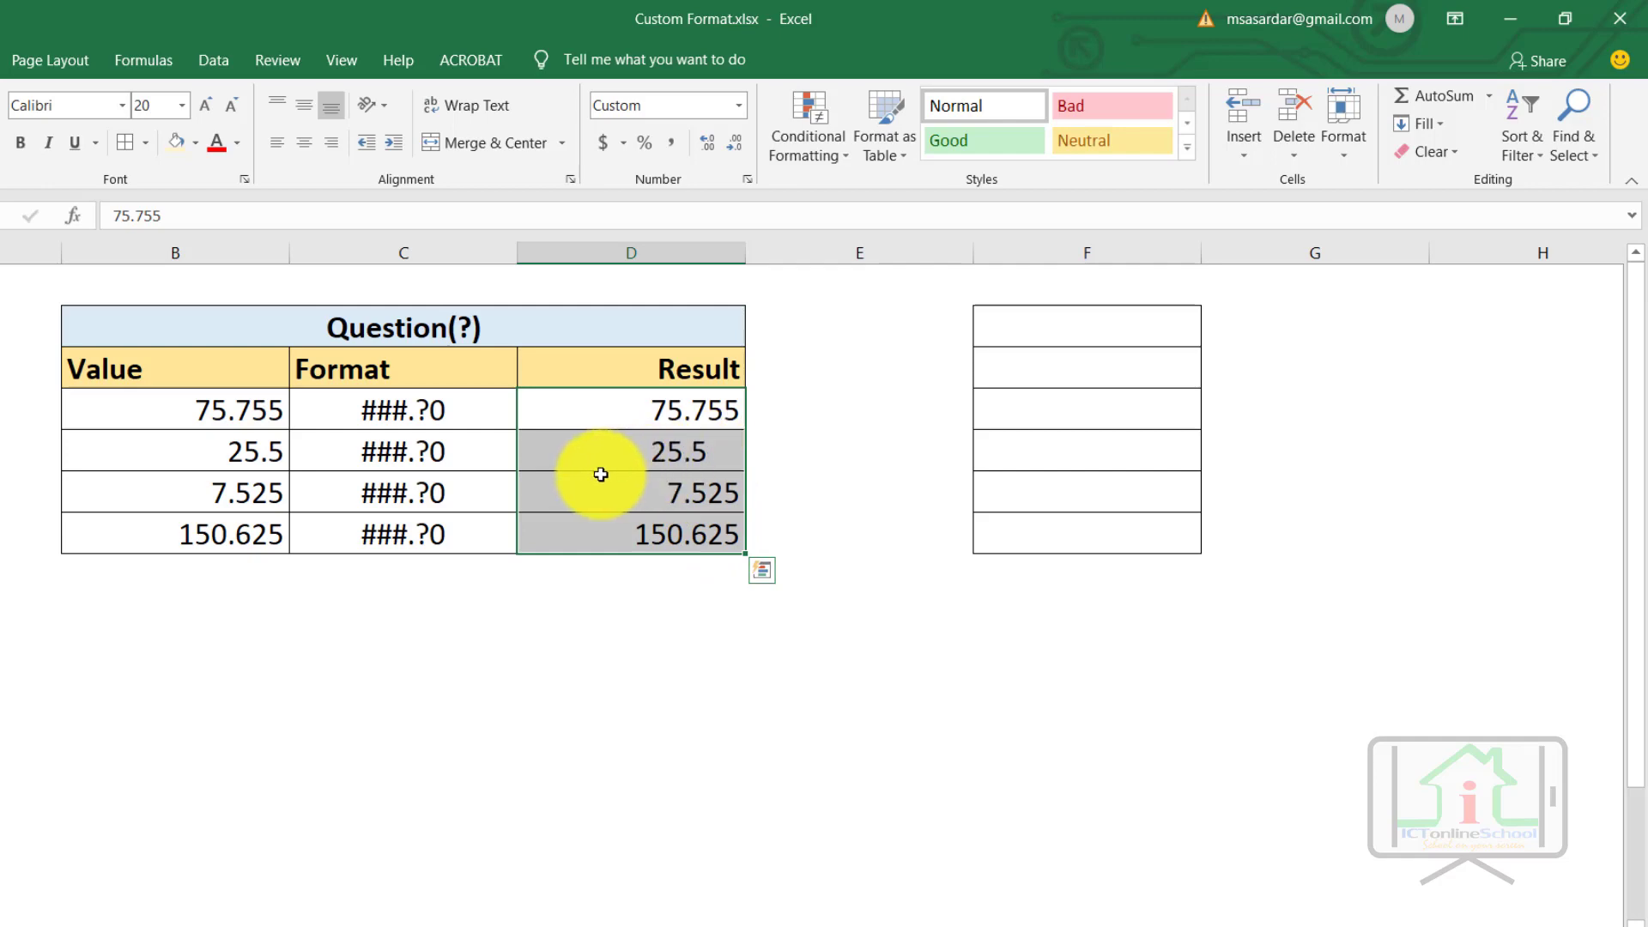
Change the Result format to ###.?00, showing 75.755, 25.500, 7.525 and 150.625.
key(ctrl+1)
click(1100, 444)
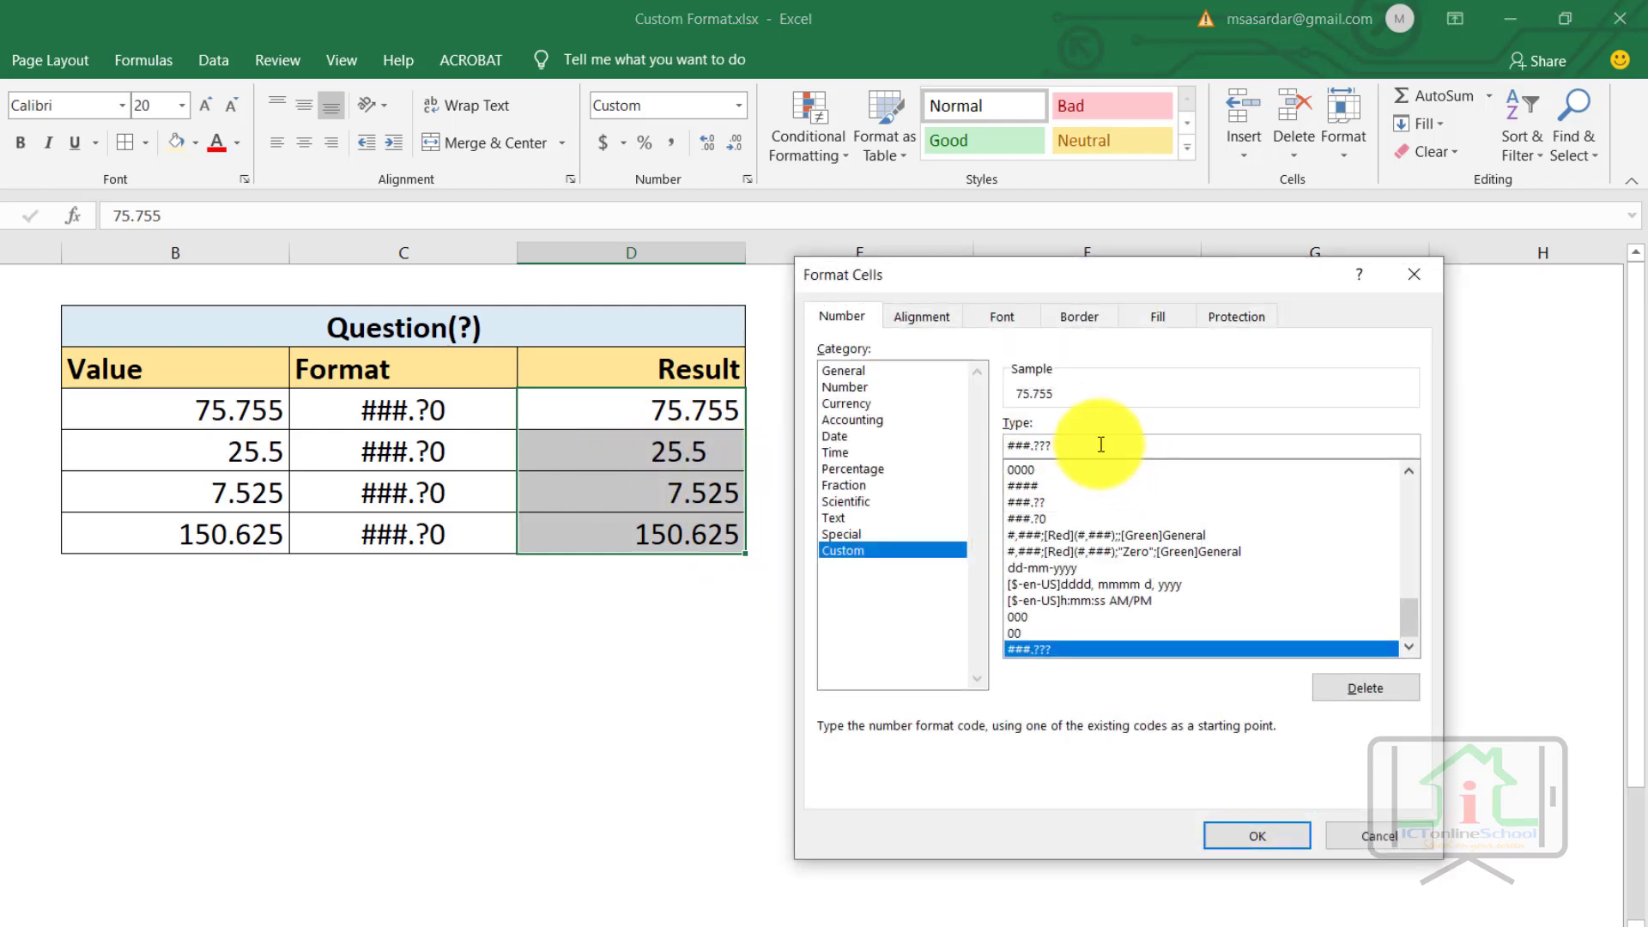
key(BackSpace)
key(BackSpace)
text(00)
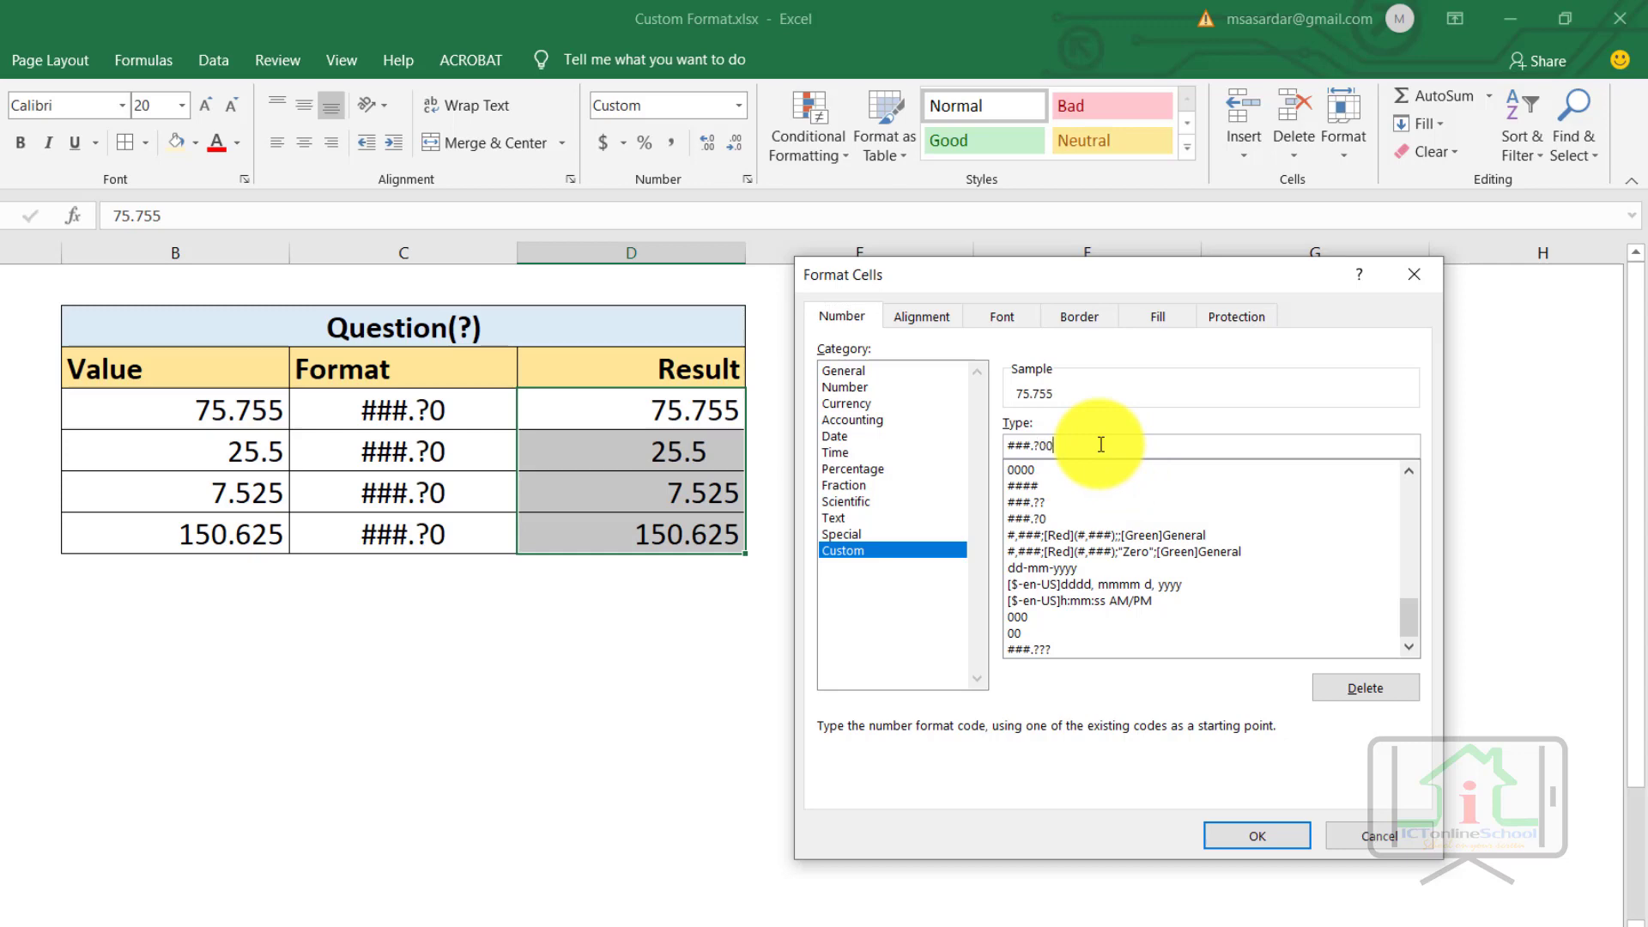
click(1244, 836)
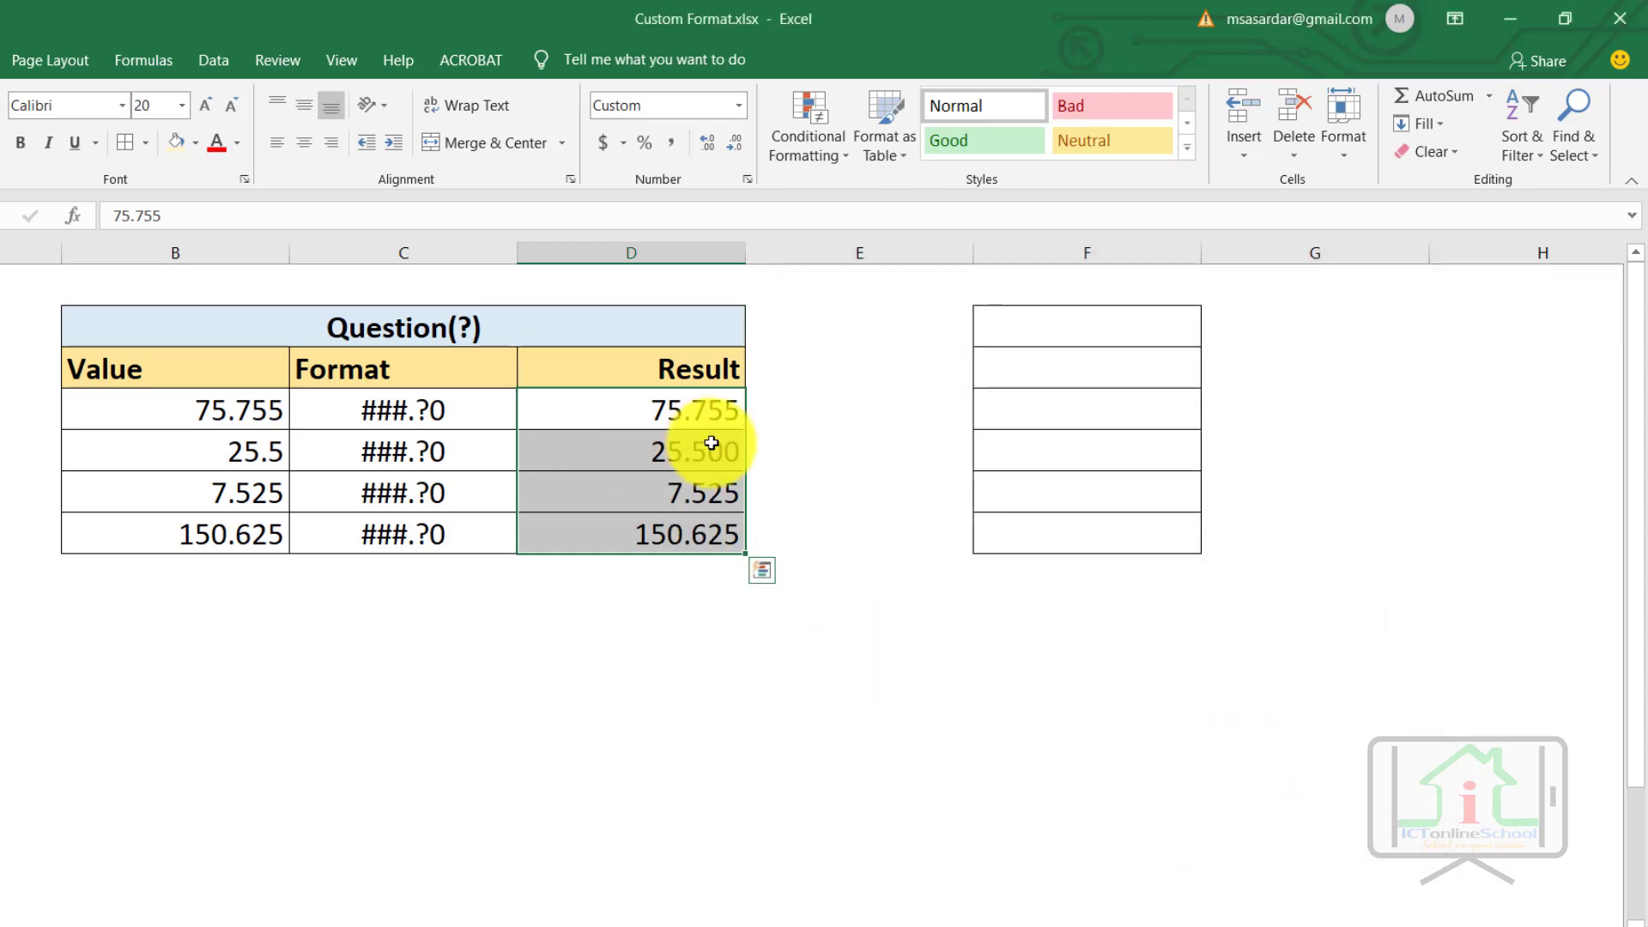
On the Adv sheet, clear the three 0521- numbers in column D, then select I2:I7.
click(240, 914)
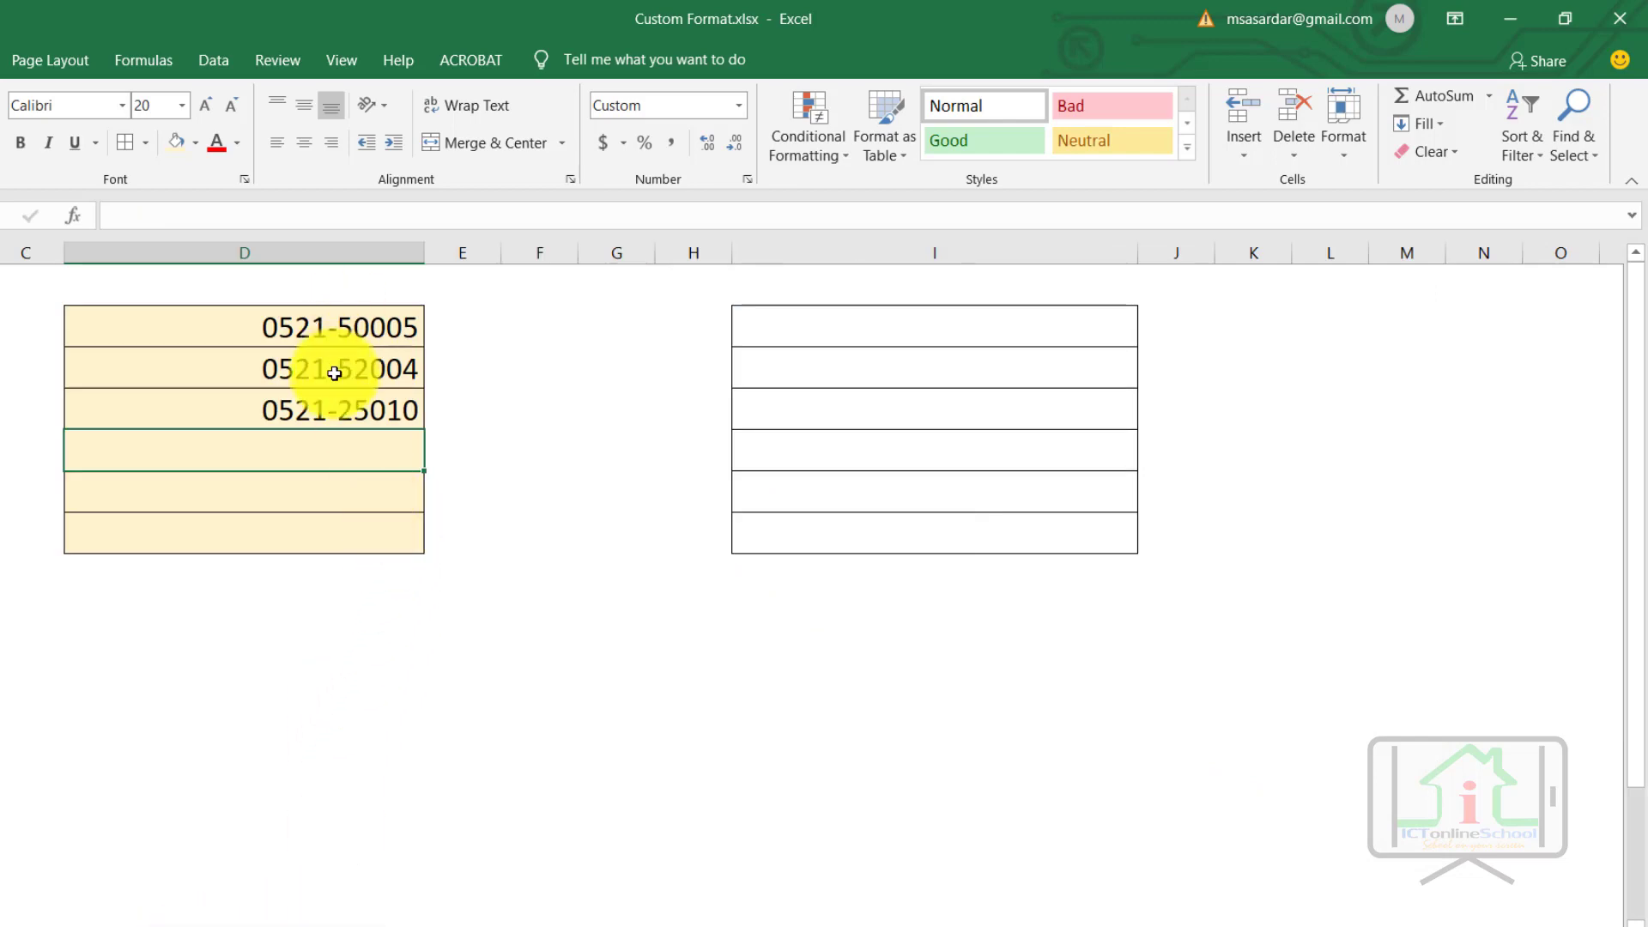
drag(326, 332, 331, 403)
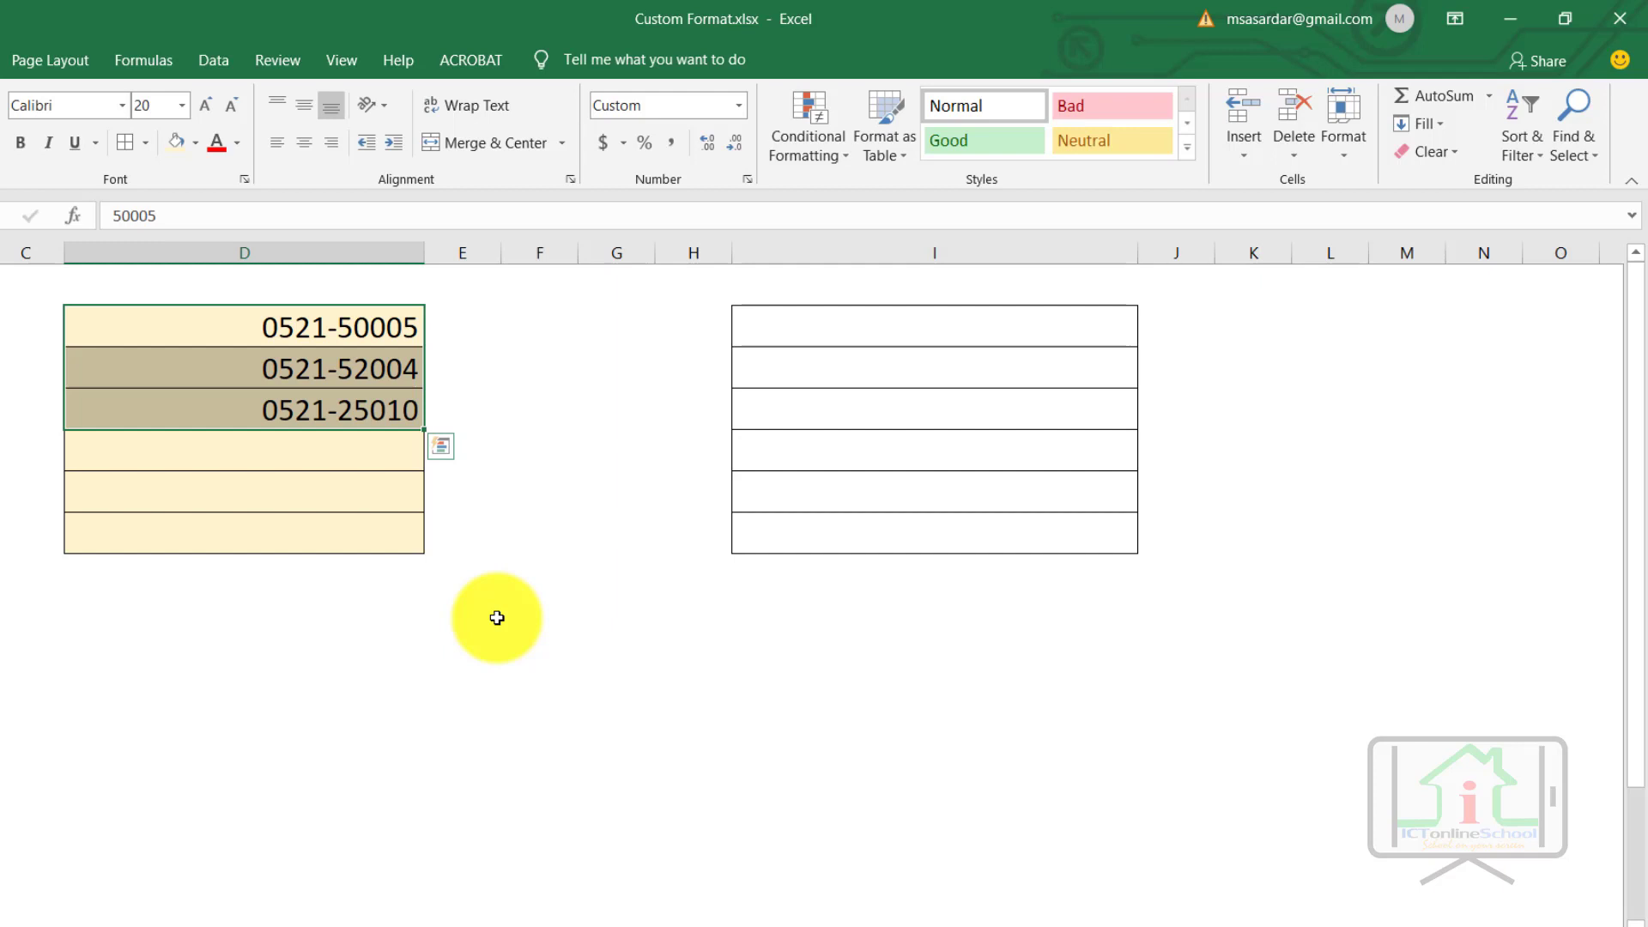
key(Delete)
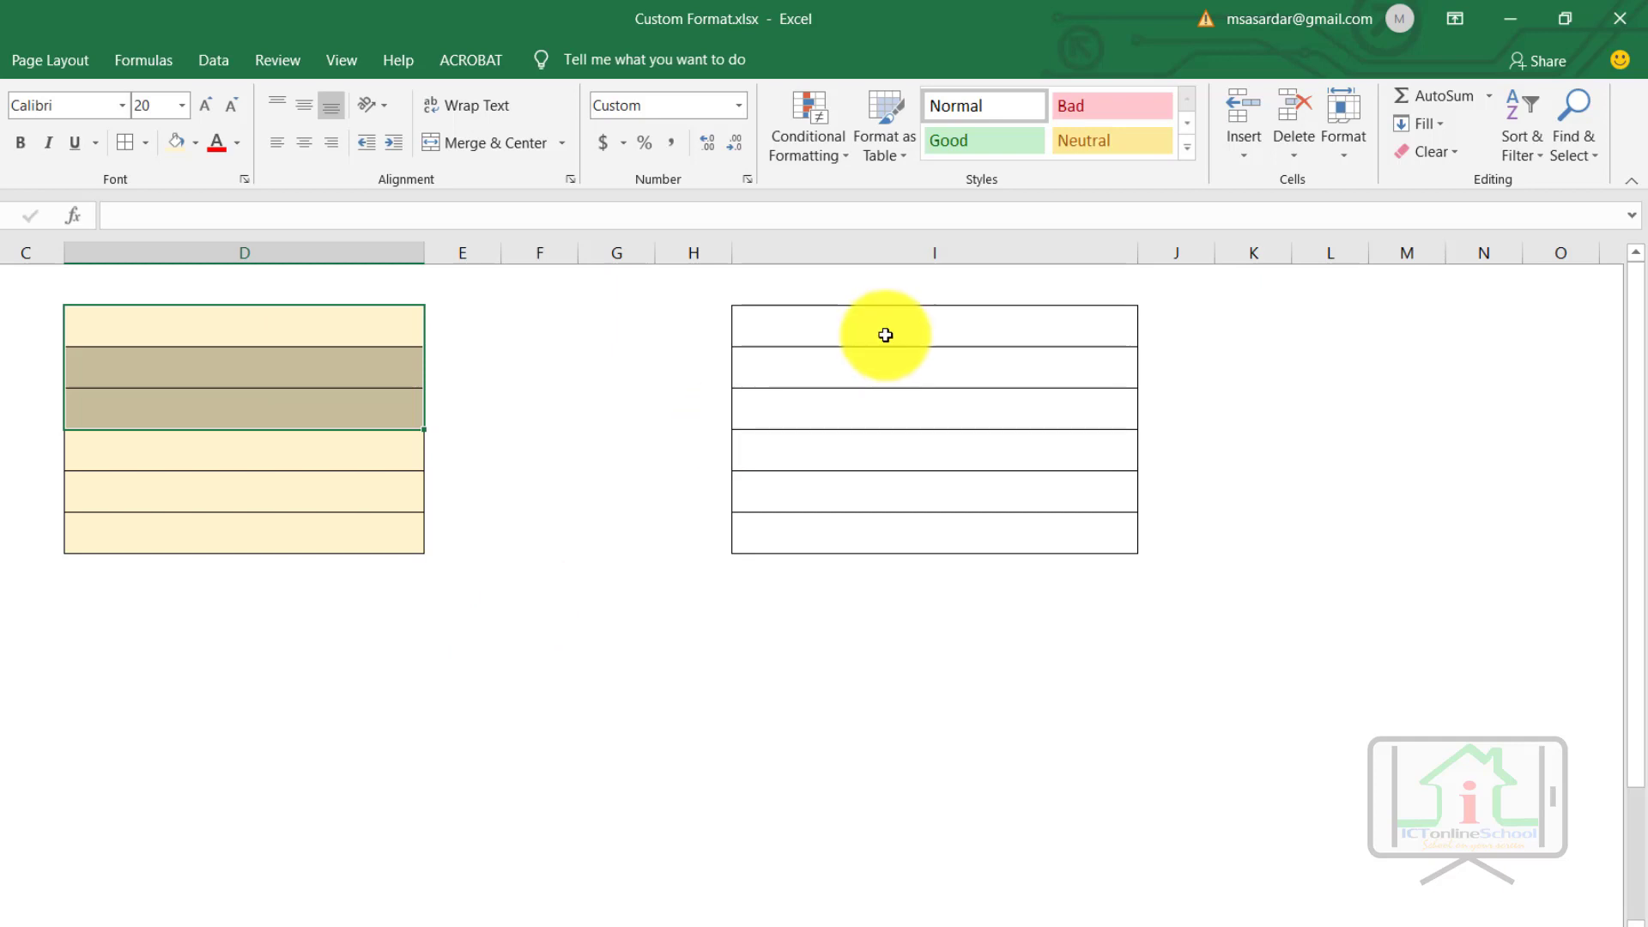
drag(883, 331, 887, 537)
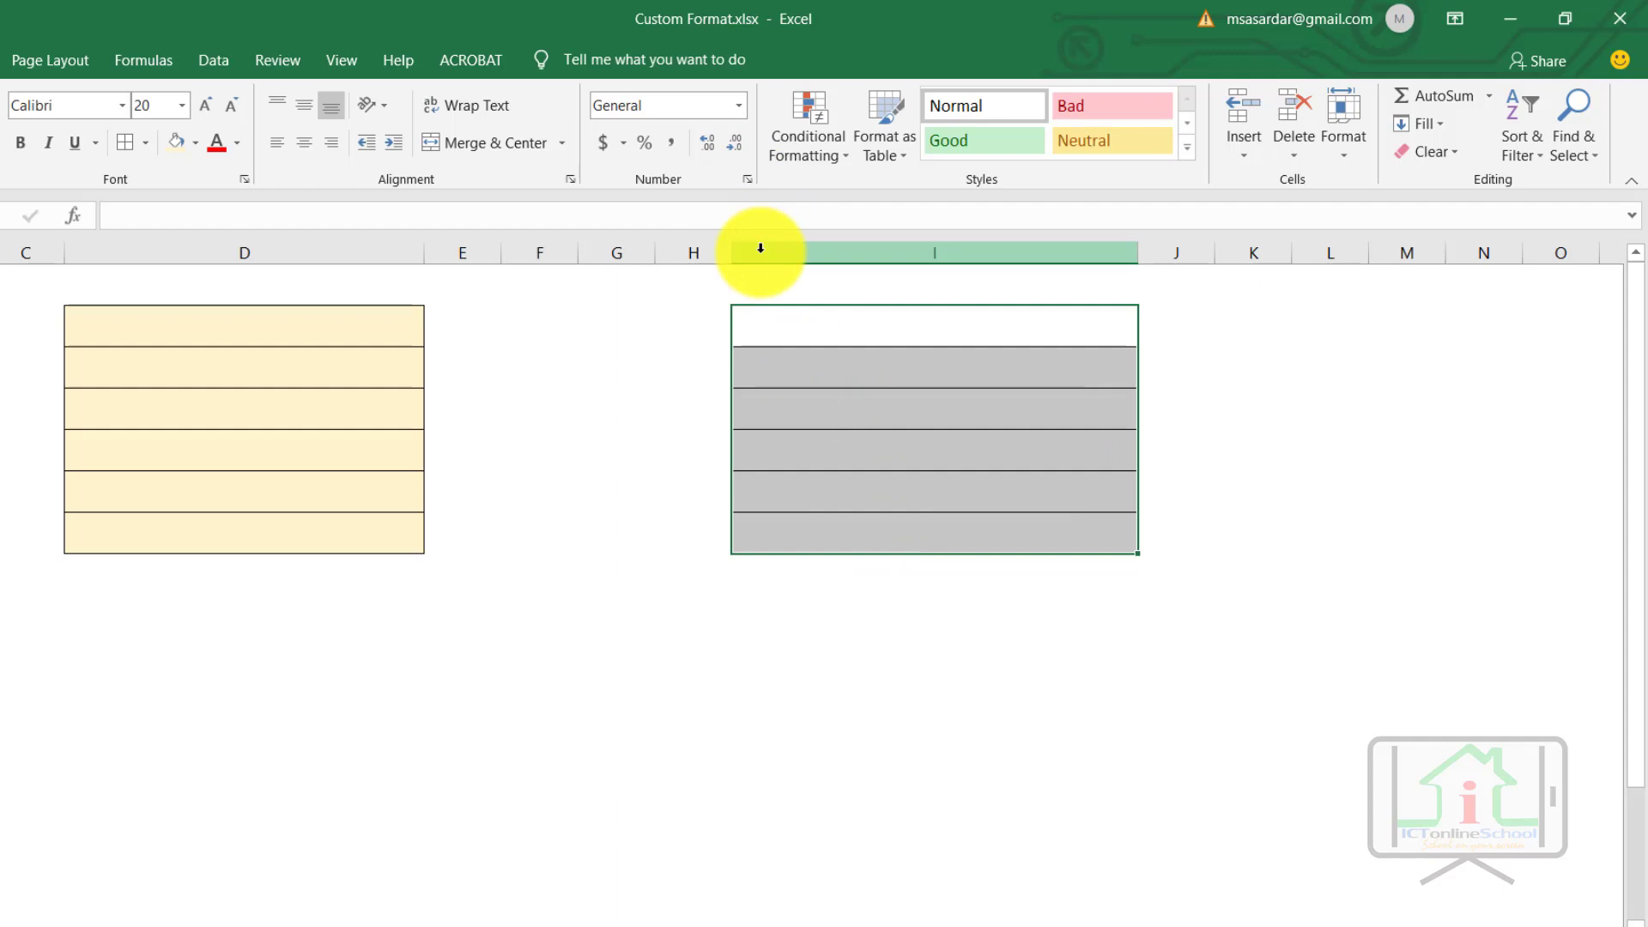
Give the empty cells I2:I7 the custom number format code 0521-00000.
key(ctrl+1)
click(845, 550)
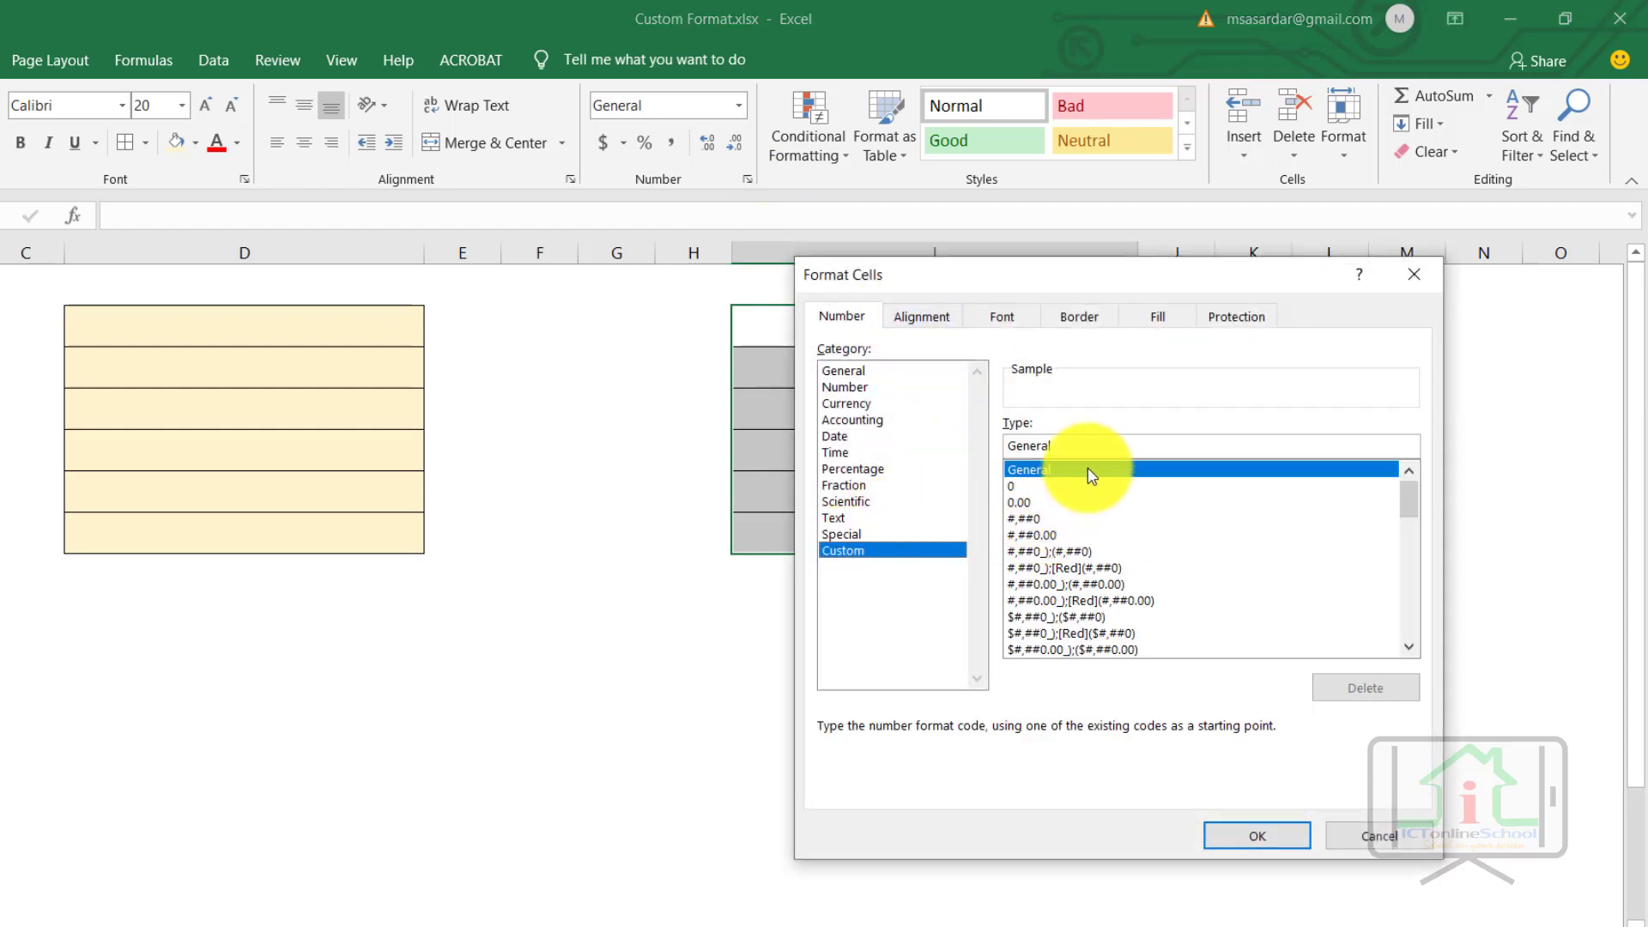
click(1088, 470)
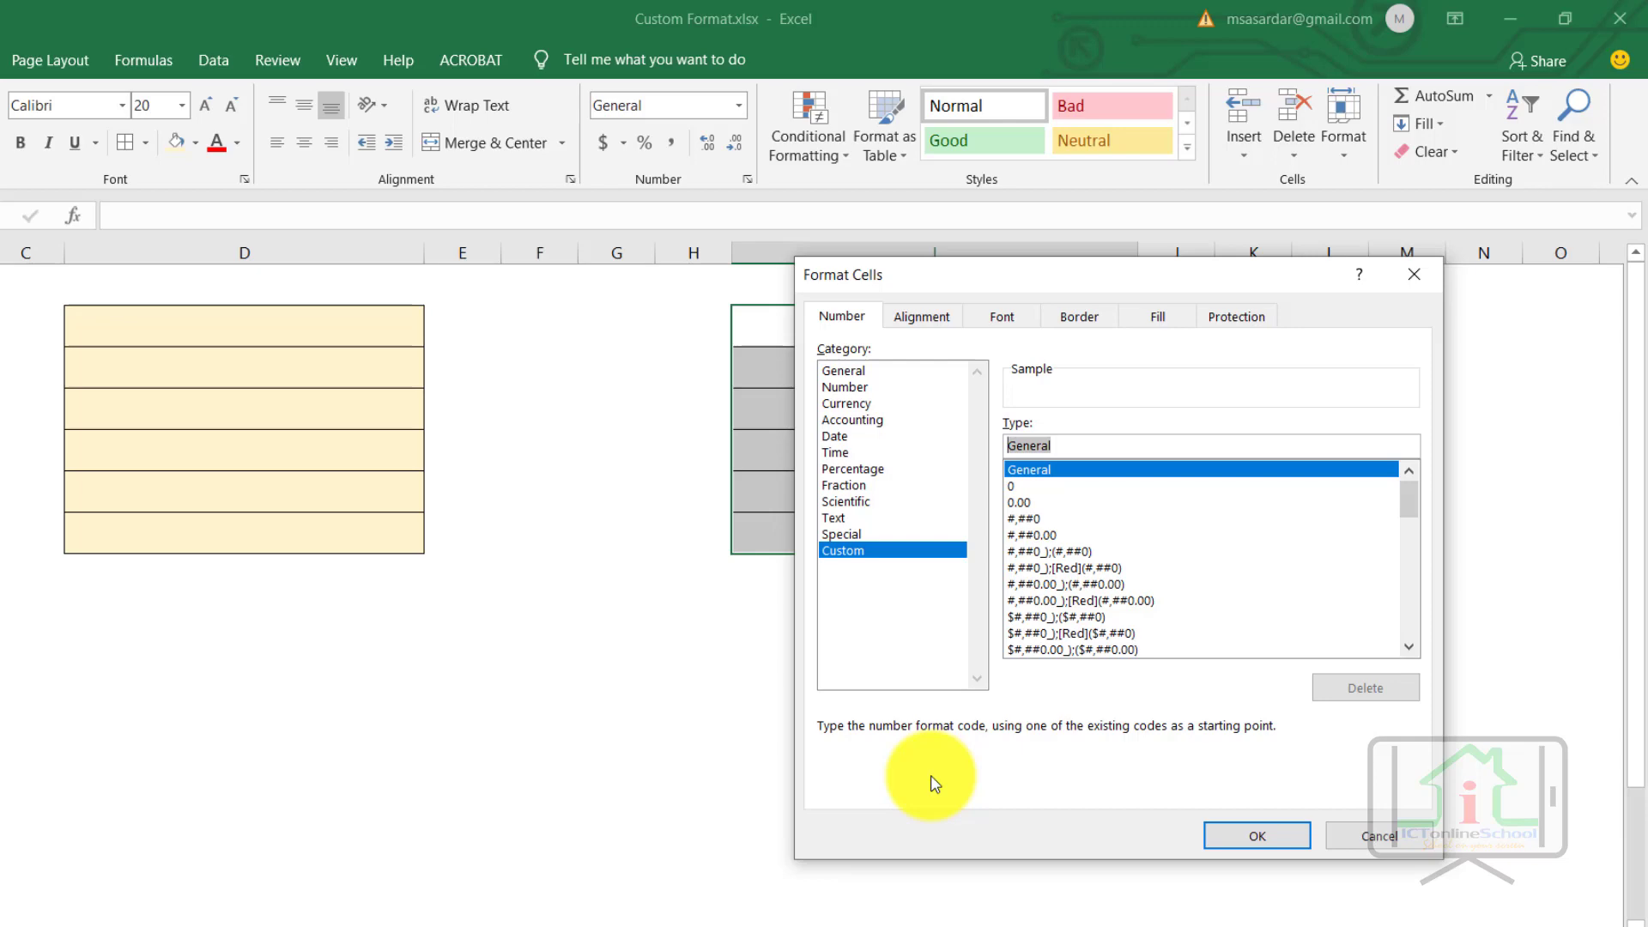
text(02)
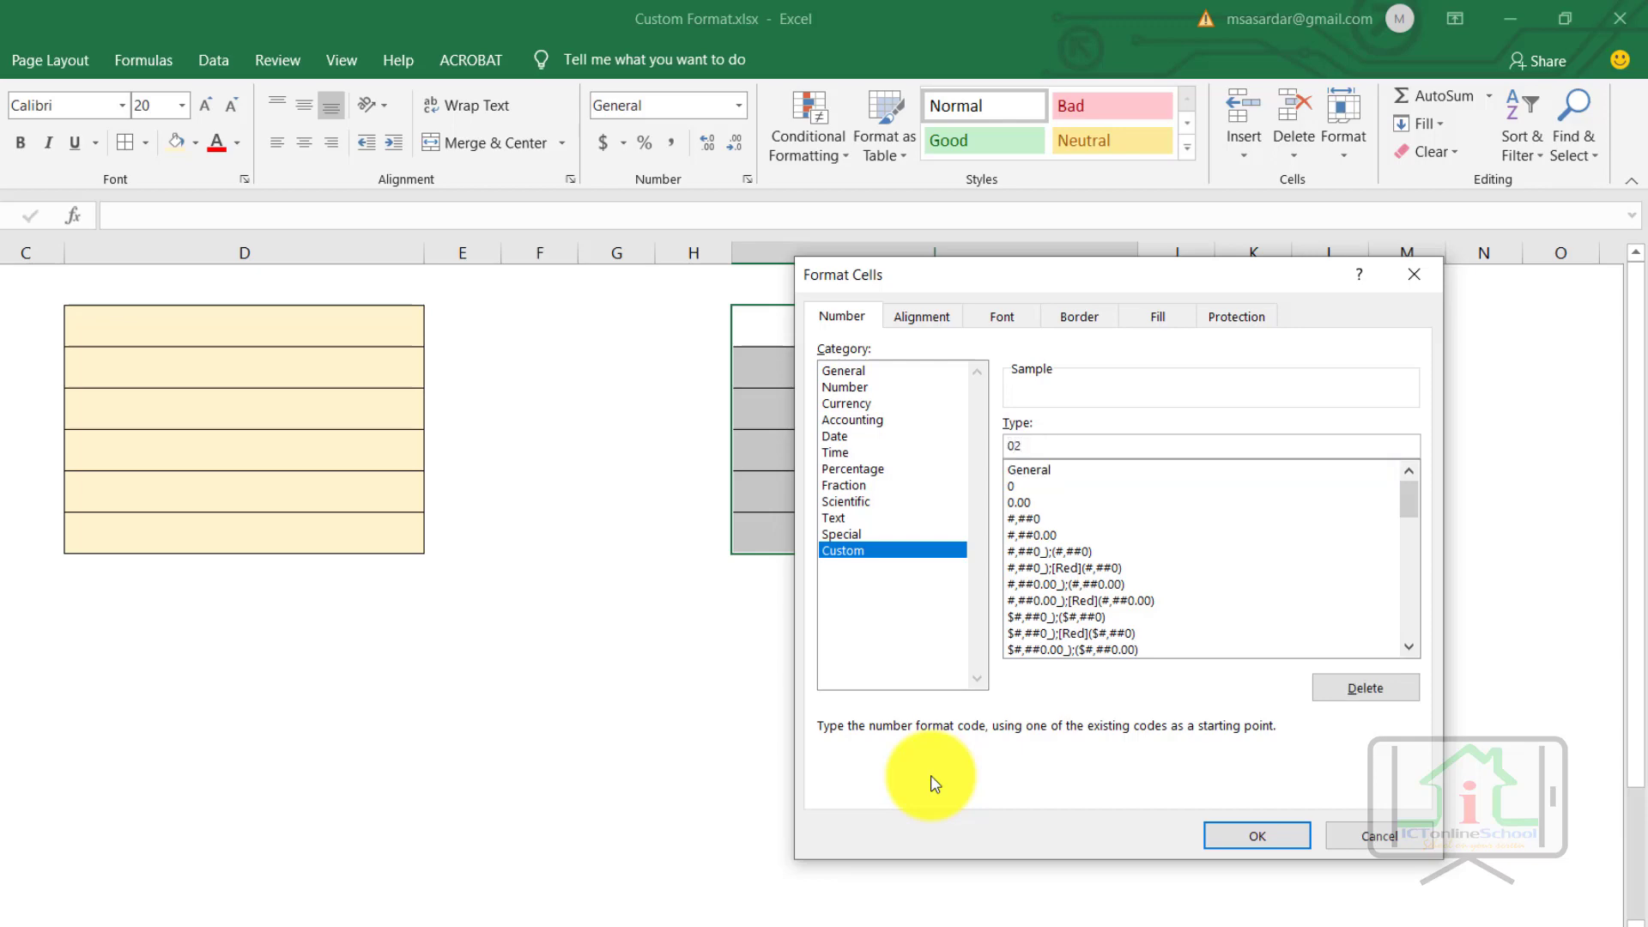
key(BackSpace)
key(BackSpace)
text(0)
text(521)
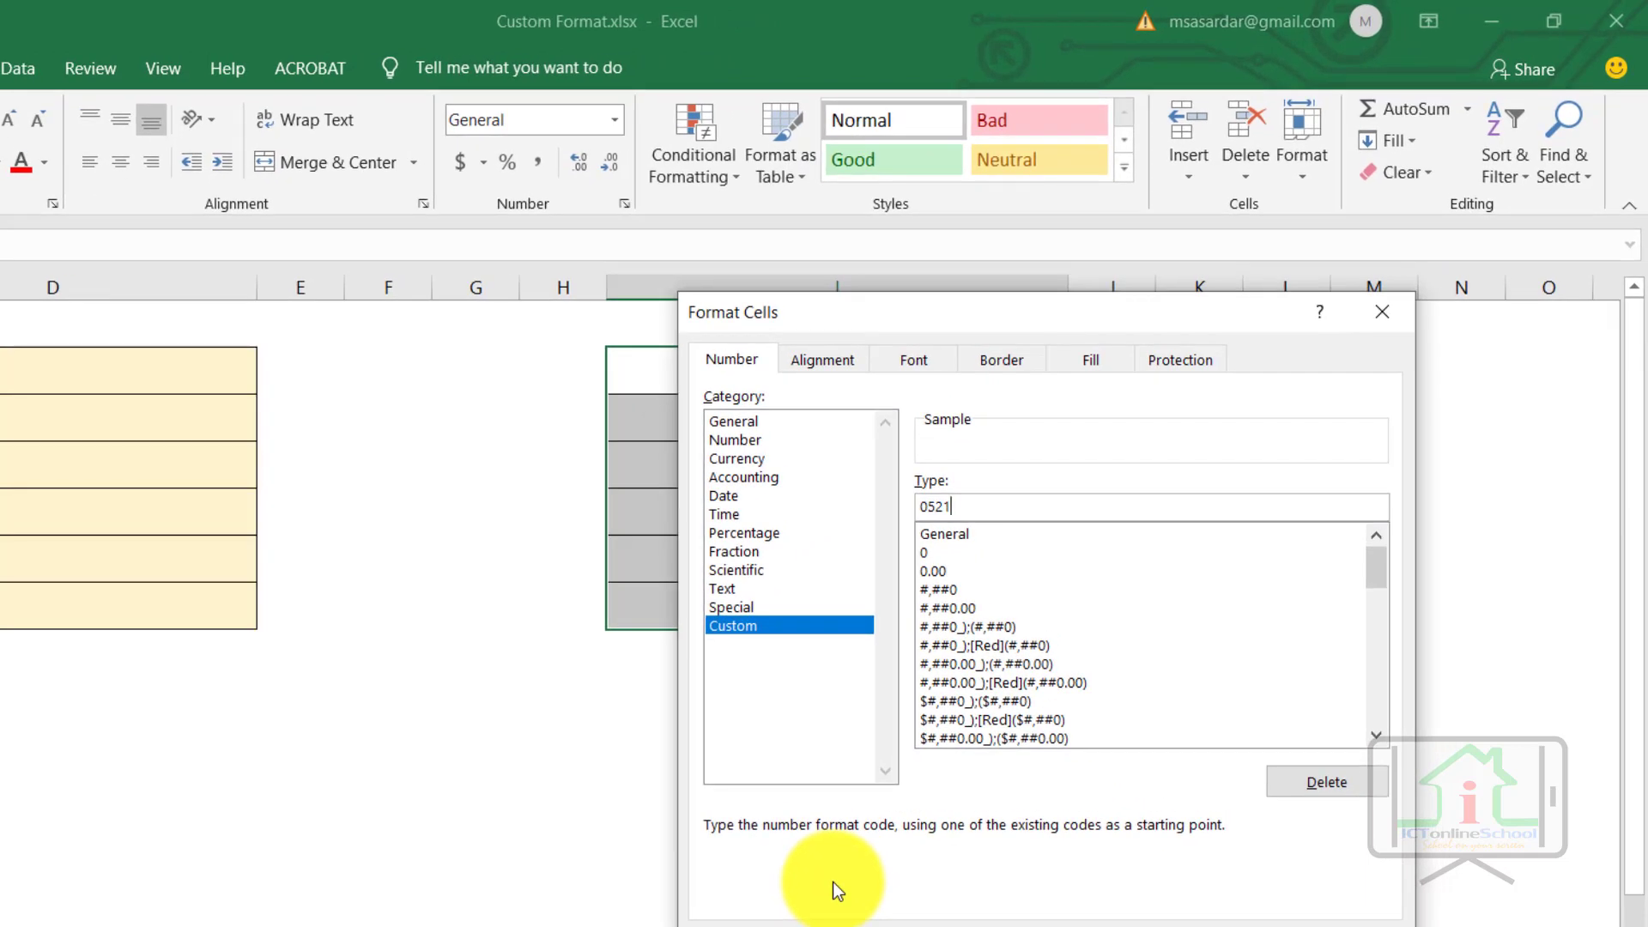
text(-)
text(0000)
text(0)
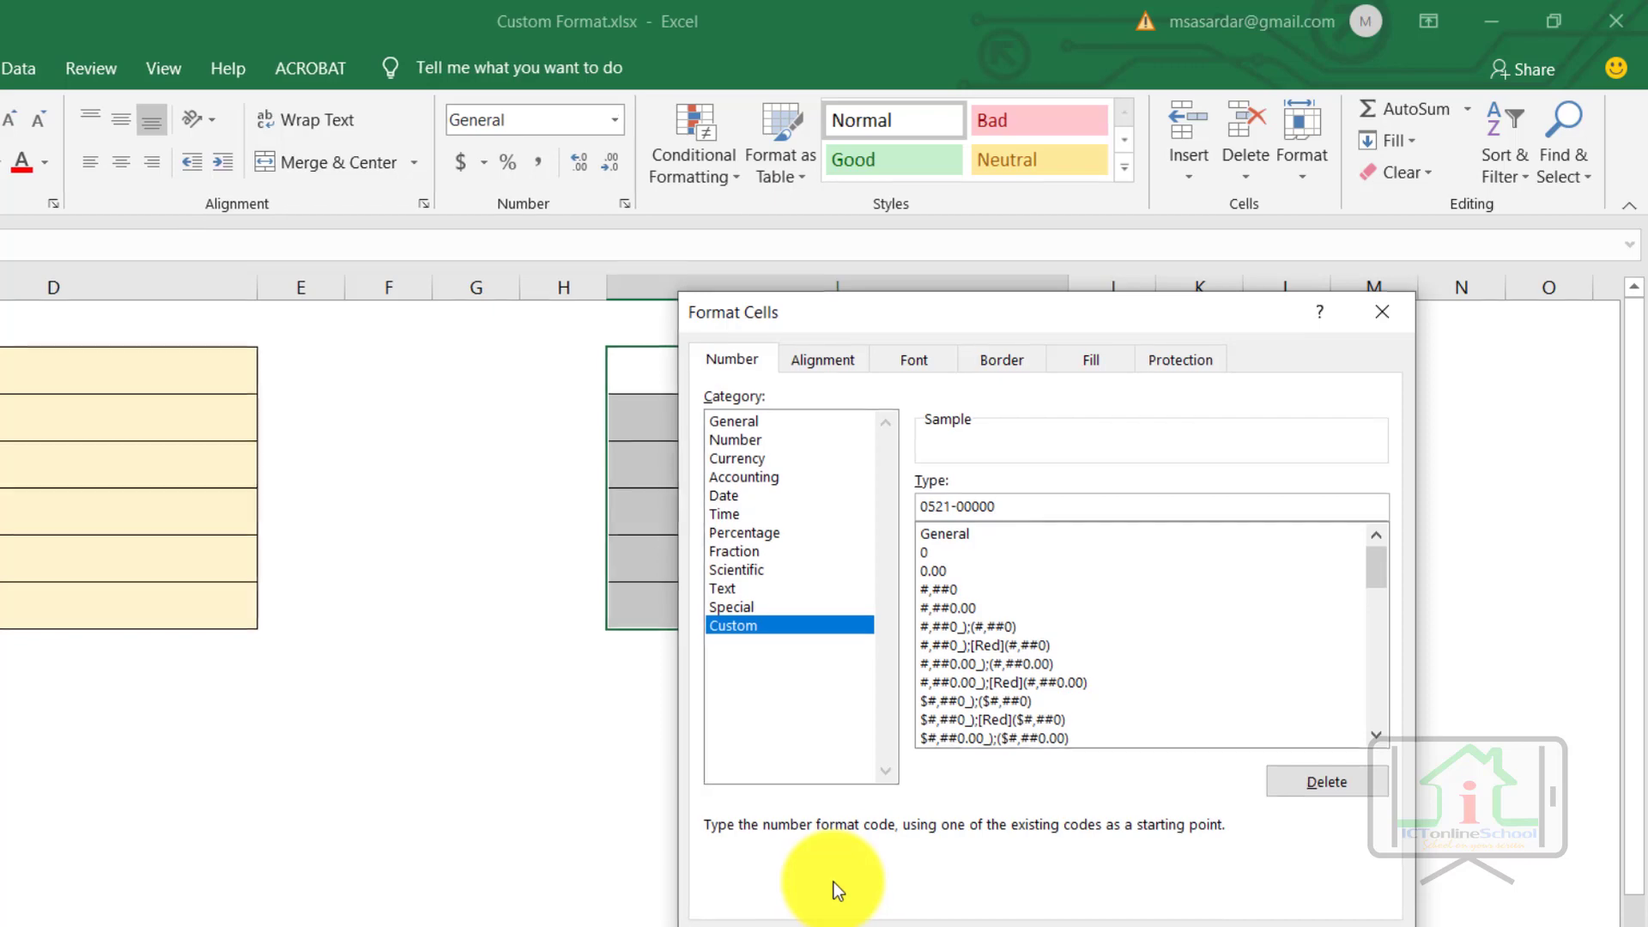
key(Return)
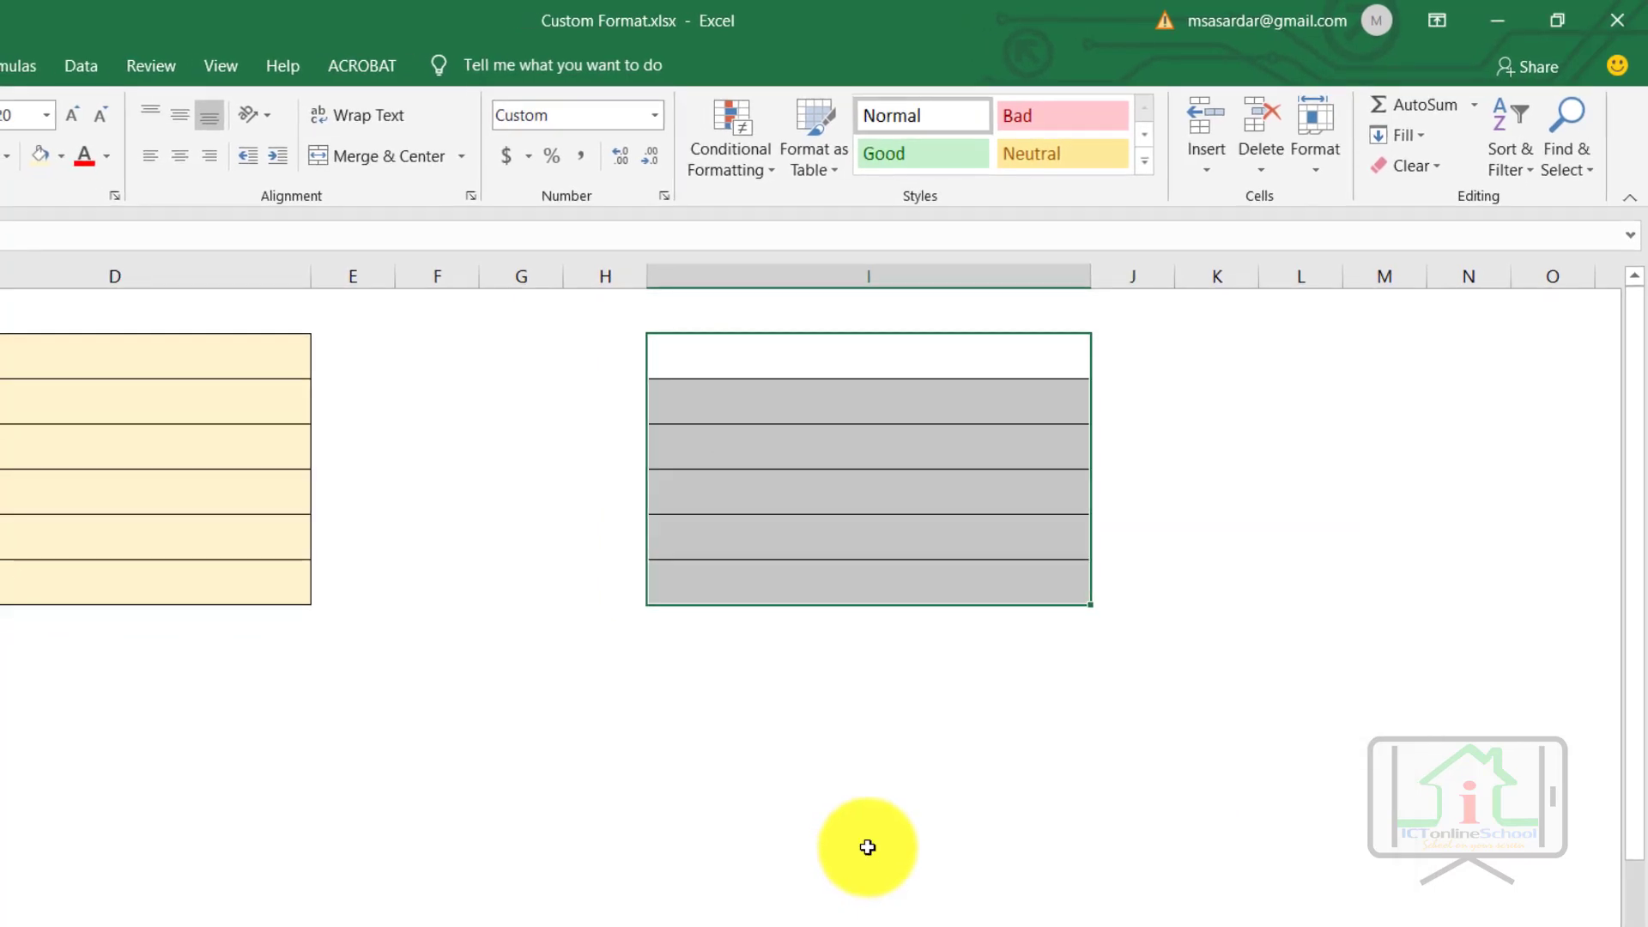
Enter 123 in I2 and 25478 in I3 so they show 0521-00123 and 0521-25478.
click(993, 373)
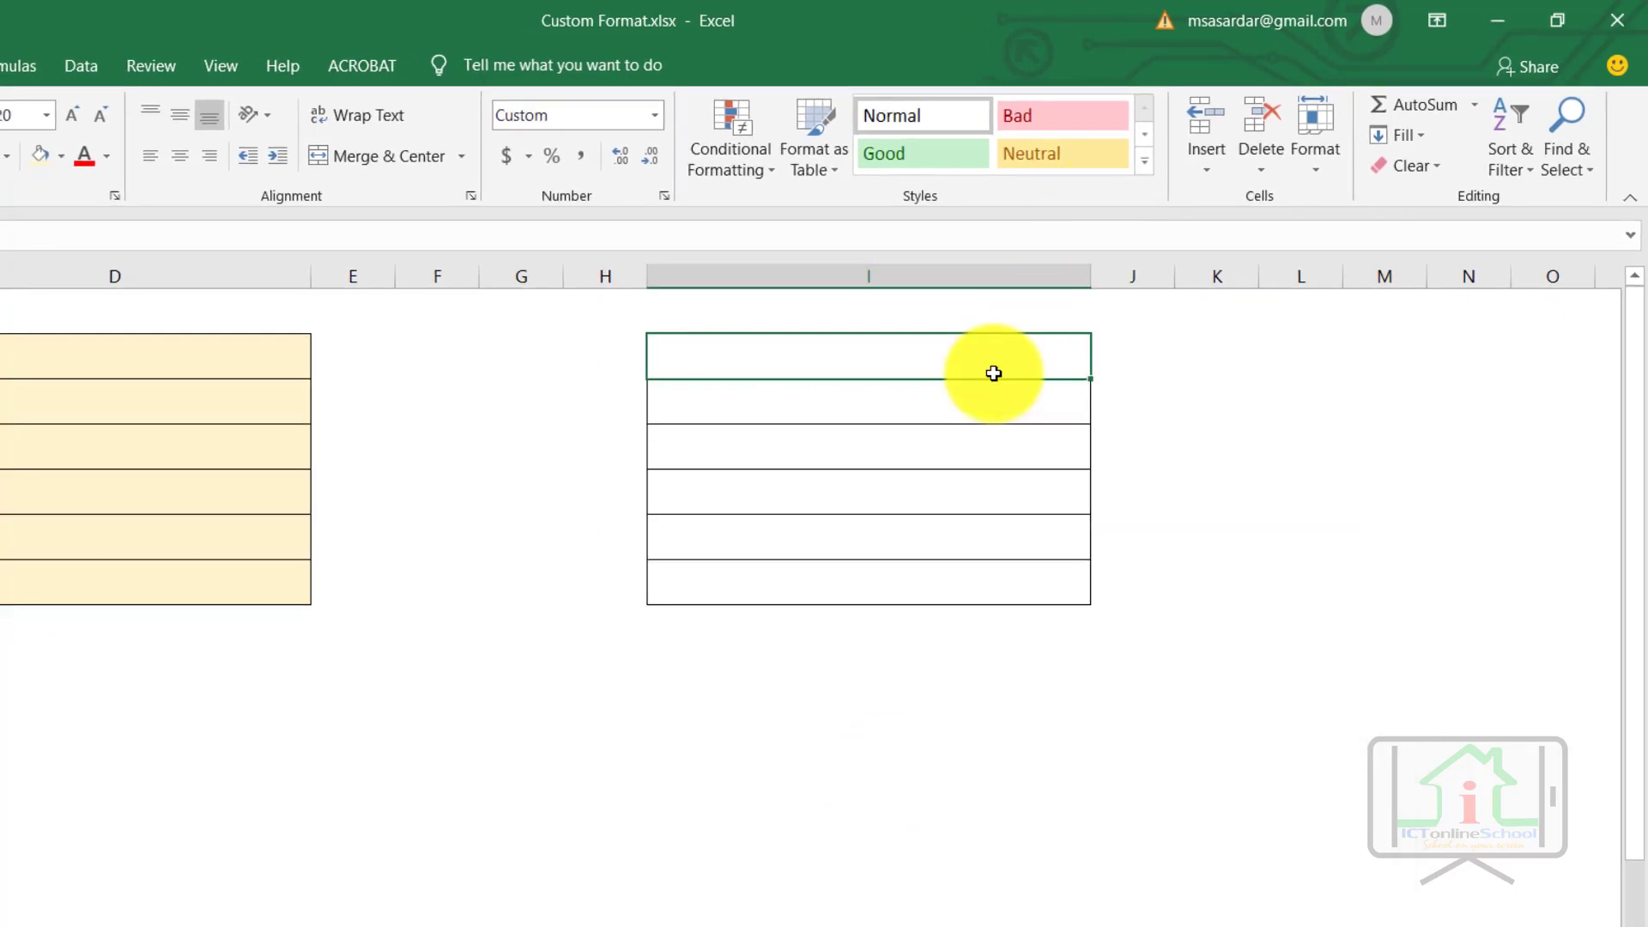
text(123)
key(Return)
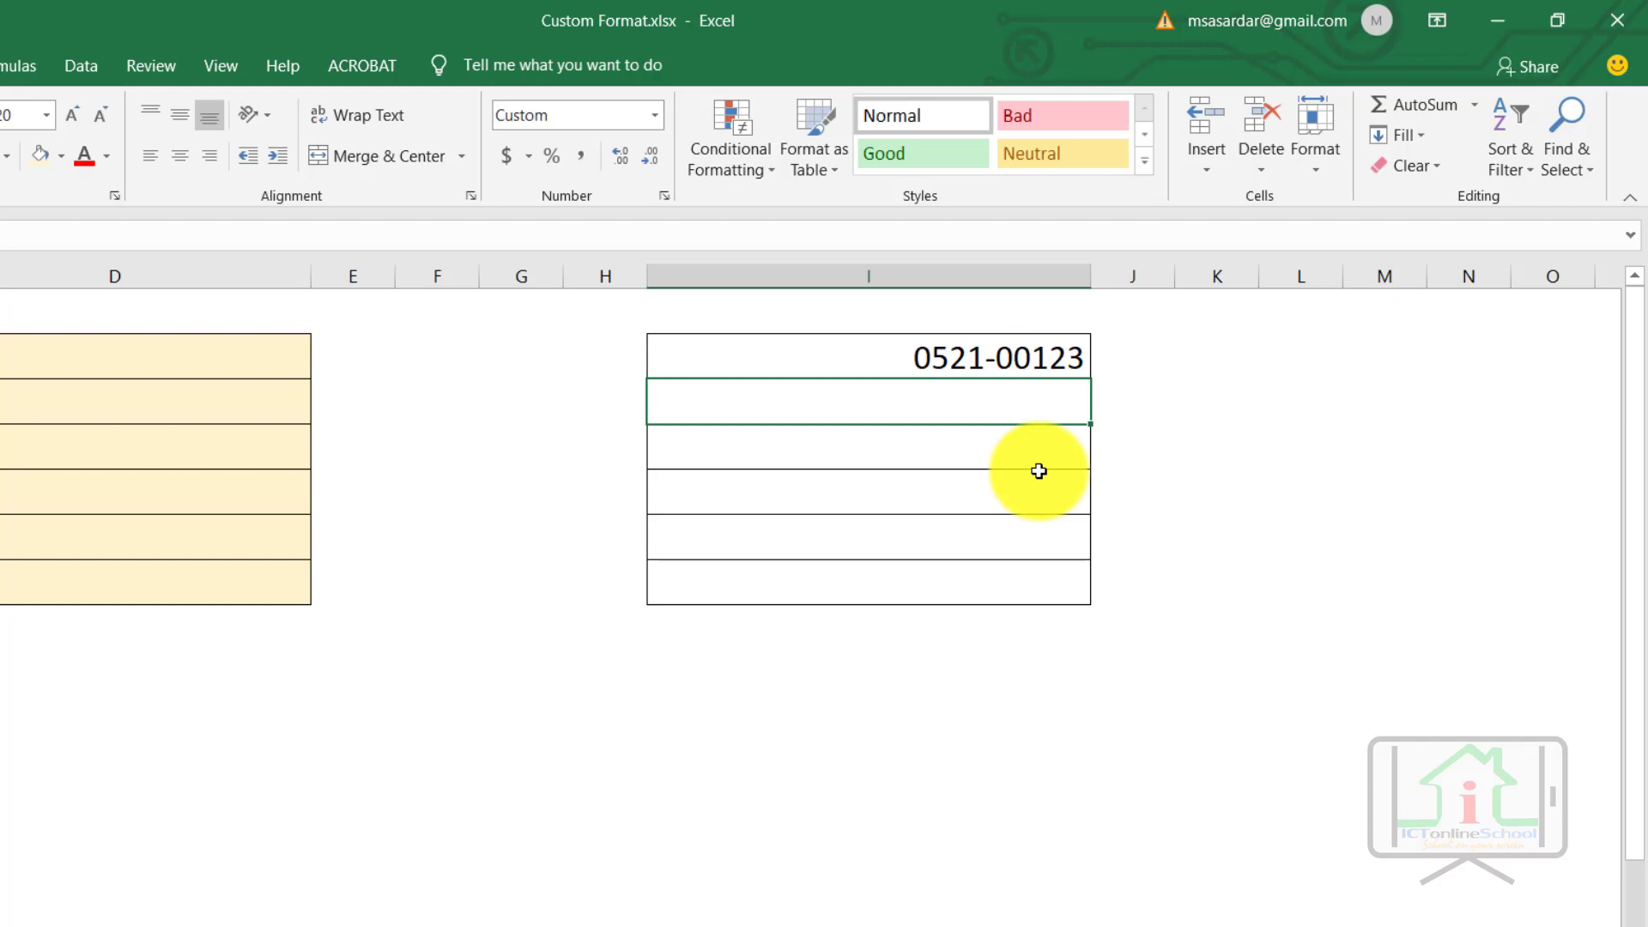
text(2547)
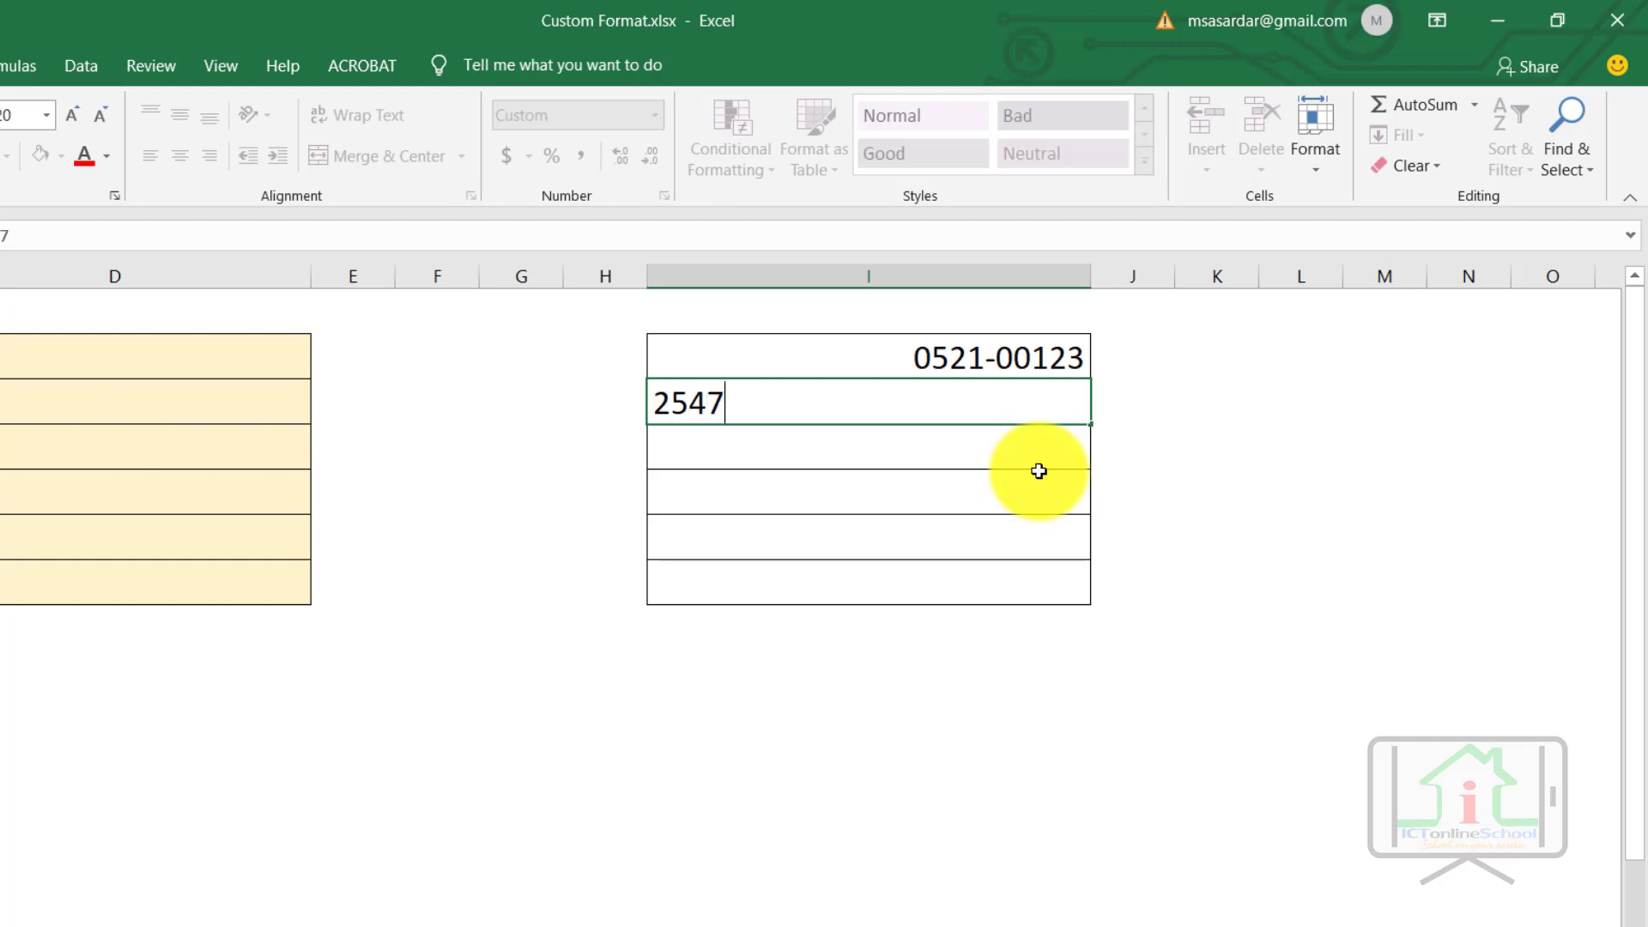
text(8)
key(Return)
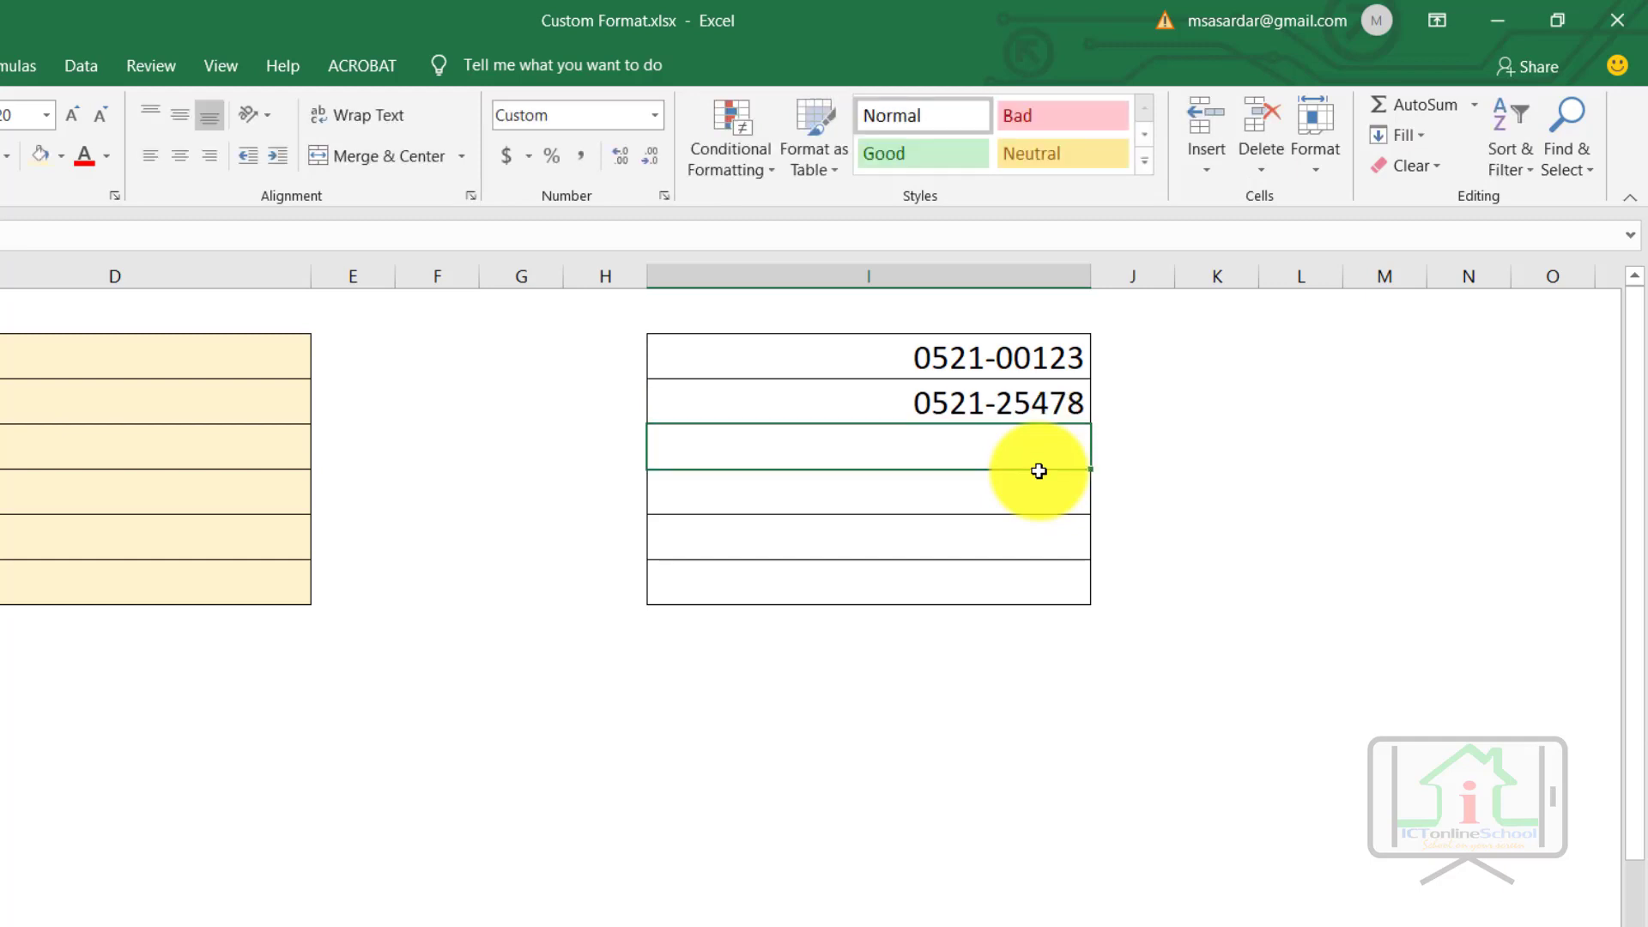
shift+click(1037, 581)
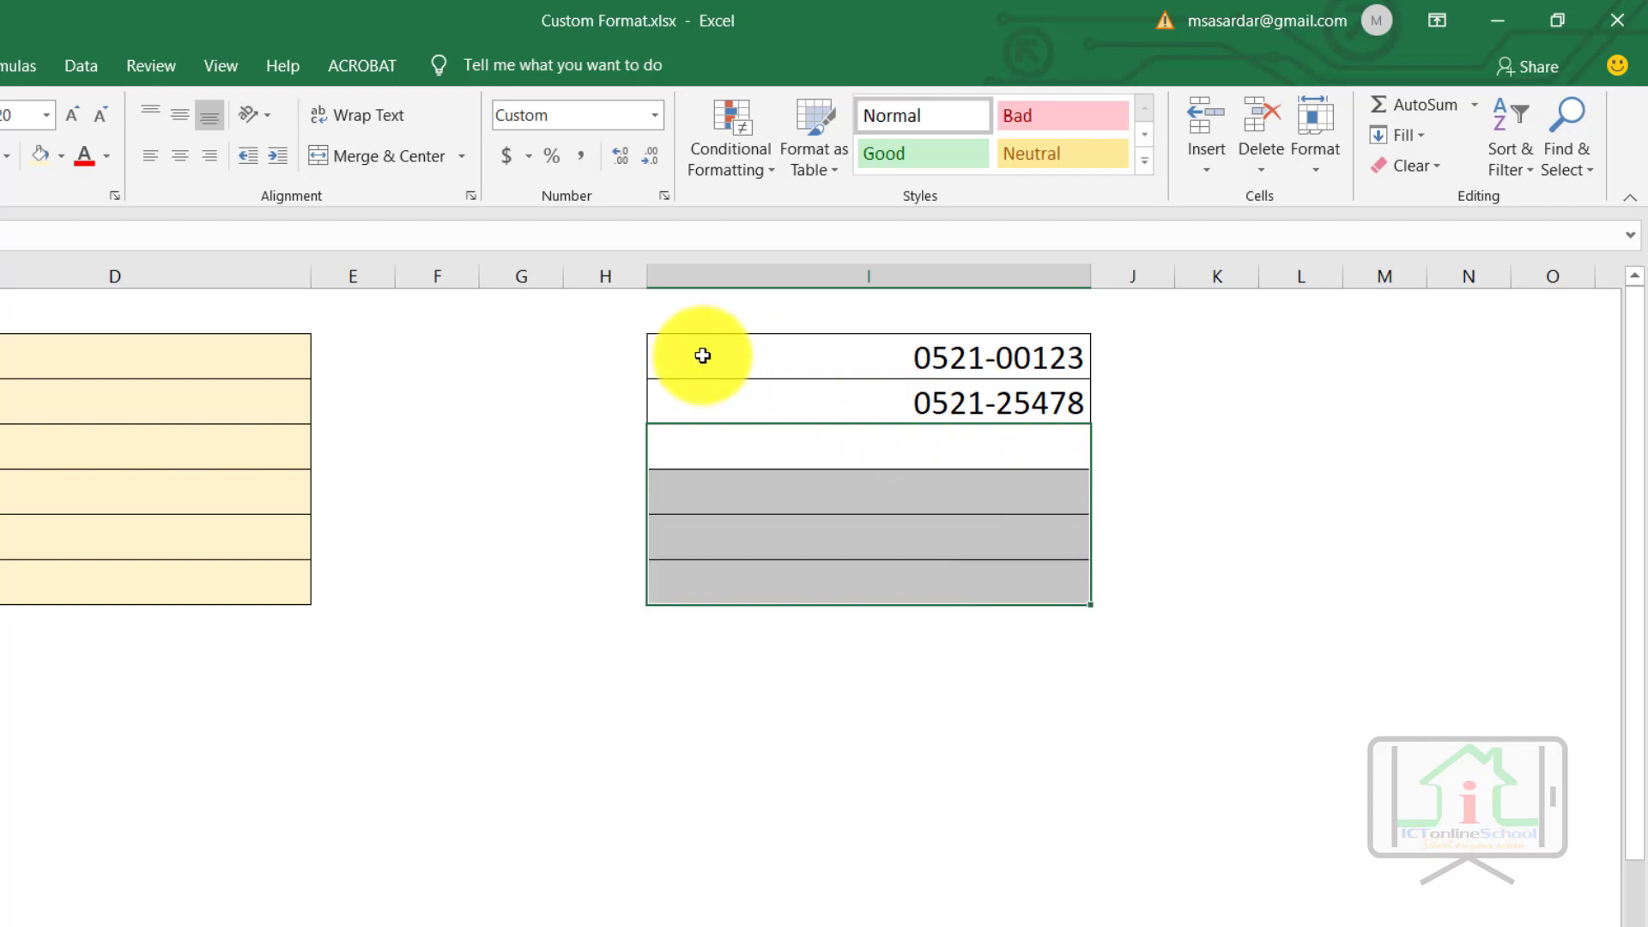
Change the column I custom format code from 0521-00000 to 0521-#####.
click(663, 196)
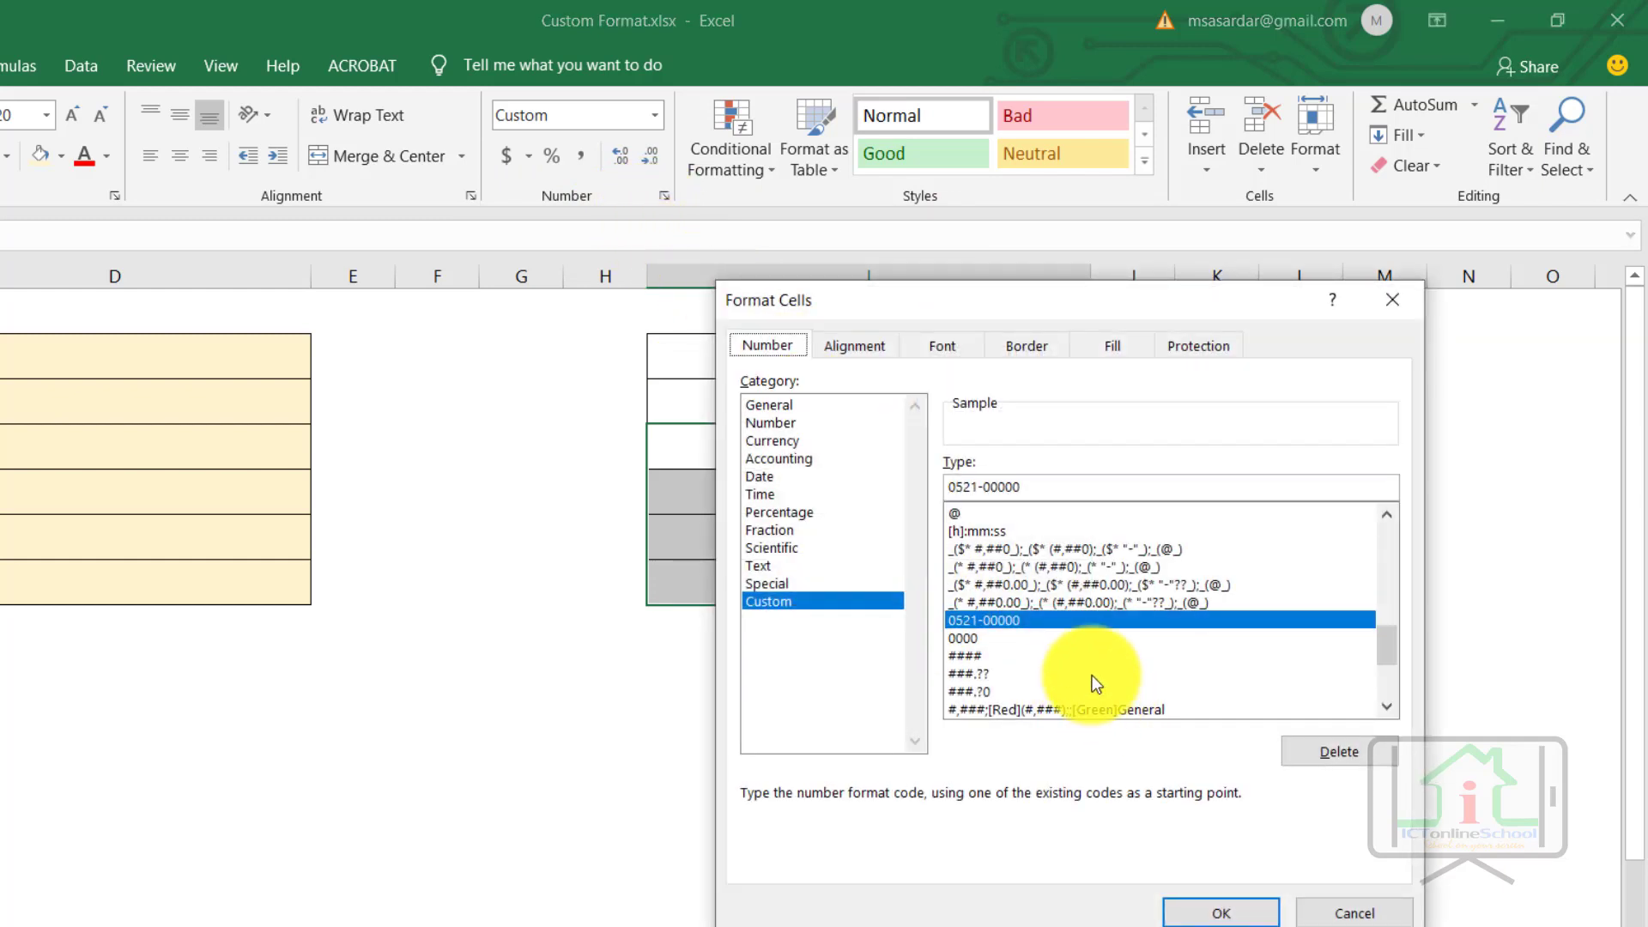
click(1052, 488)
key(BackSpace)
key(BackSpace)
key(BackSpace)
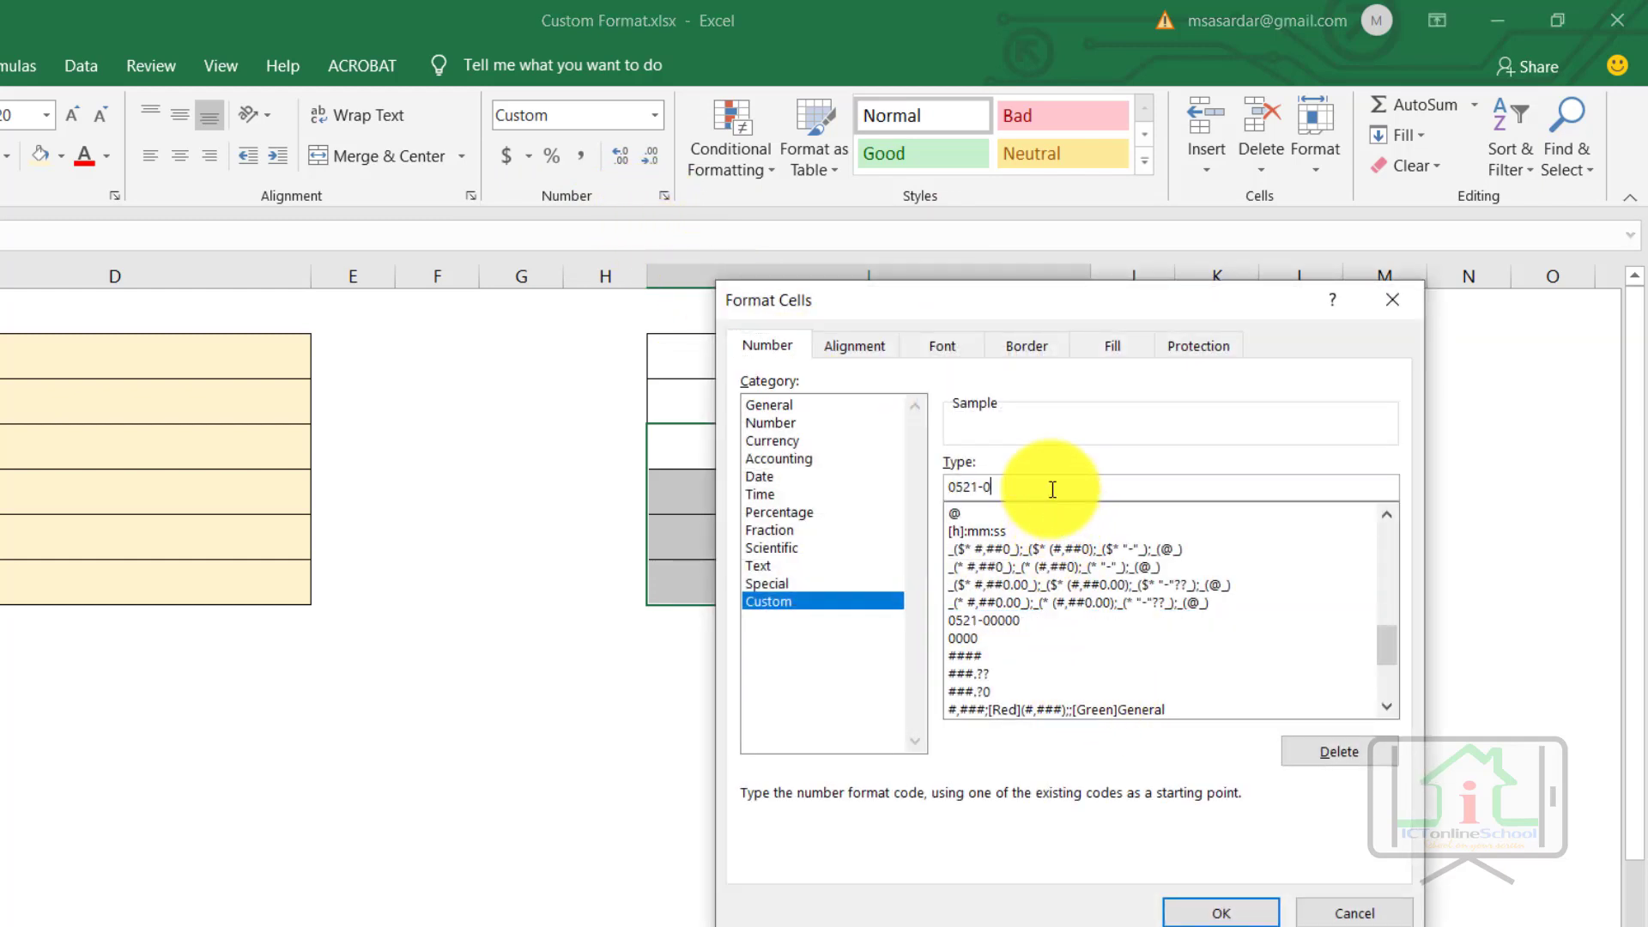
key(BackSpace)
text(##)
text(###)
key(Return)
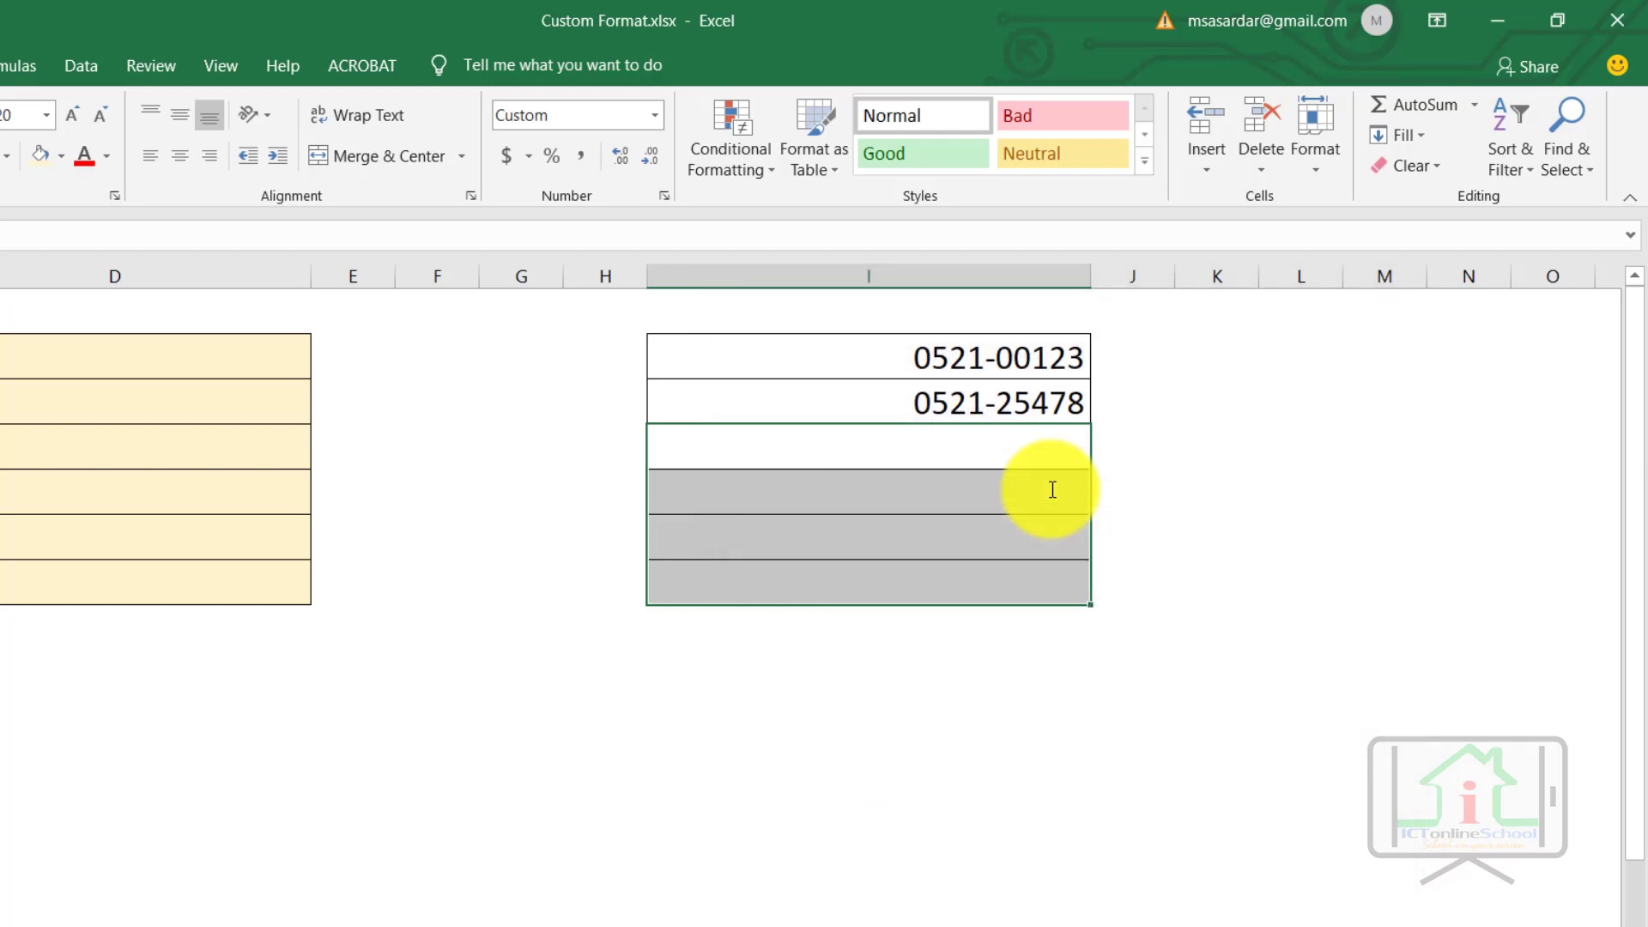
Enter 252, 2563 and 25414 in the remaining column I cells.
text(252)
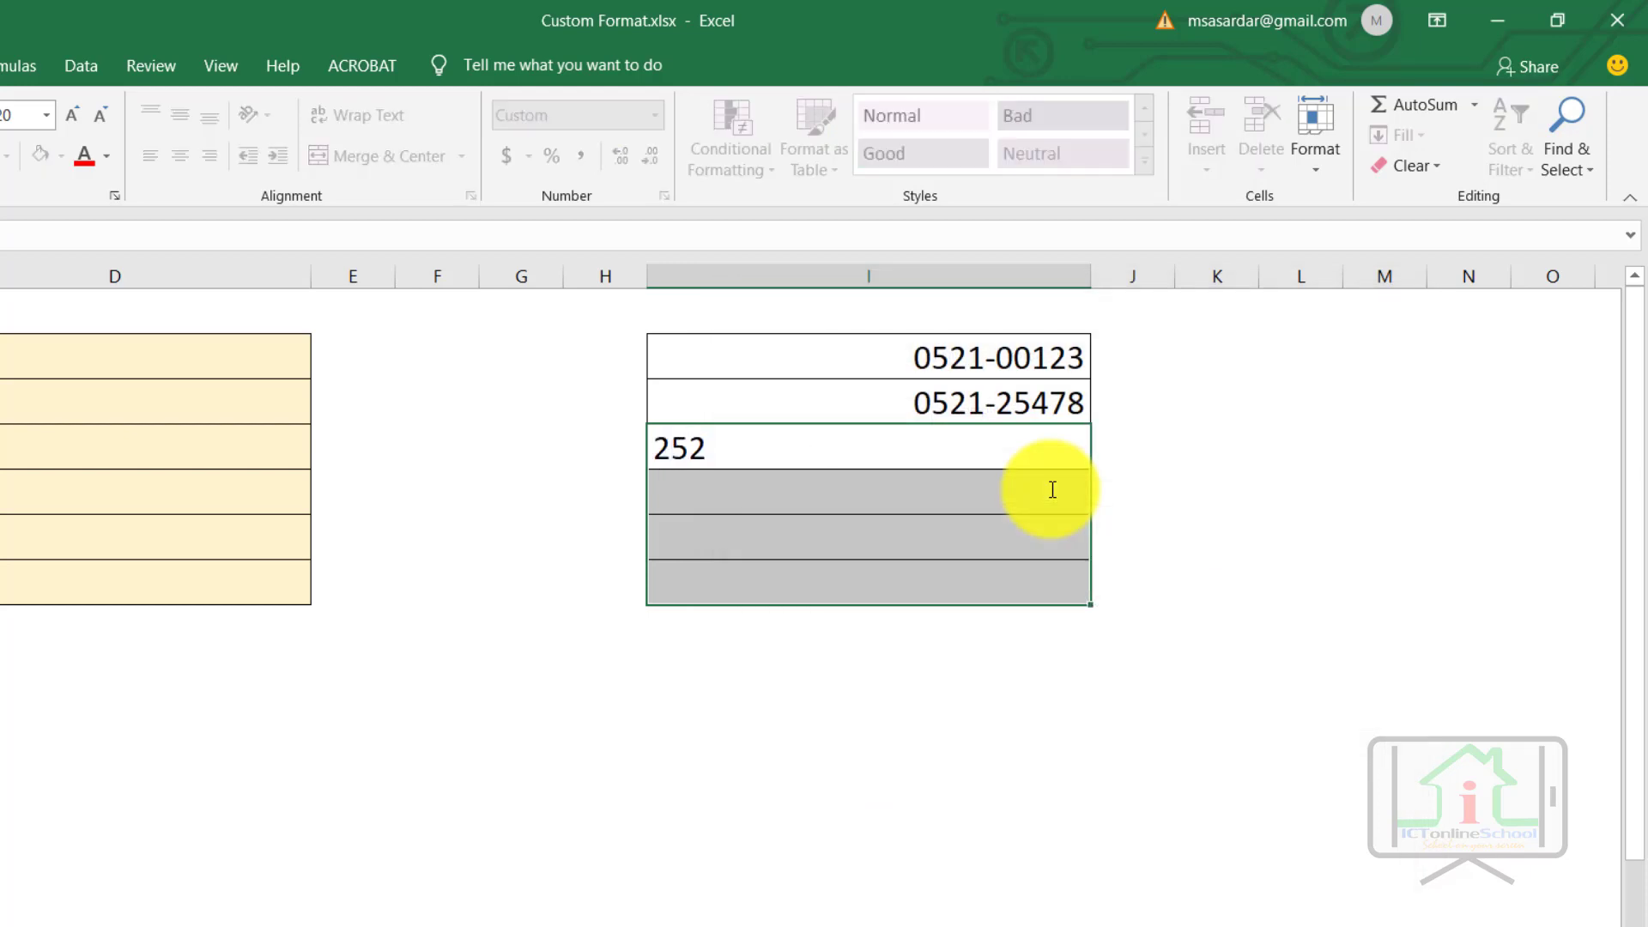
key(Return)
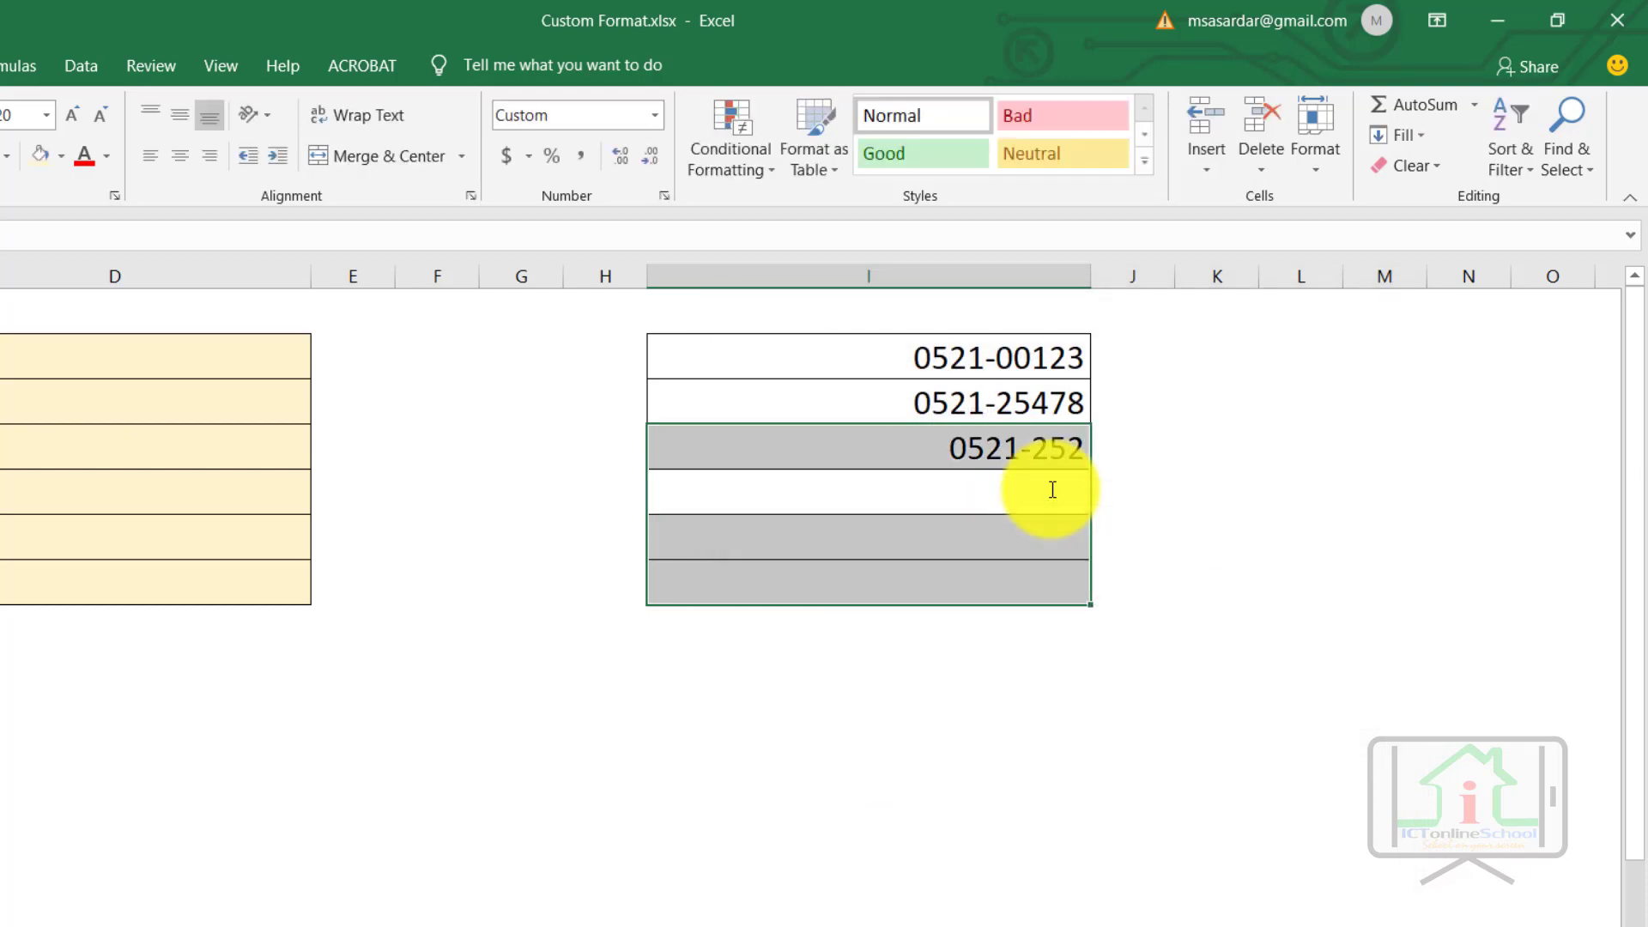
text(2563)
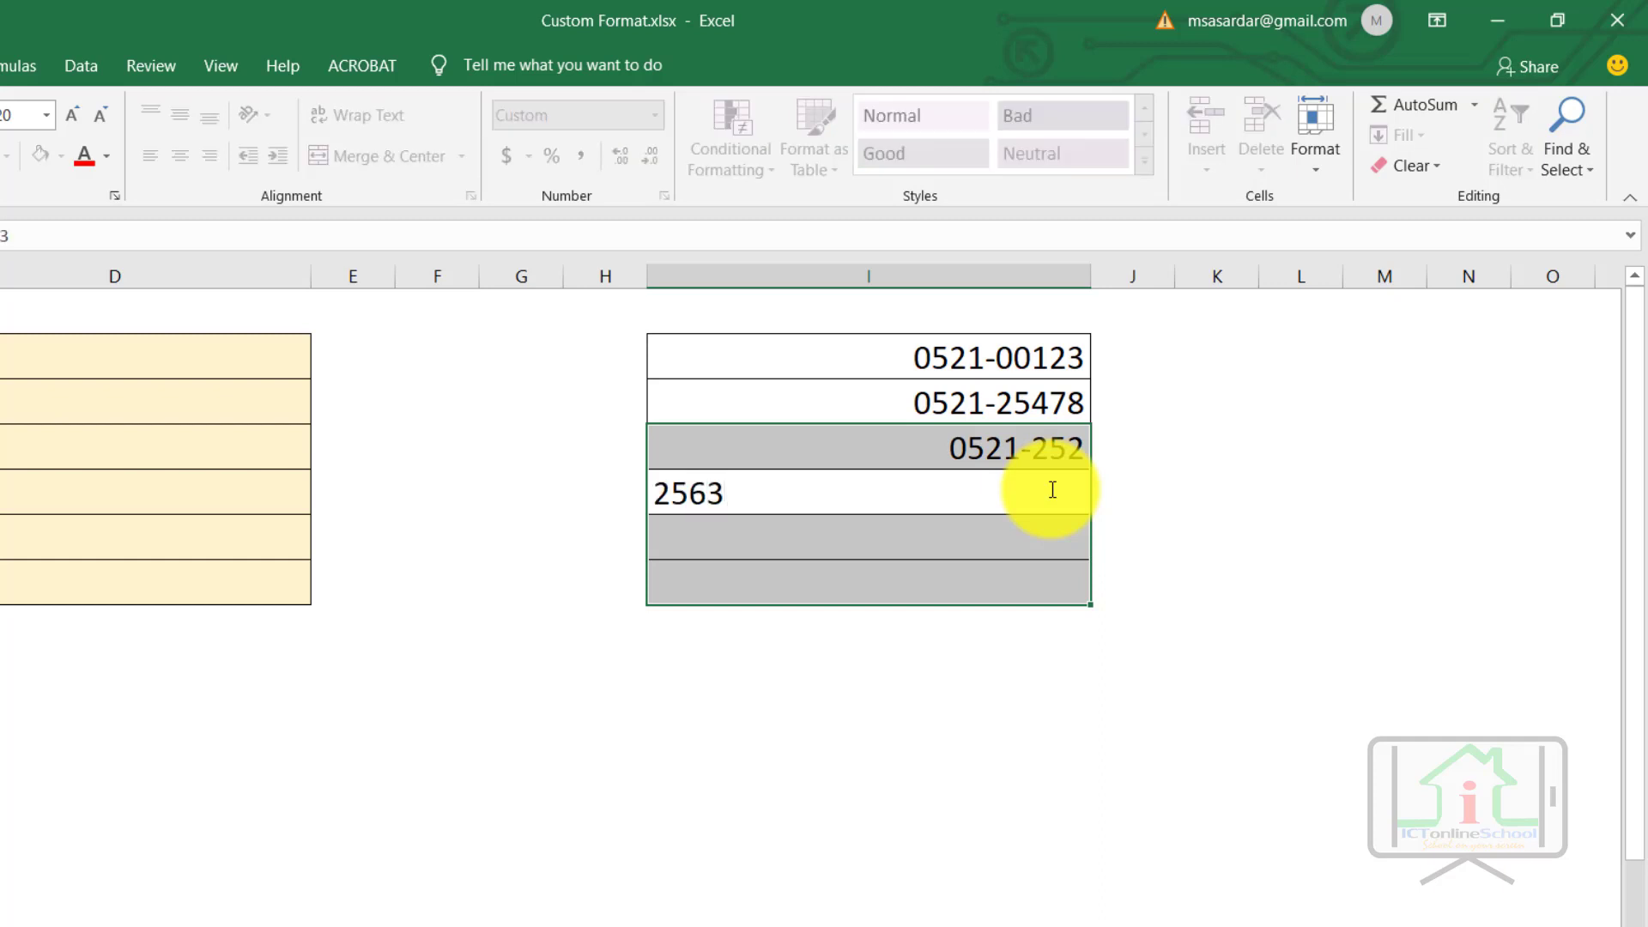
key(Return)
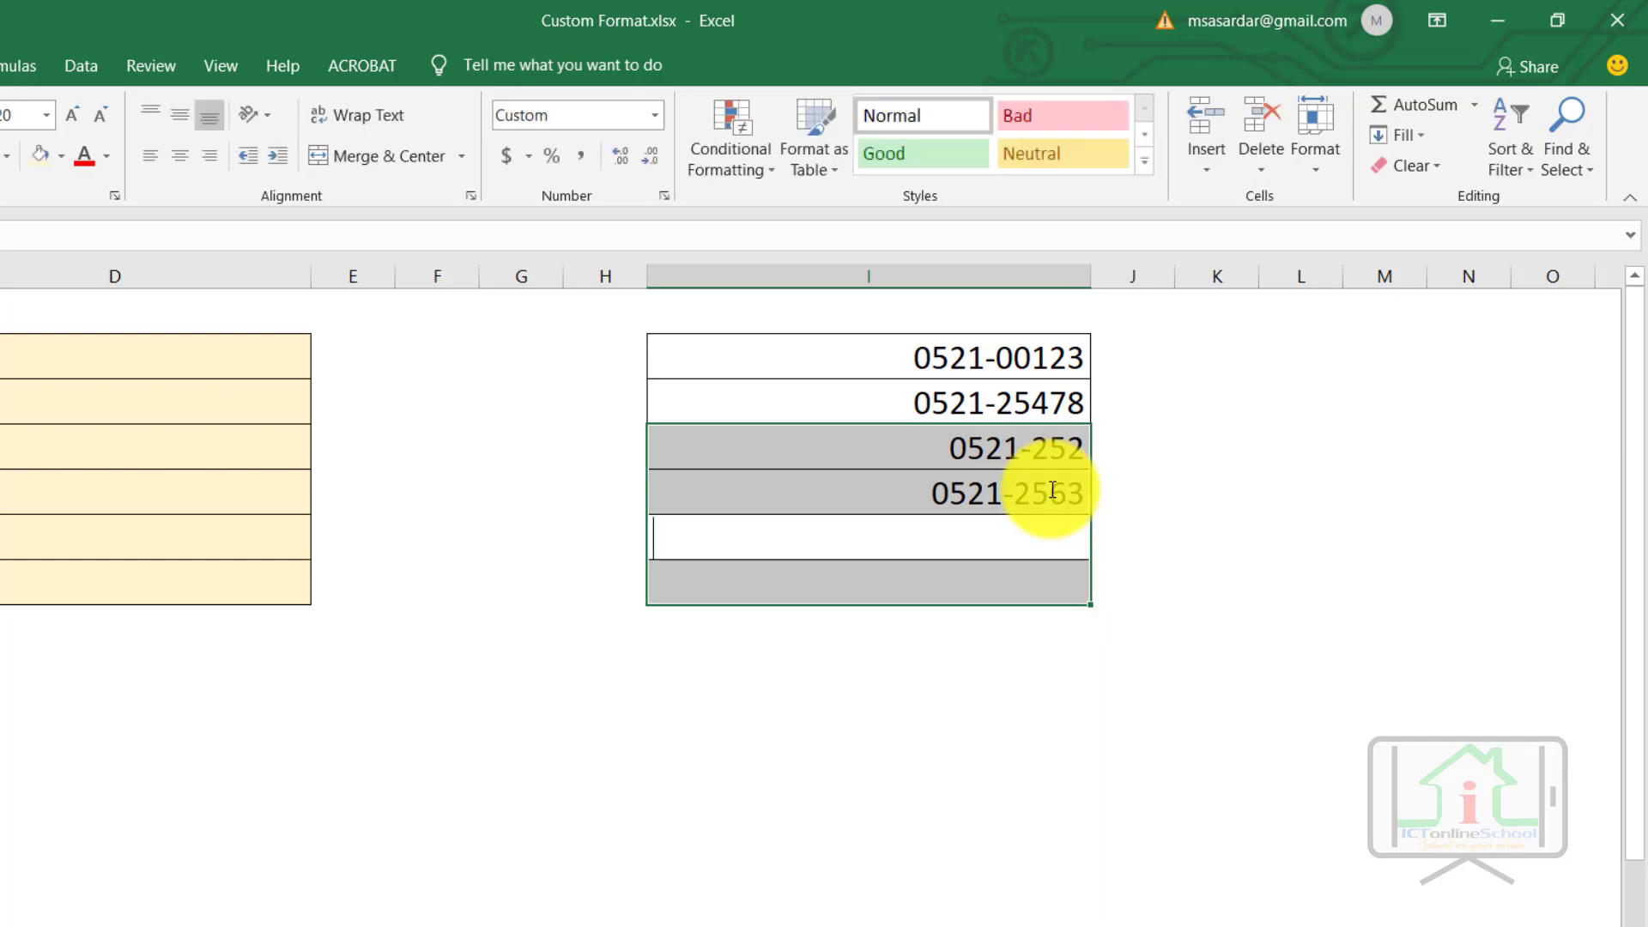
text(25414)
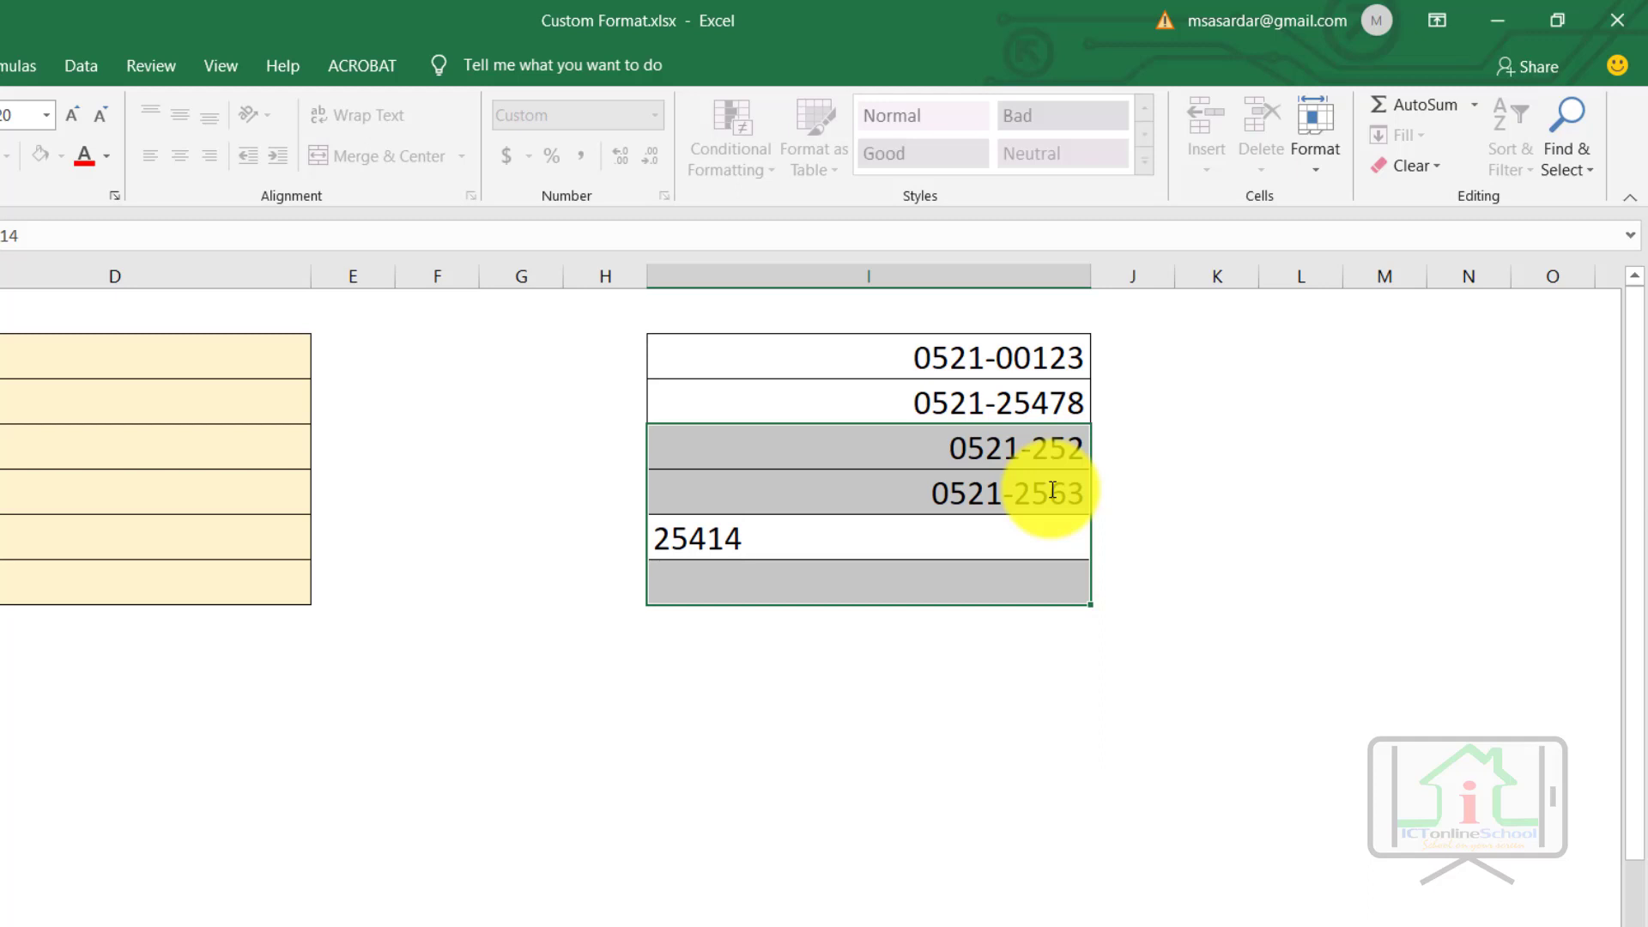
key(Return)
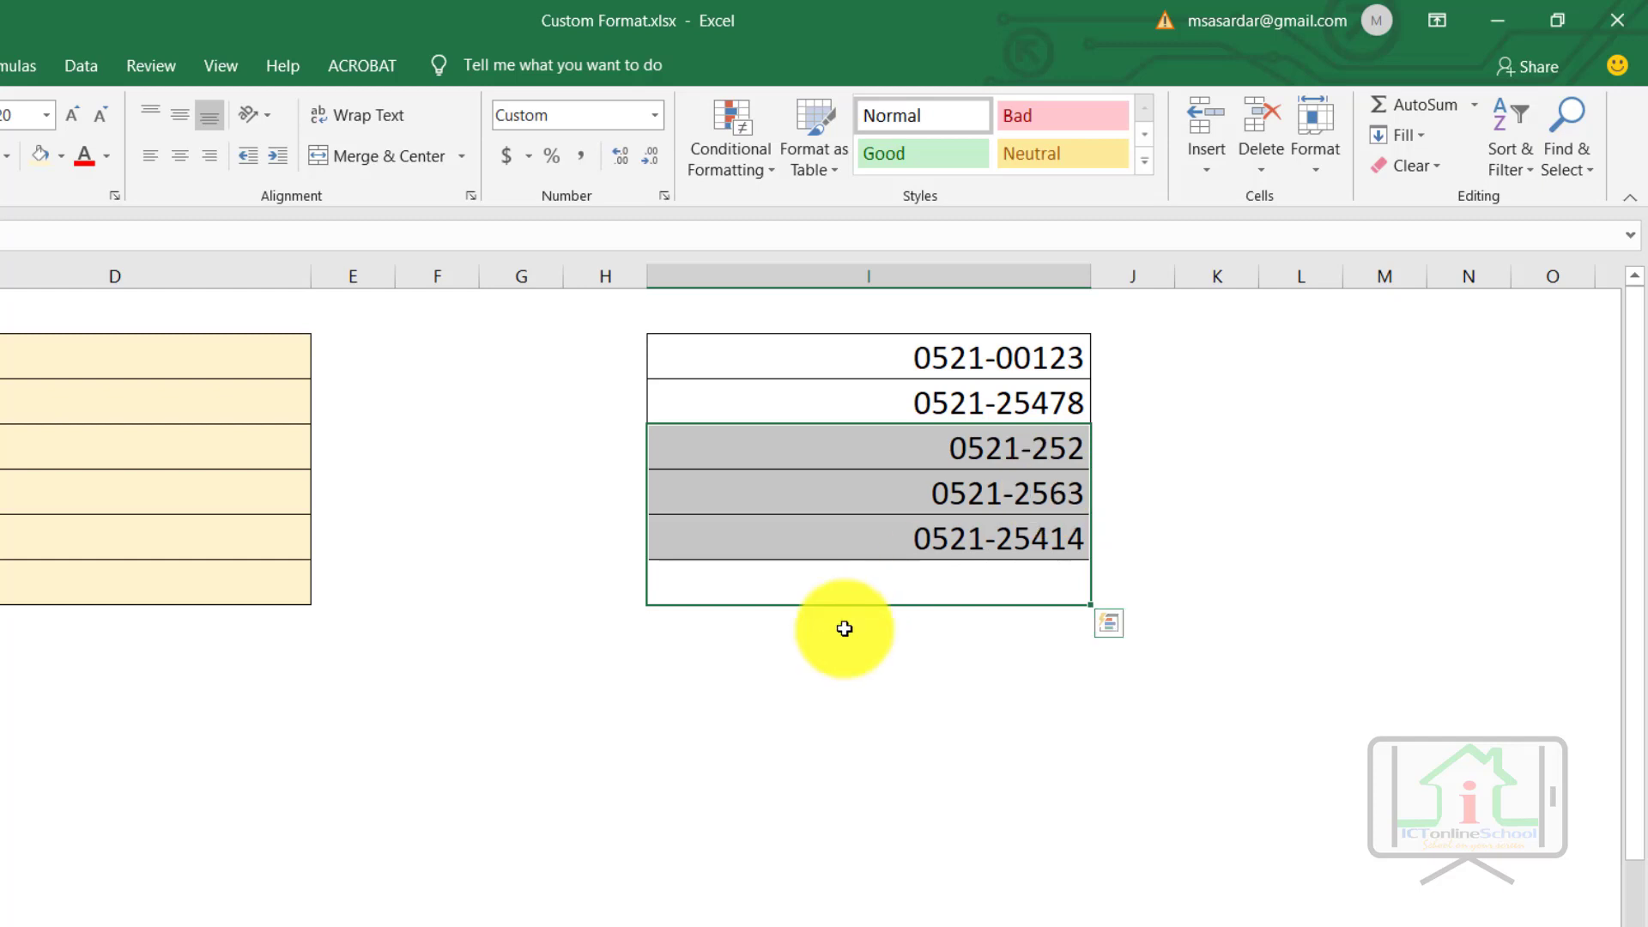
key(Escape)
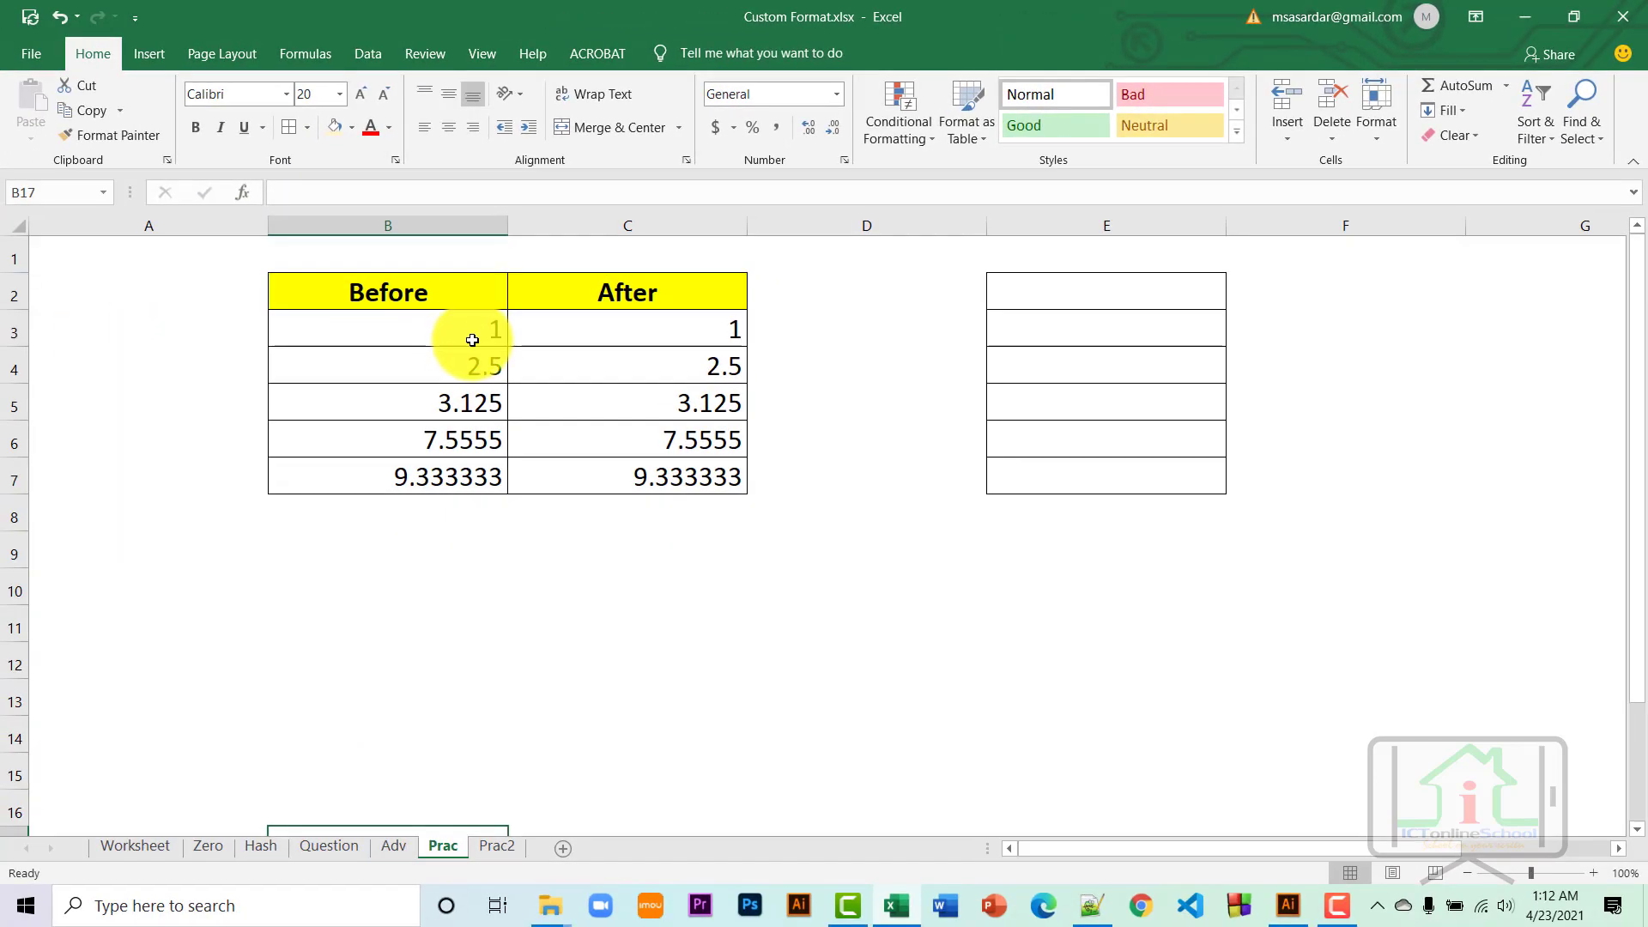
Format the After values C3:C7 with the custom code 0.000 for three decimals.
click(466, 323)
drag(466, 322, 460, 465)
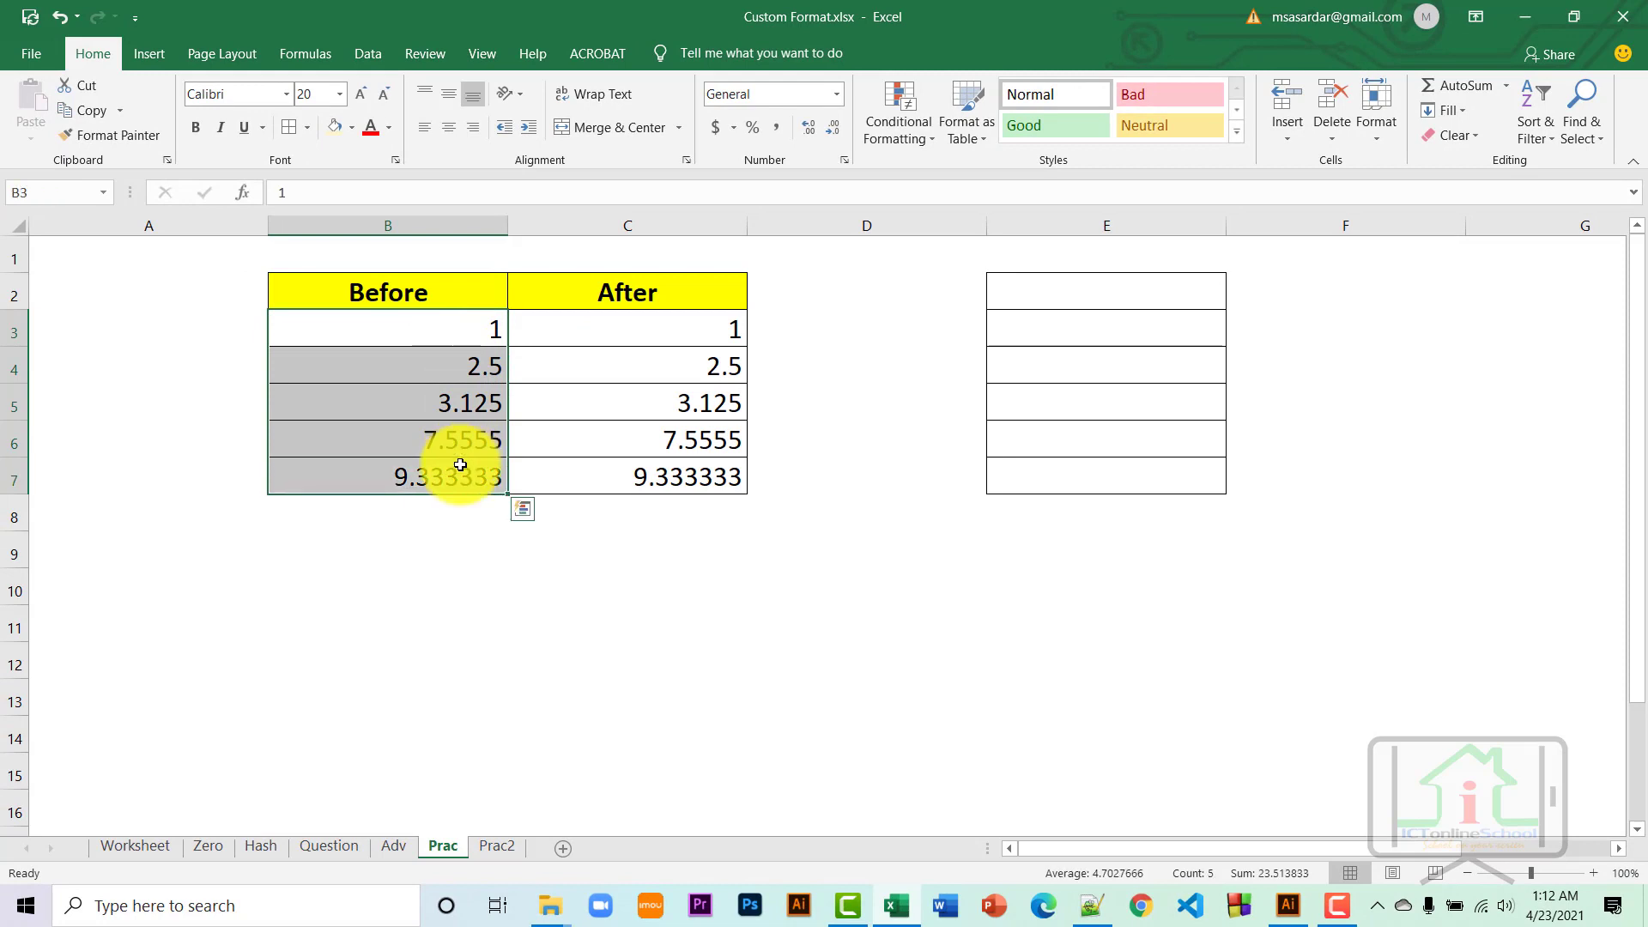
drag(702, 326, 700, 473)
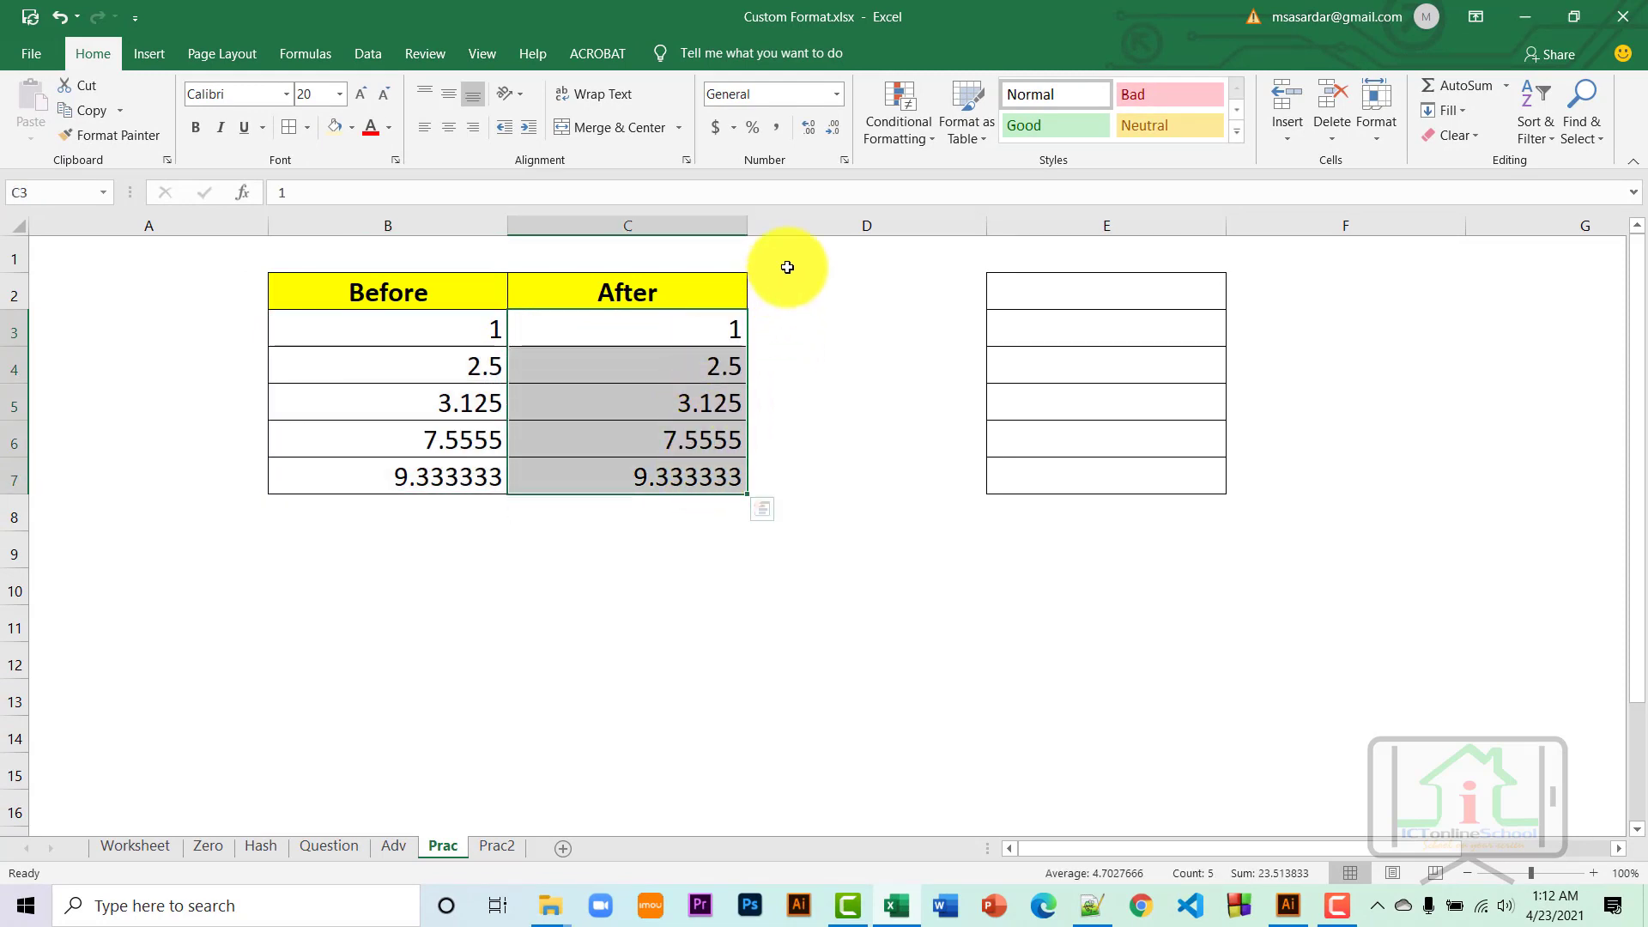
key(ctrl+1)
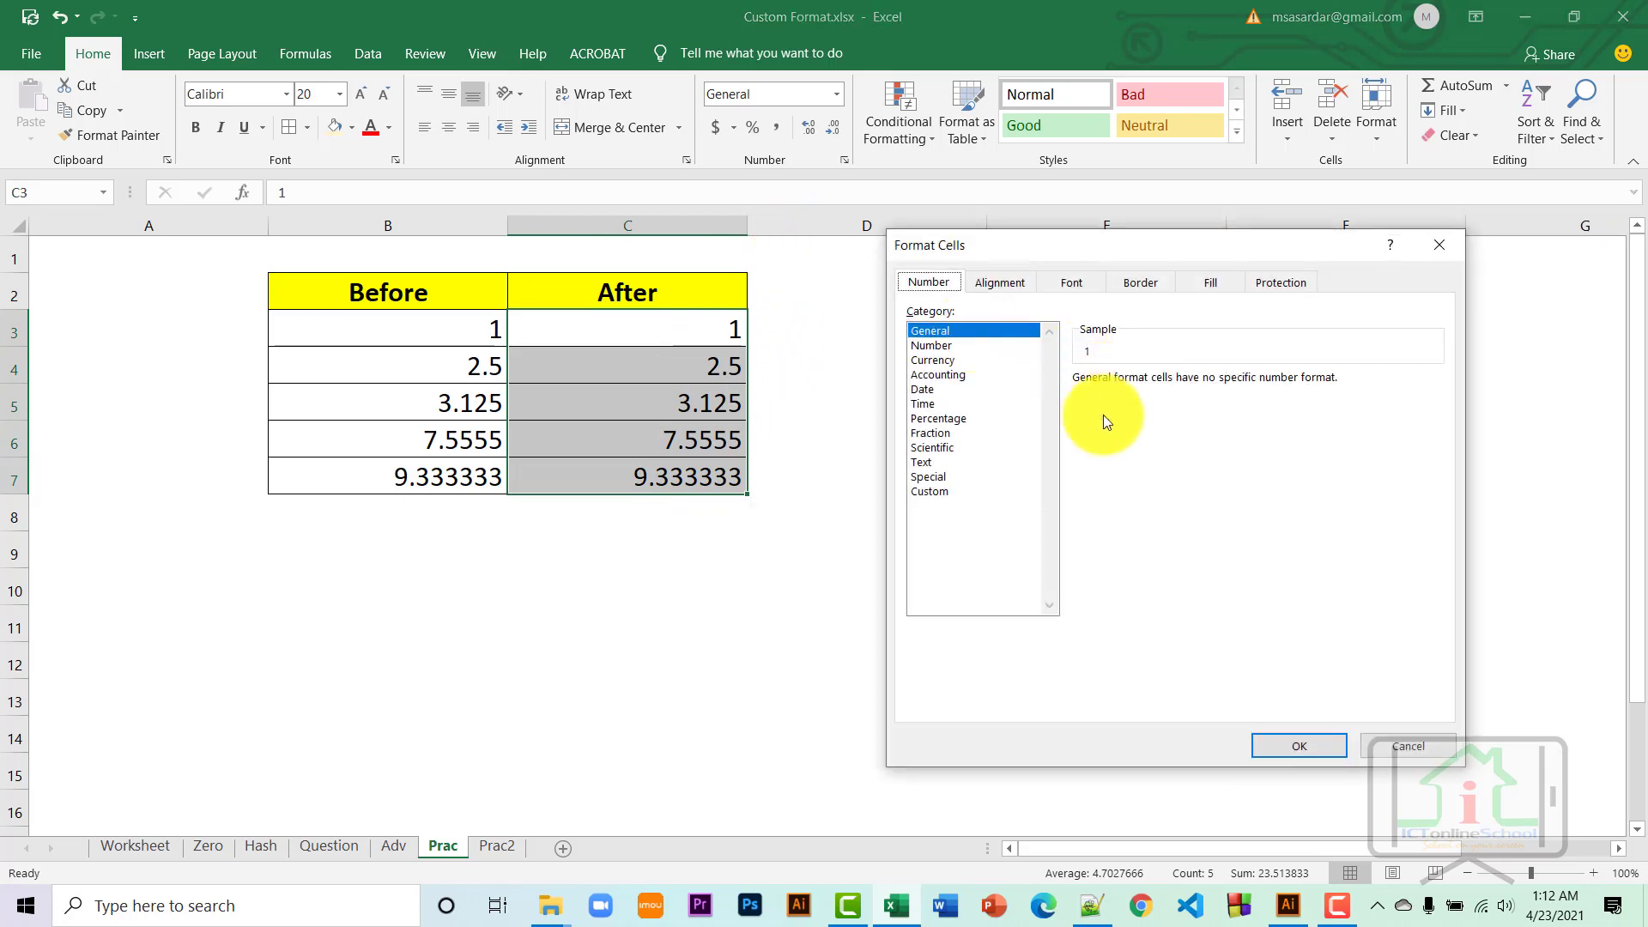
click(929, 491)
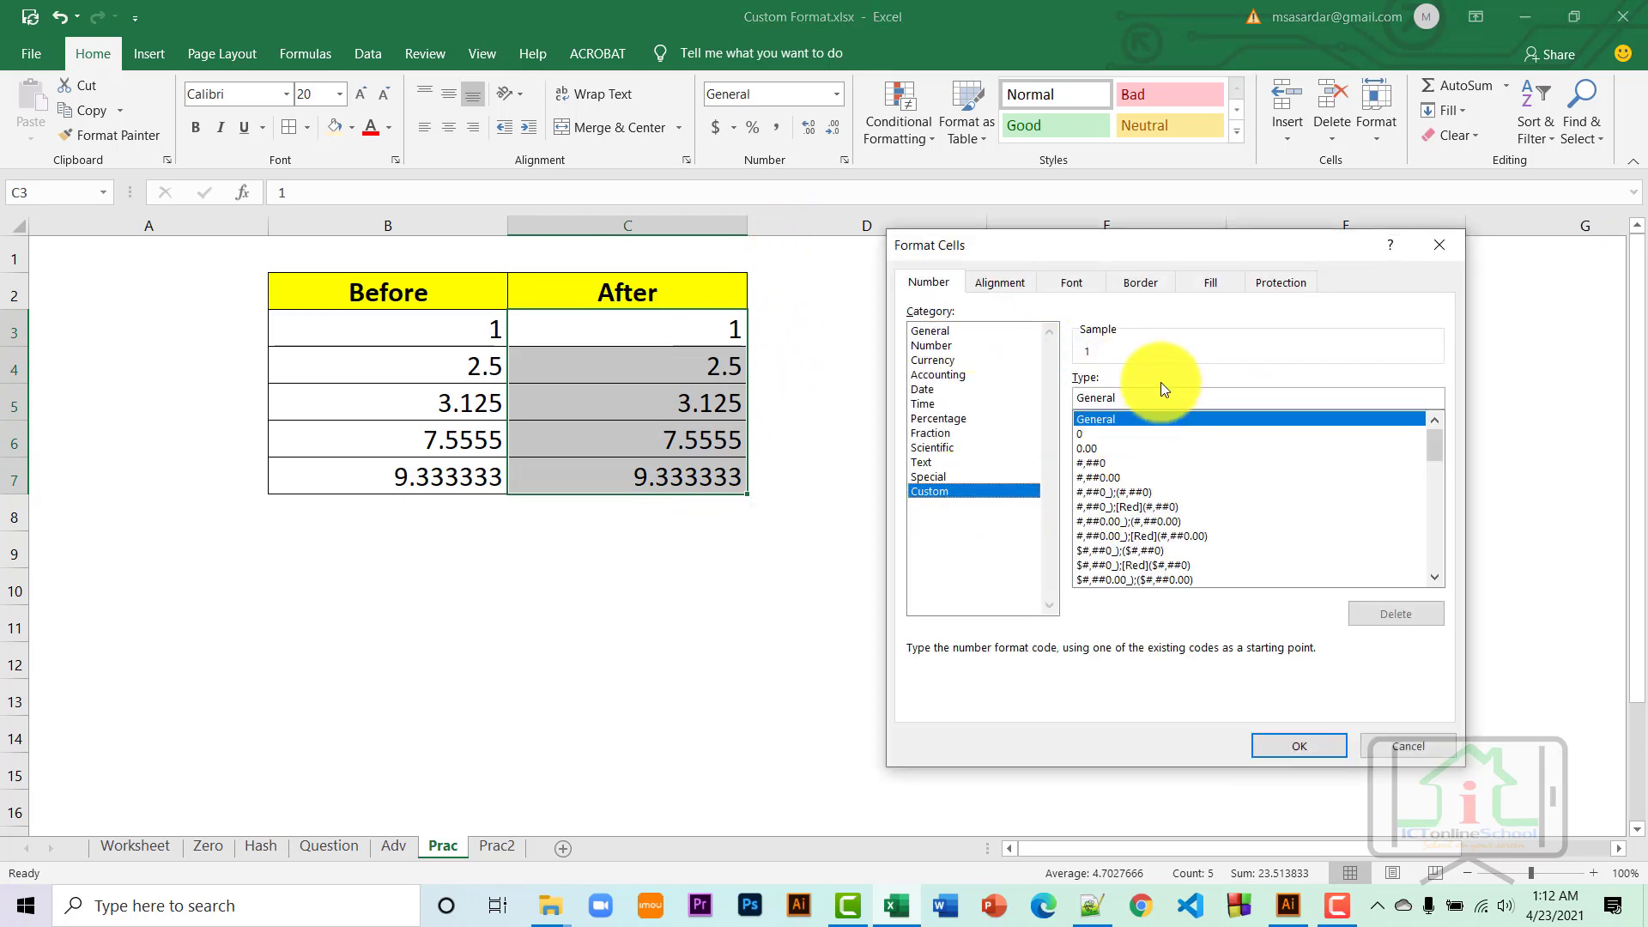
double_click(1116, 397)
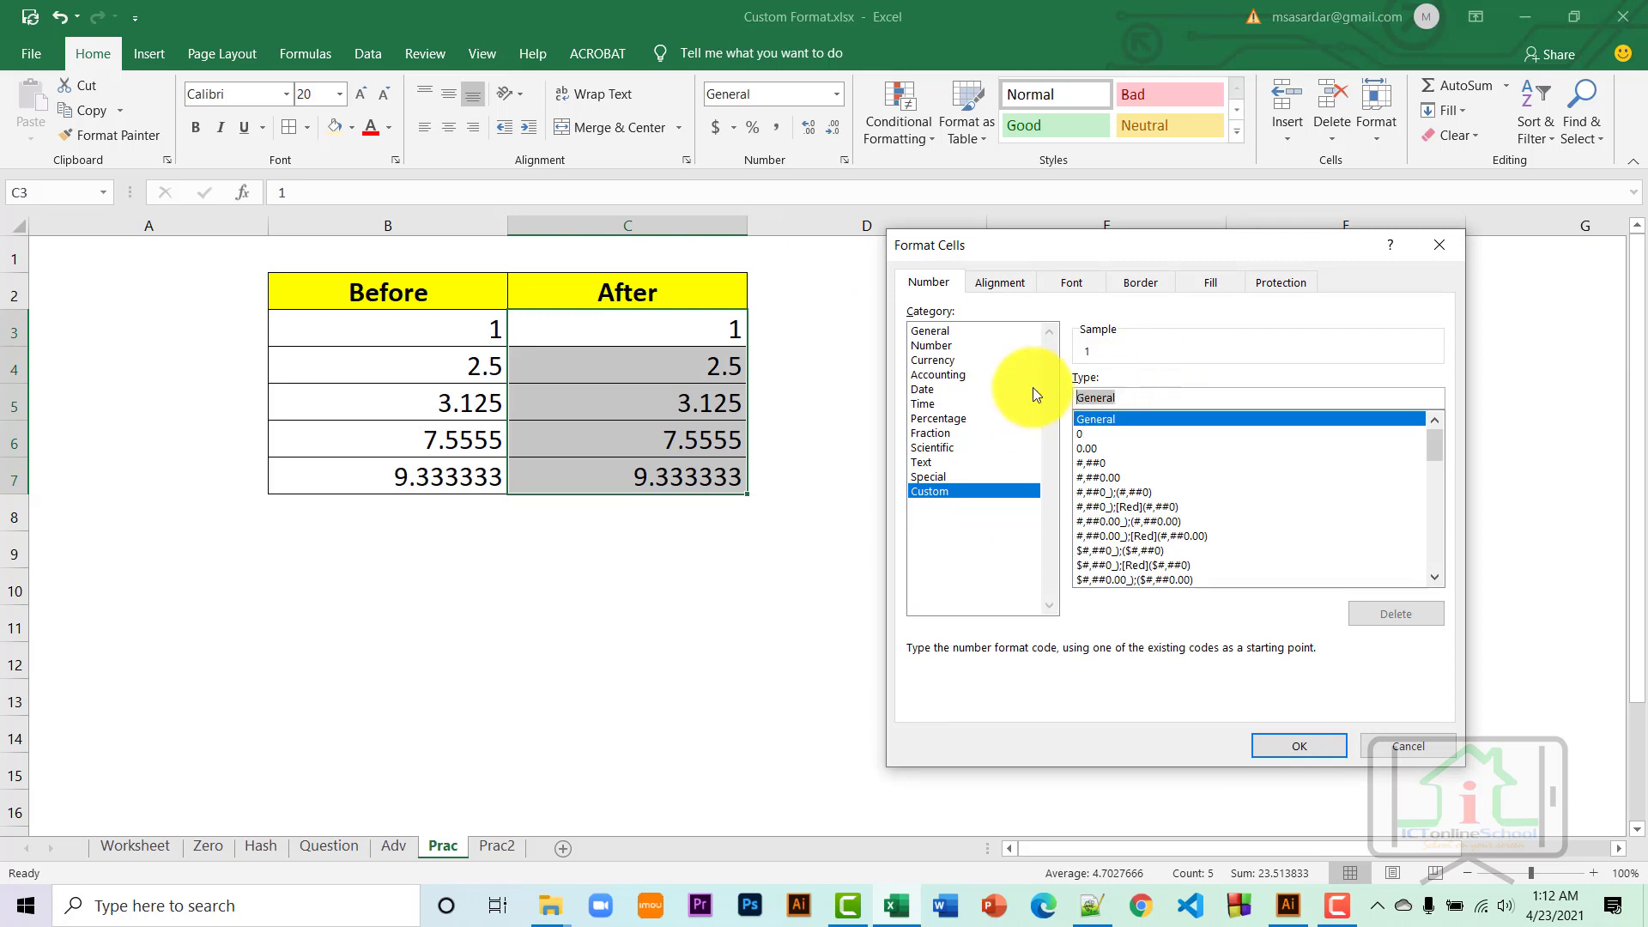
text(0)
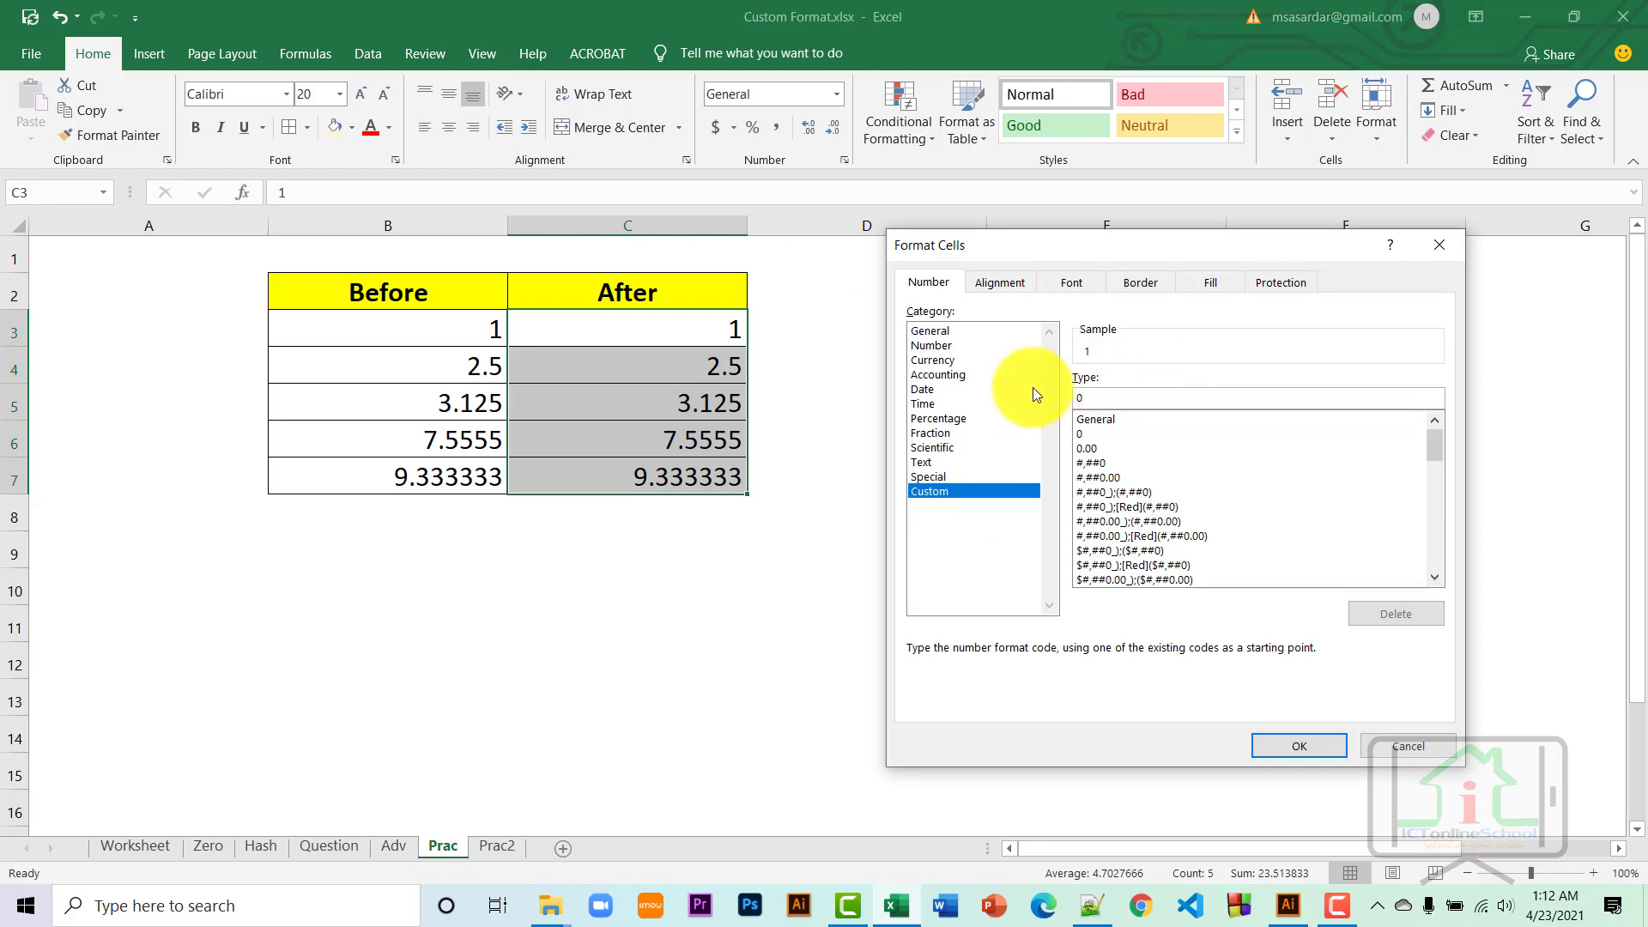
text(.000)
key(Return)
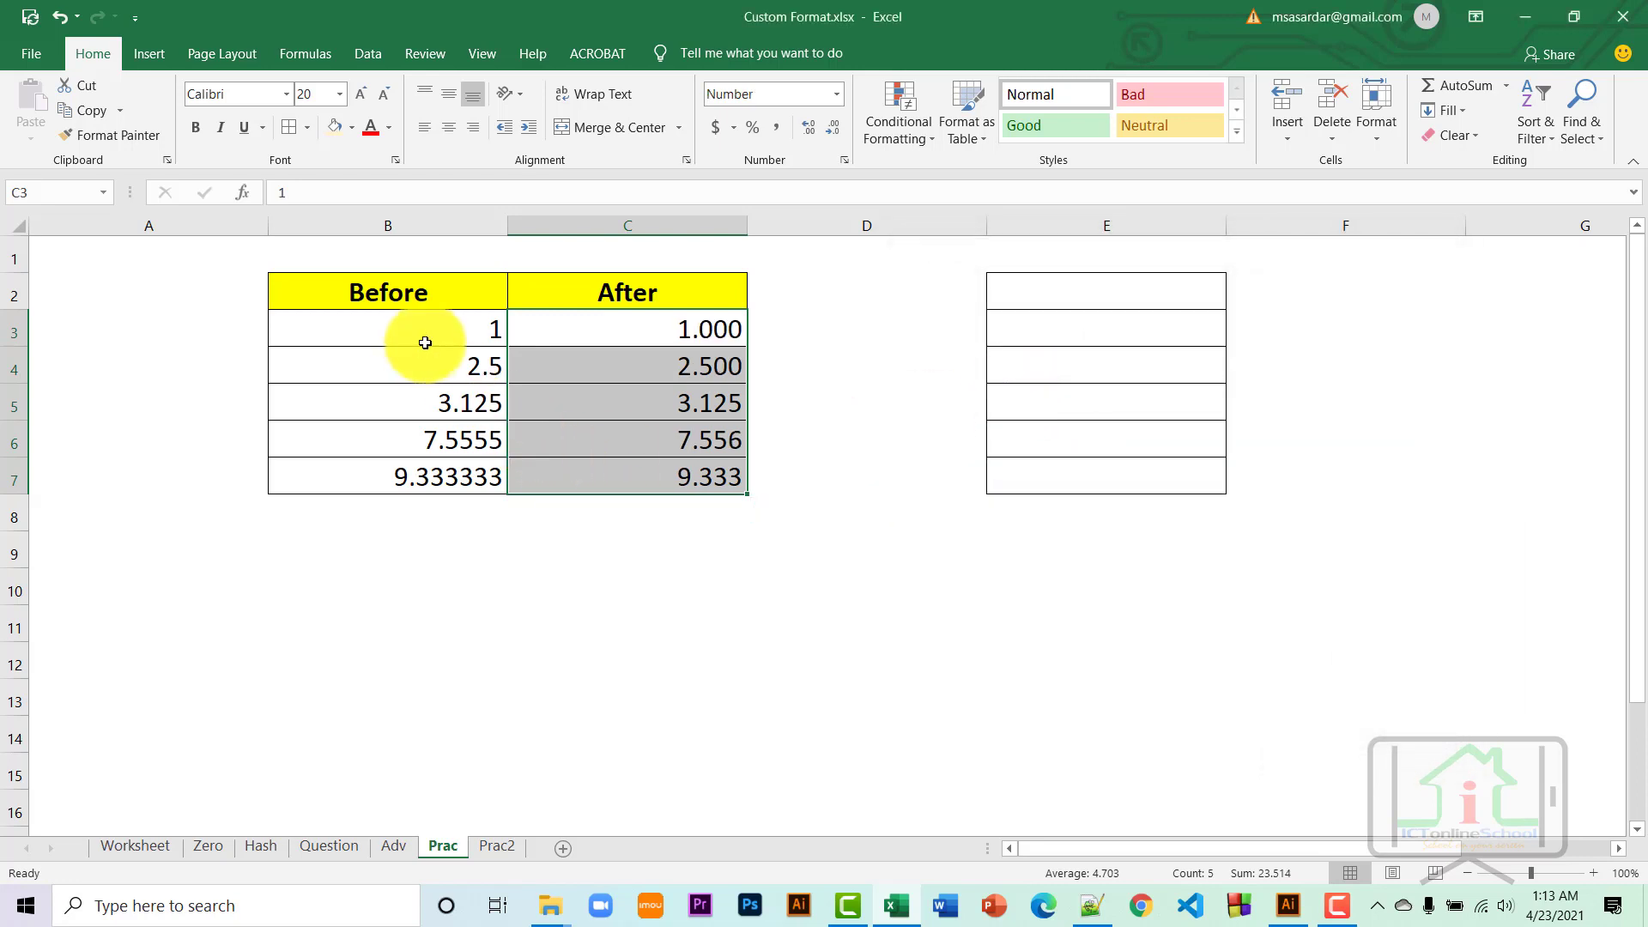
Compare the Before and After columns, then move to the Prac2 sheet.
drag(425, 342, 416, 470)
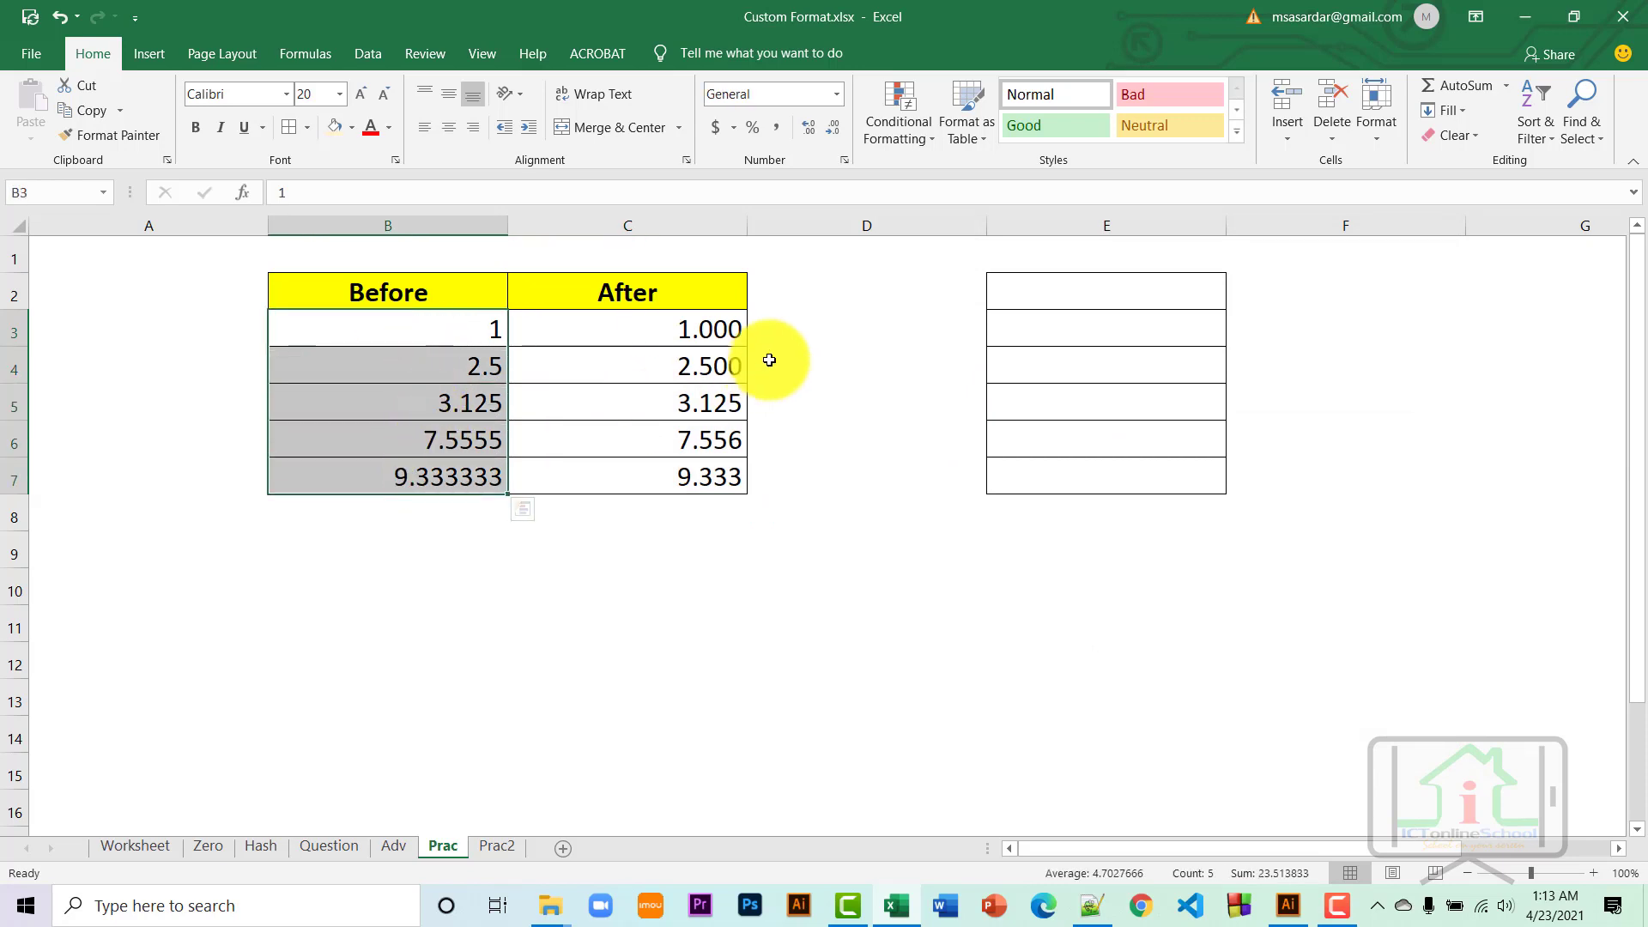
drag(680, 331, 680, 477)
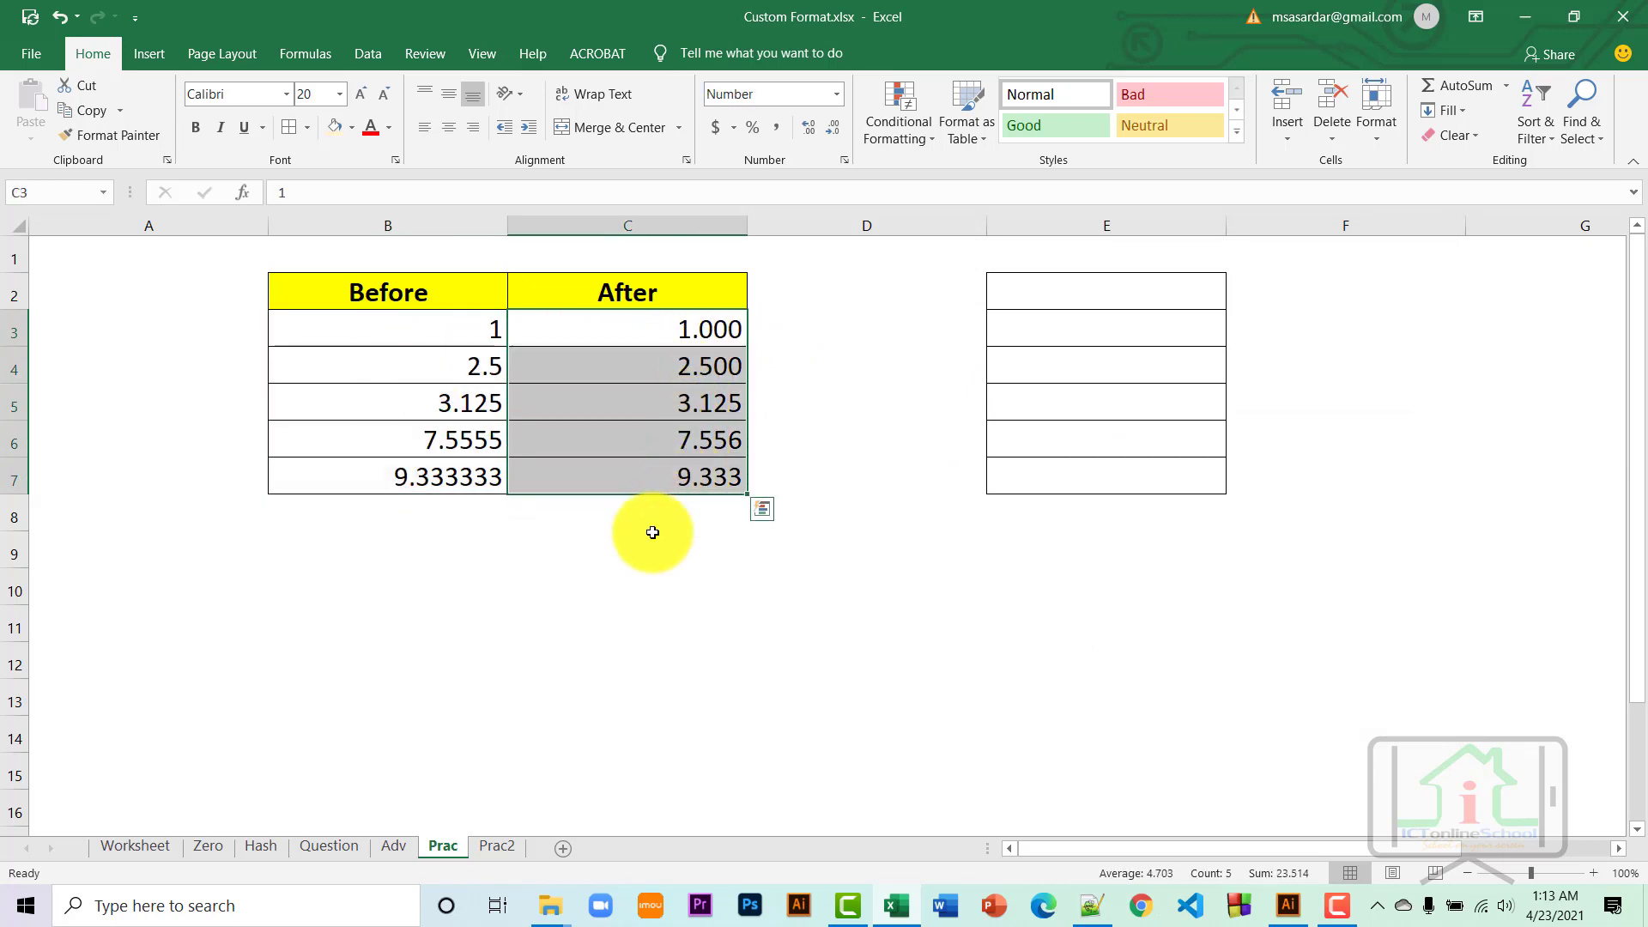
drag(430, 357, 437, 464)
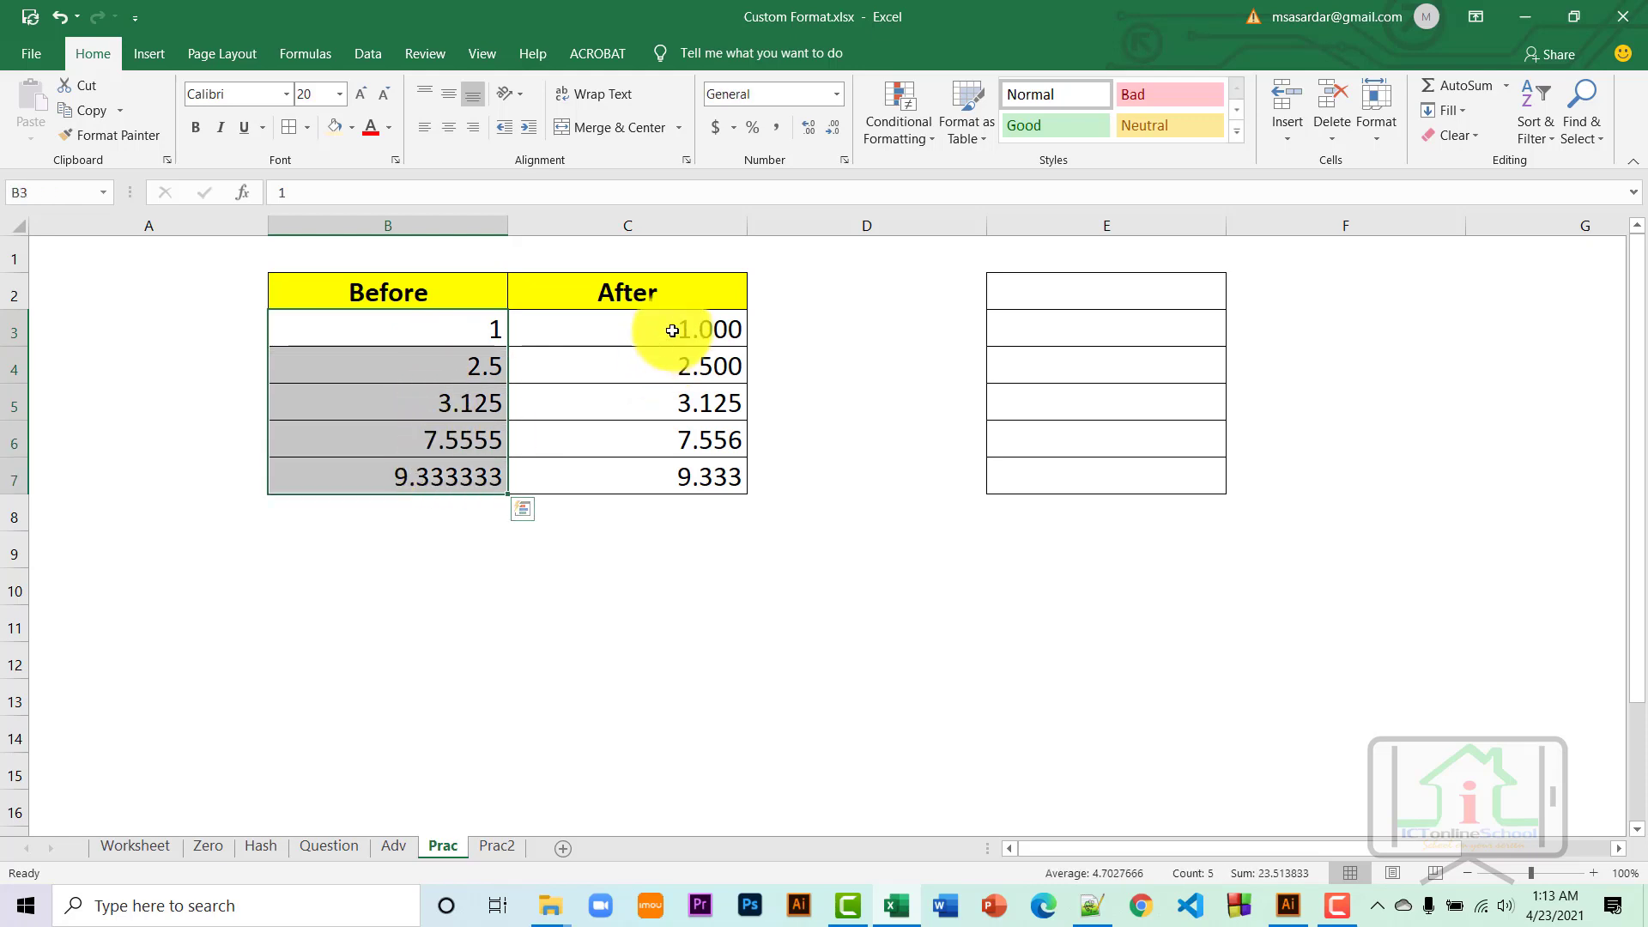
drag(689, 331, 682, 466)
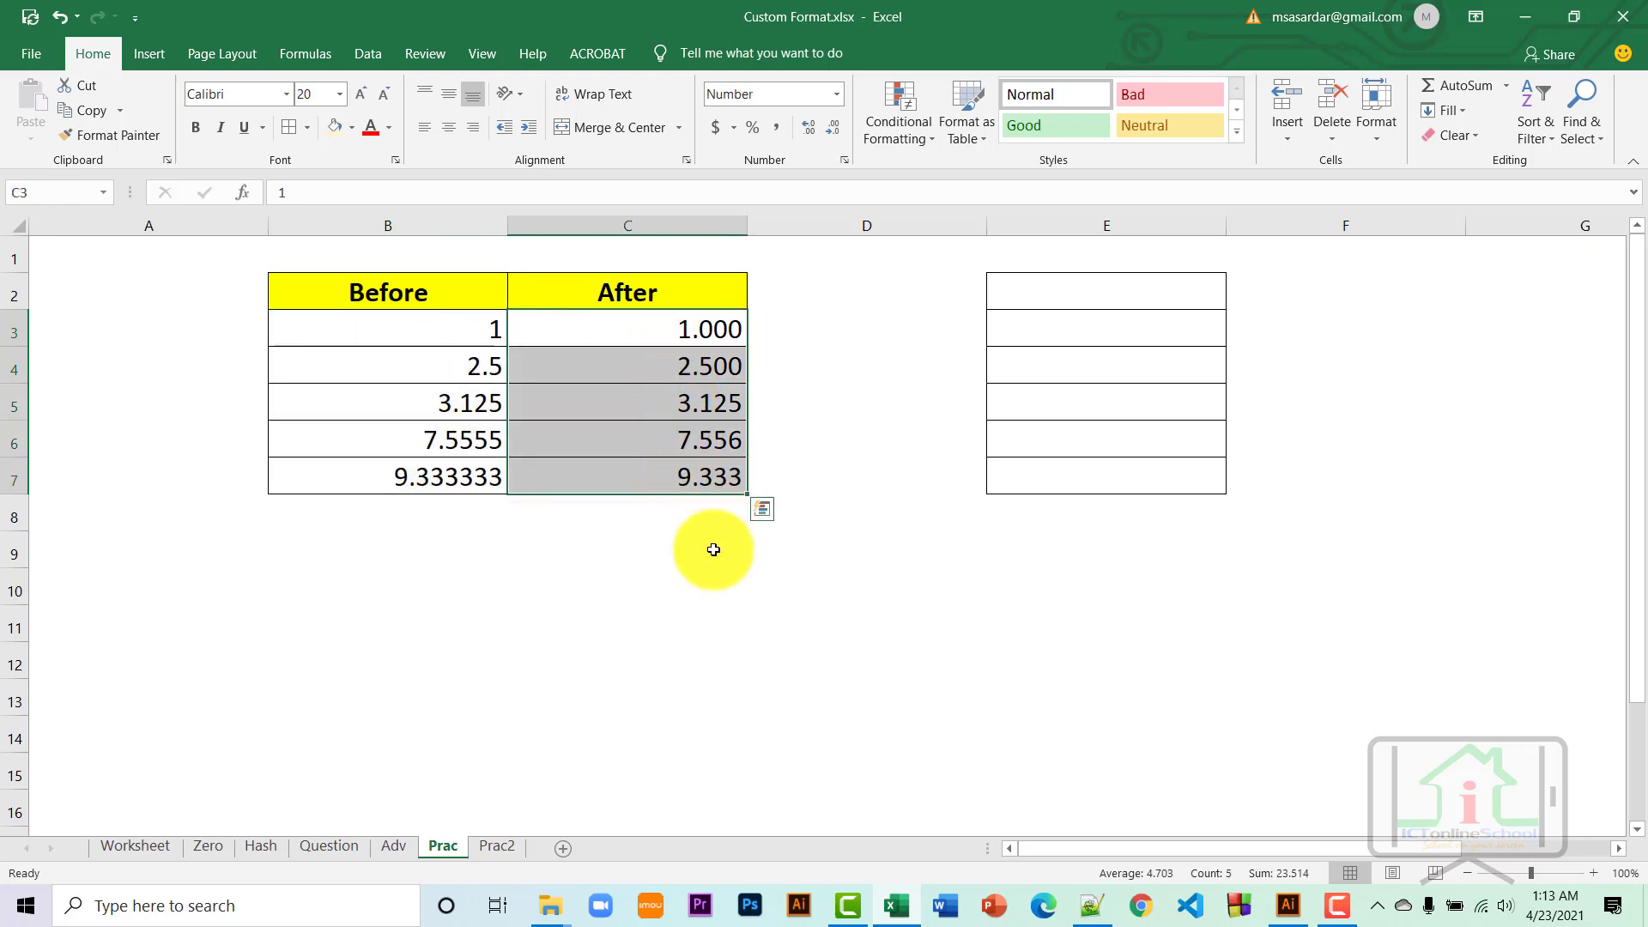
click(499, 847)
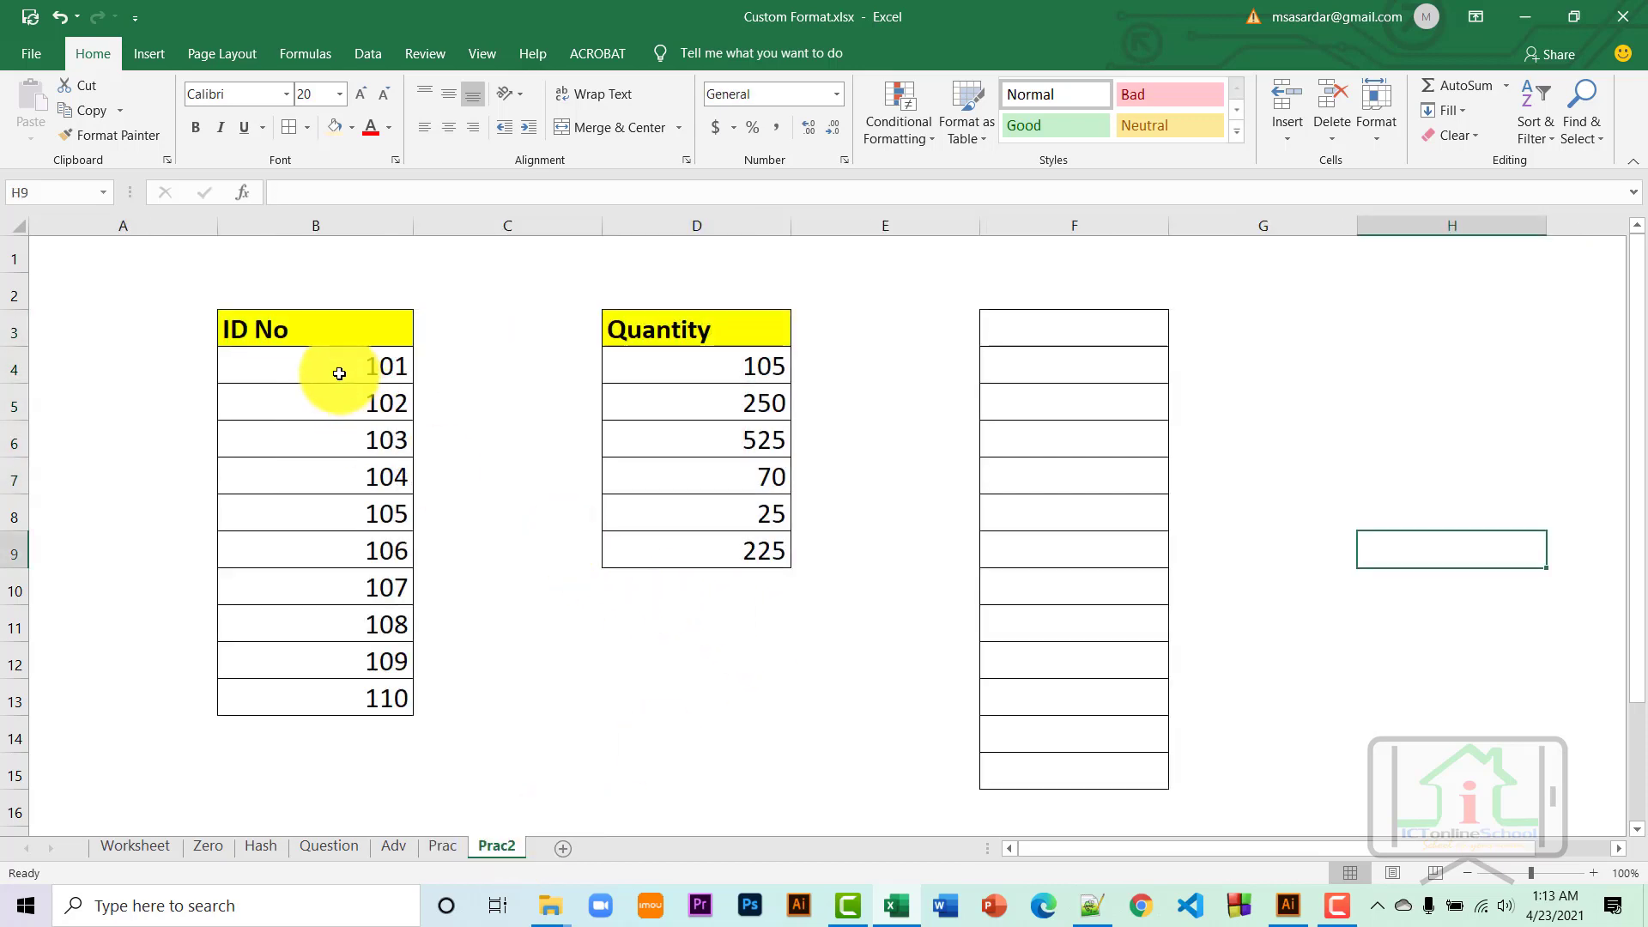
Format ID numbers B4:B13 with custom code "STDIV " 0 to show STDIV 101–110.
drag(339, 371, 331, 697)
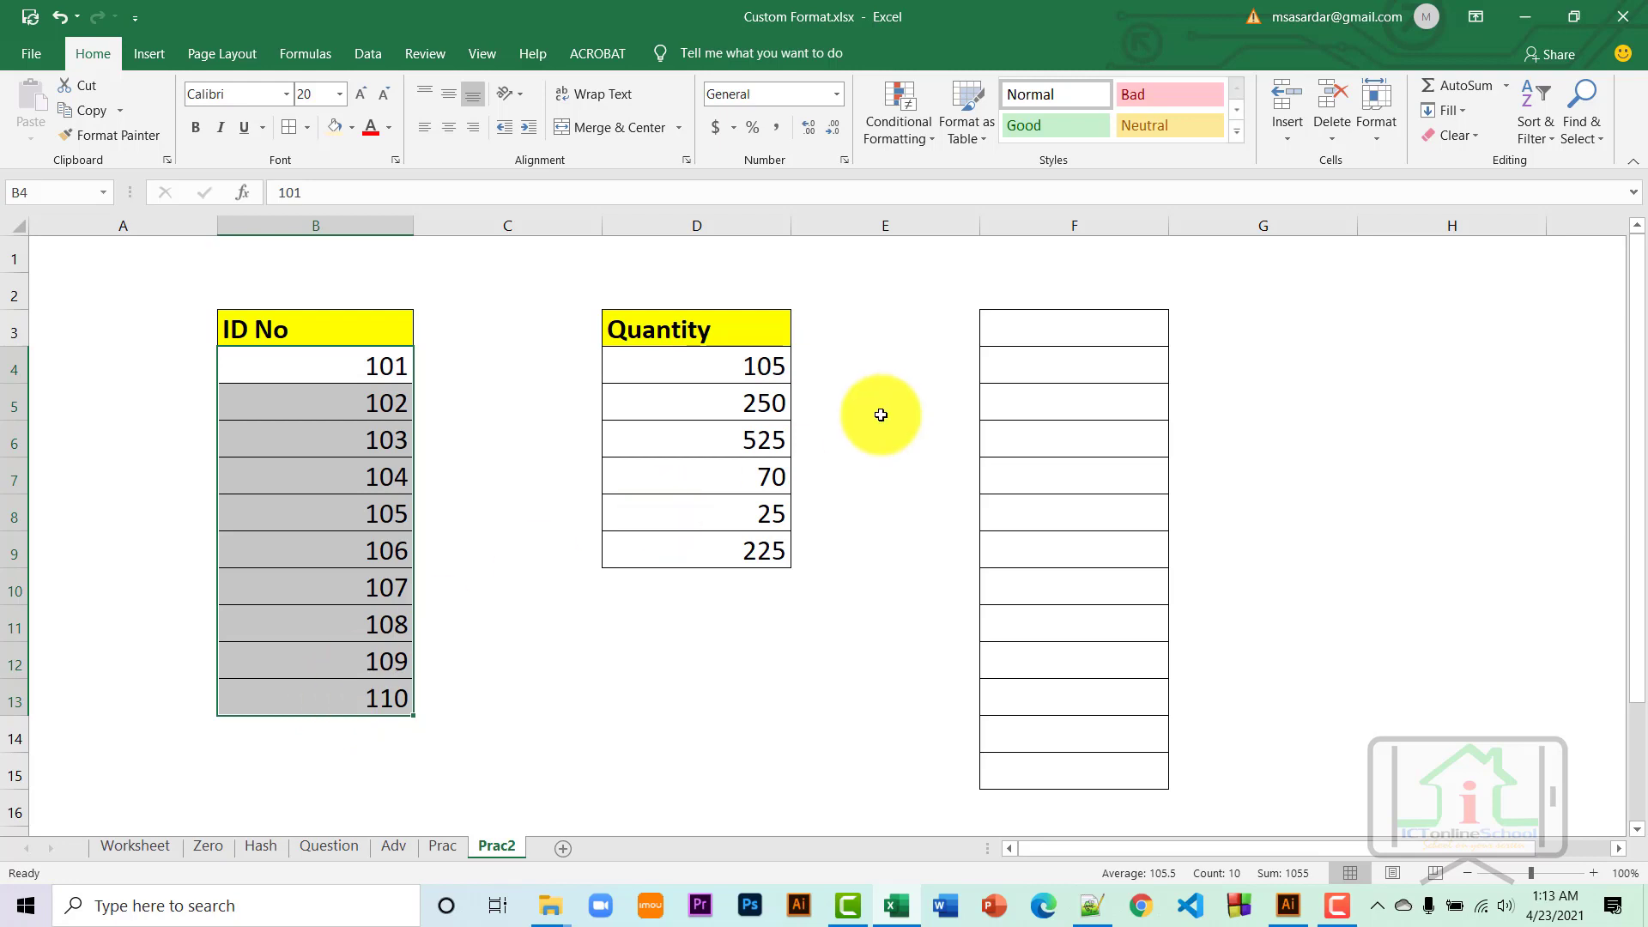
key(ctrl+1)
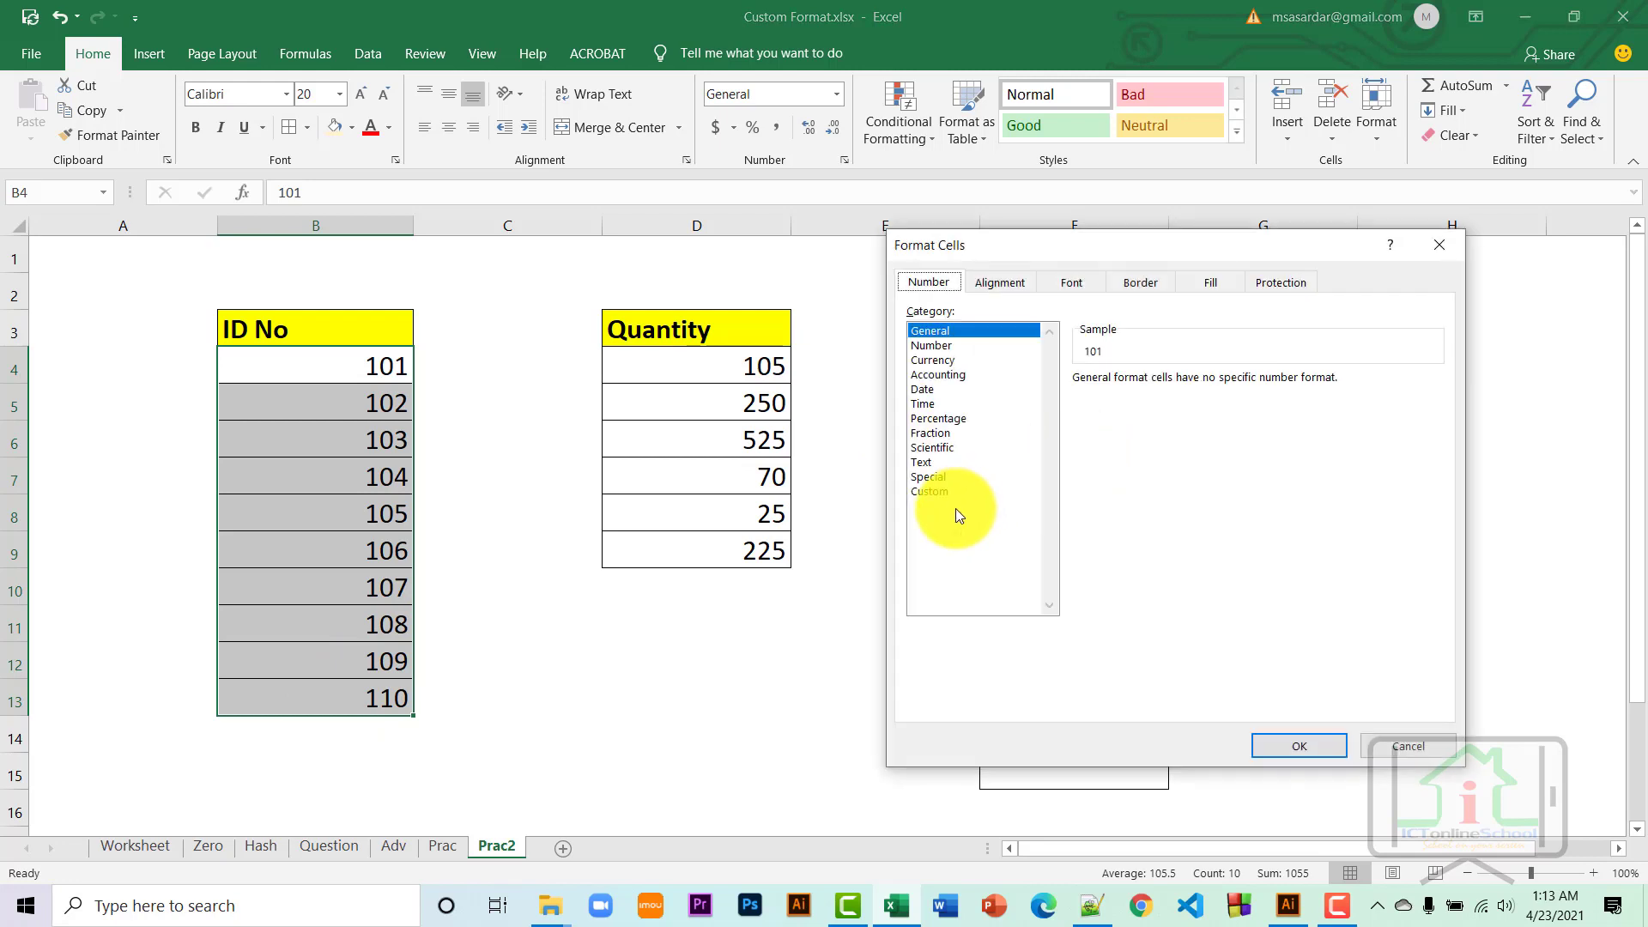
click(932, 491)
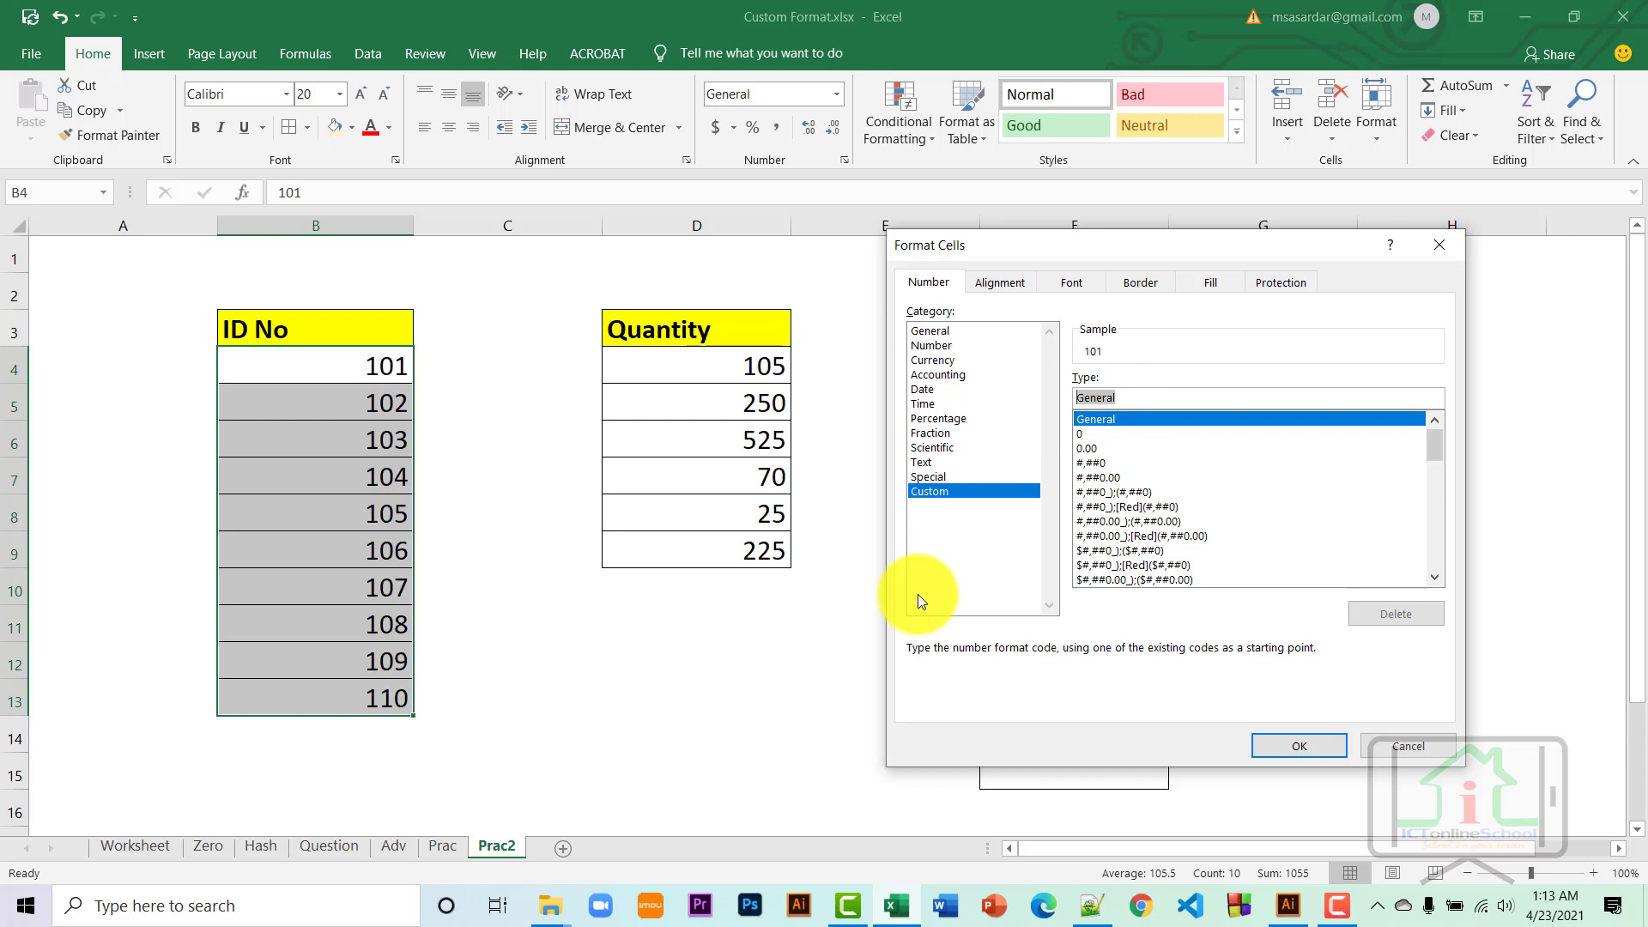
text("S)
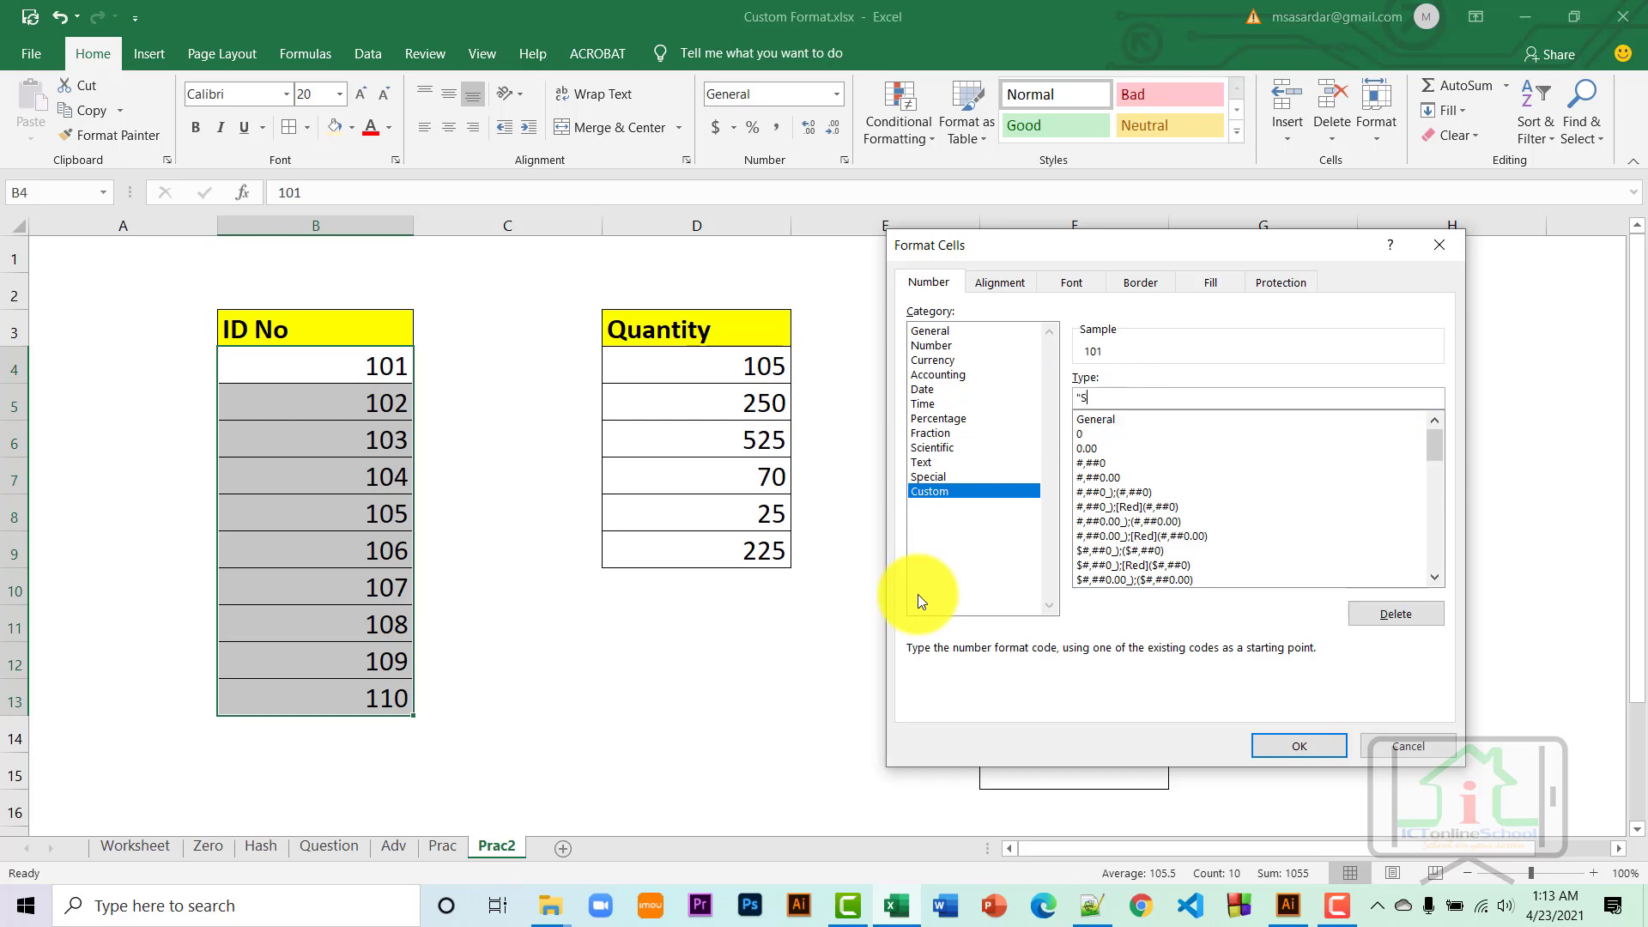
text(TD)
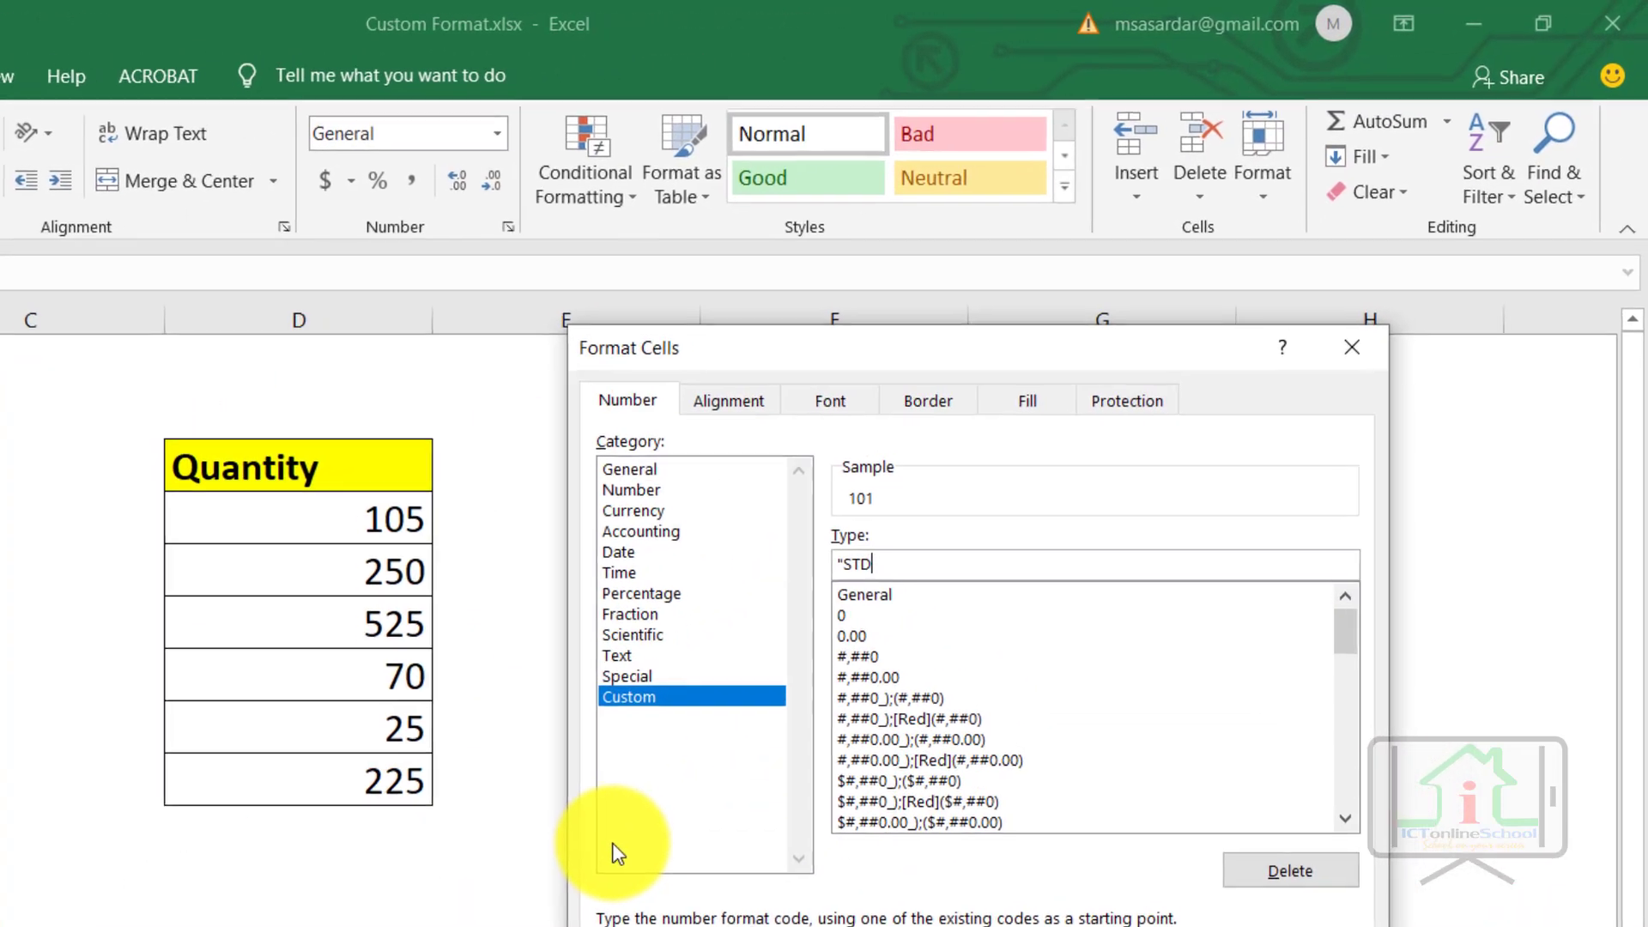
text(IC)
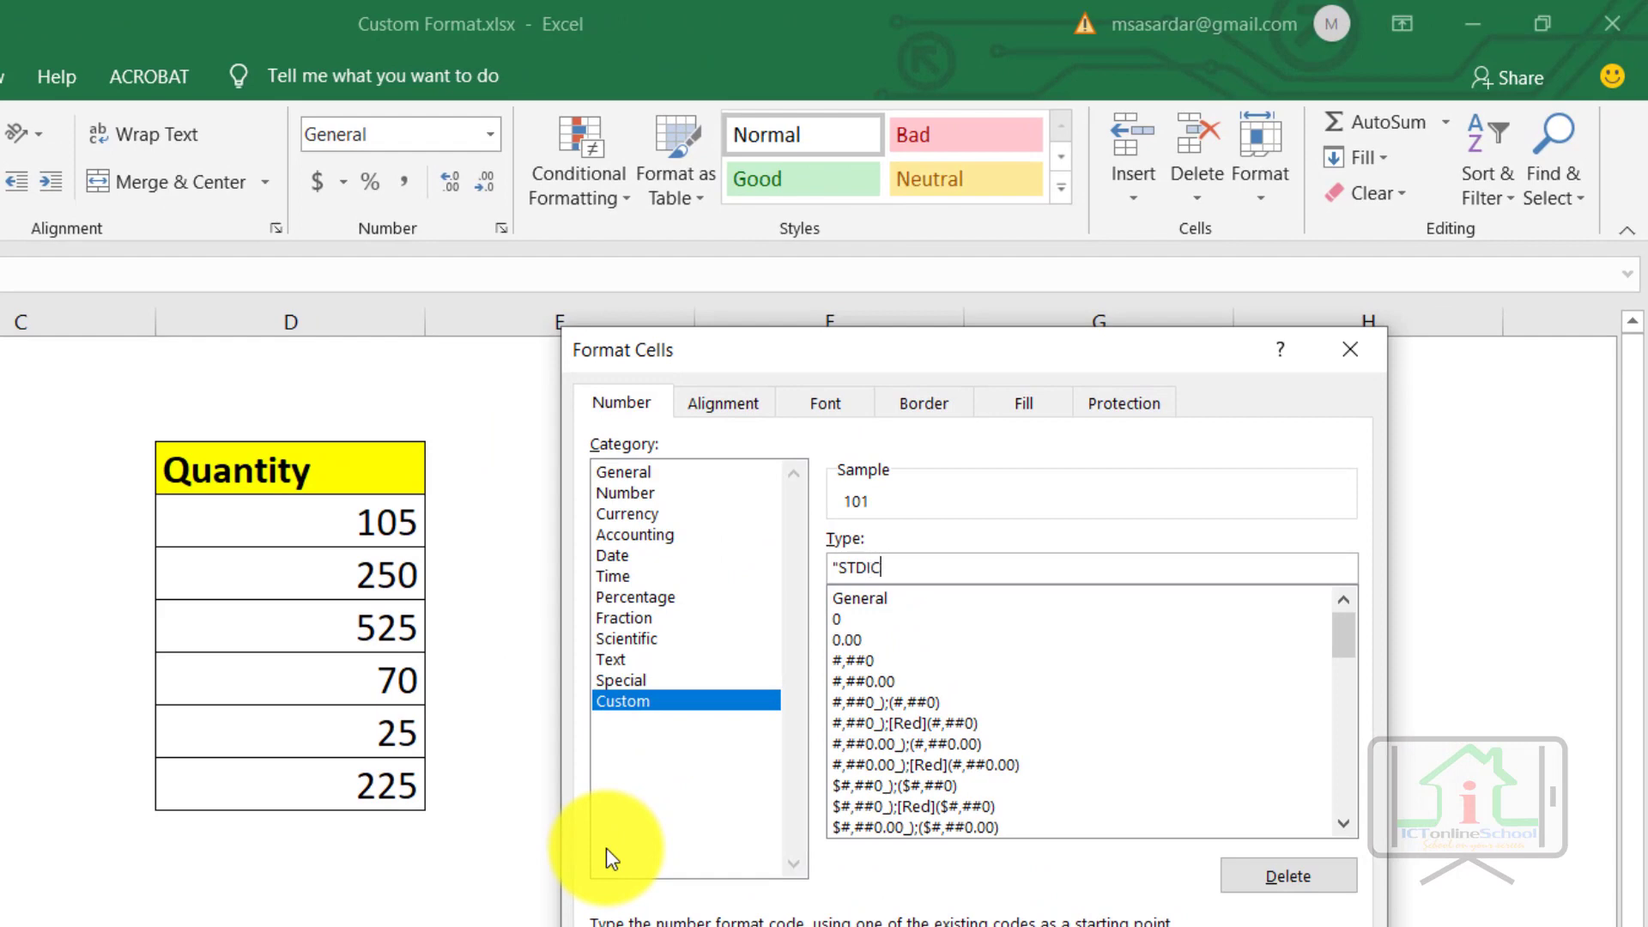
key(BackSpace)
text(V)
text( ")
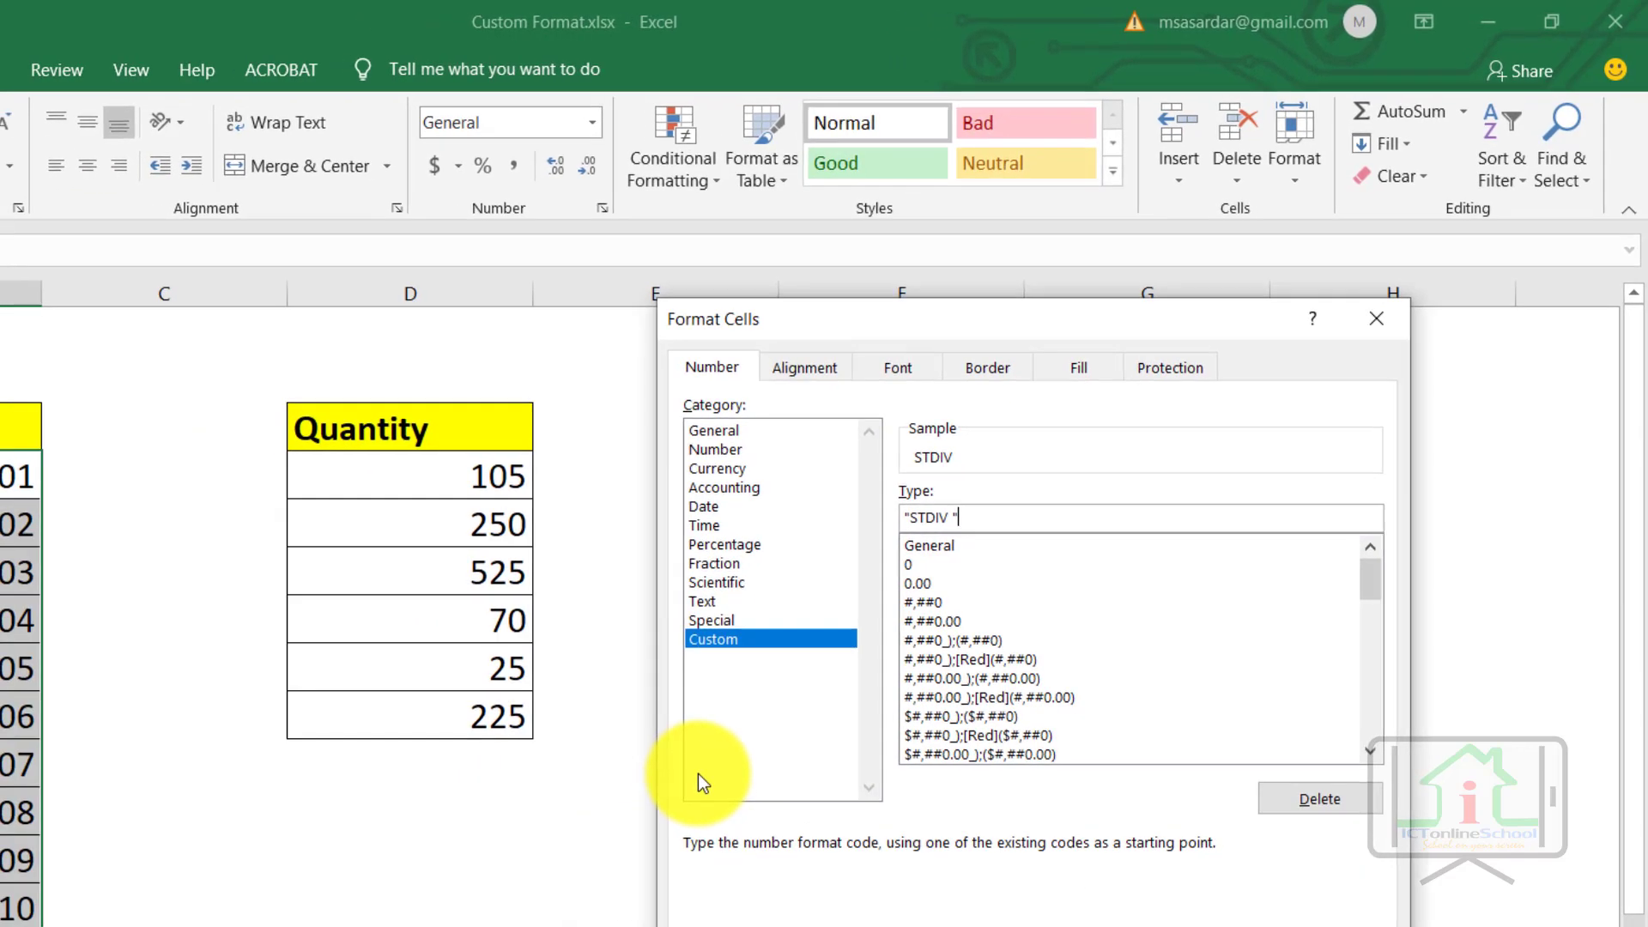
text( 0)
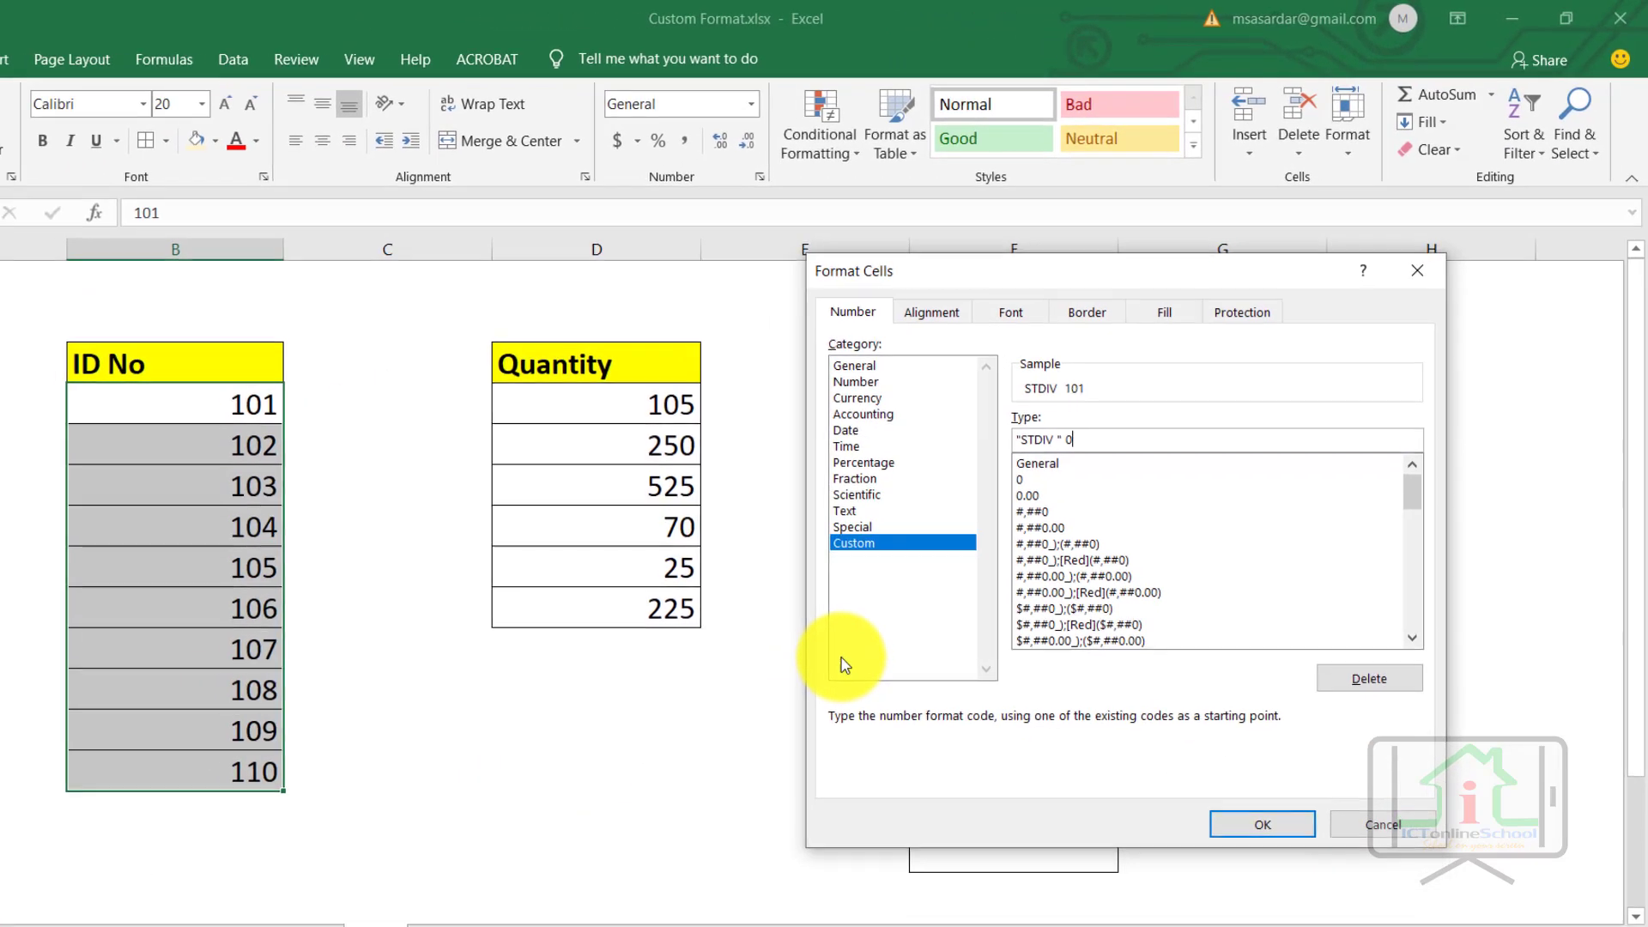
key(Return)
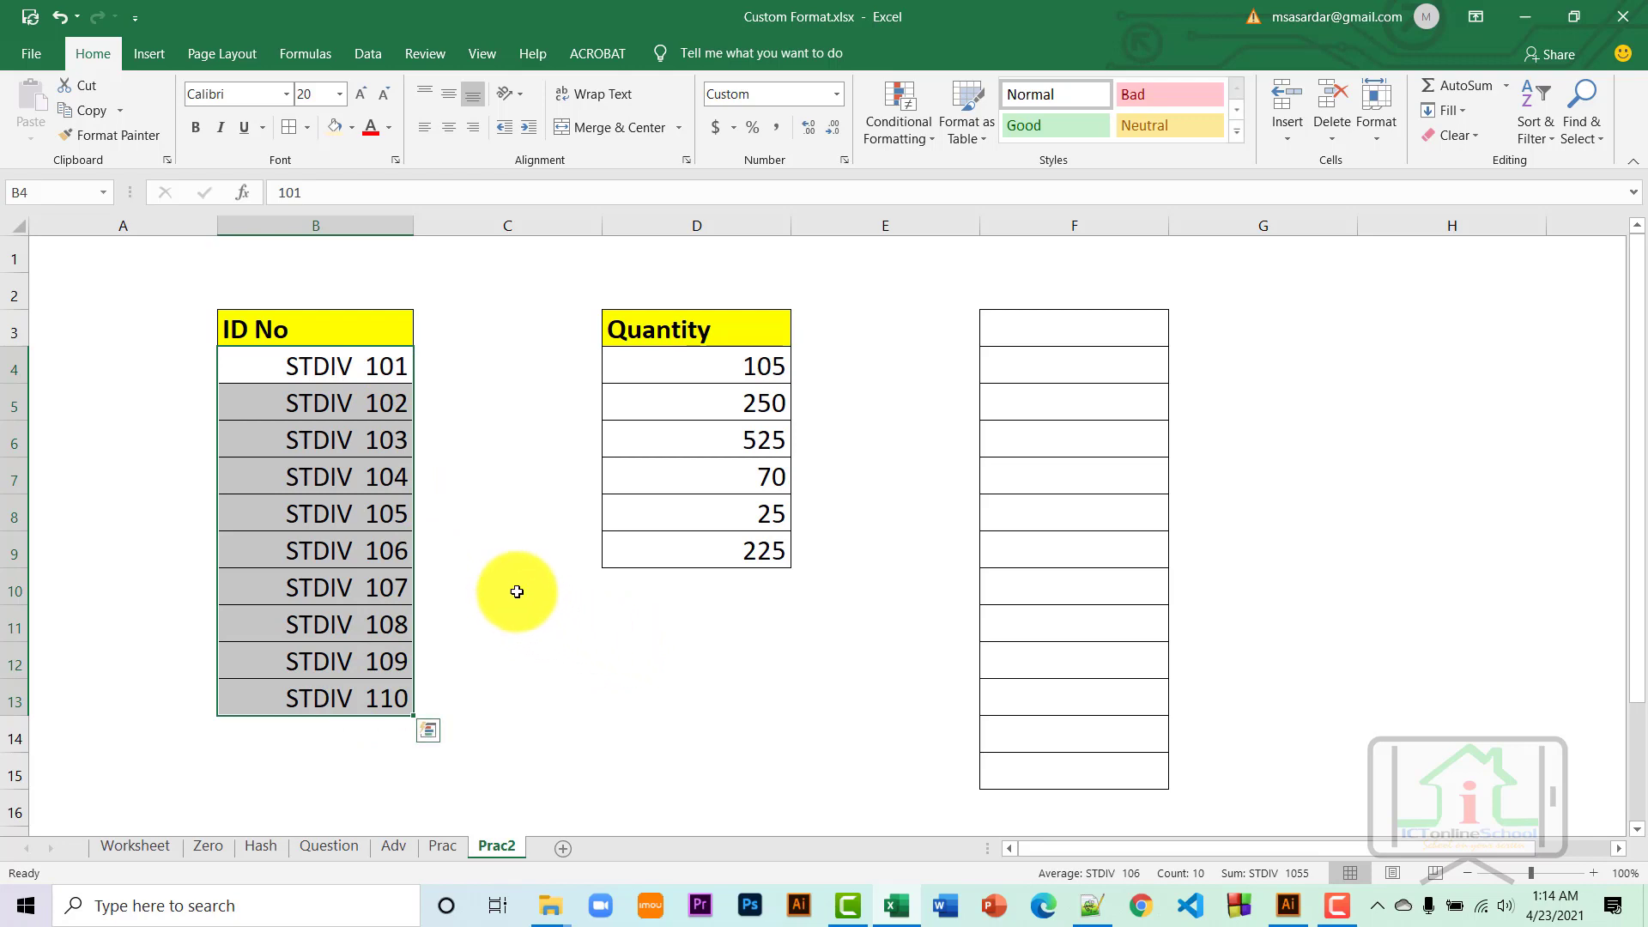
Apply custom format 0 "Ton" to Quantity cells D4:D9, showing 105 Ton through 225 Ton.
drag(725, 367, 700, 558)
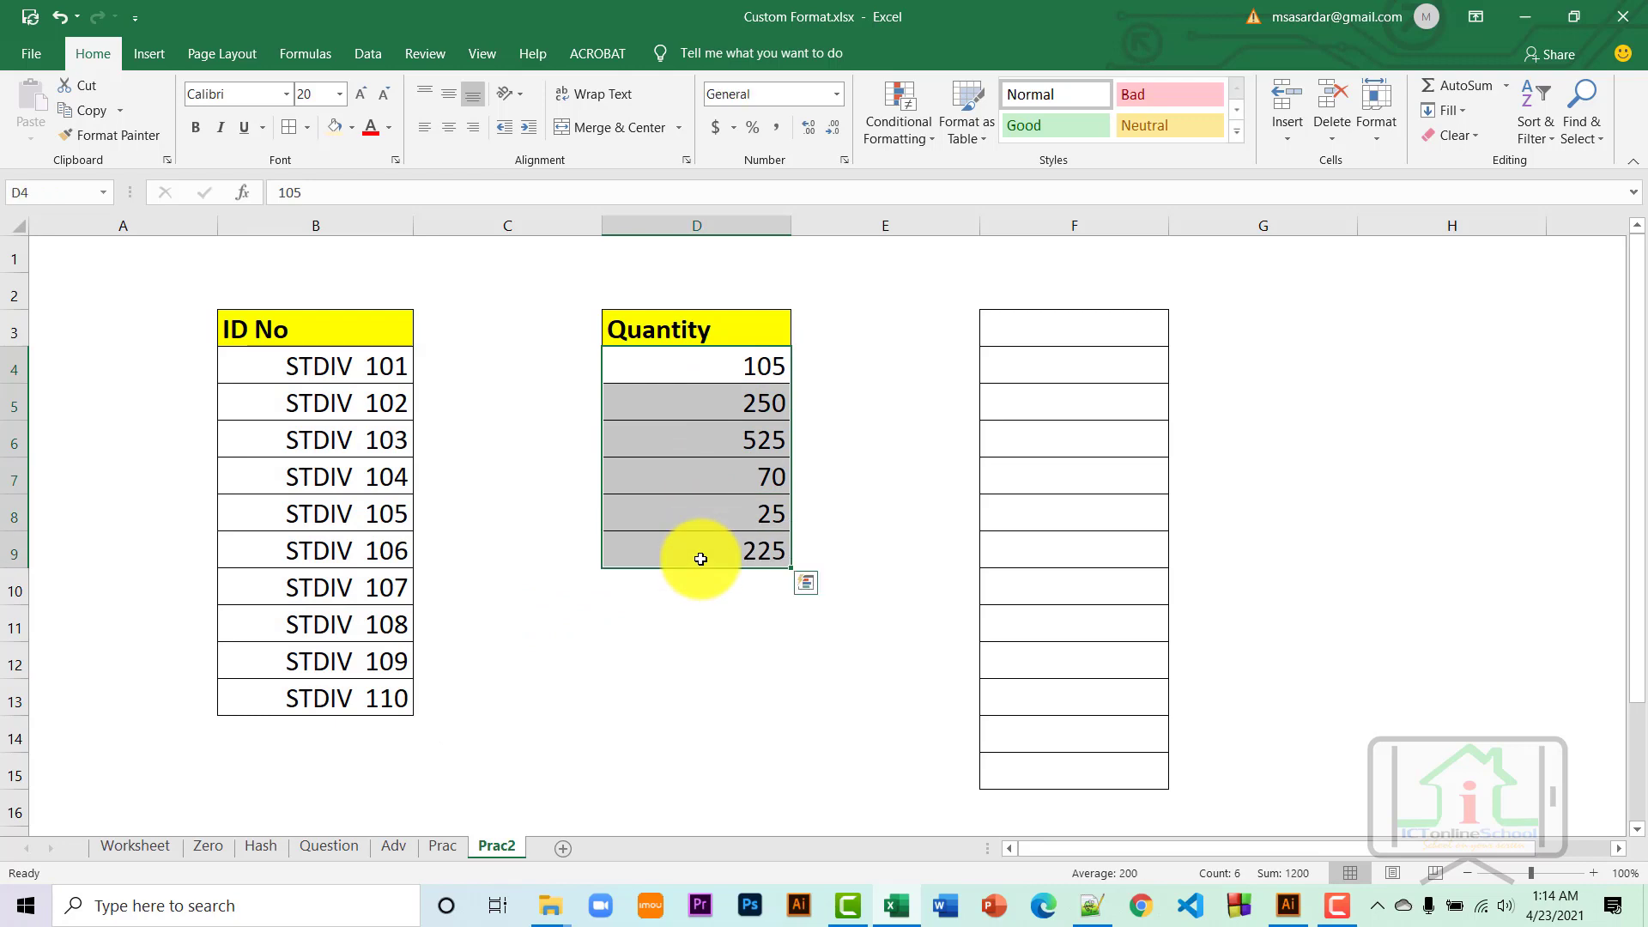
key(ctrl+1)
click(971, 489)
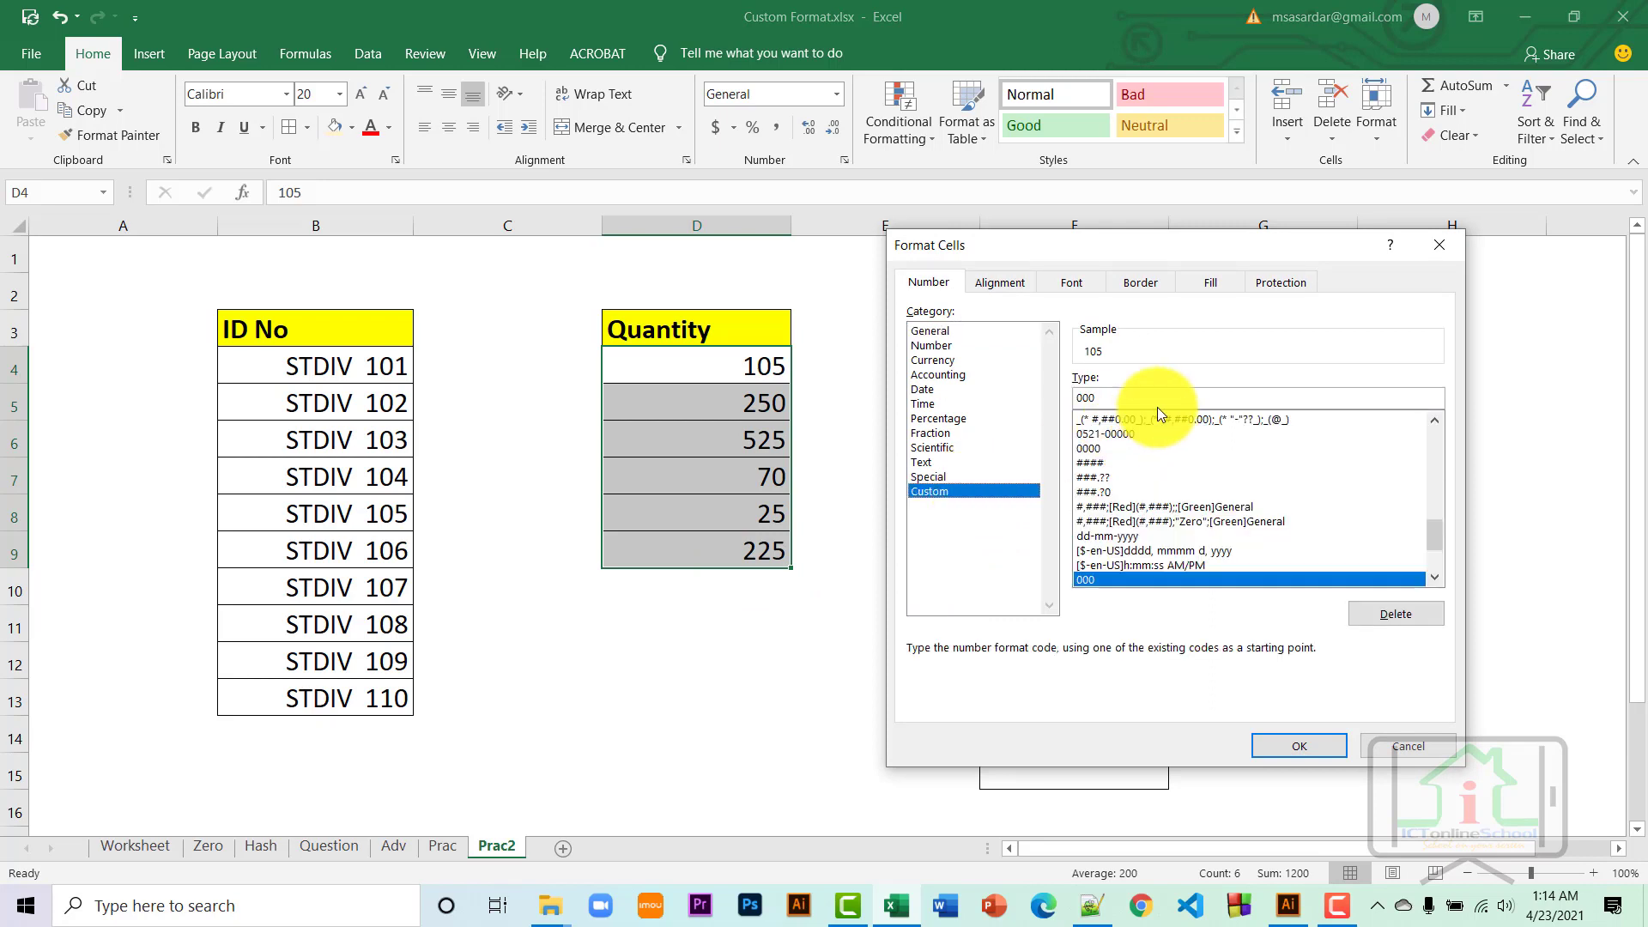
double_click(1137, 398)
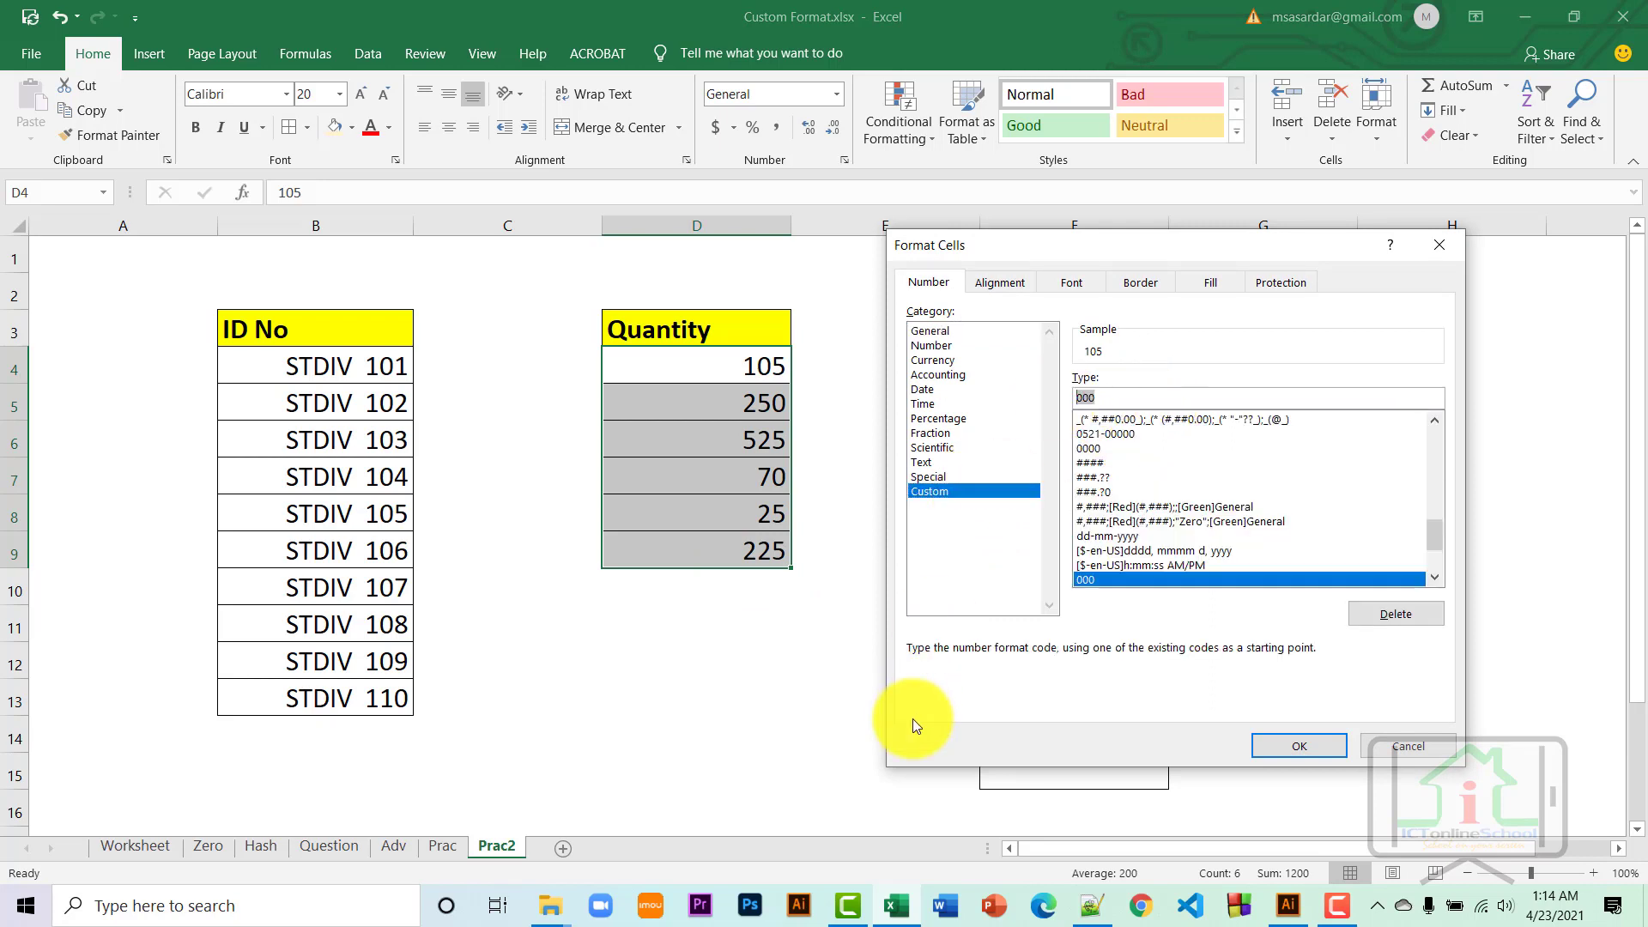
text(0)
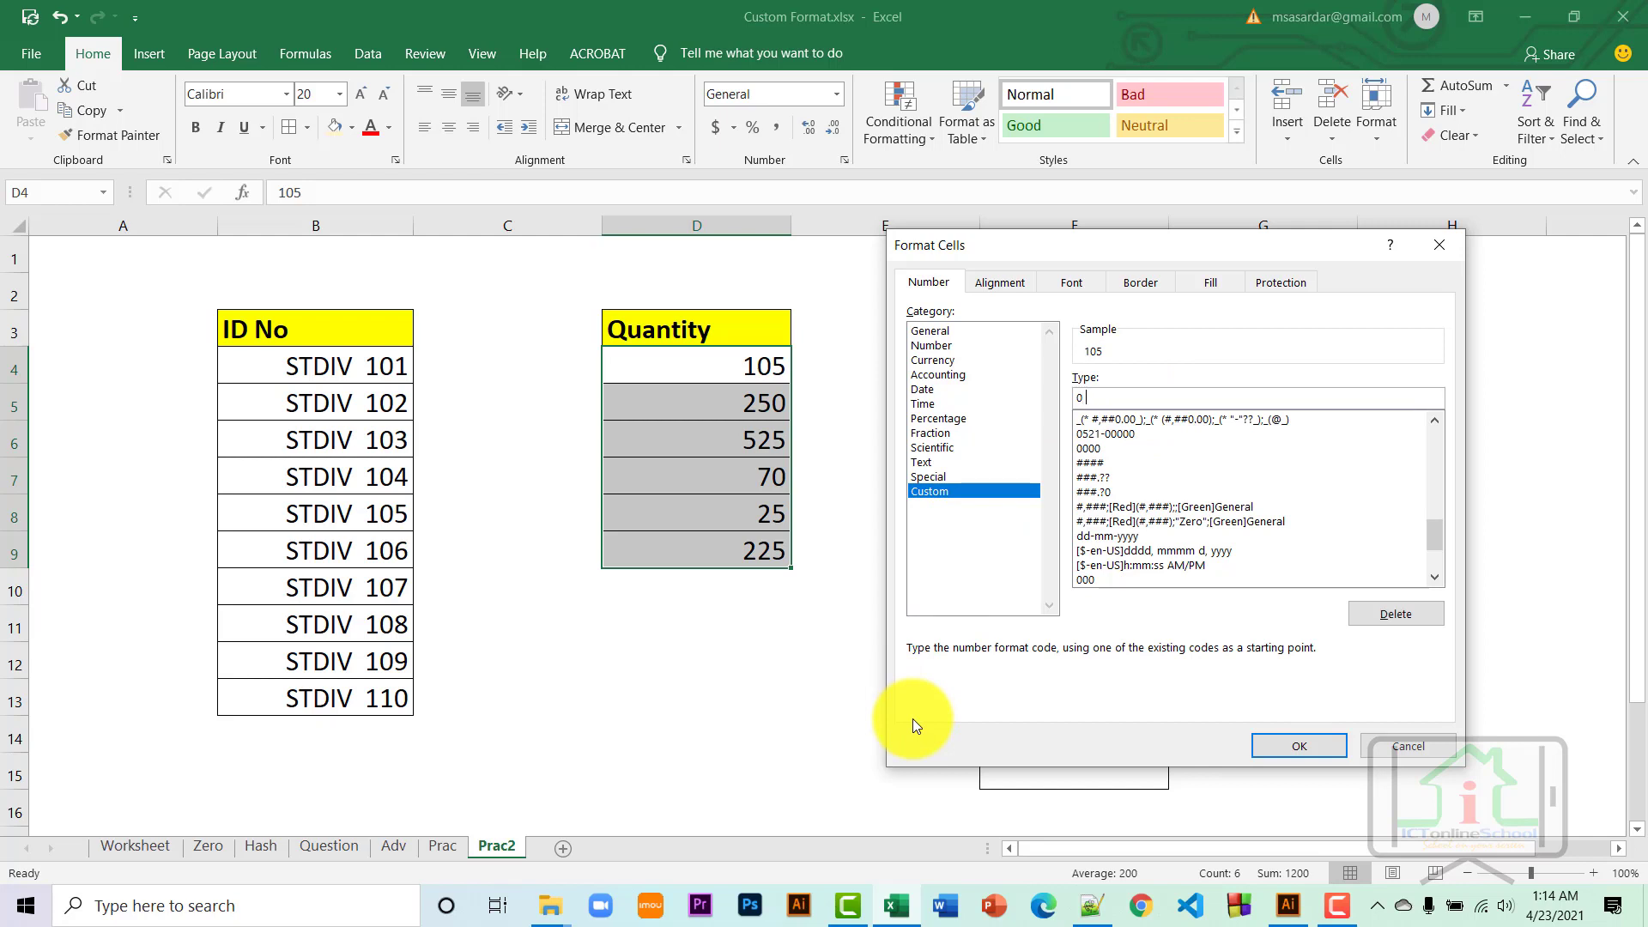
text( ")
text(T)
text(")
key(Return)
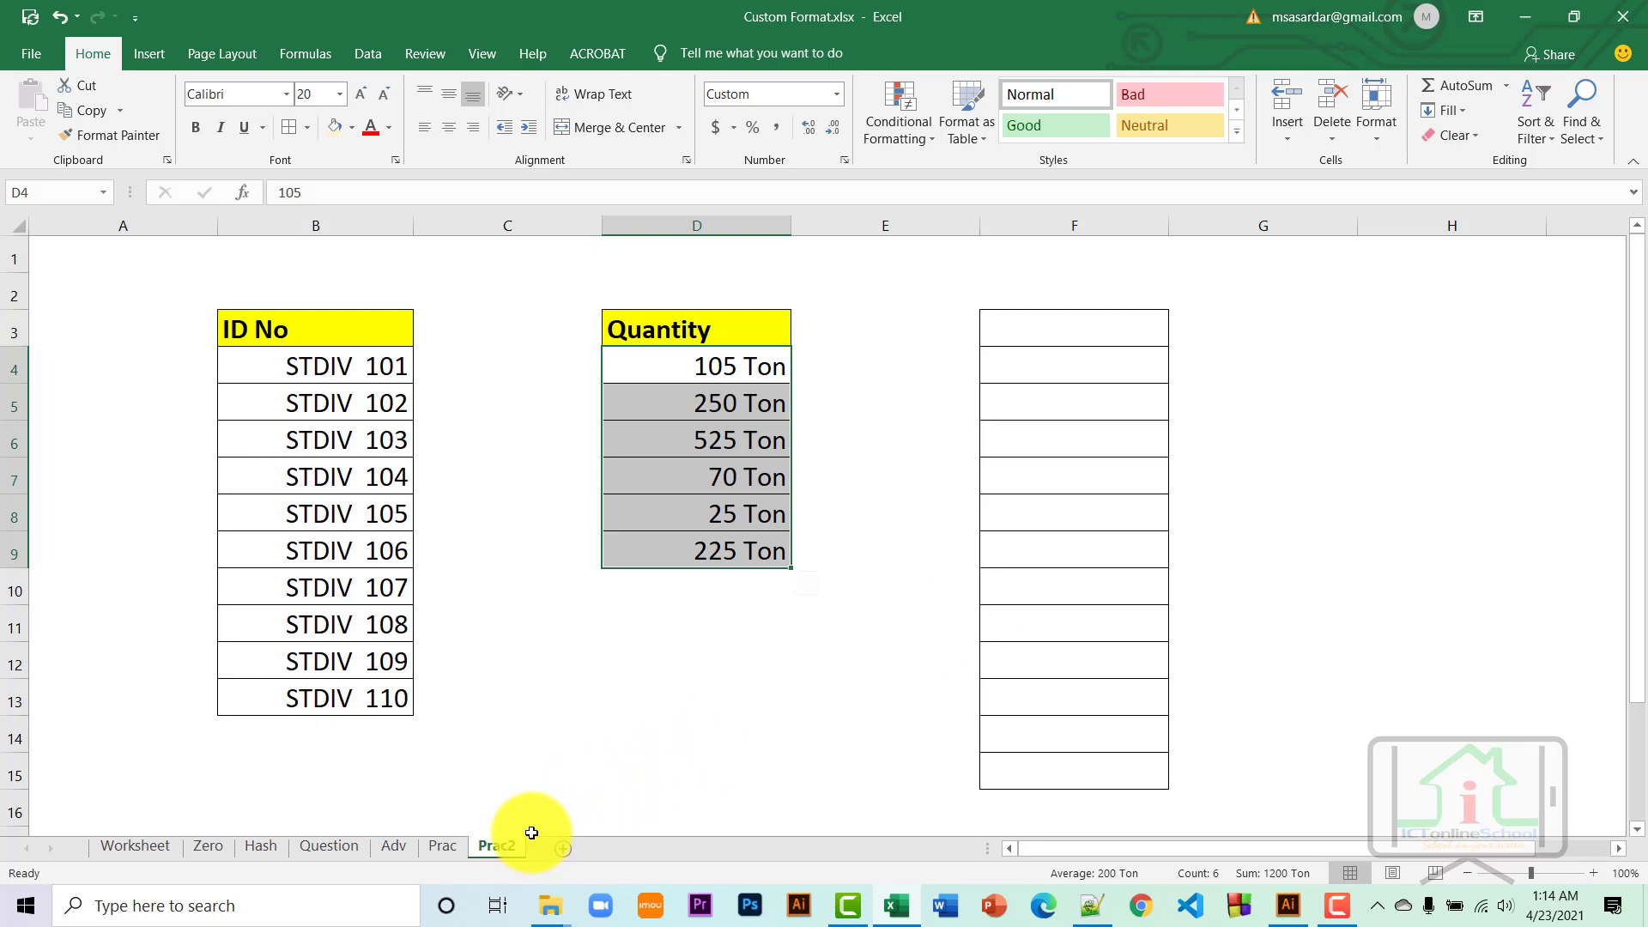
key(ctrl+1)
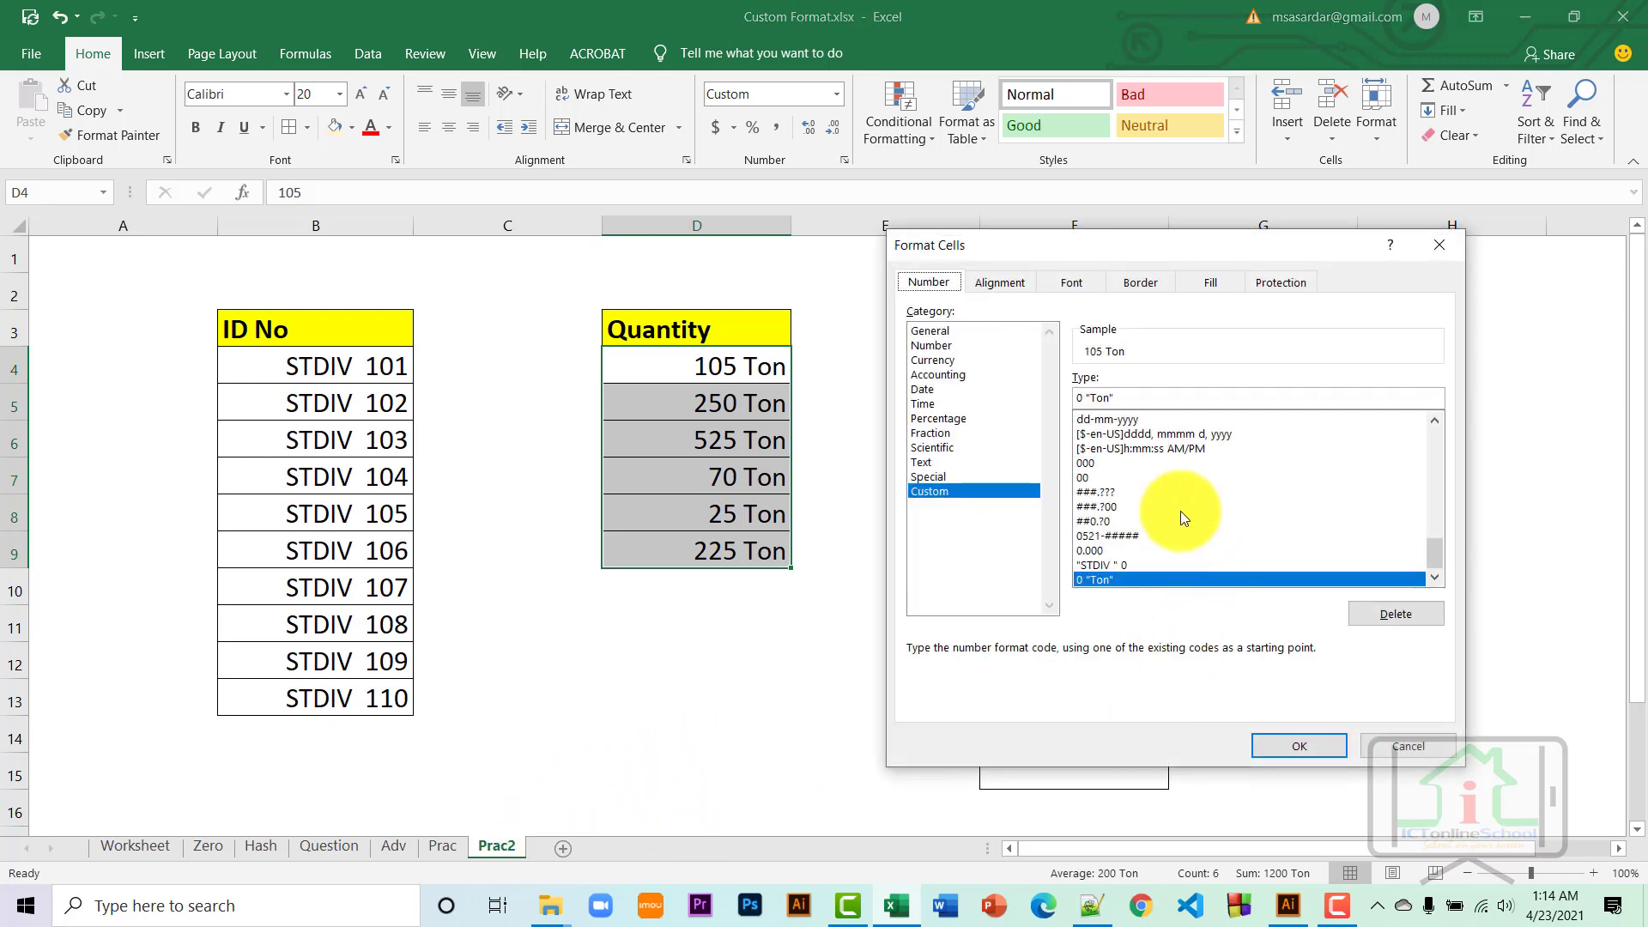
scroll(1281, 513, up, 5)
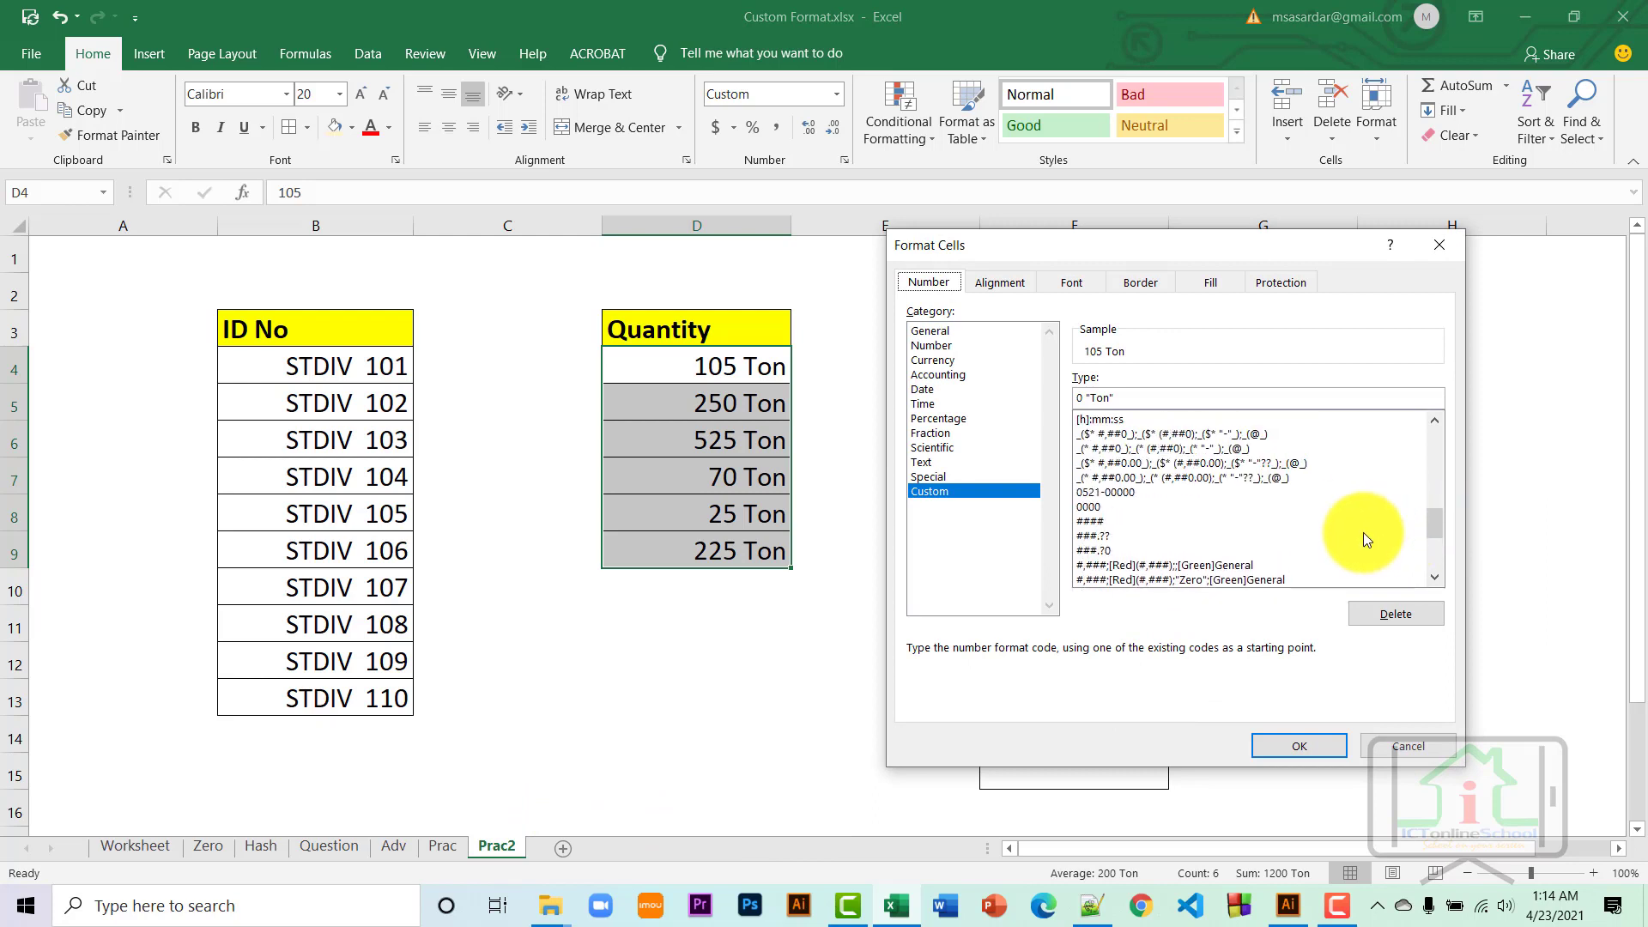
click(1141, 465)
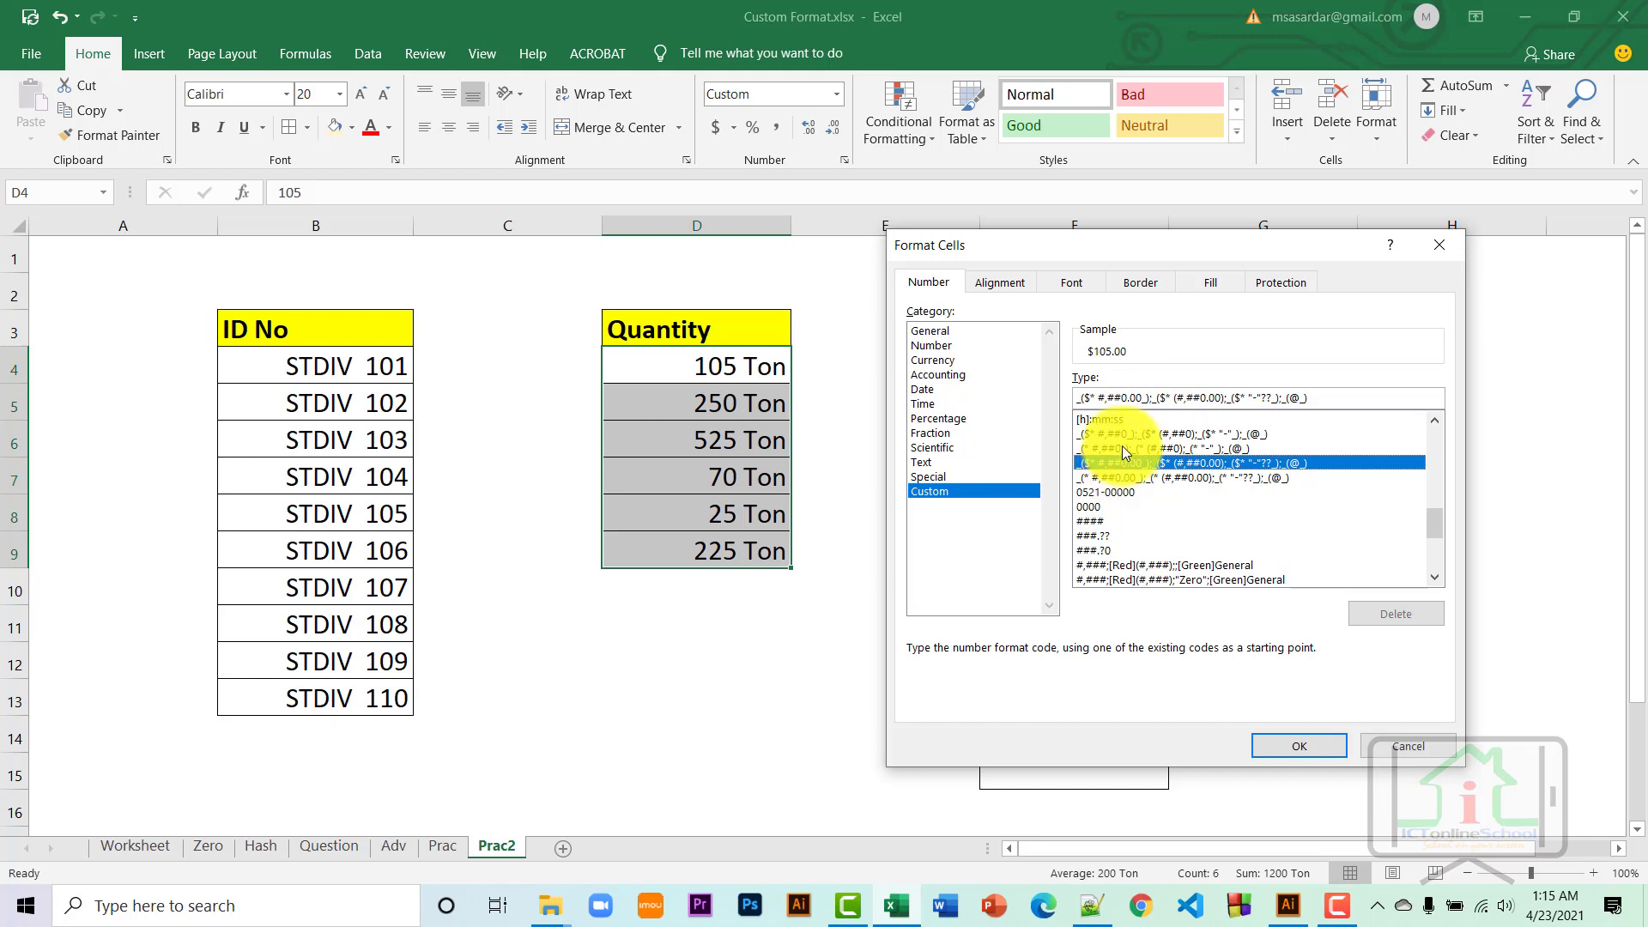
click(1167, 565)
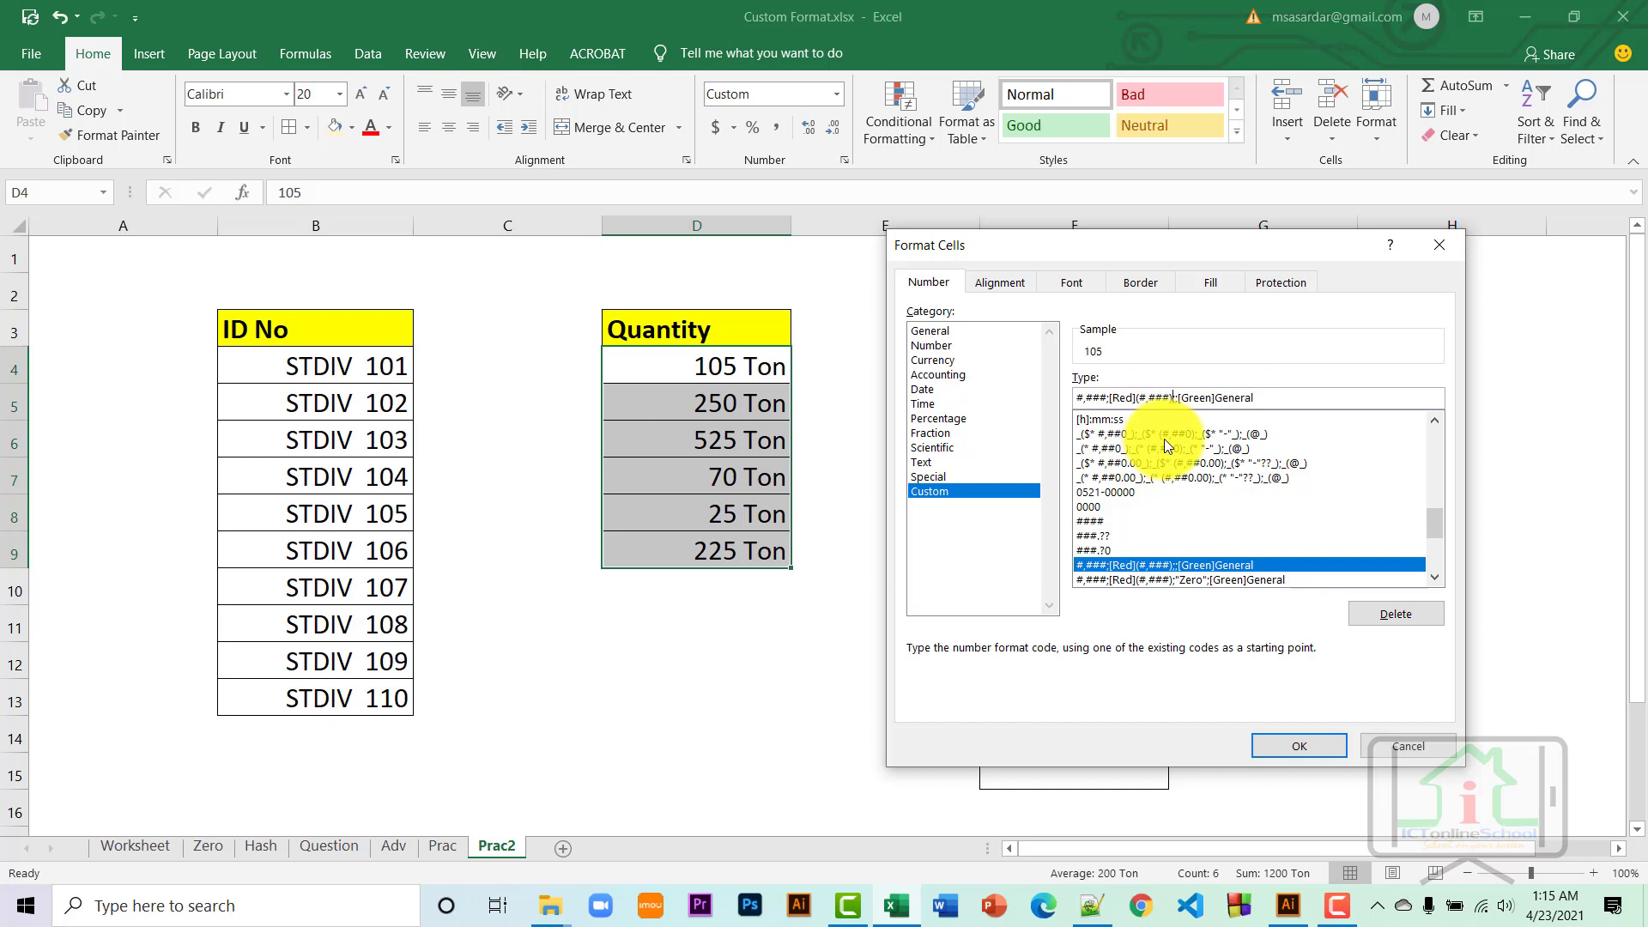
click(1165, 436)
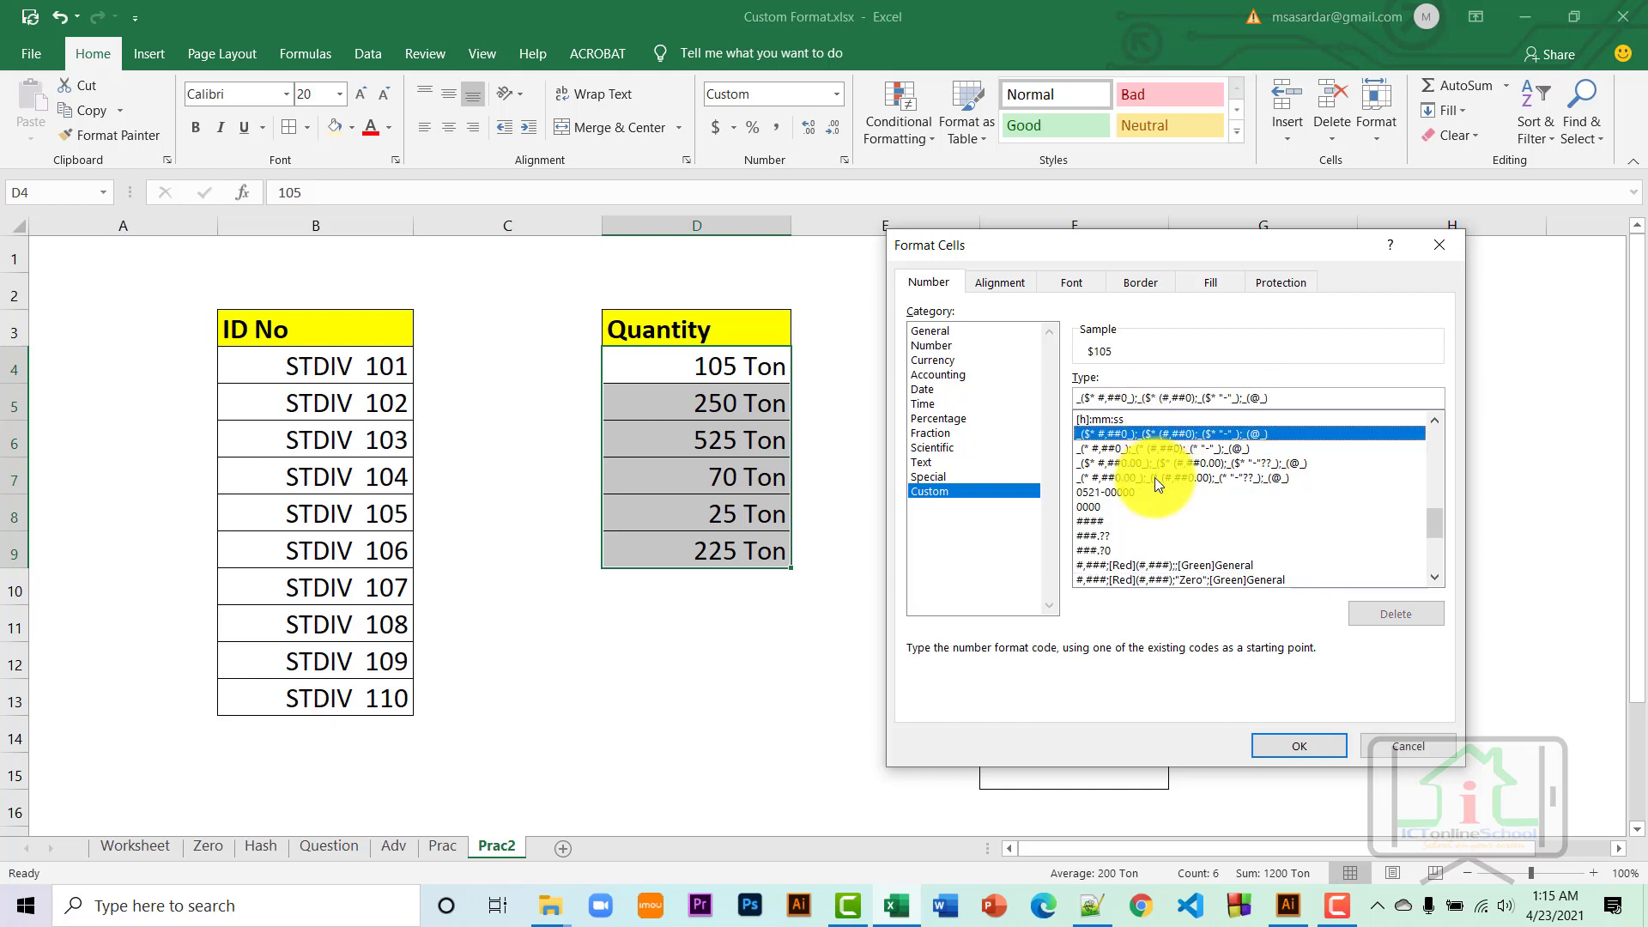
click(1134, 401)
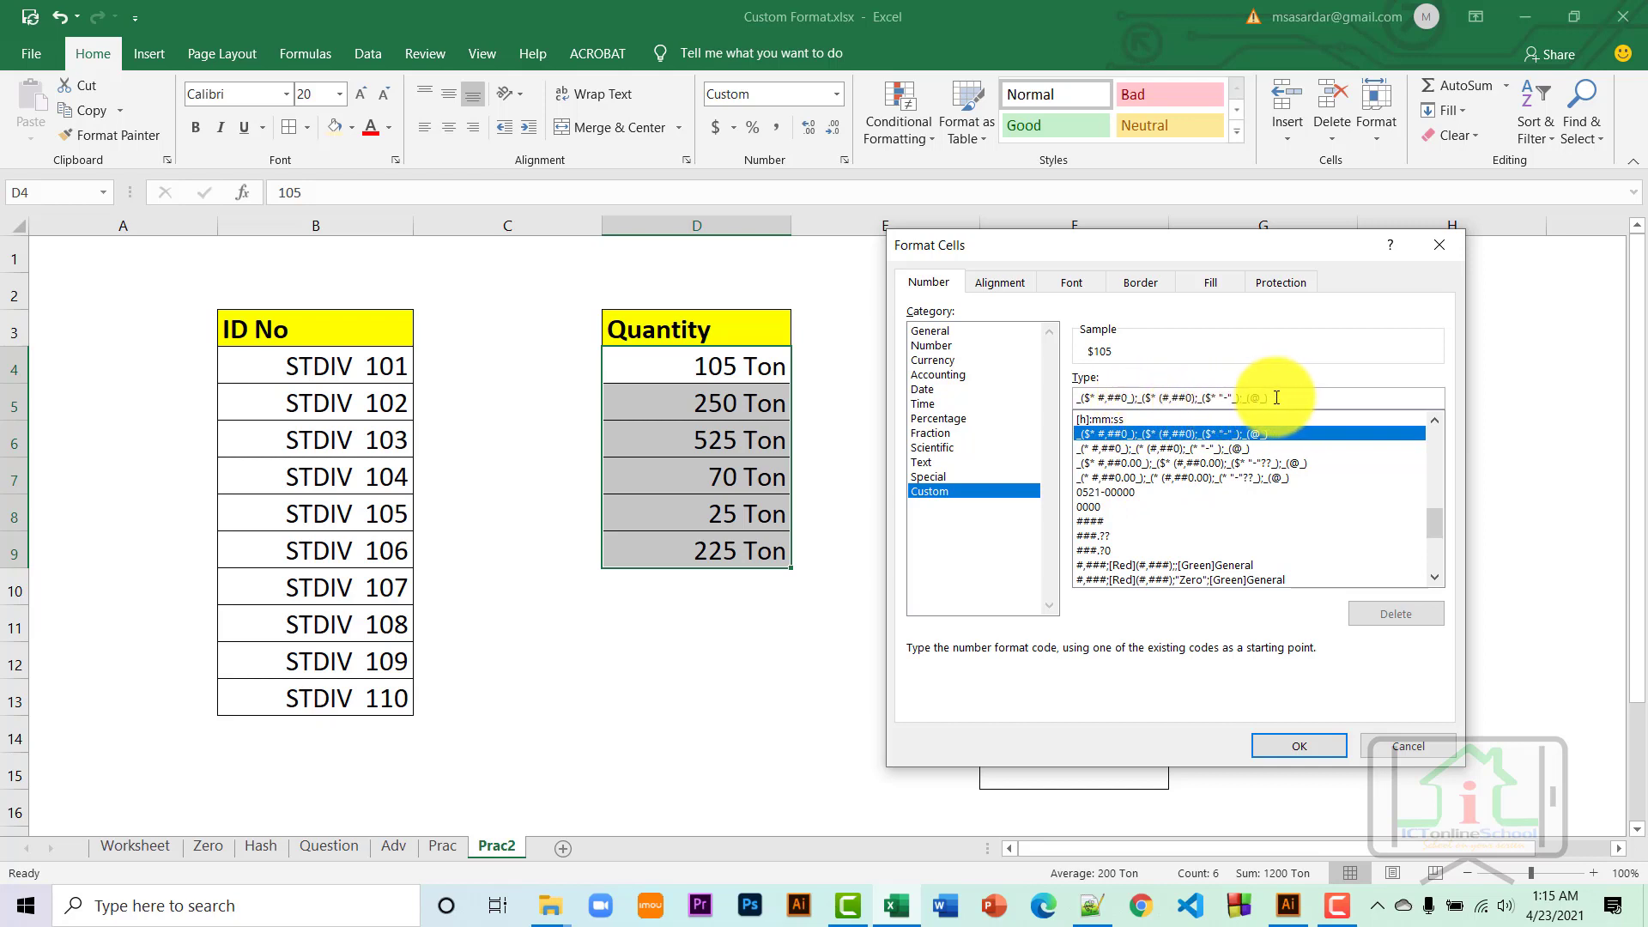
drag(1282, 397, 1076, 397)
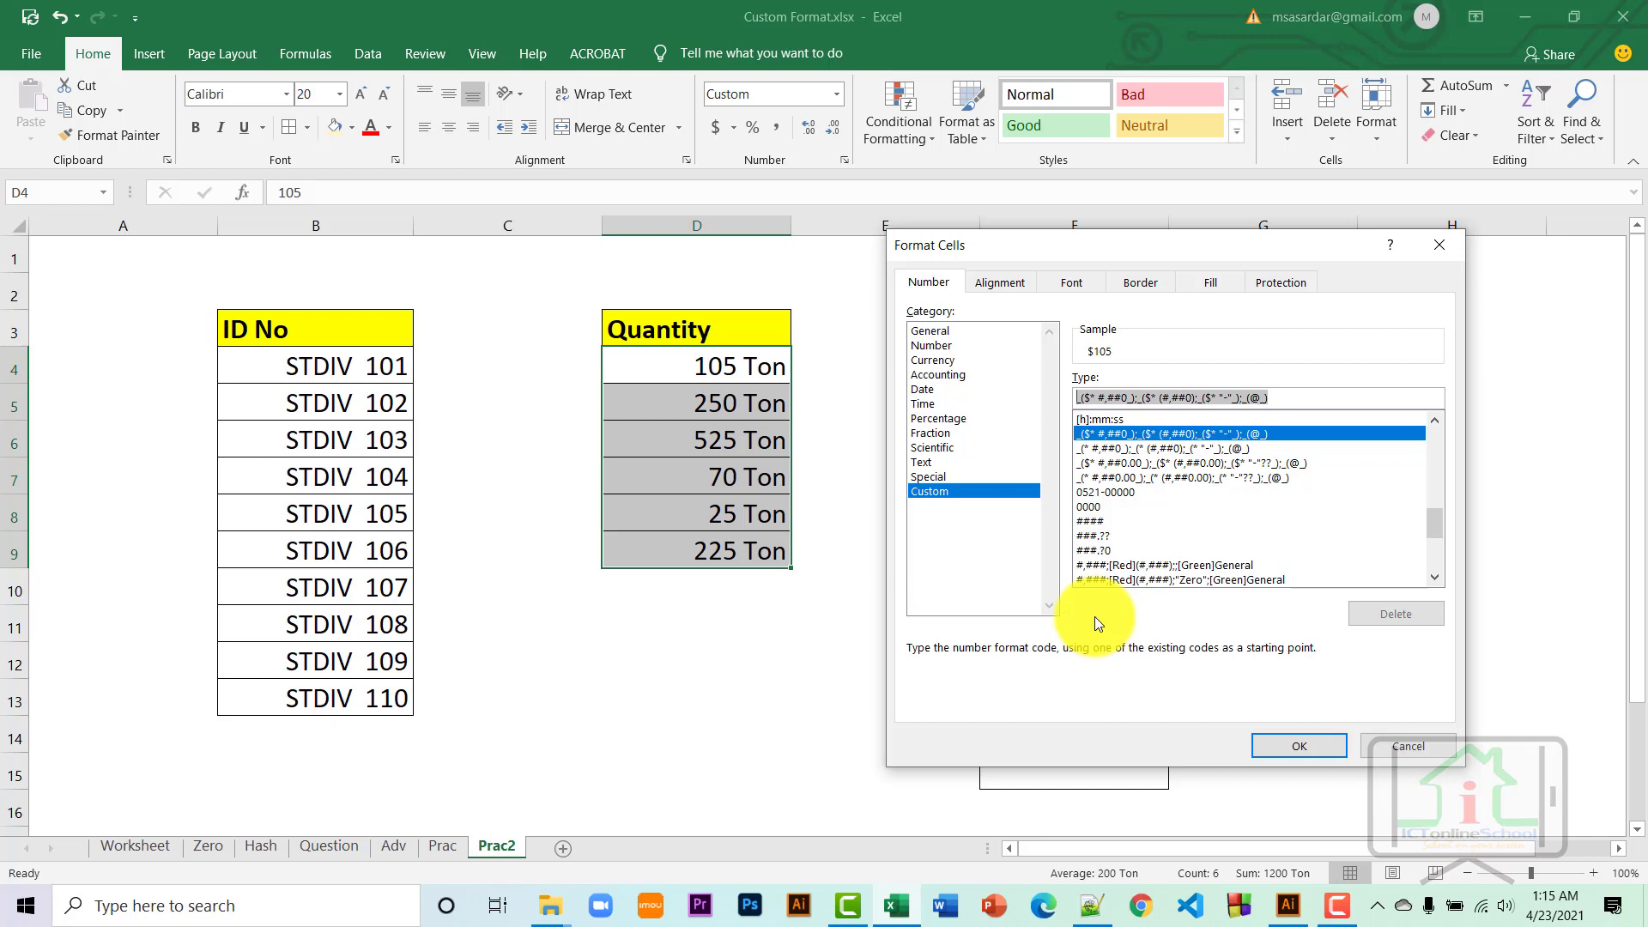
key(BackSpace)
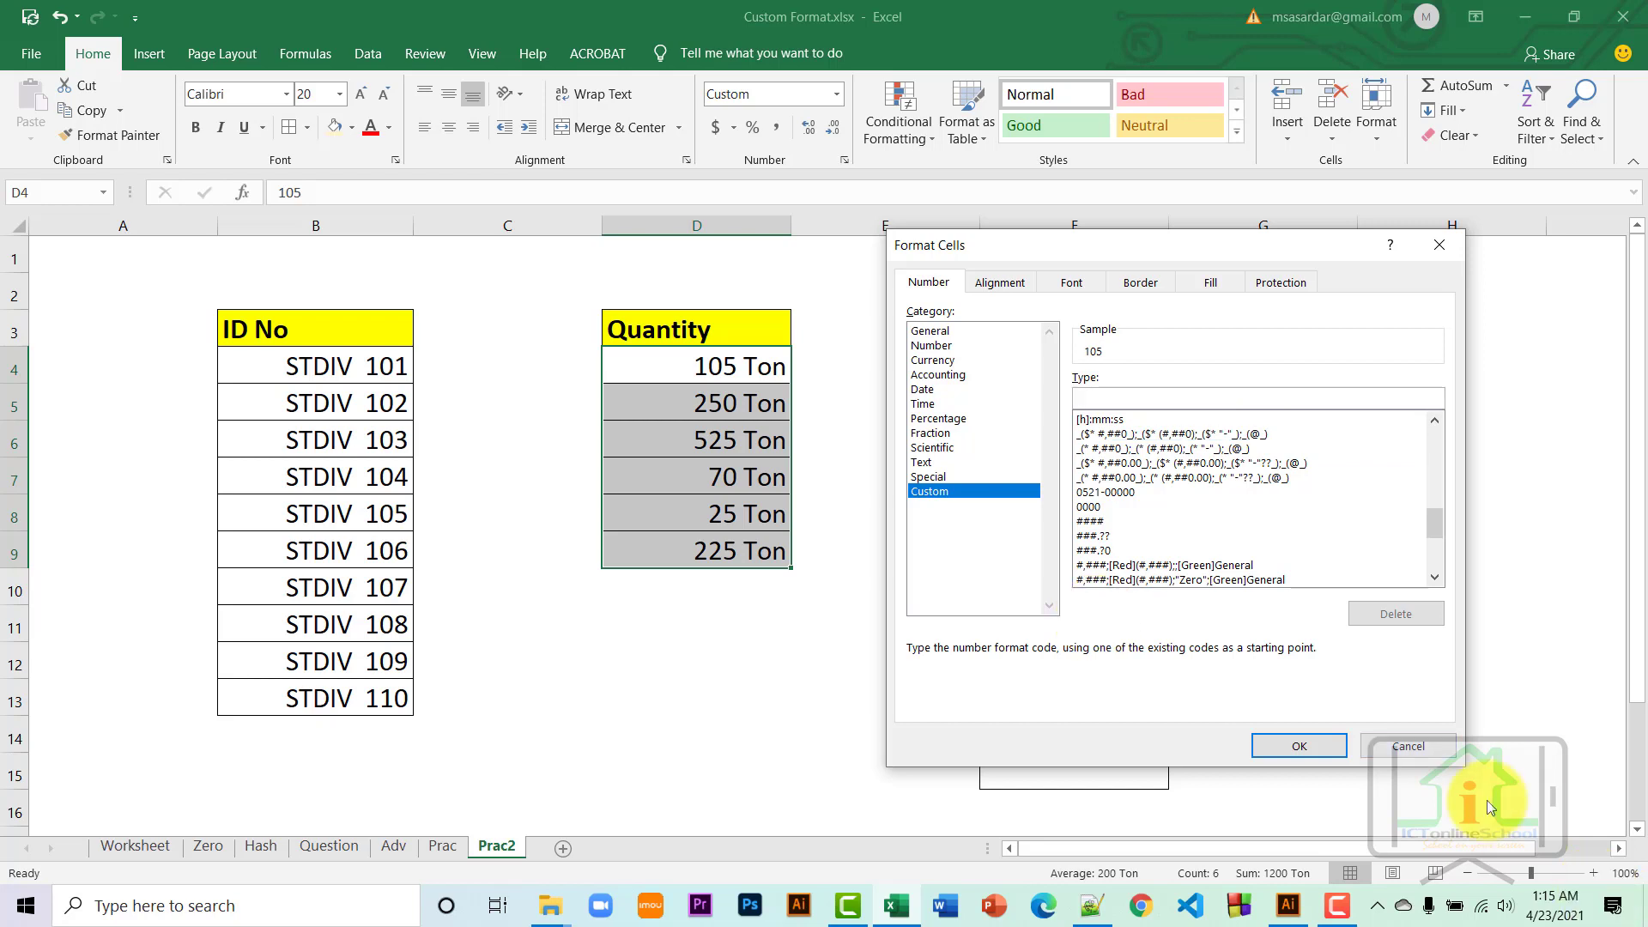
click(1407, 745)
Give cells F3:F15 the custom format #,###;[red];"Zero";[green].
click(1026, 329)
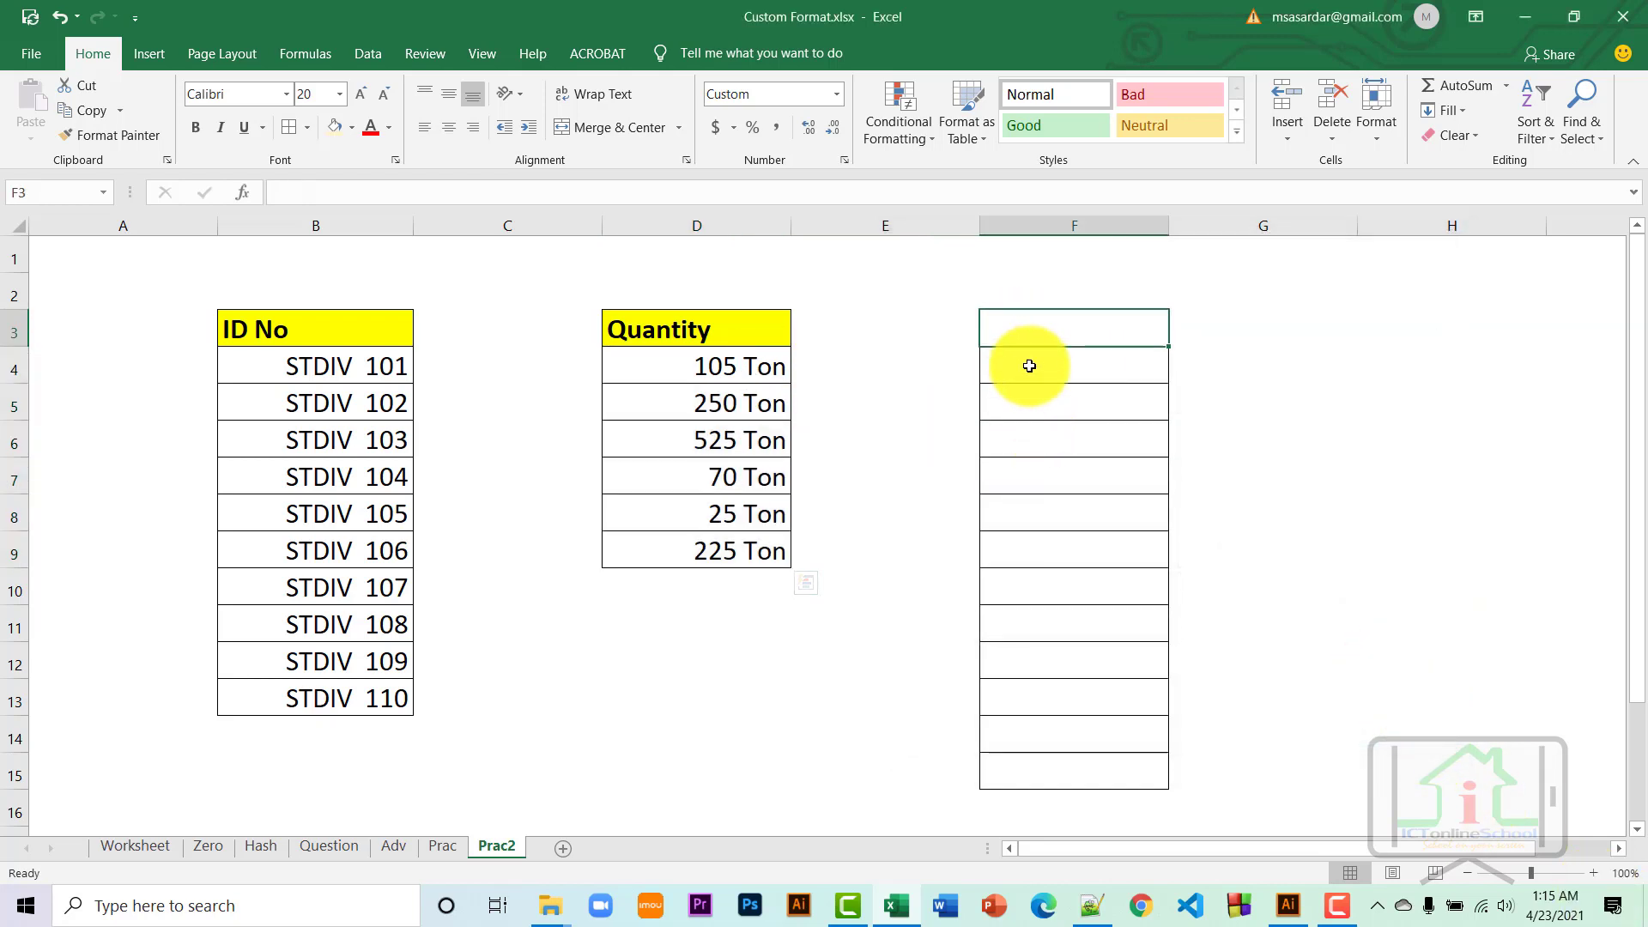
drag(1028, 366, 1043, 770)
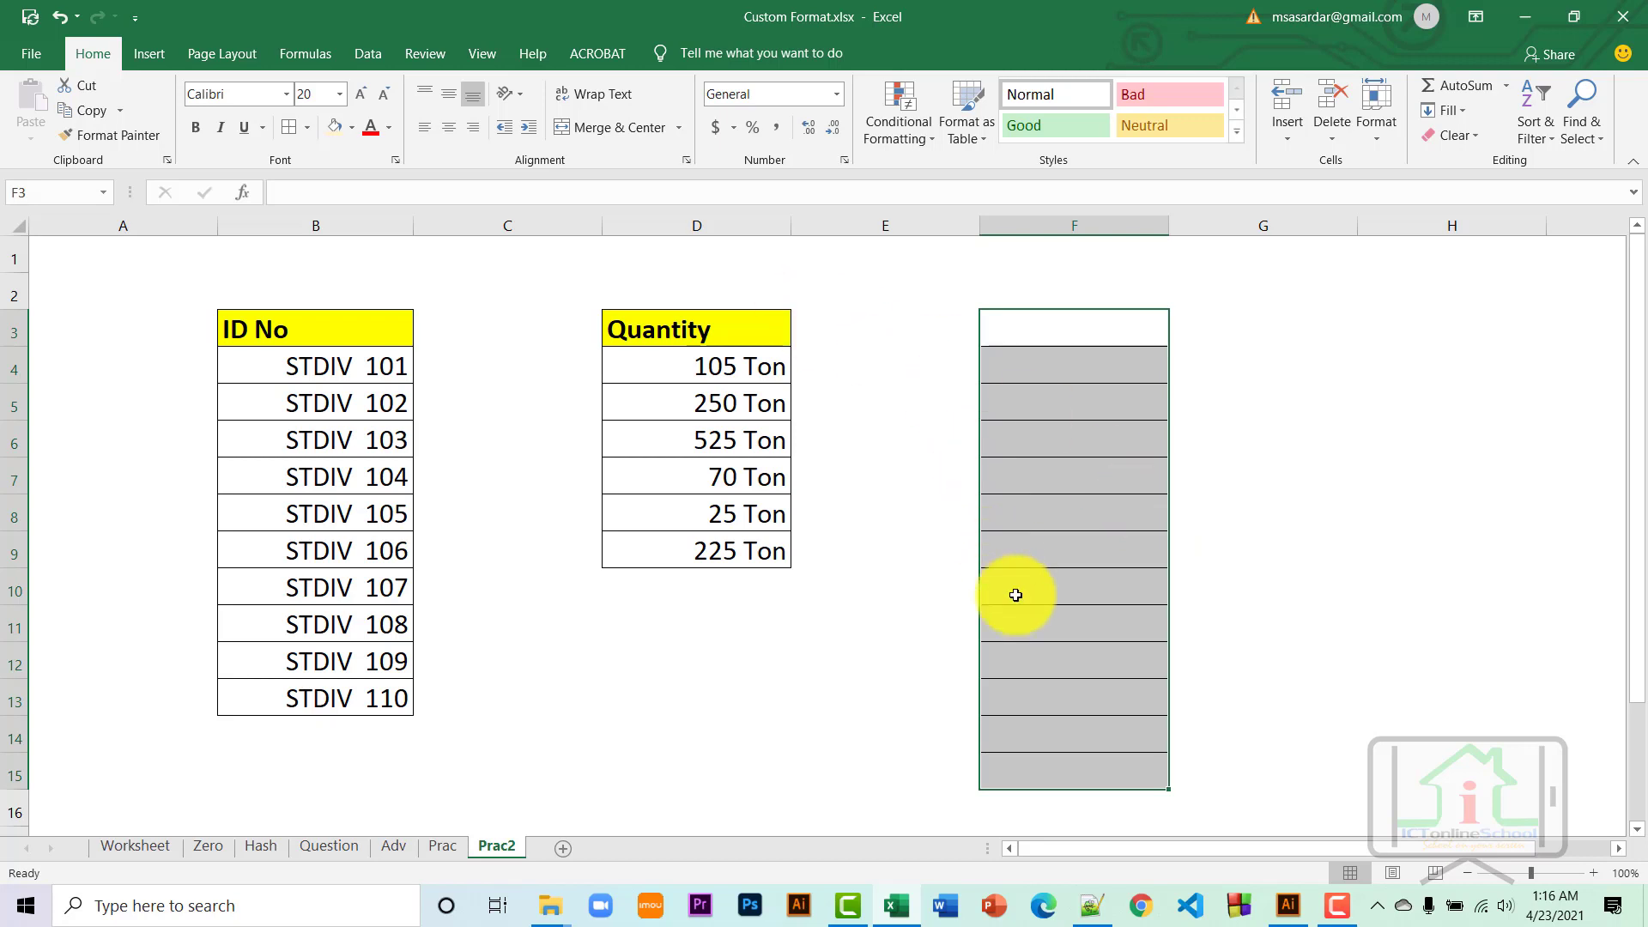
right_click(1037, 693)
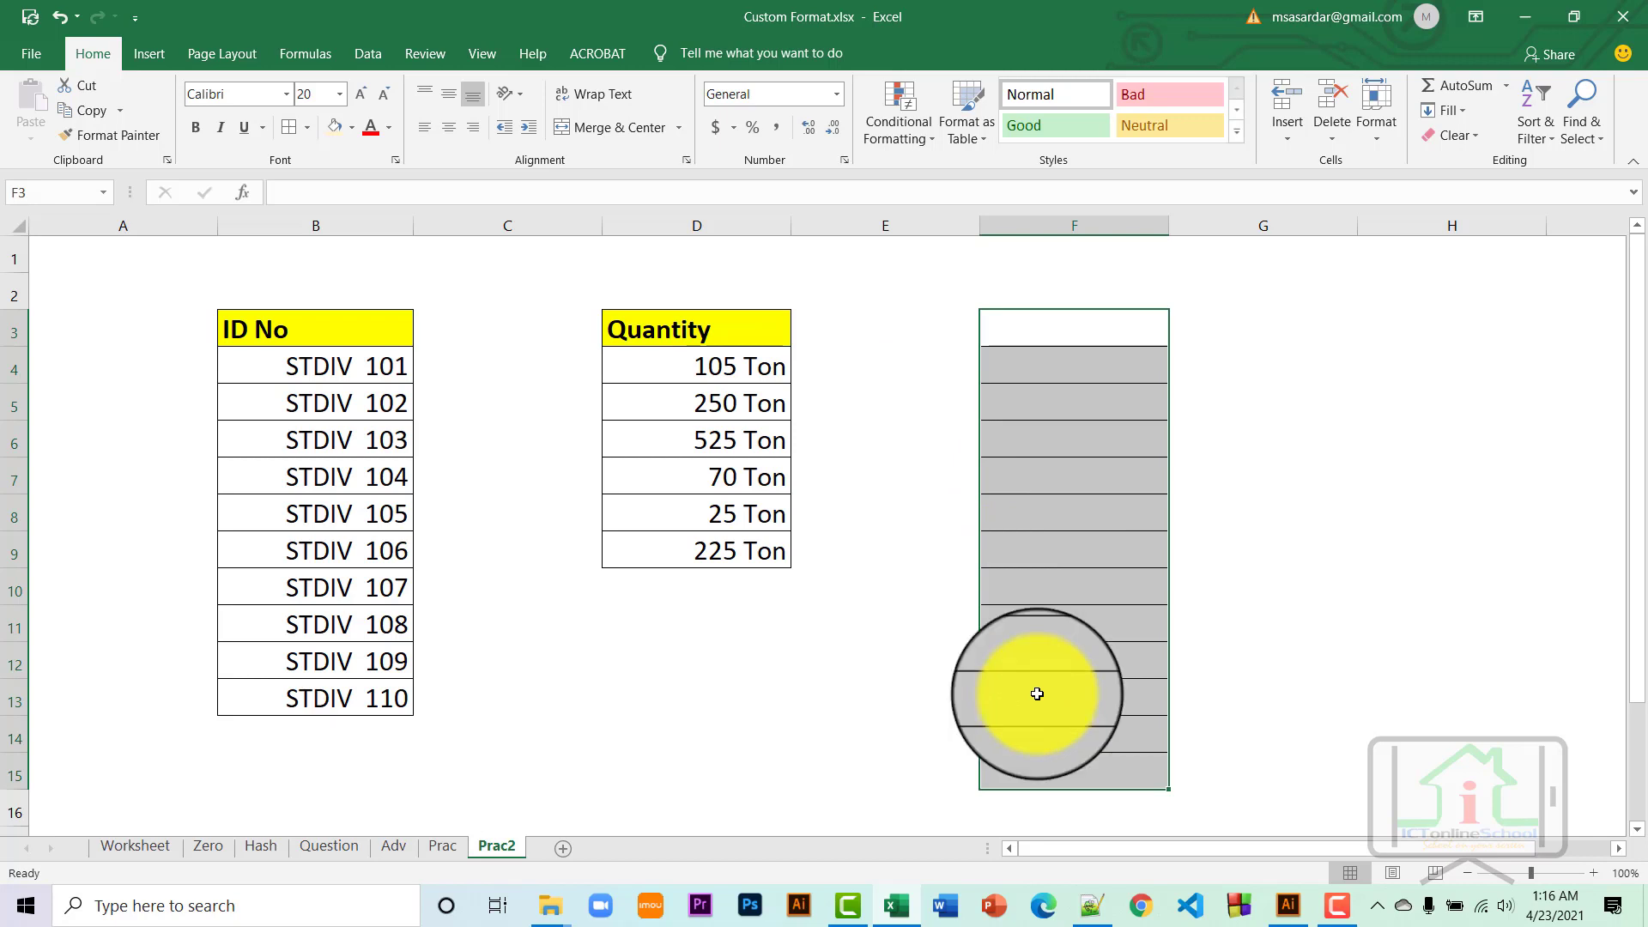
click(1032, 625)
click(927, 491)
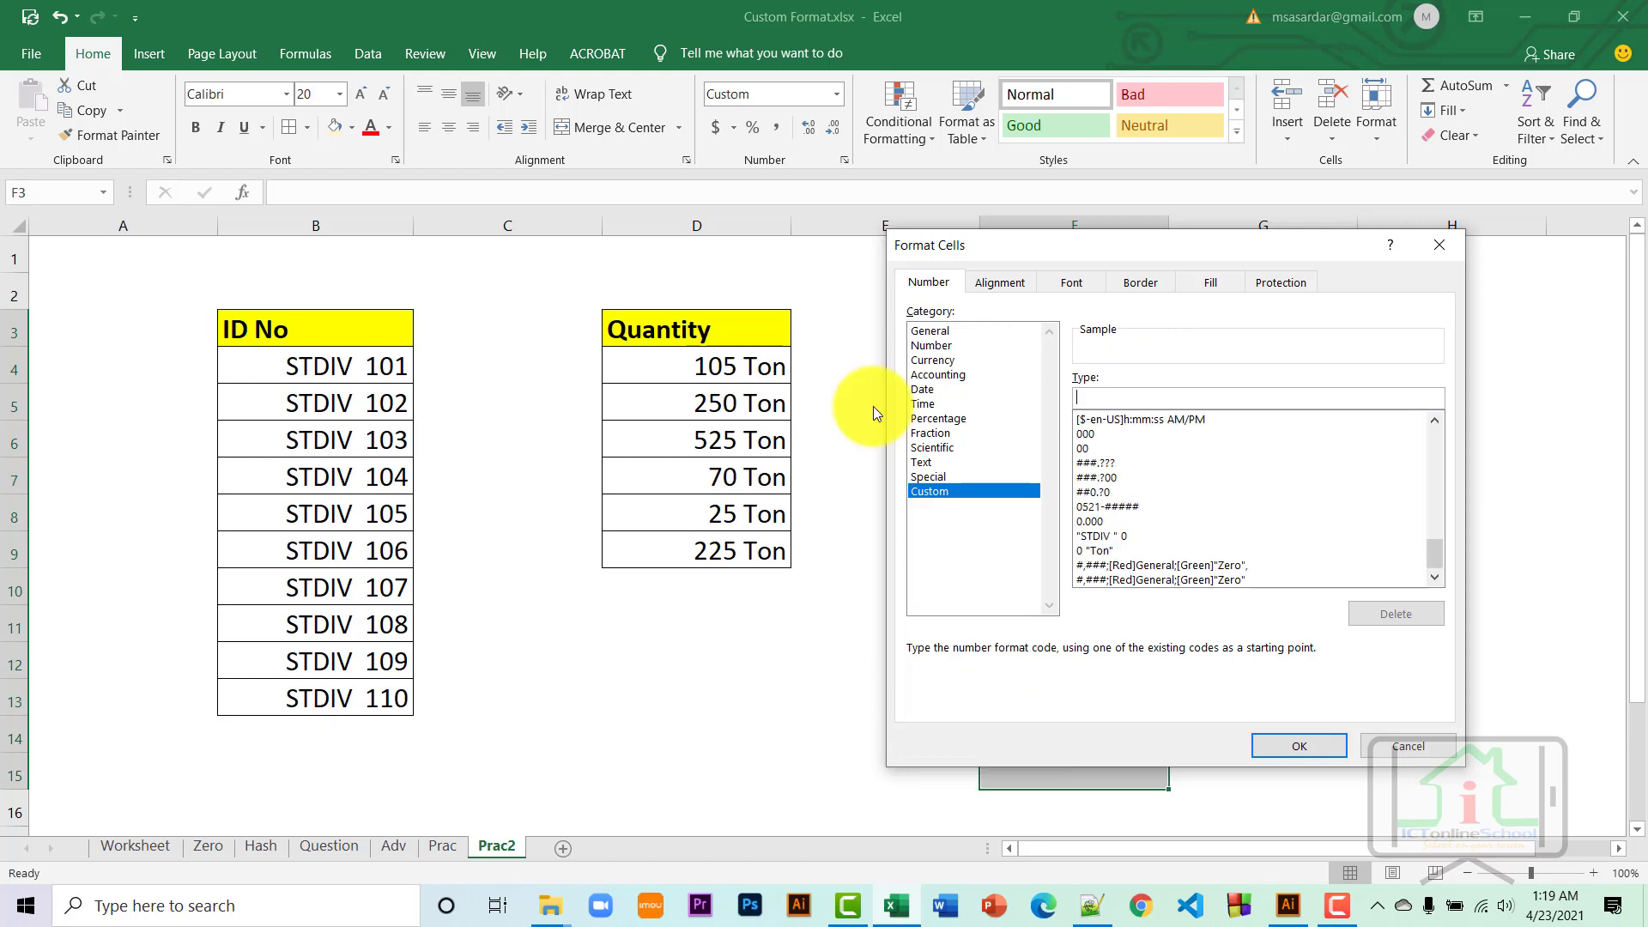
text(#)
text(,)
text(###)
text(;)
text([)
text(red)
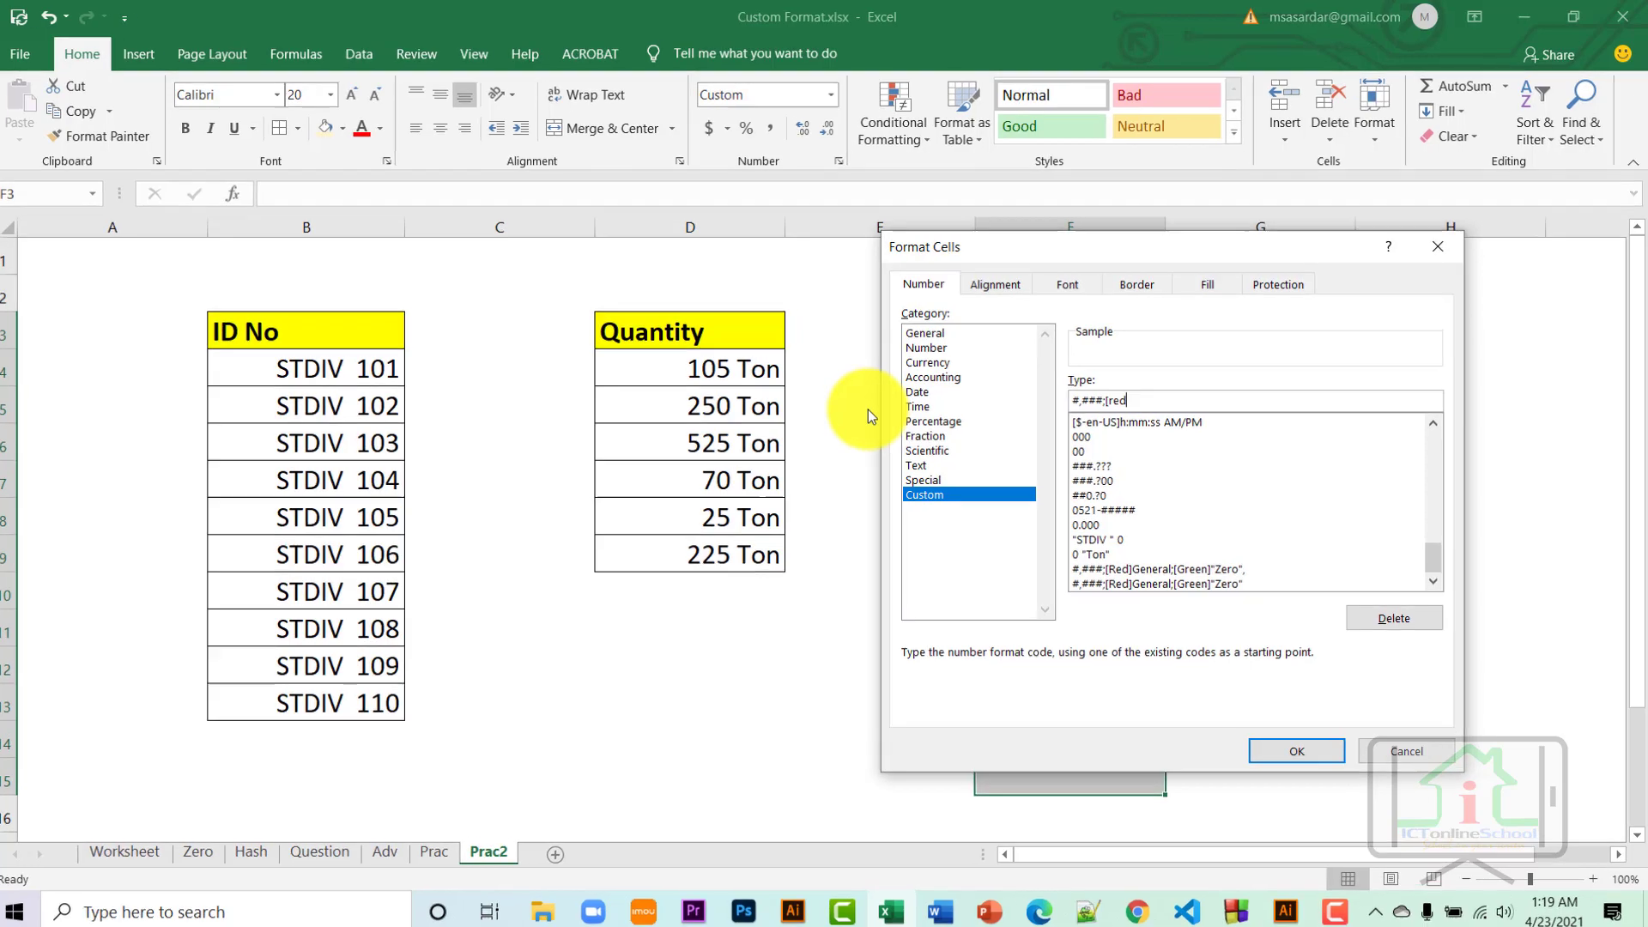
text(];)
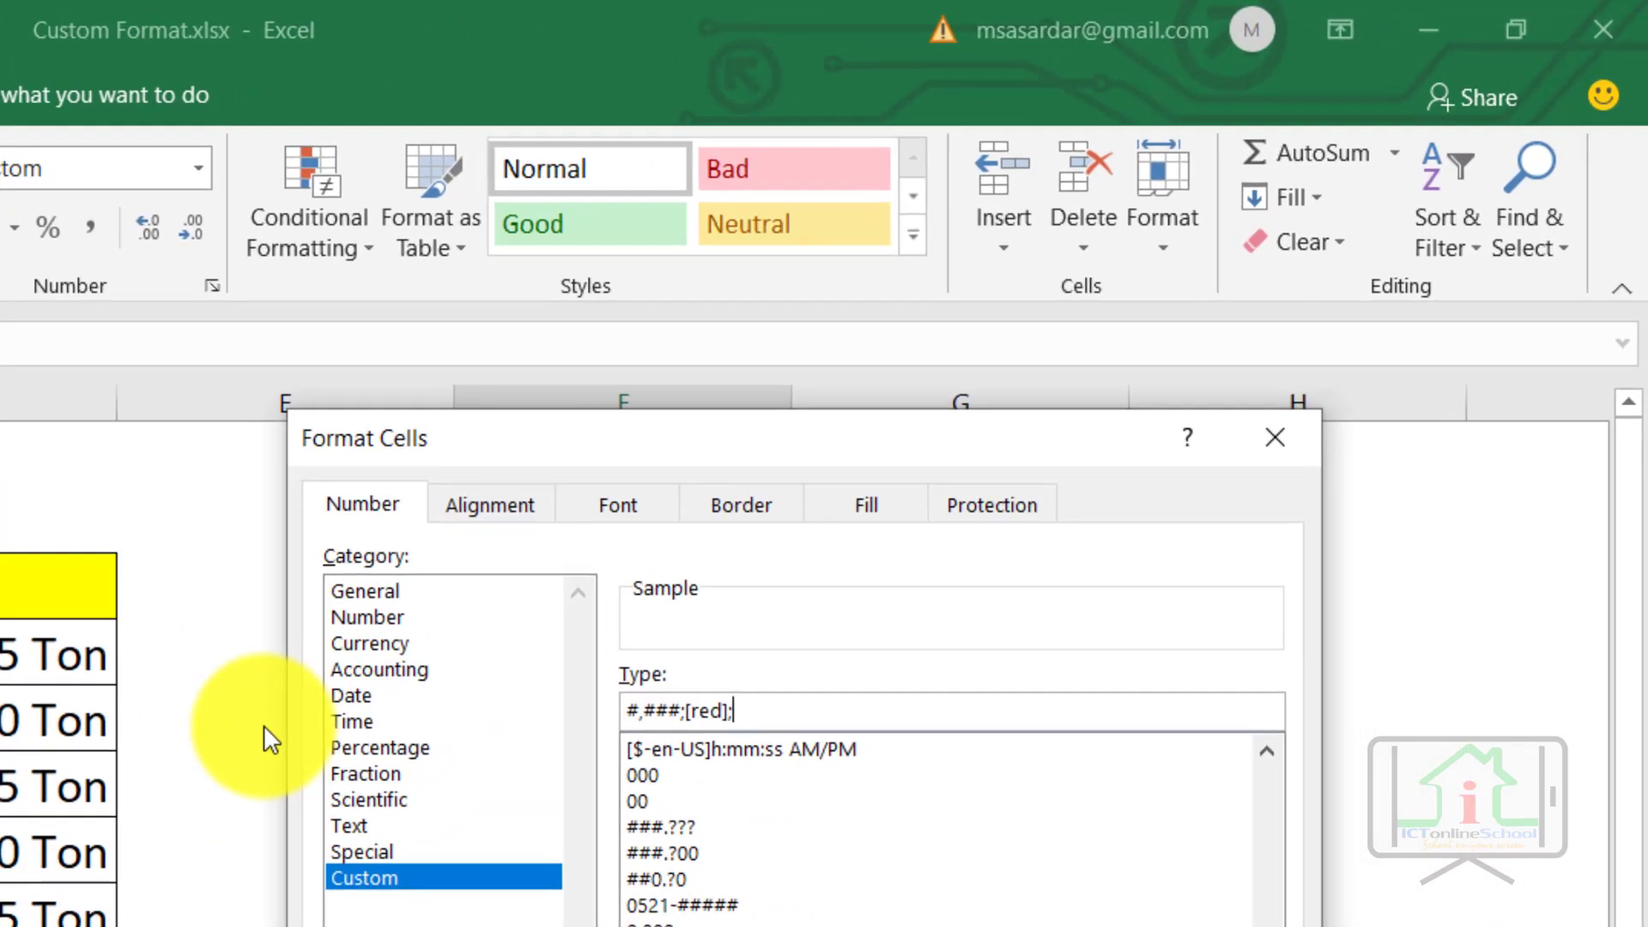
text(")
text(e)
text(r)
key(BackSpace)
text(ro")
text(;)
text([)
text(gree)
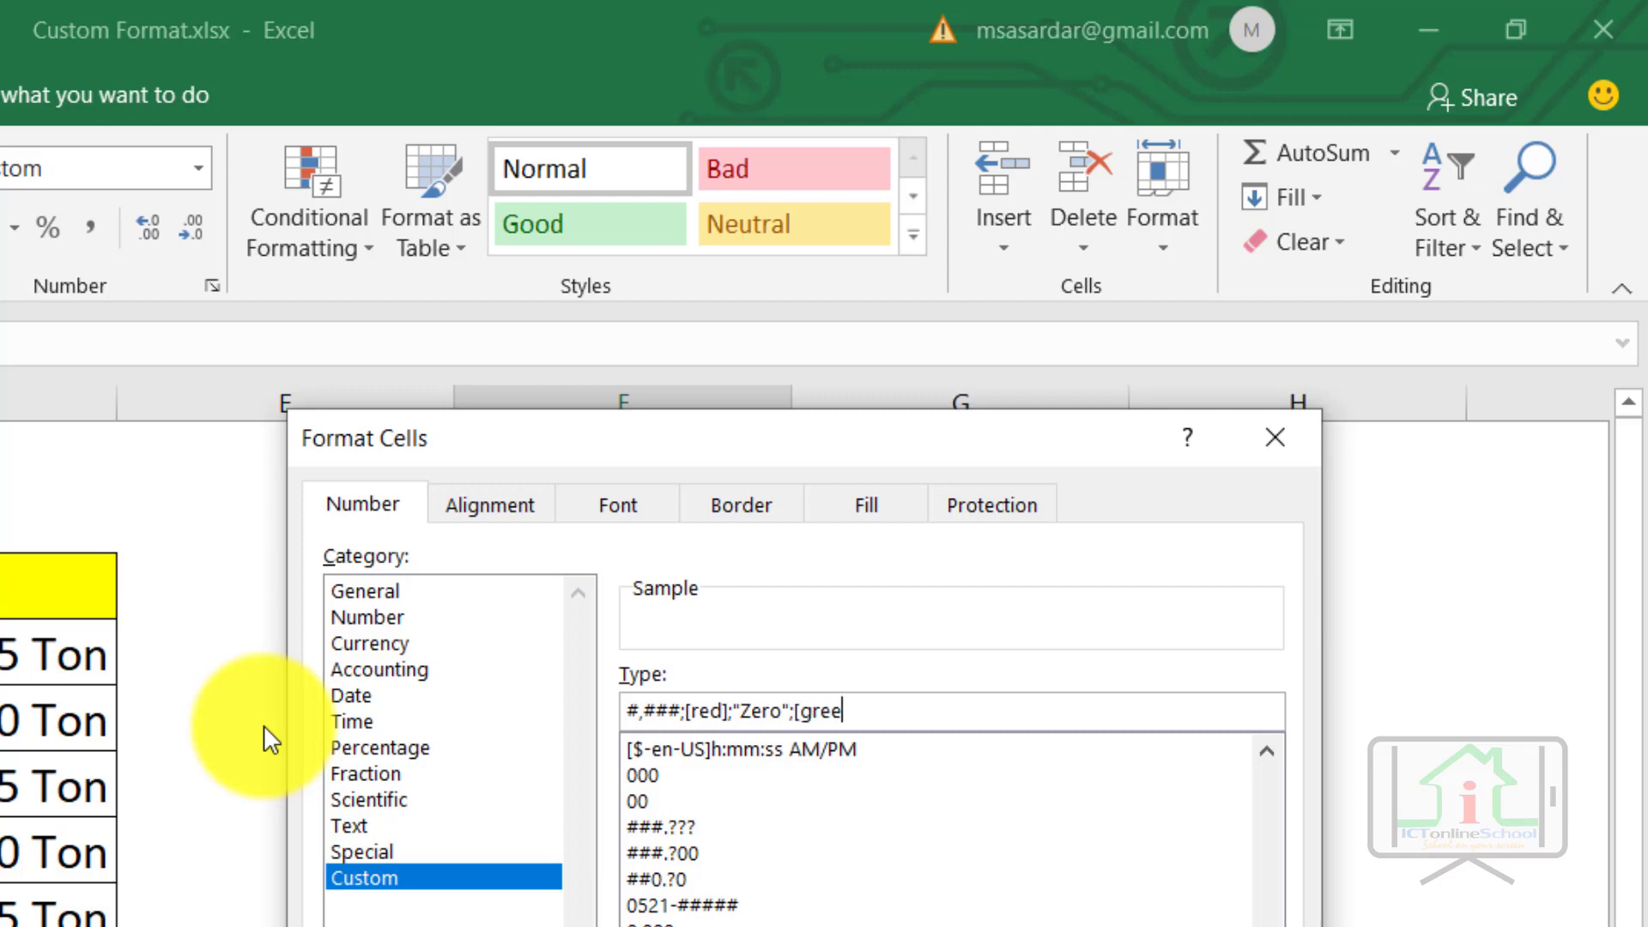
text(n)
text(])
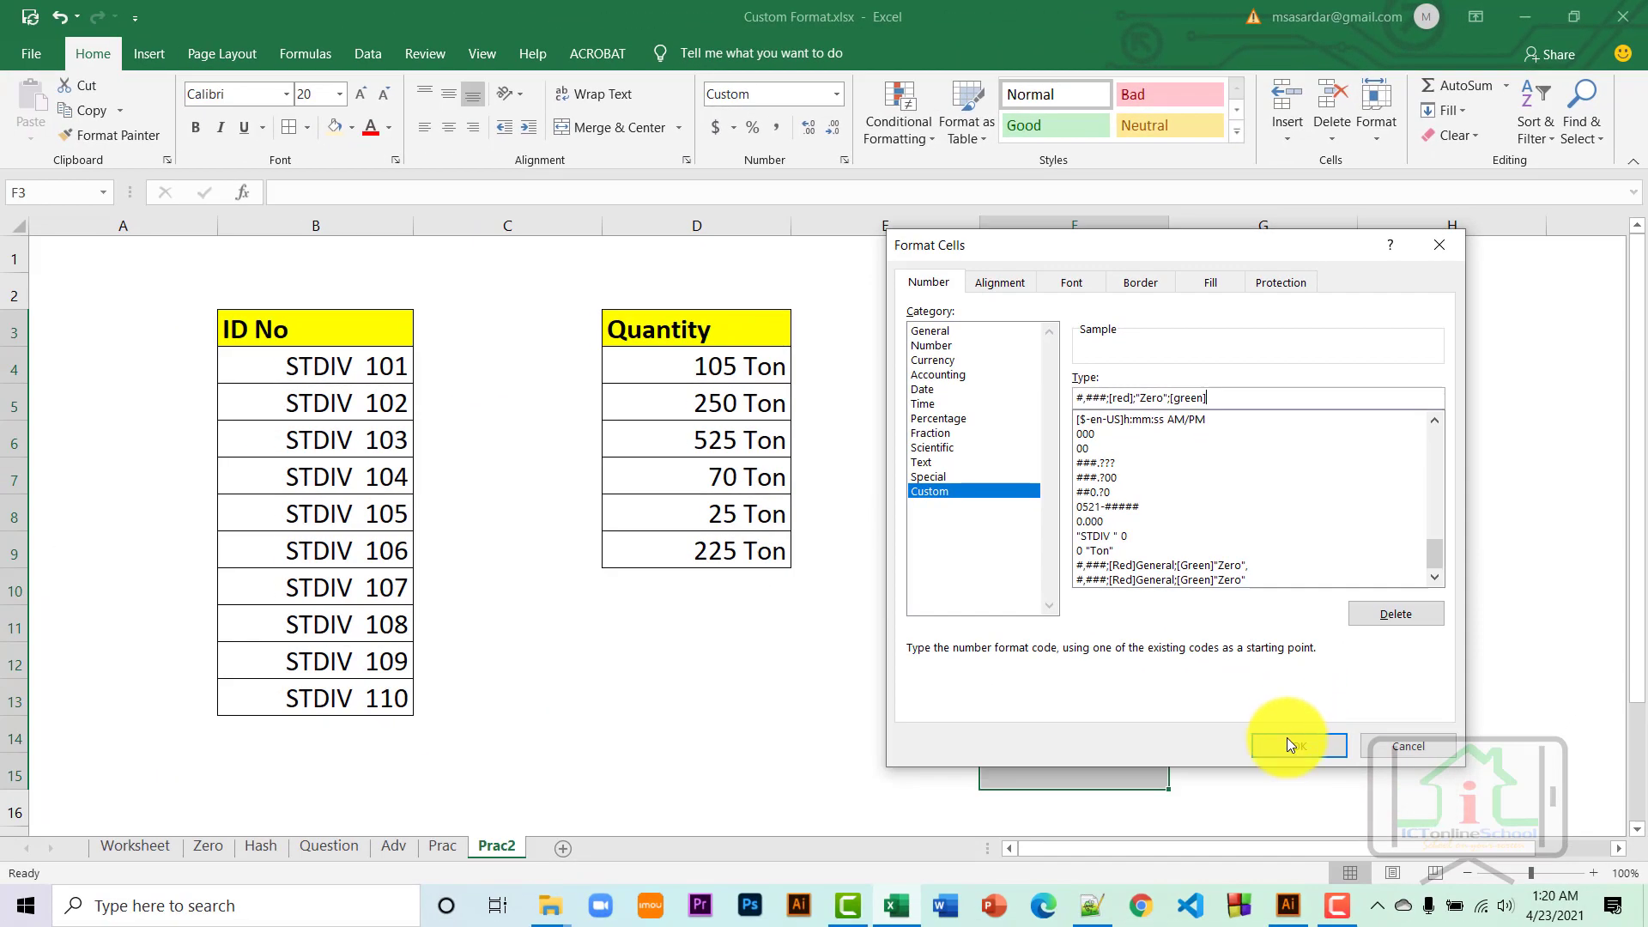
click(1282, 734)
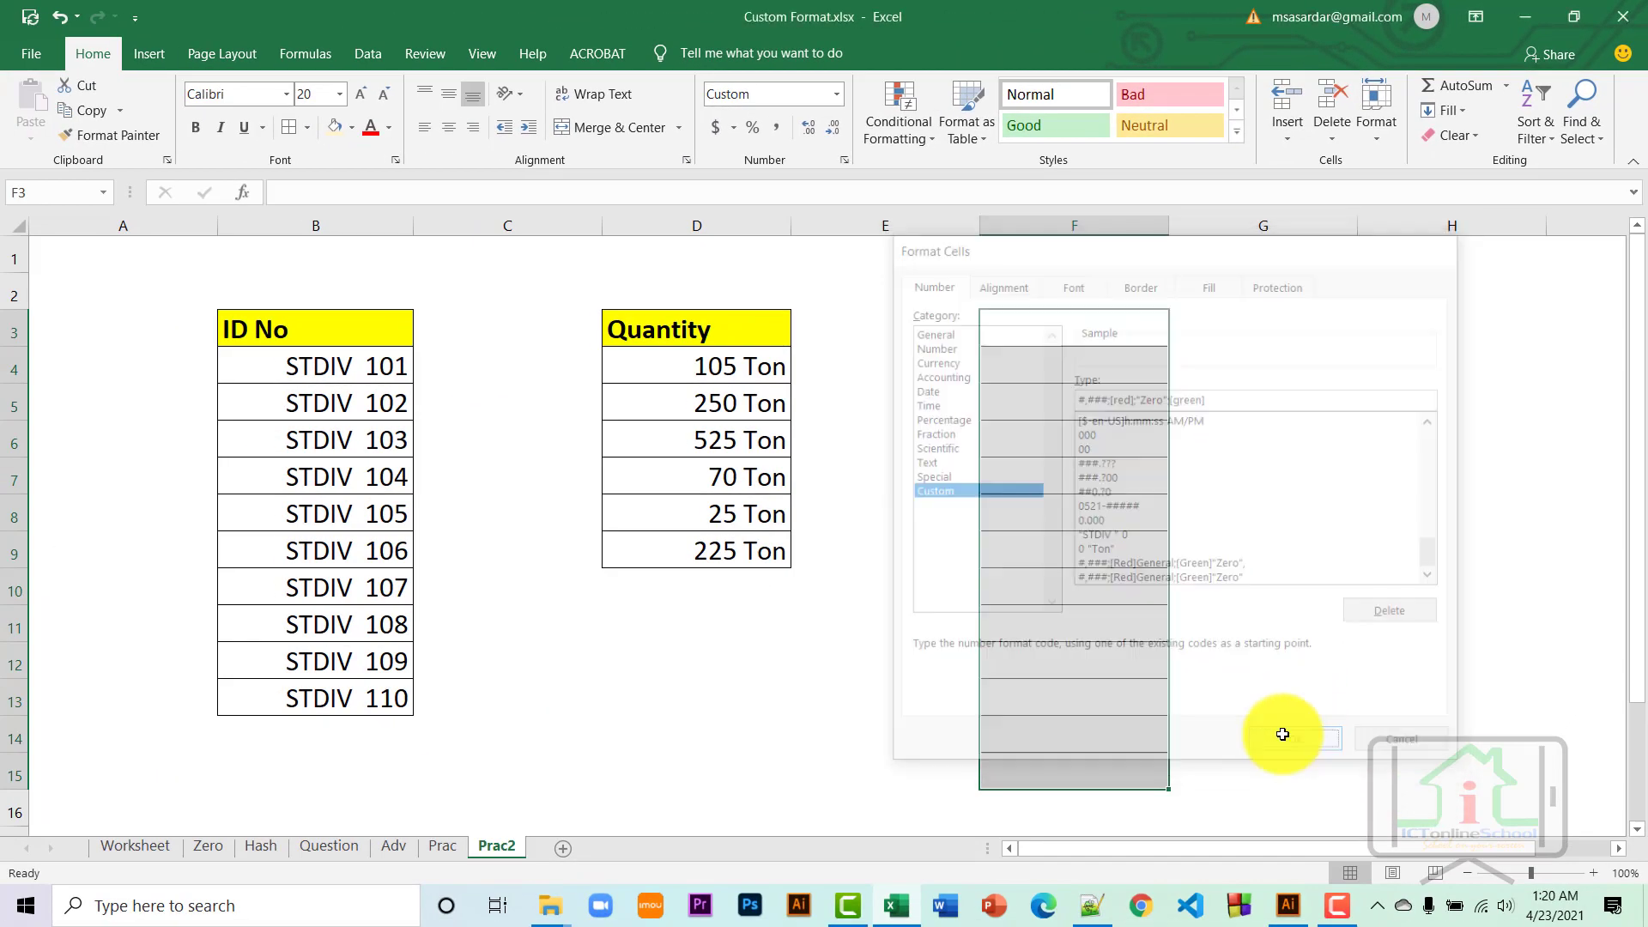
Enter test values 5,400, -5000, 0 and a sample name in F3:F6.
click(1054, 334)
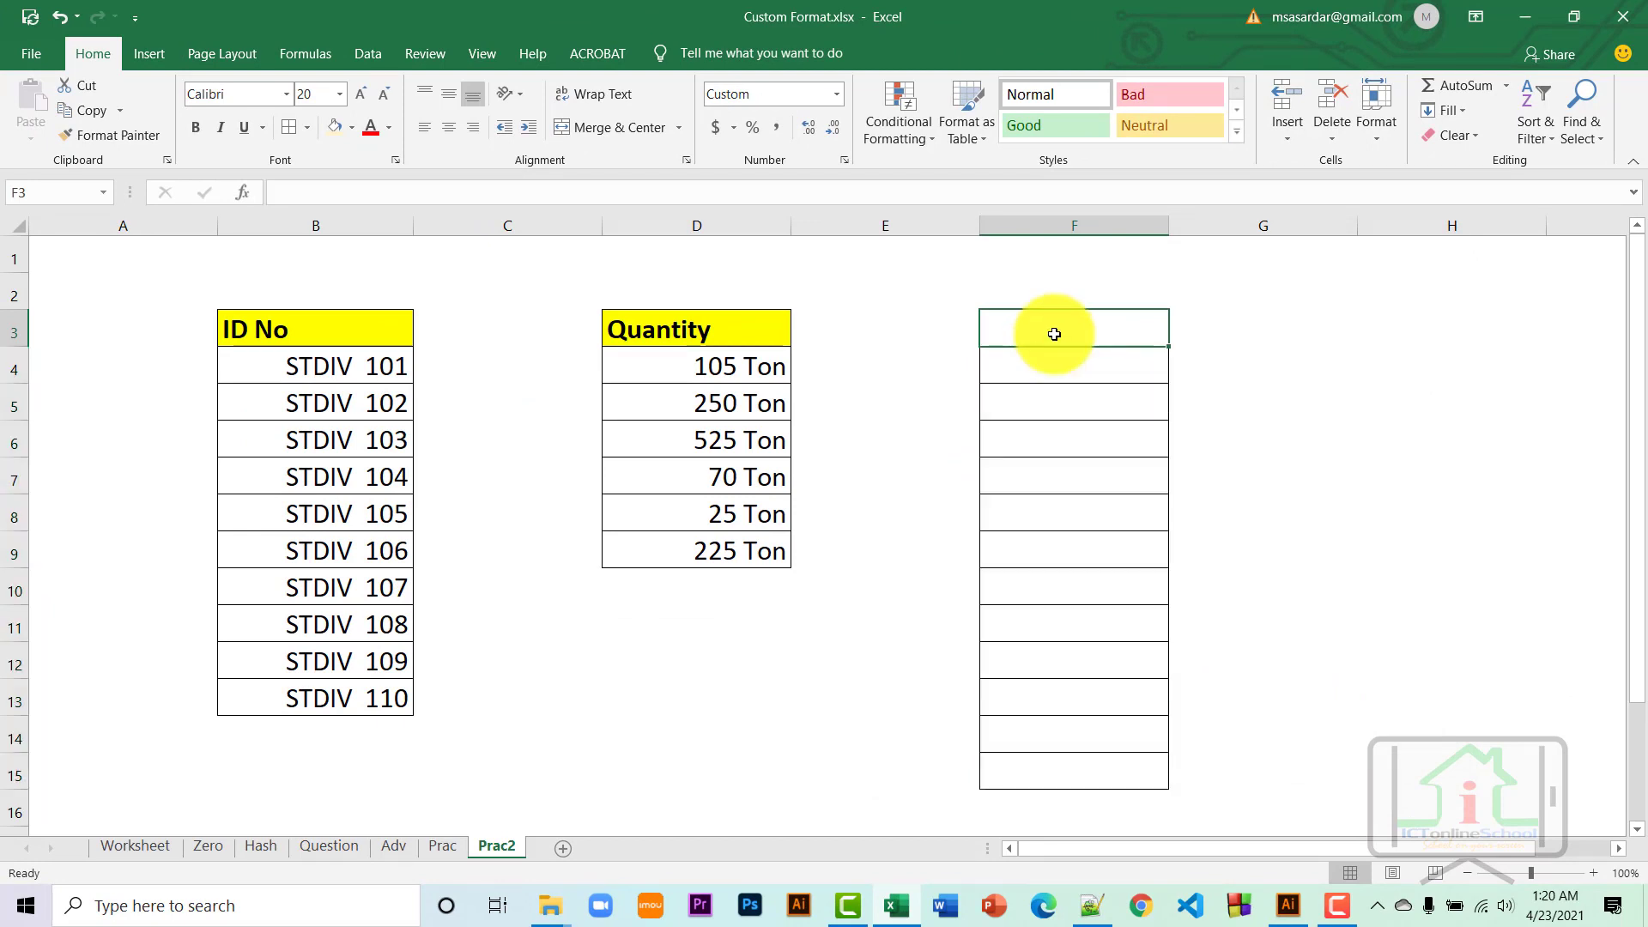
text(5,400)
key(Return)
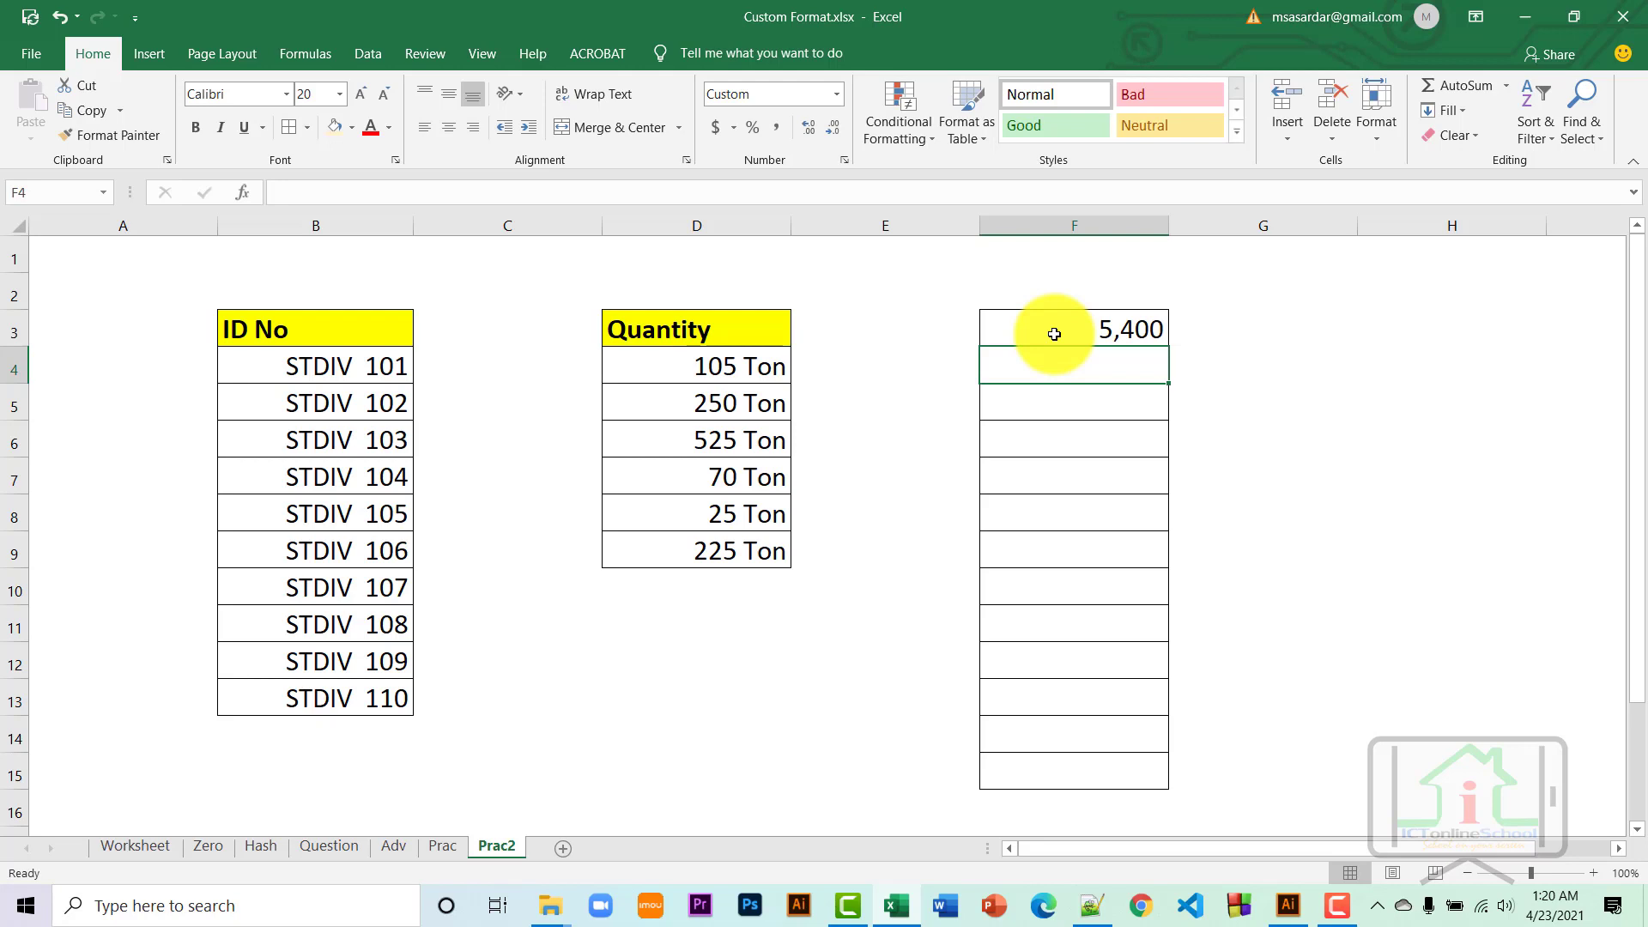
text(-)
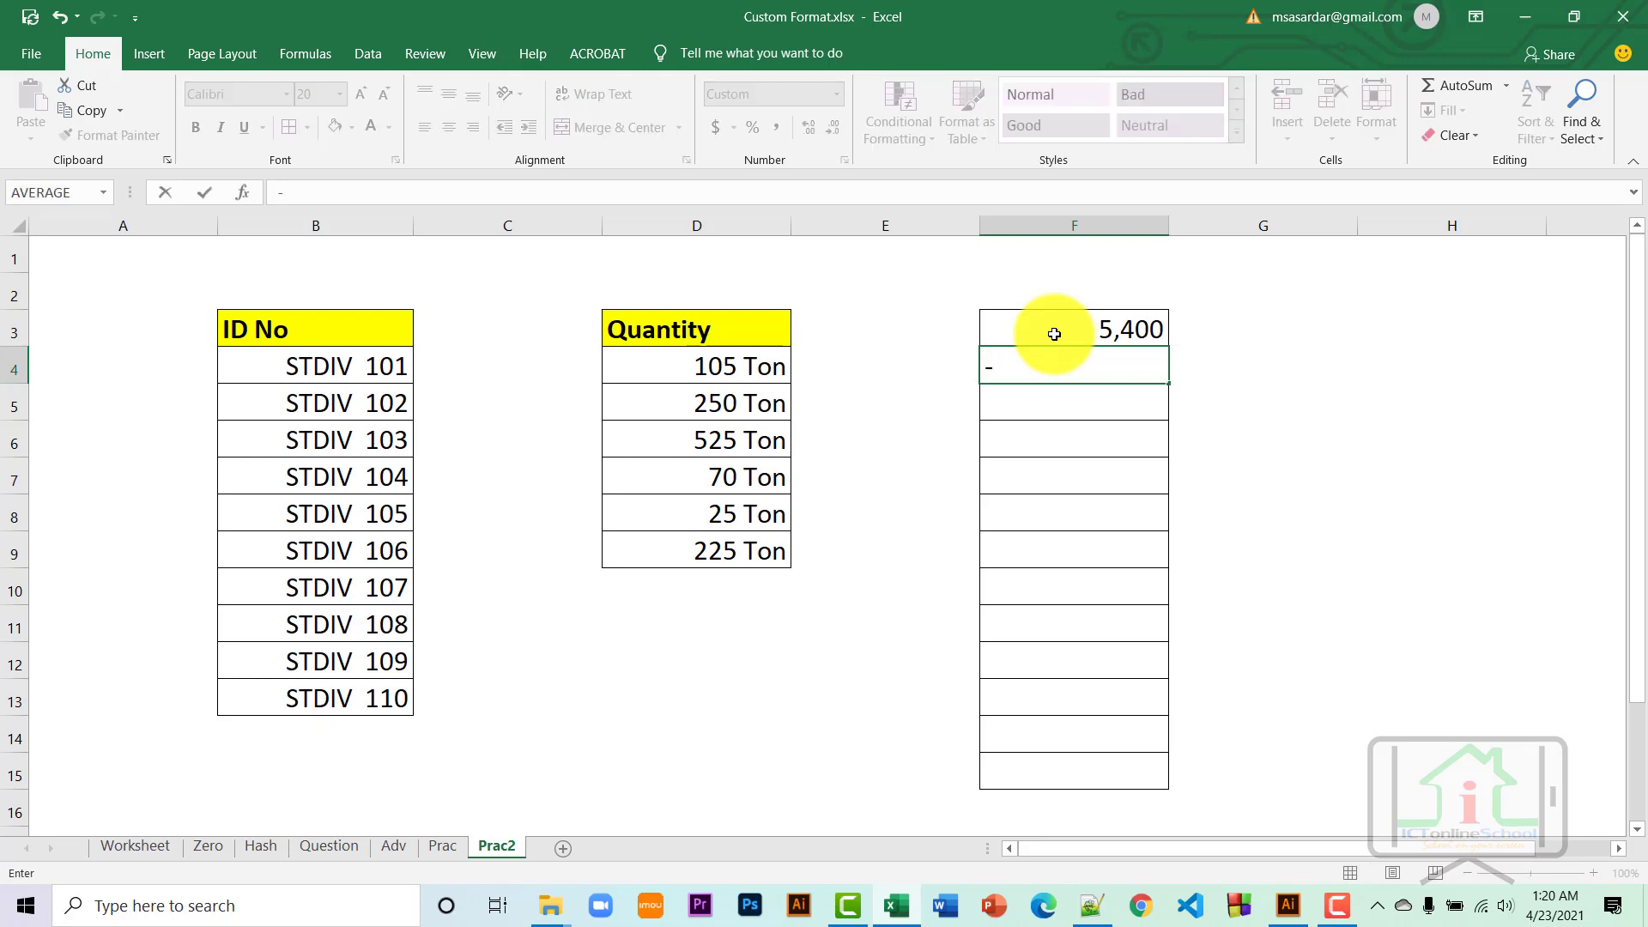
text(5000)
key(Return)
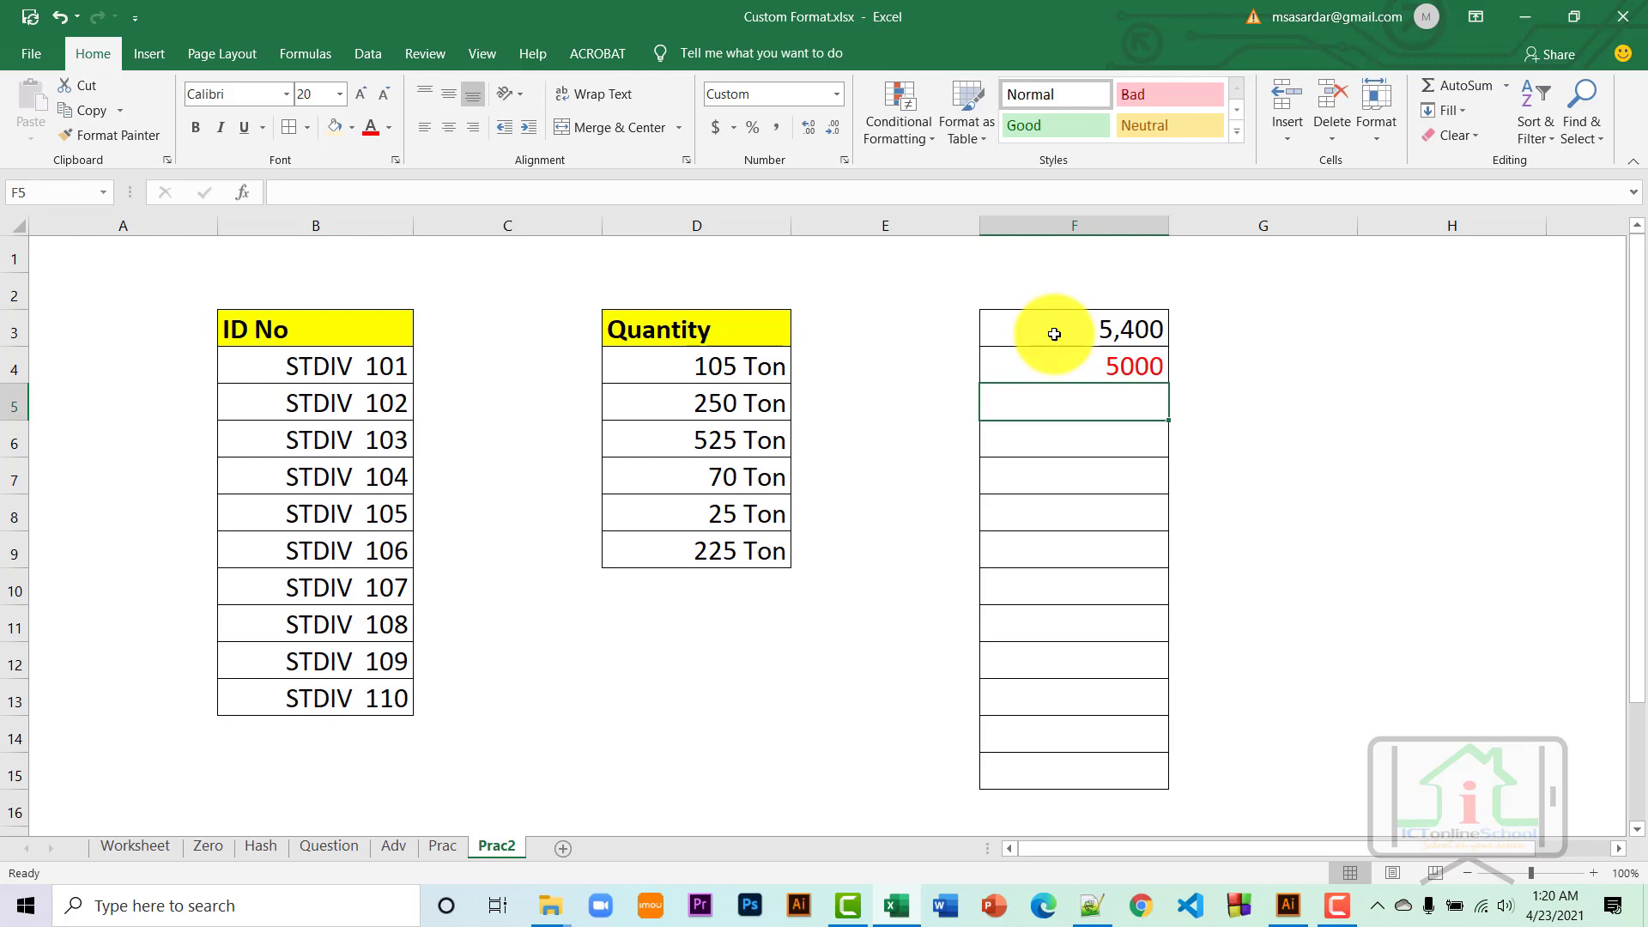
text(0)
key(Return)
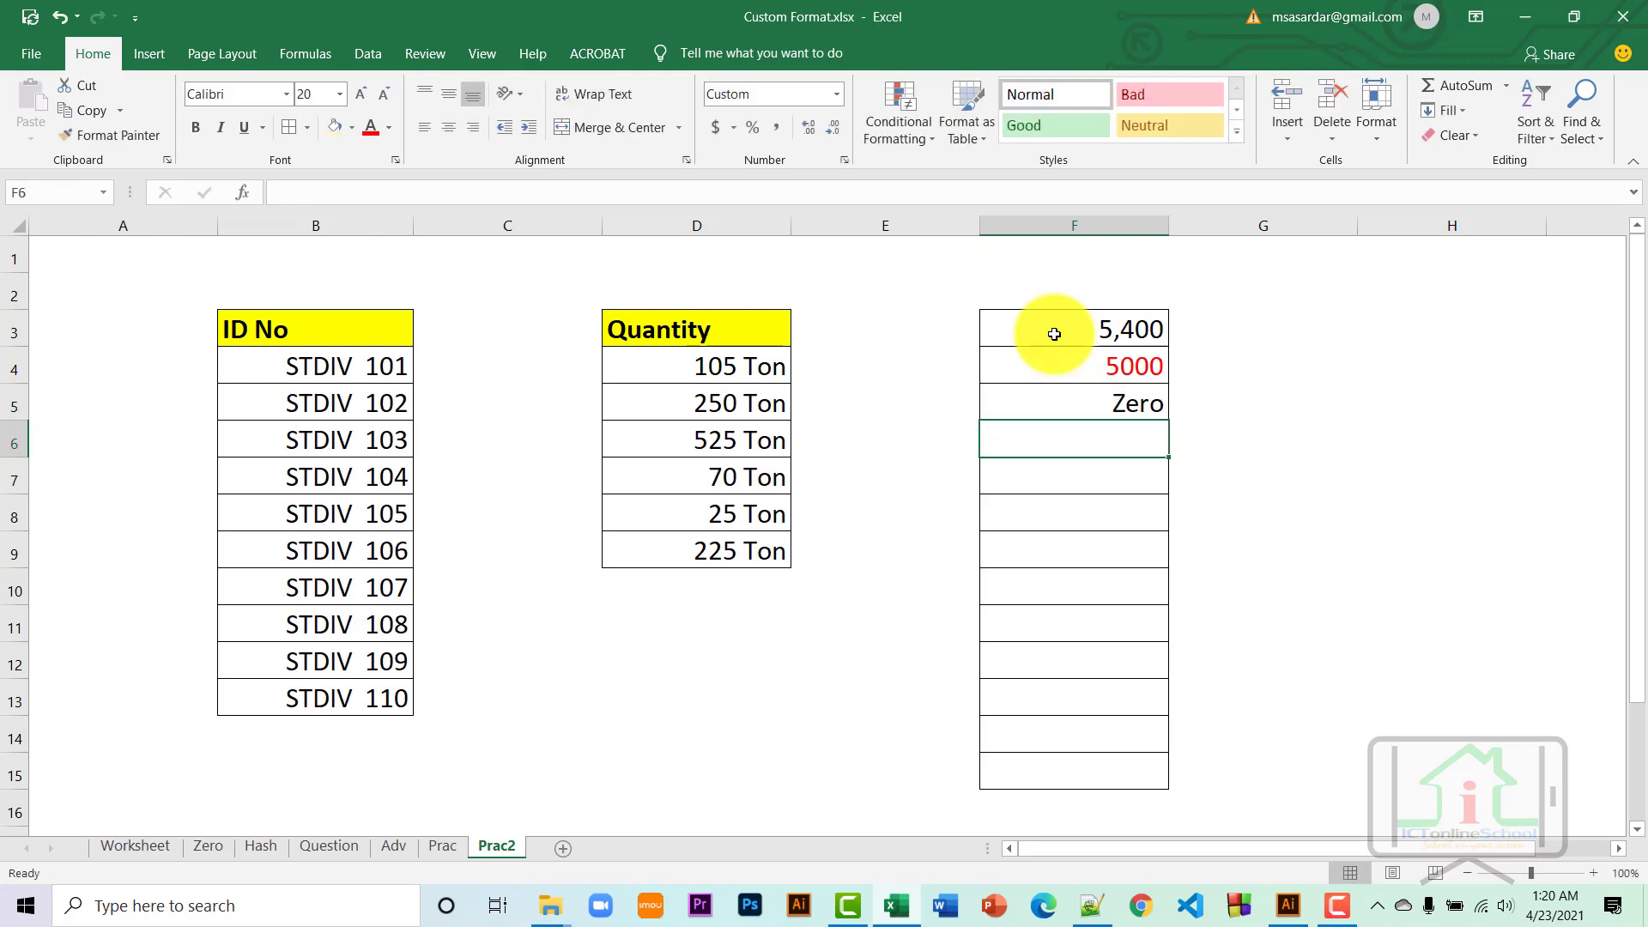
text(Tuhin)
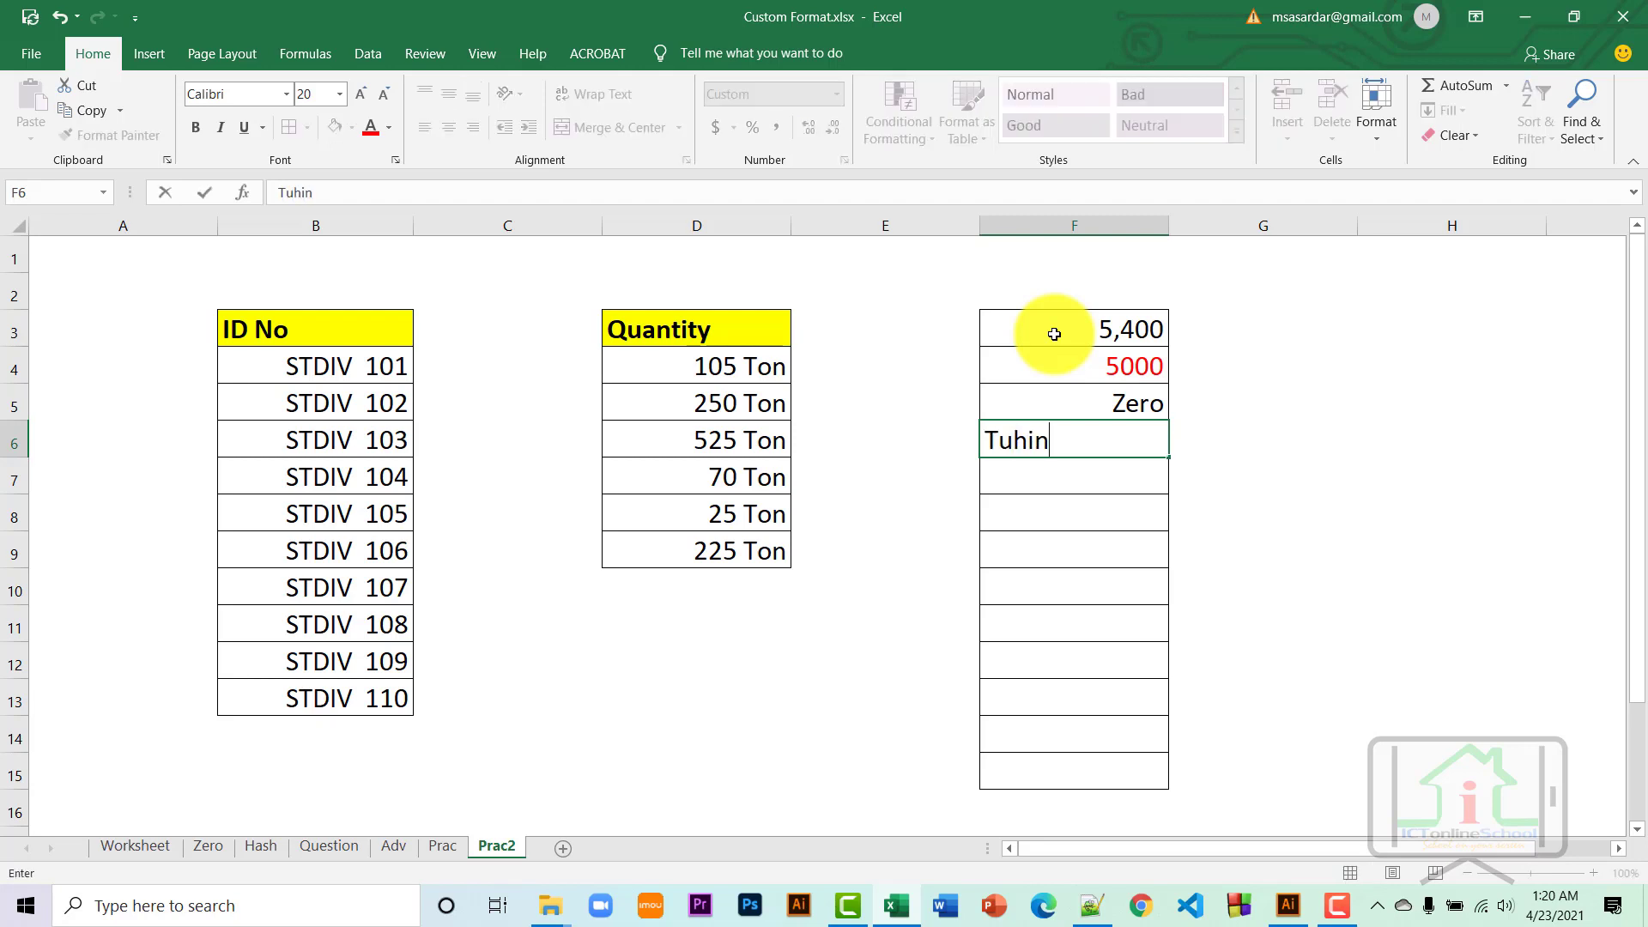
key(Return)
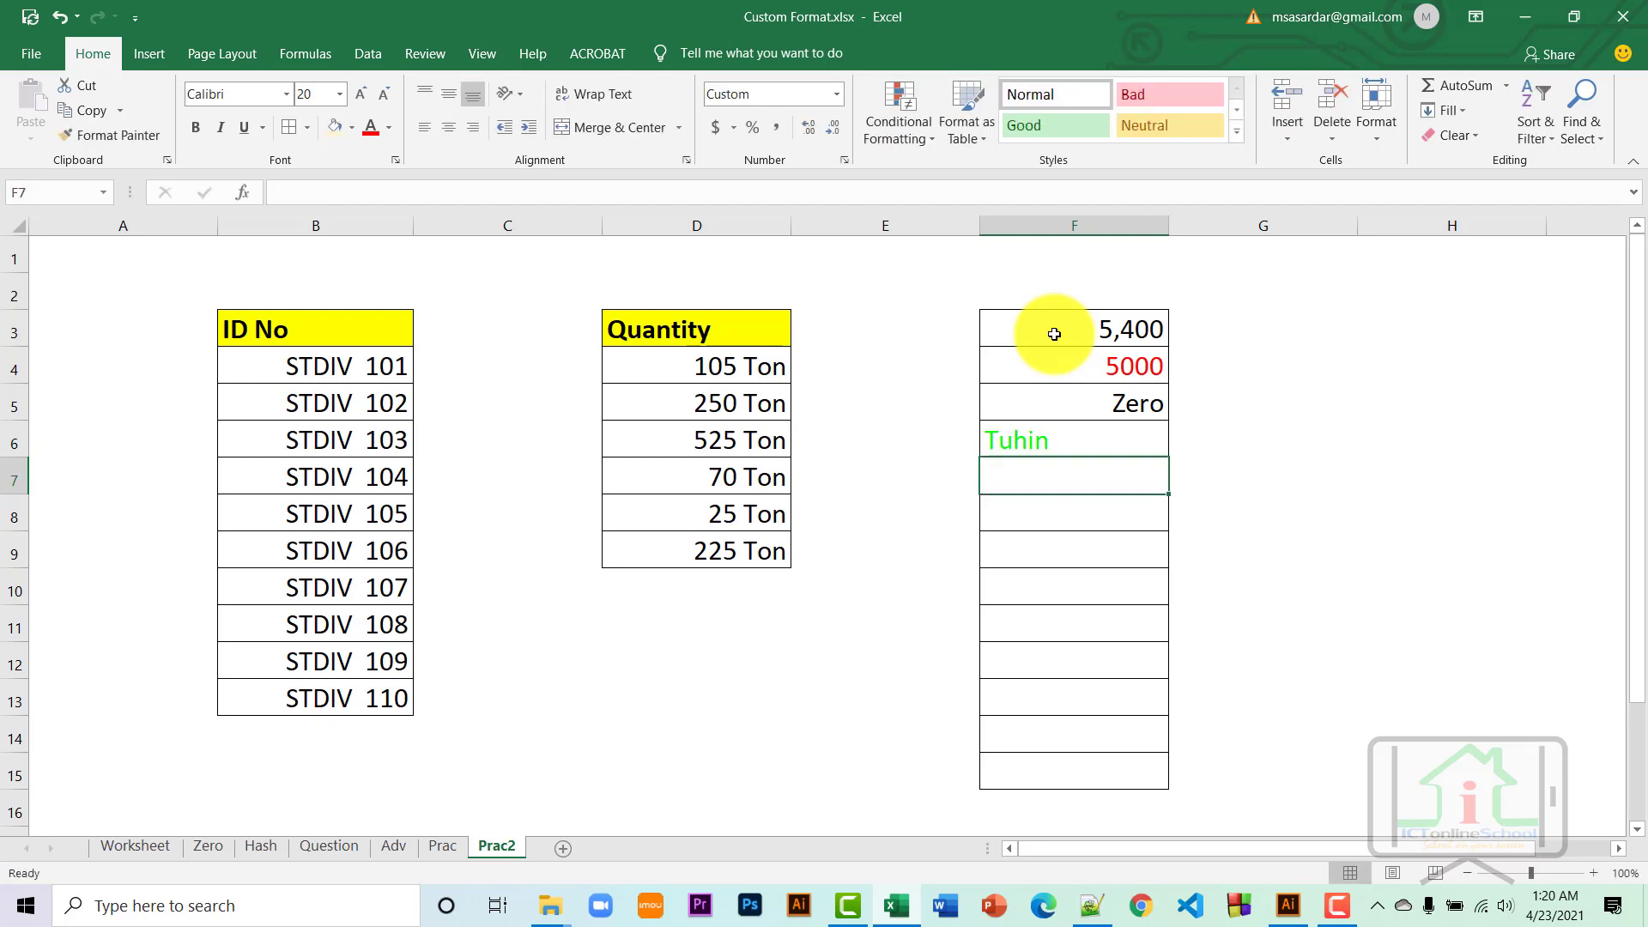
Enter 45100, -5, 0 and a second sample name down to F10.
text(451)
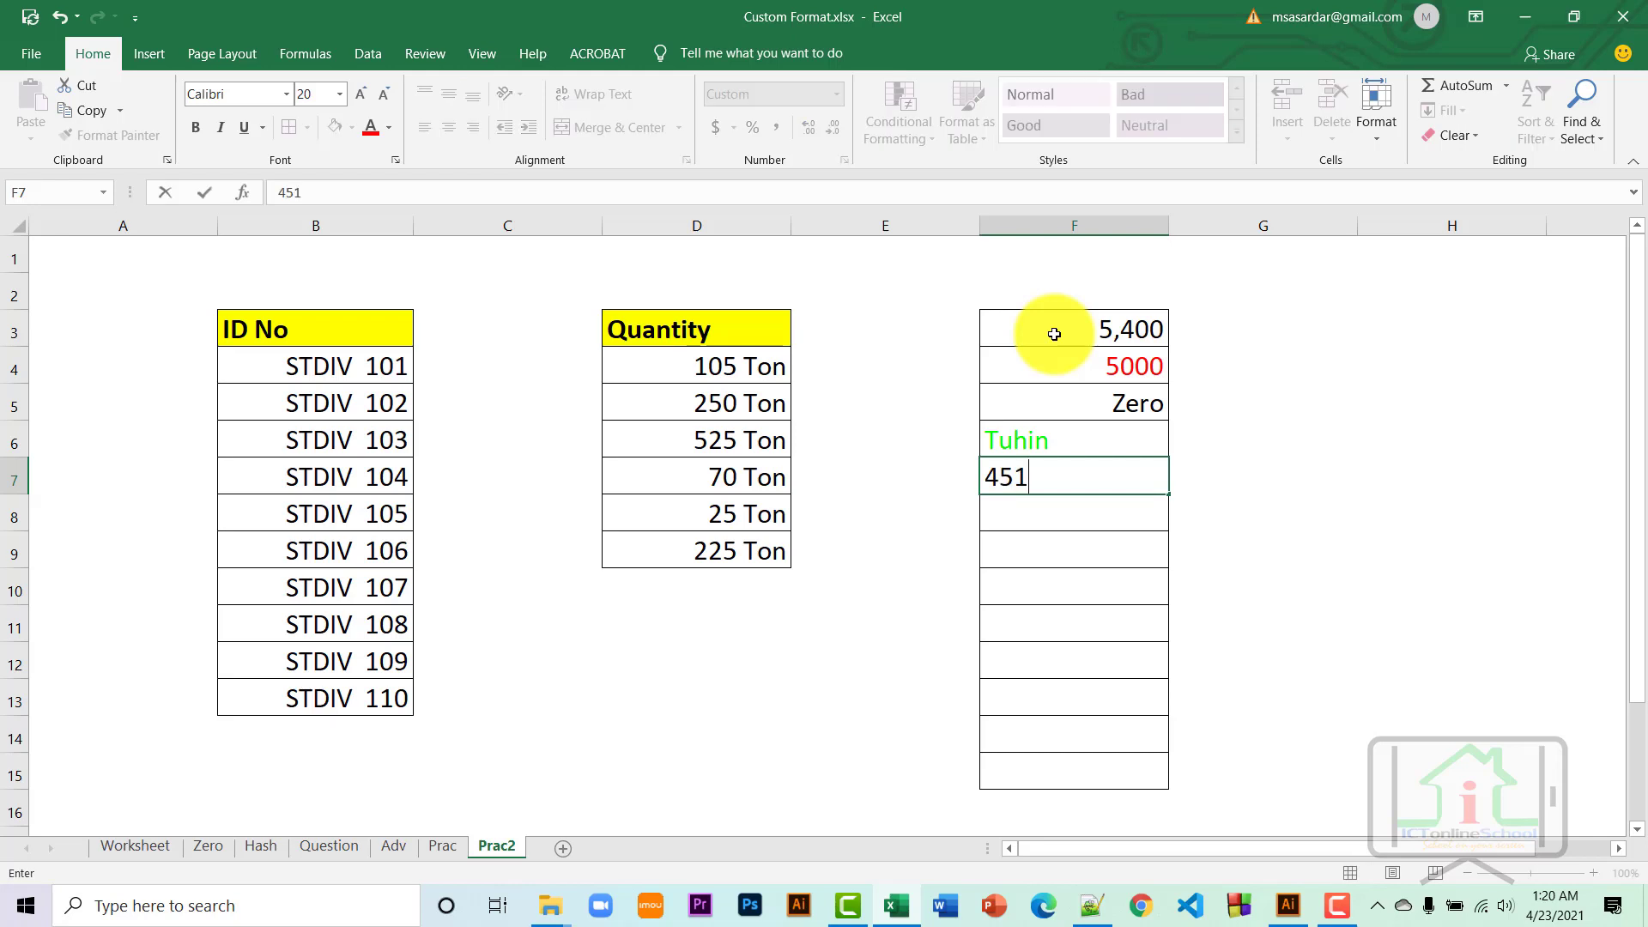
text(00)
key(Return)
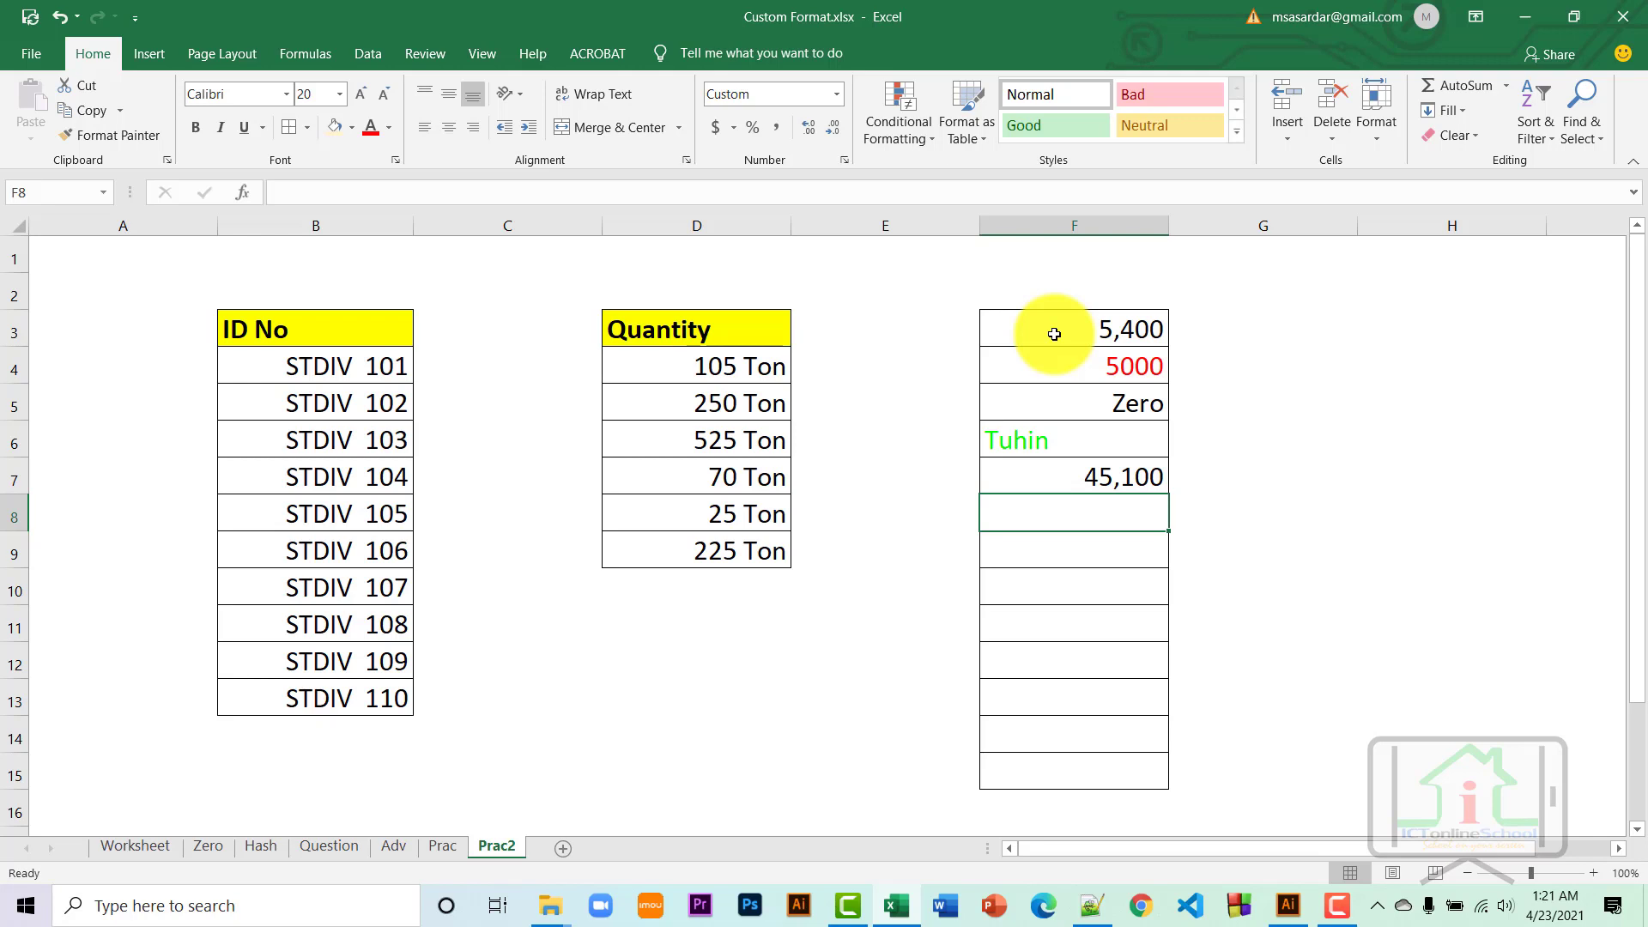
text(-5)
key(Return)
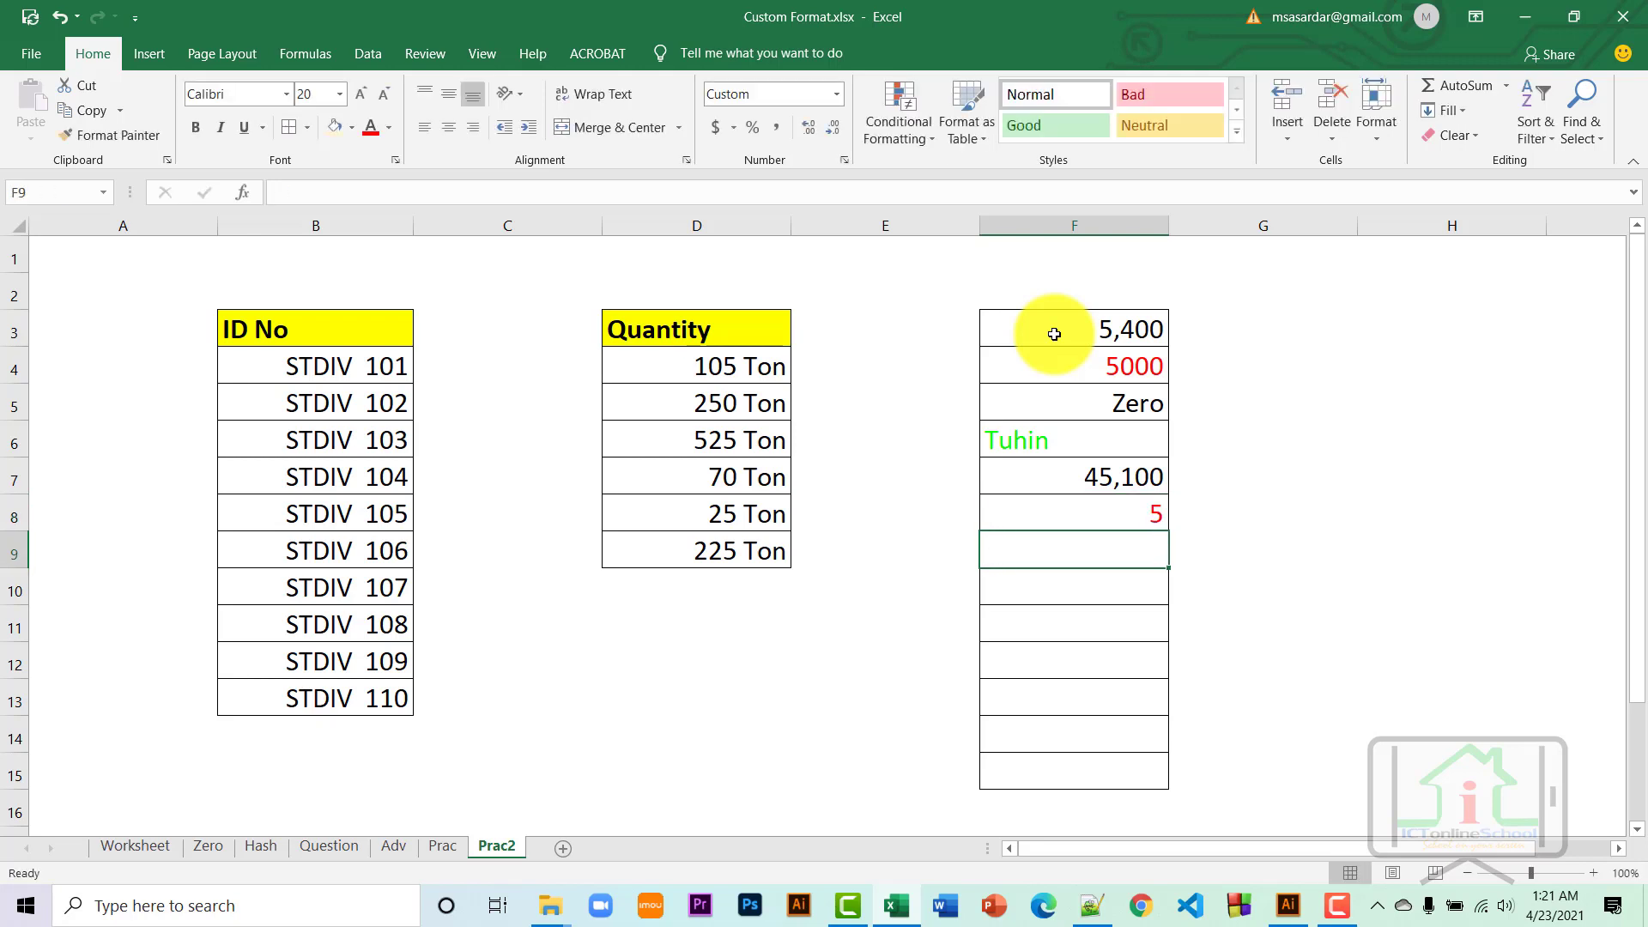
text(0)
key(Return)
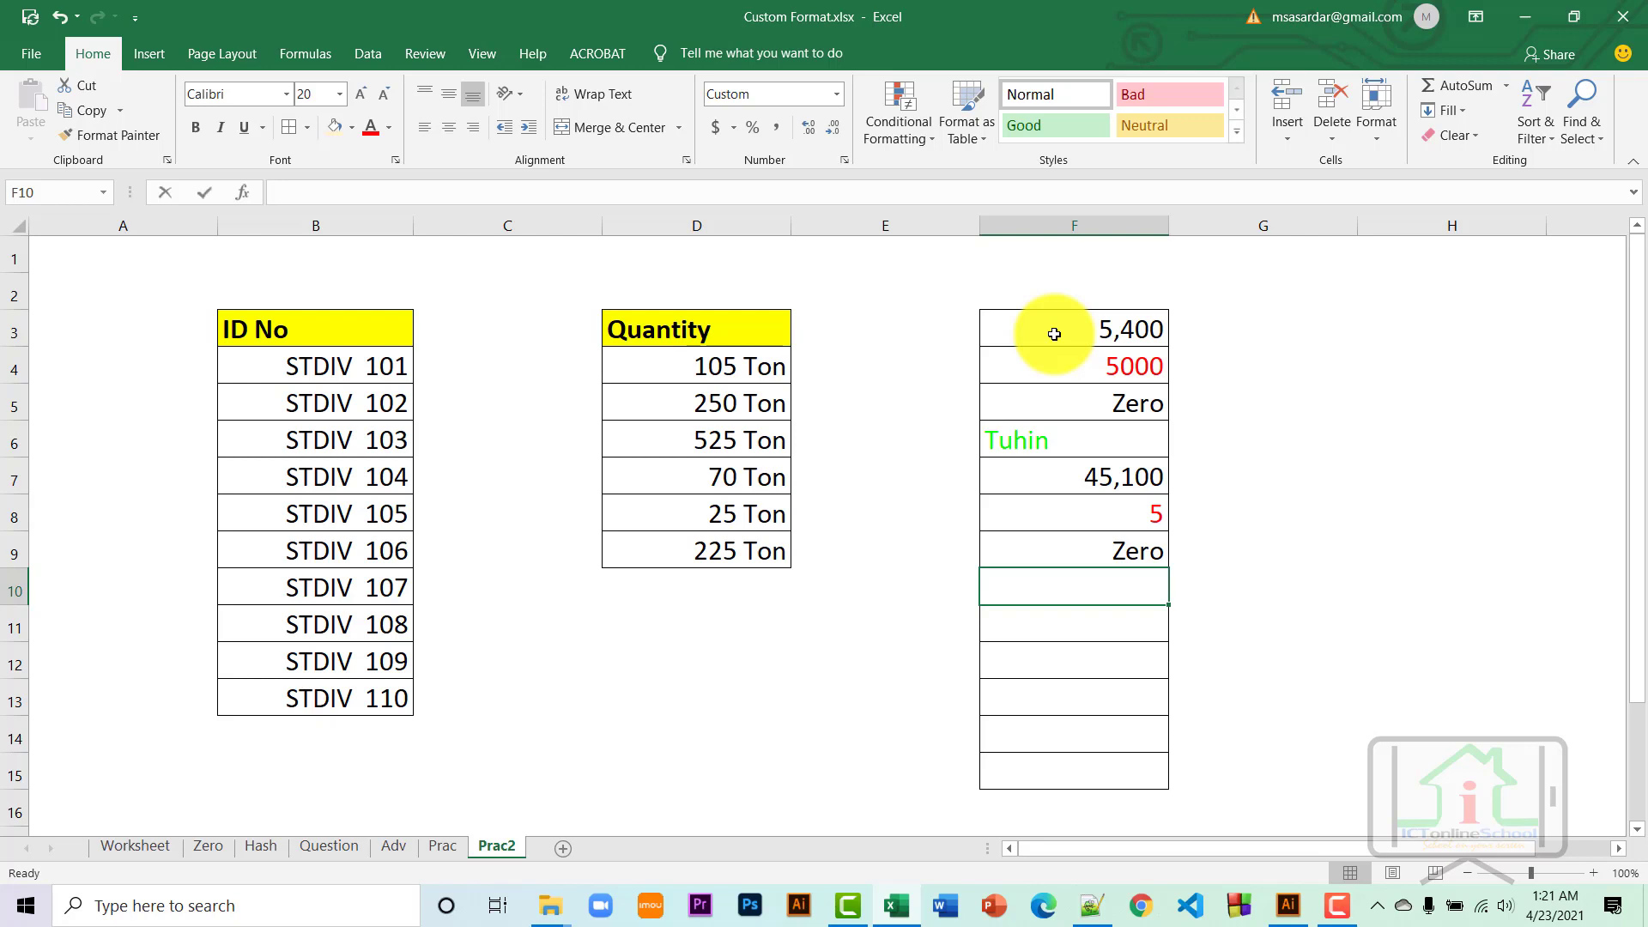
text(Mahin)
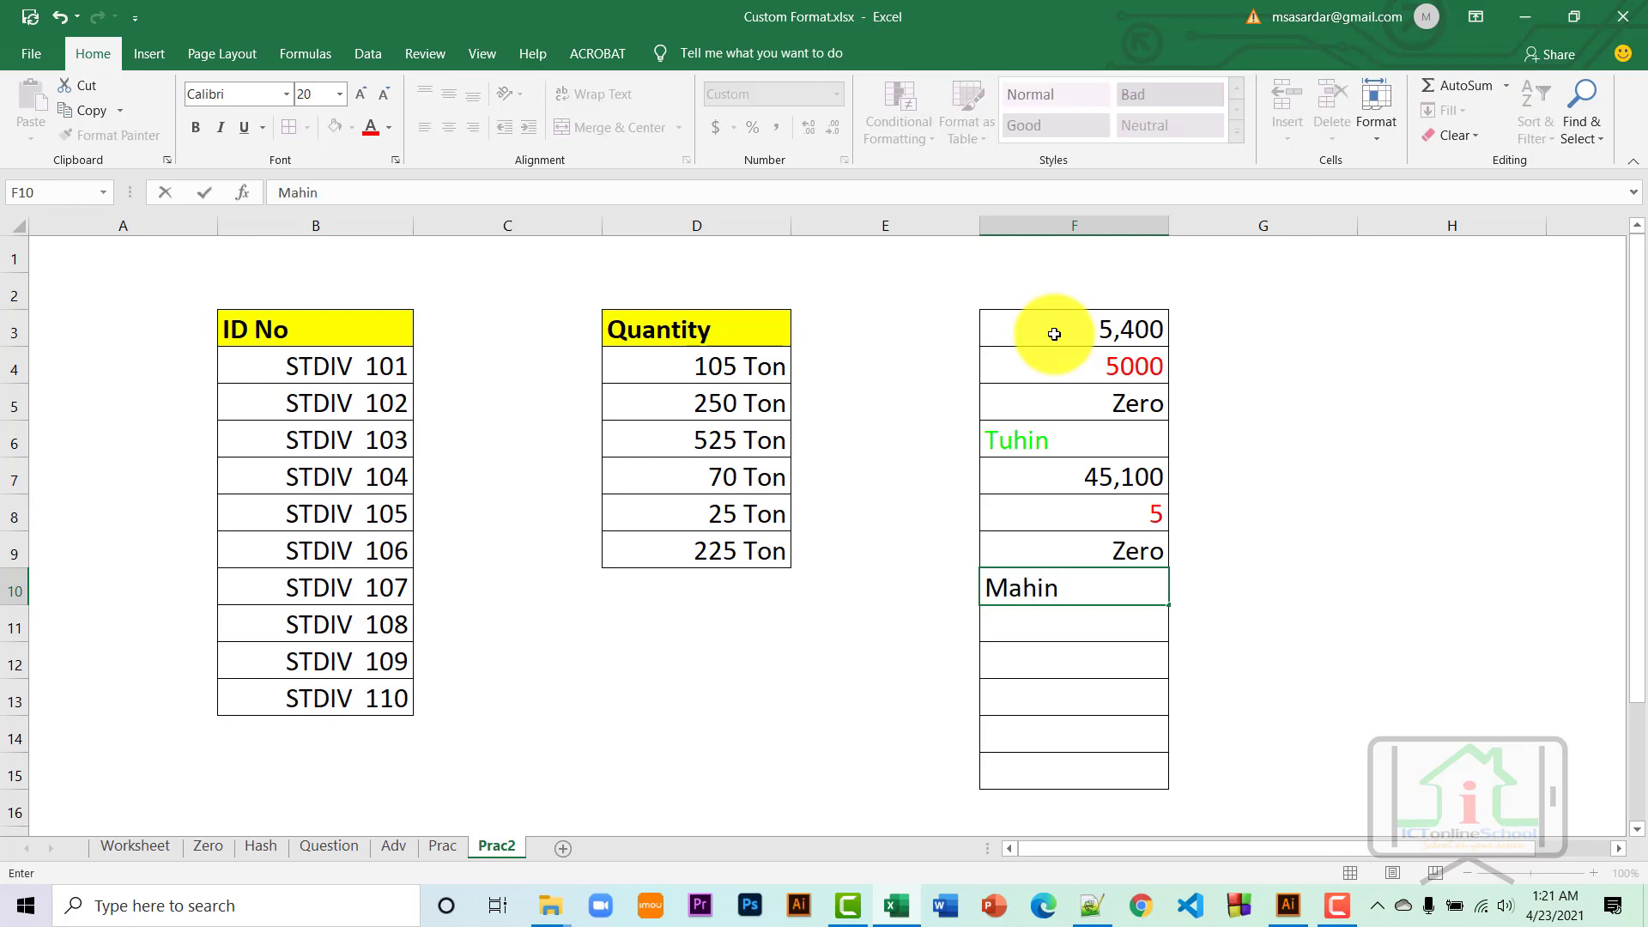
key(Return)
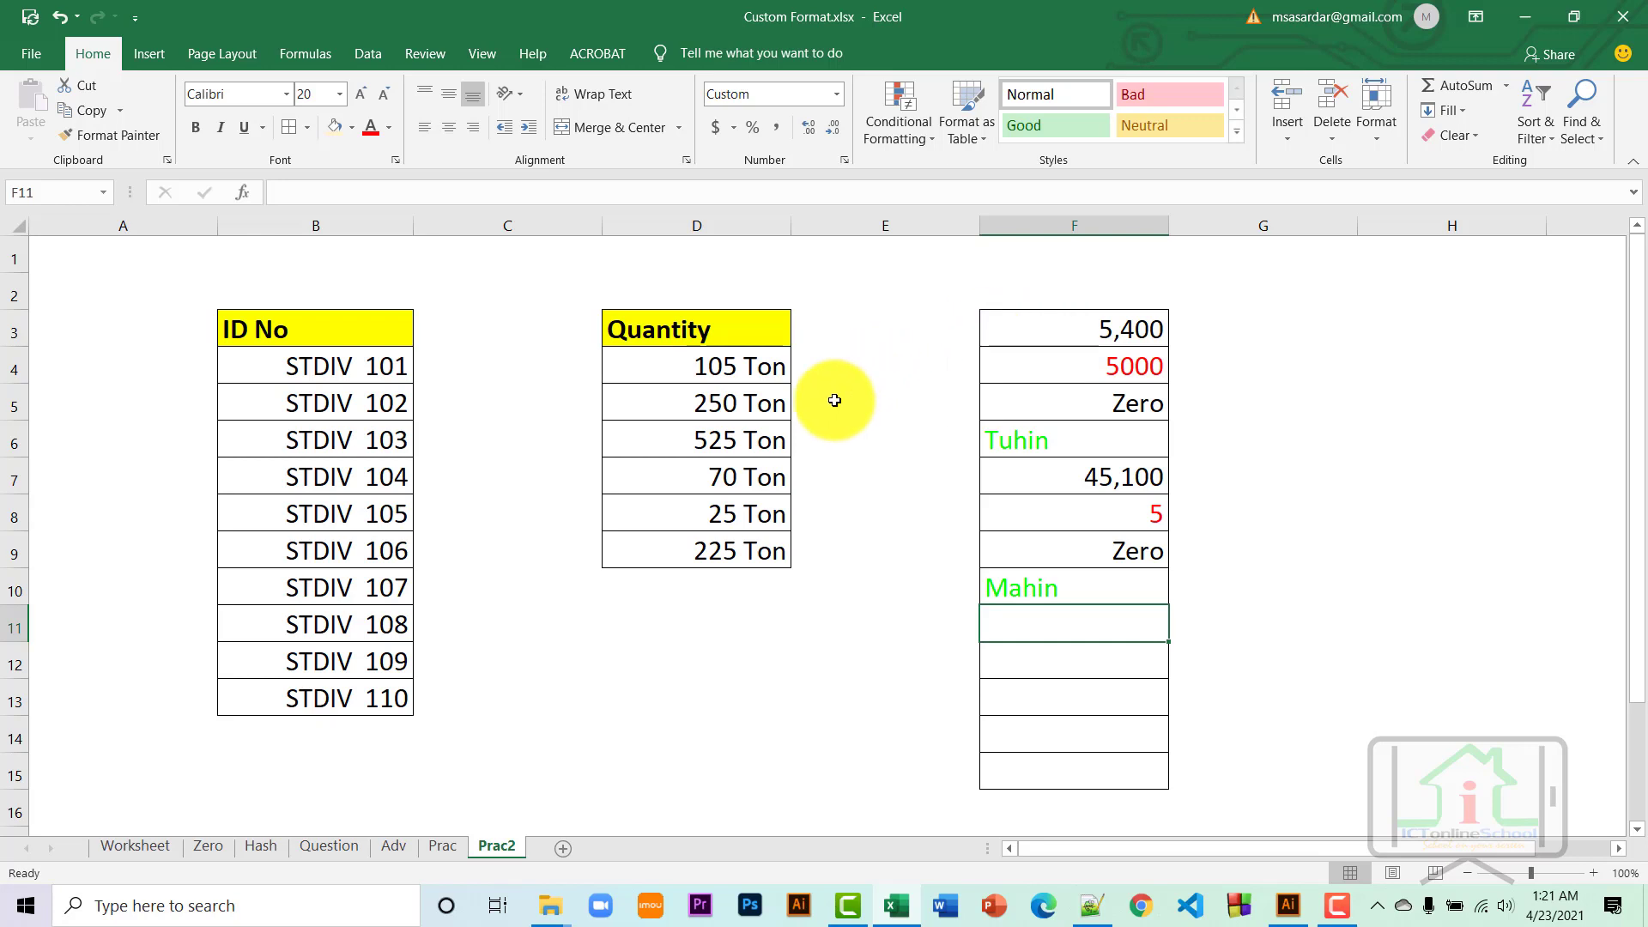
Enter 1000, 50000 and 1000000 in D11:D13 and select the three cells.
scroll(784, 625, down, 1)
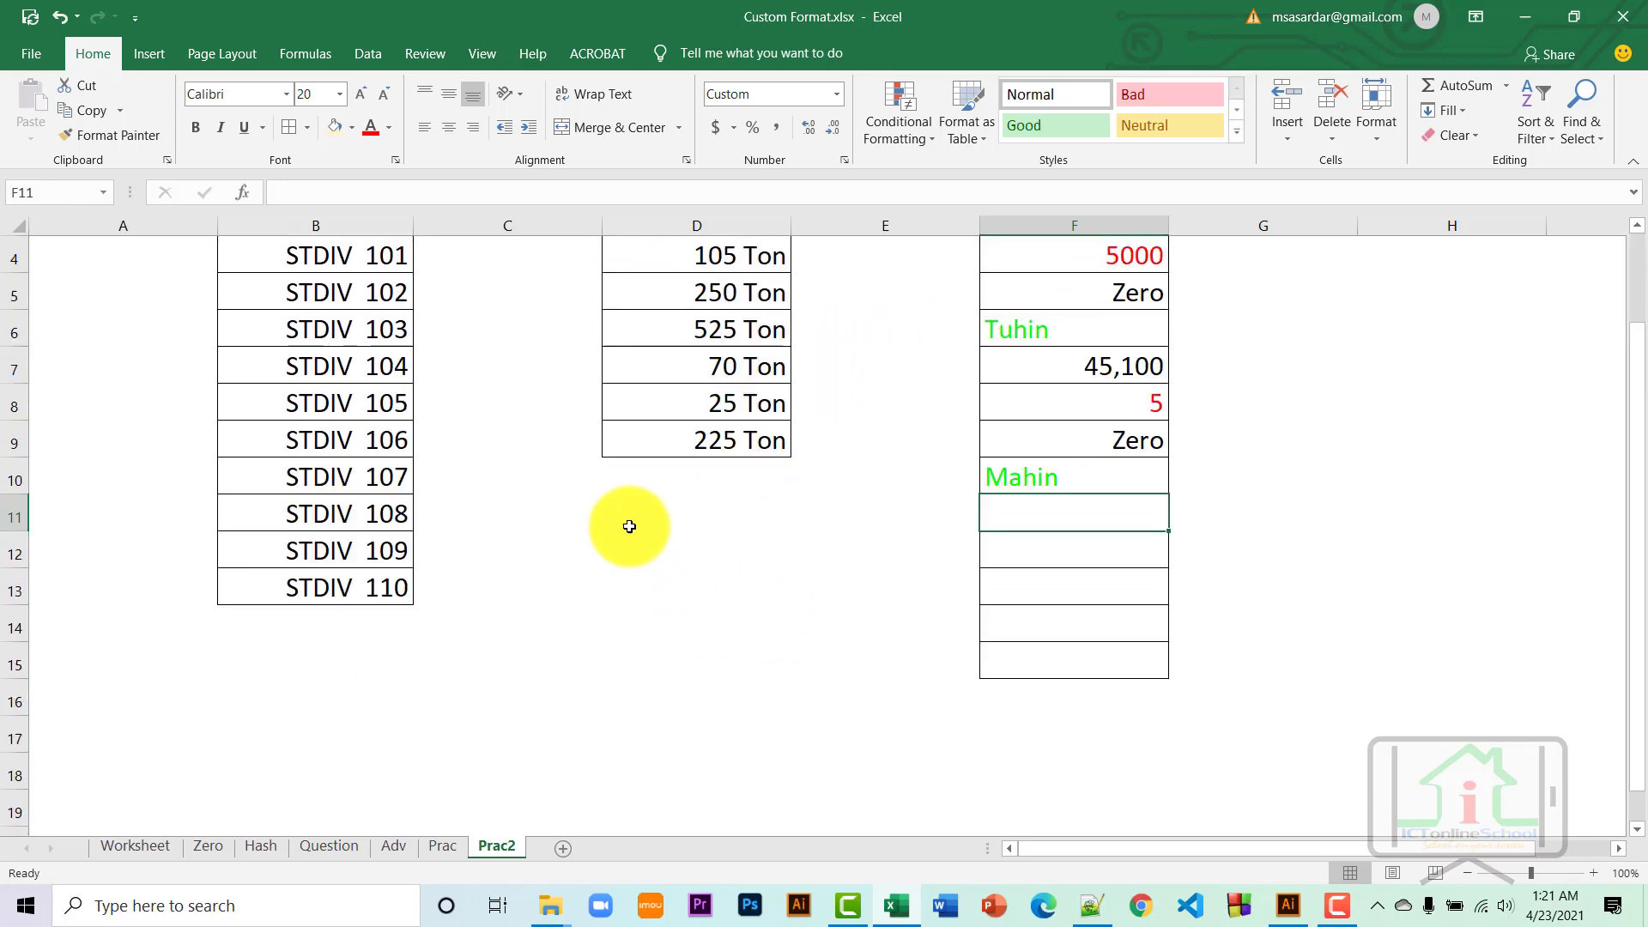
mouse_move(628, 522)
mouse_down()
mouse_move(628, 539)
mouse_move(633, 512)
mouse_up()
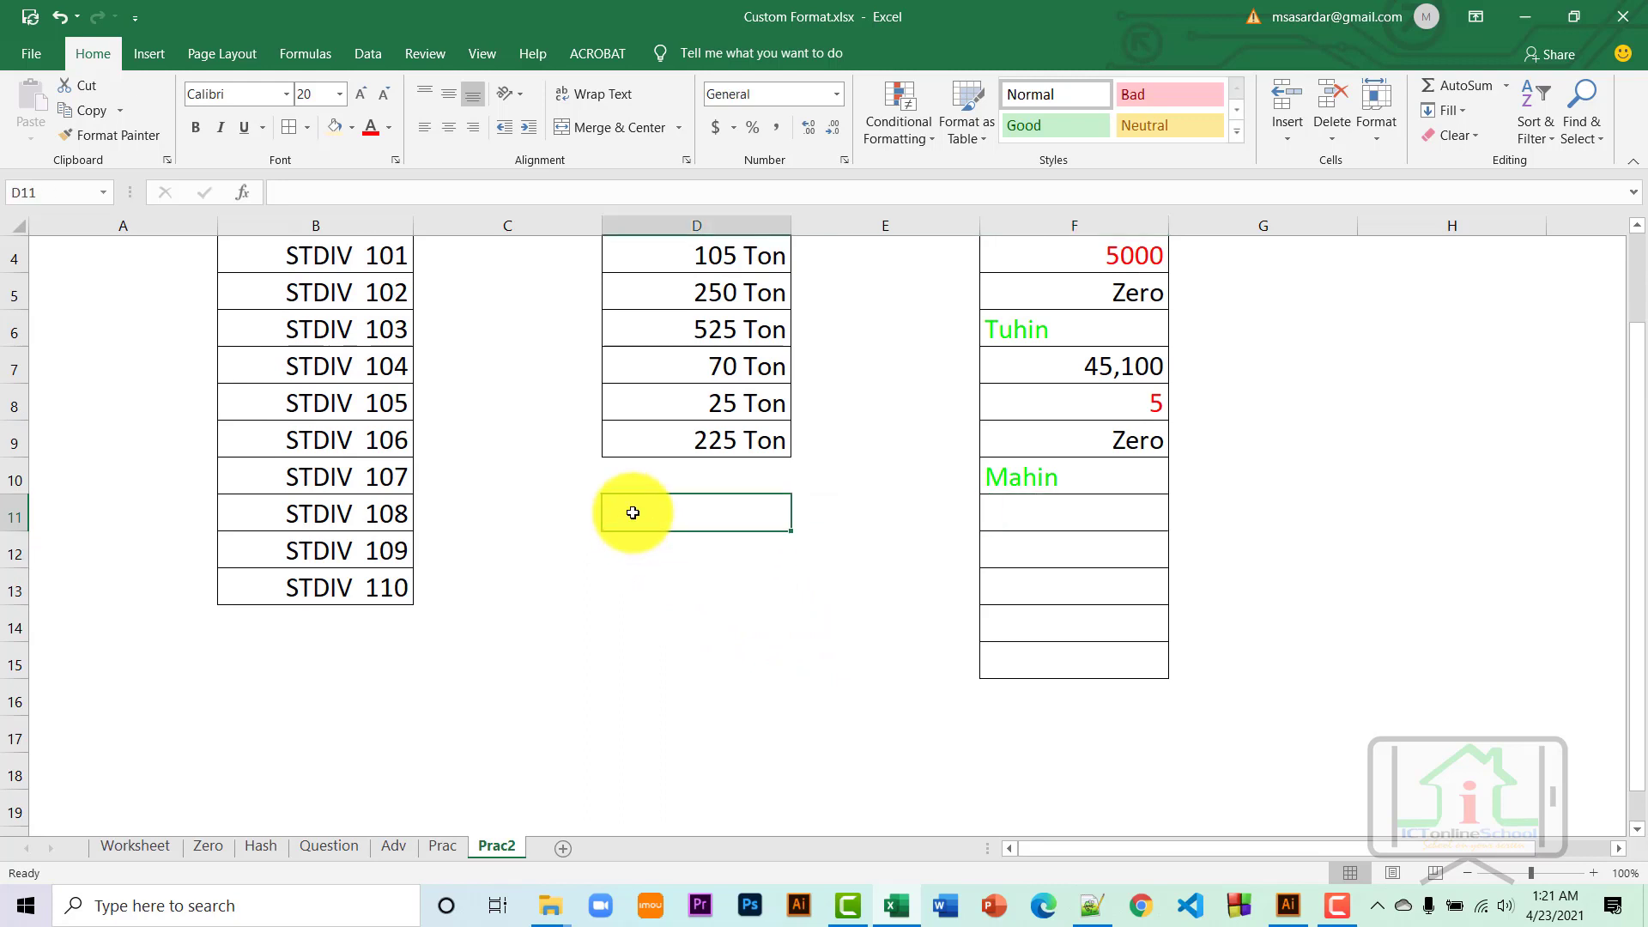
text(1000)
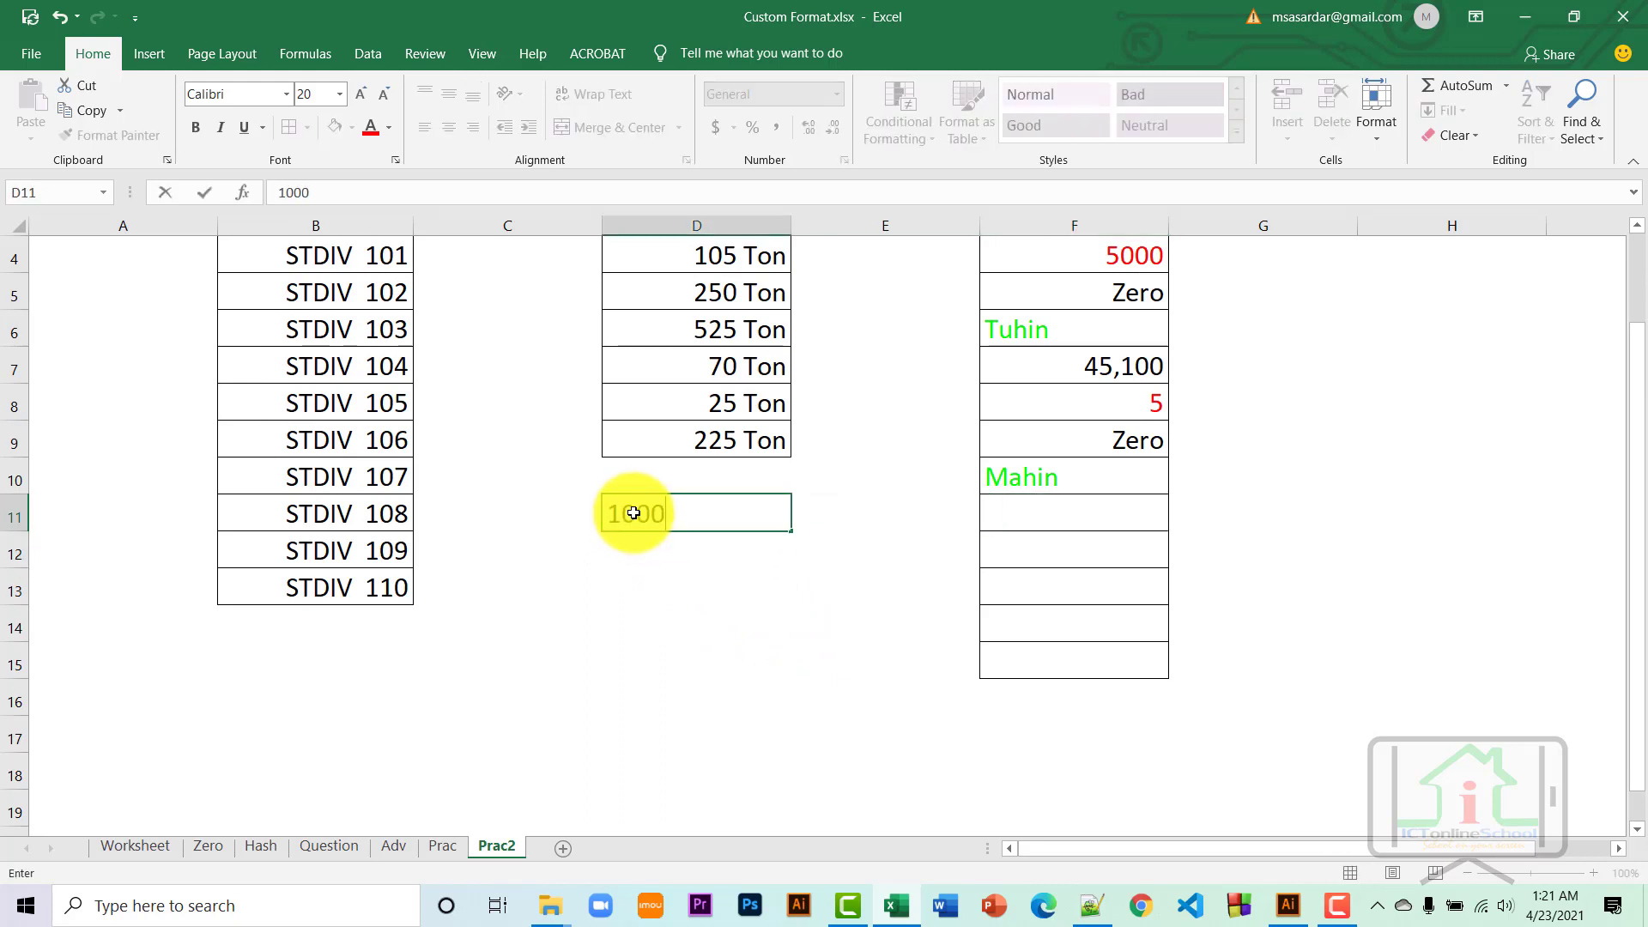
key(Return)
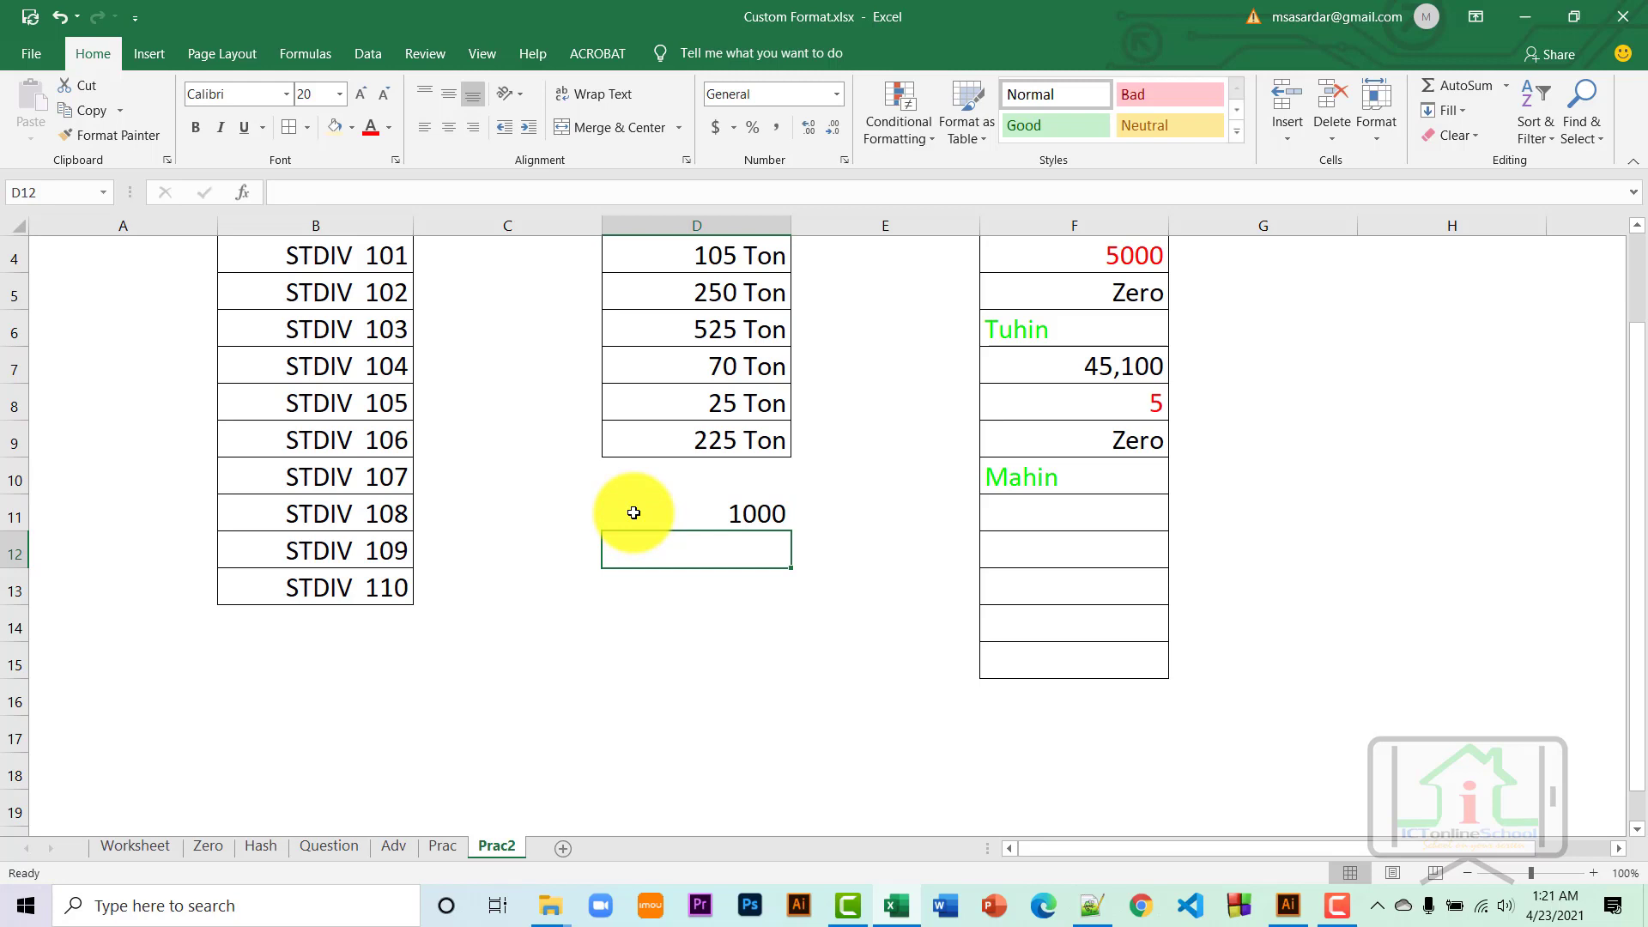
text(50000)
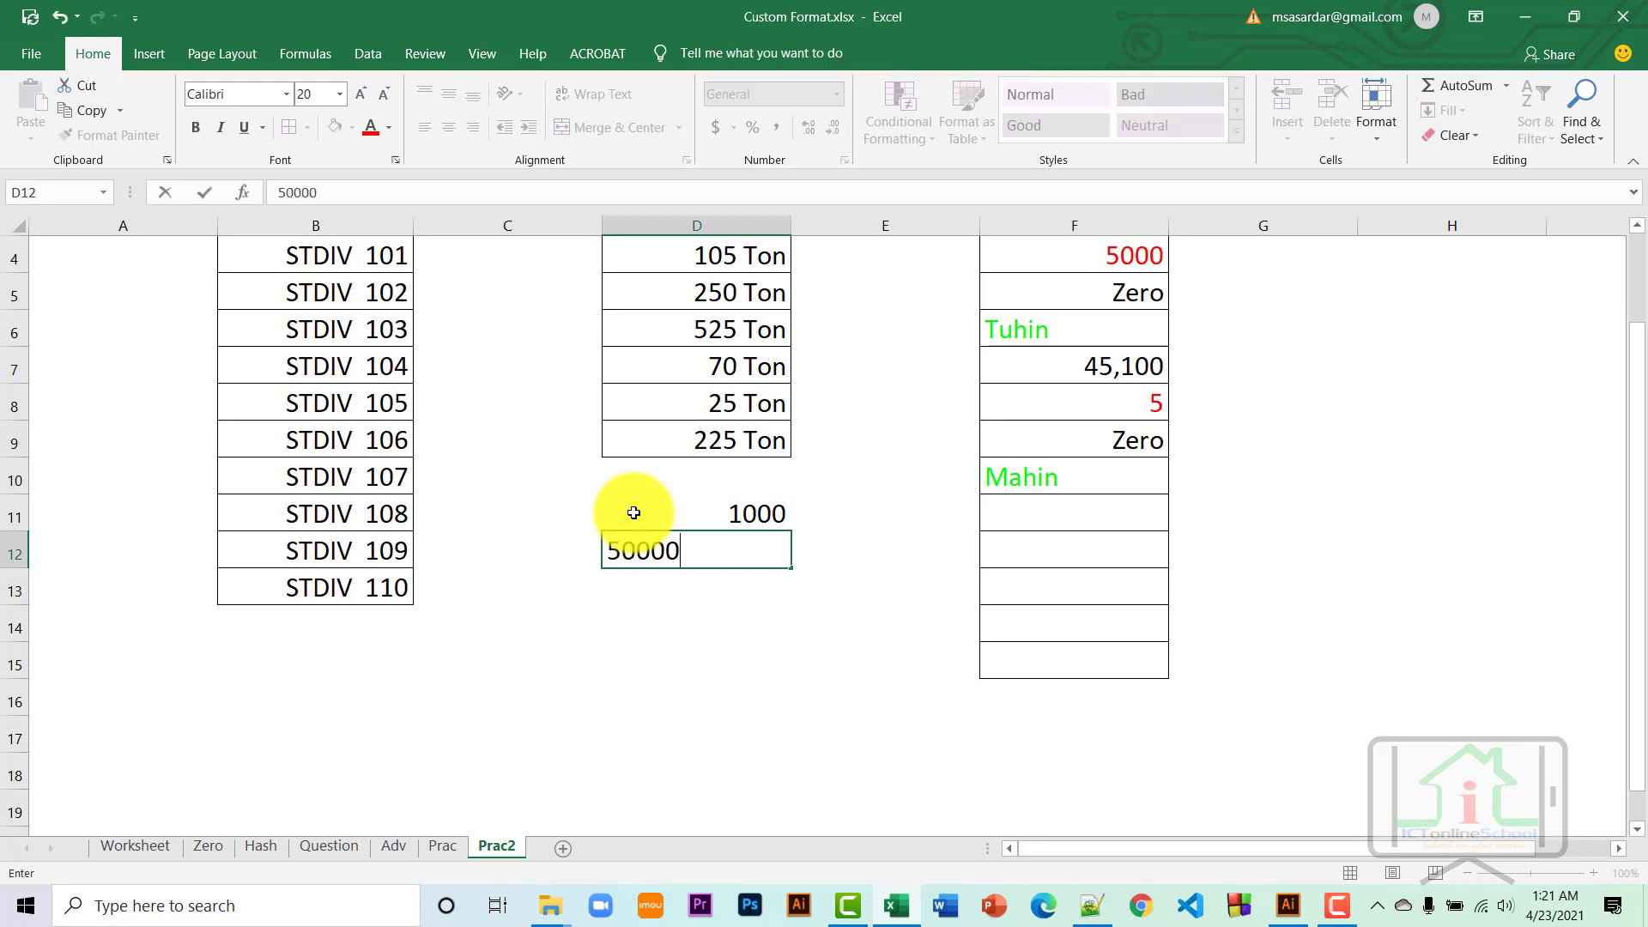
key(Return)
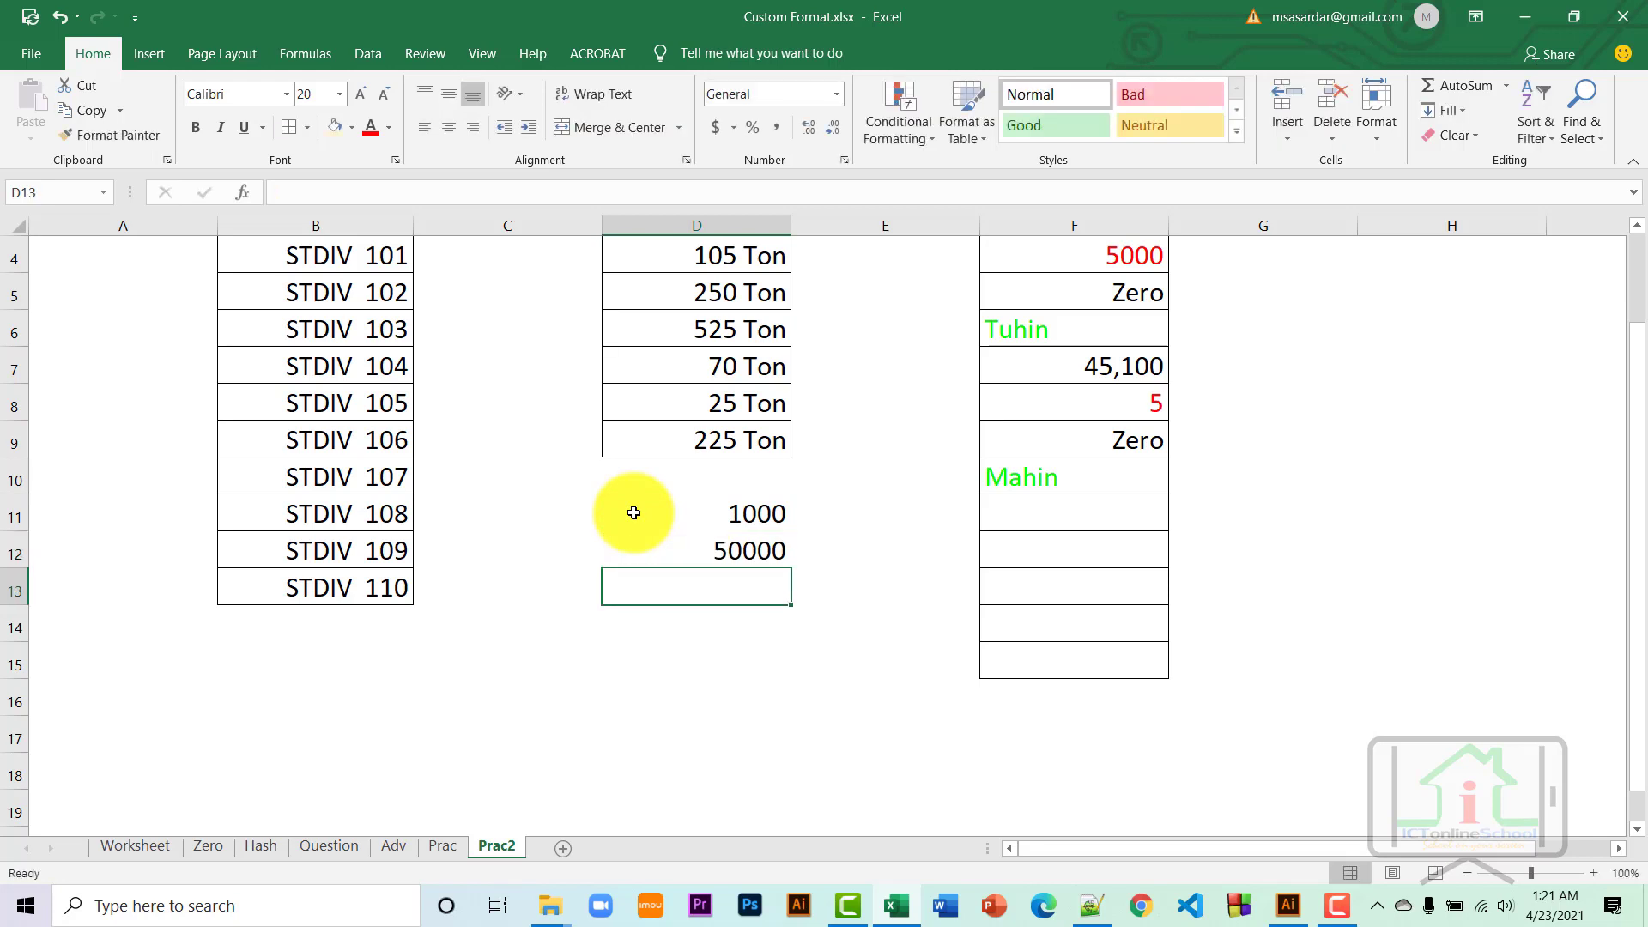
text(1000000)
key(Return)
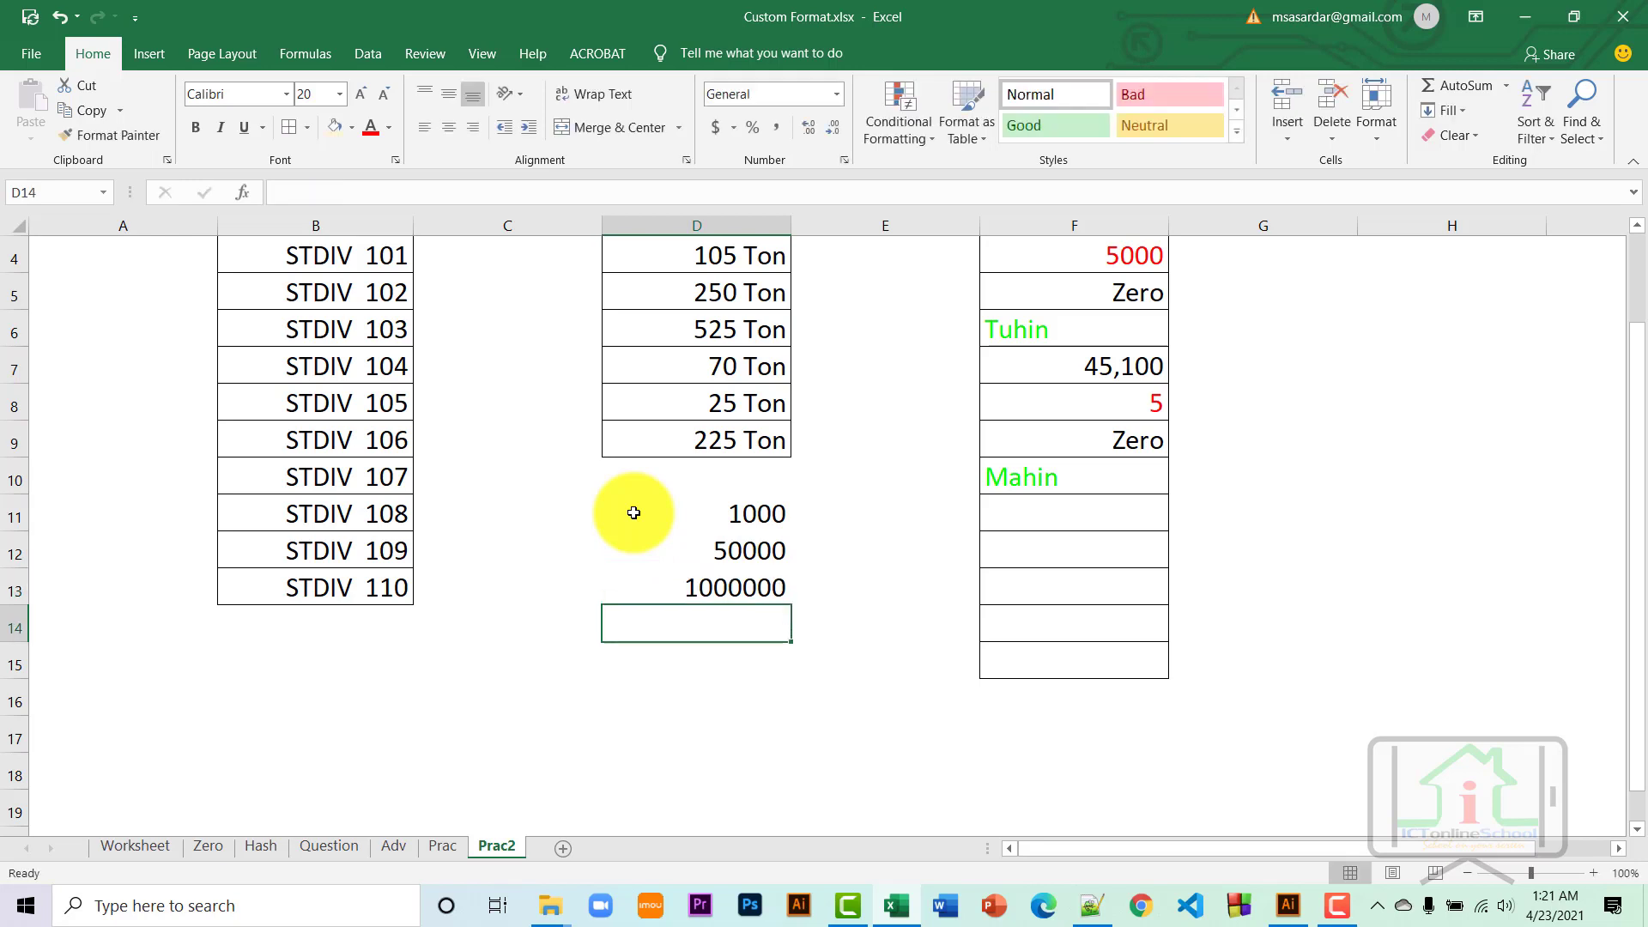
drag(633, 512, 636, 593)
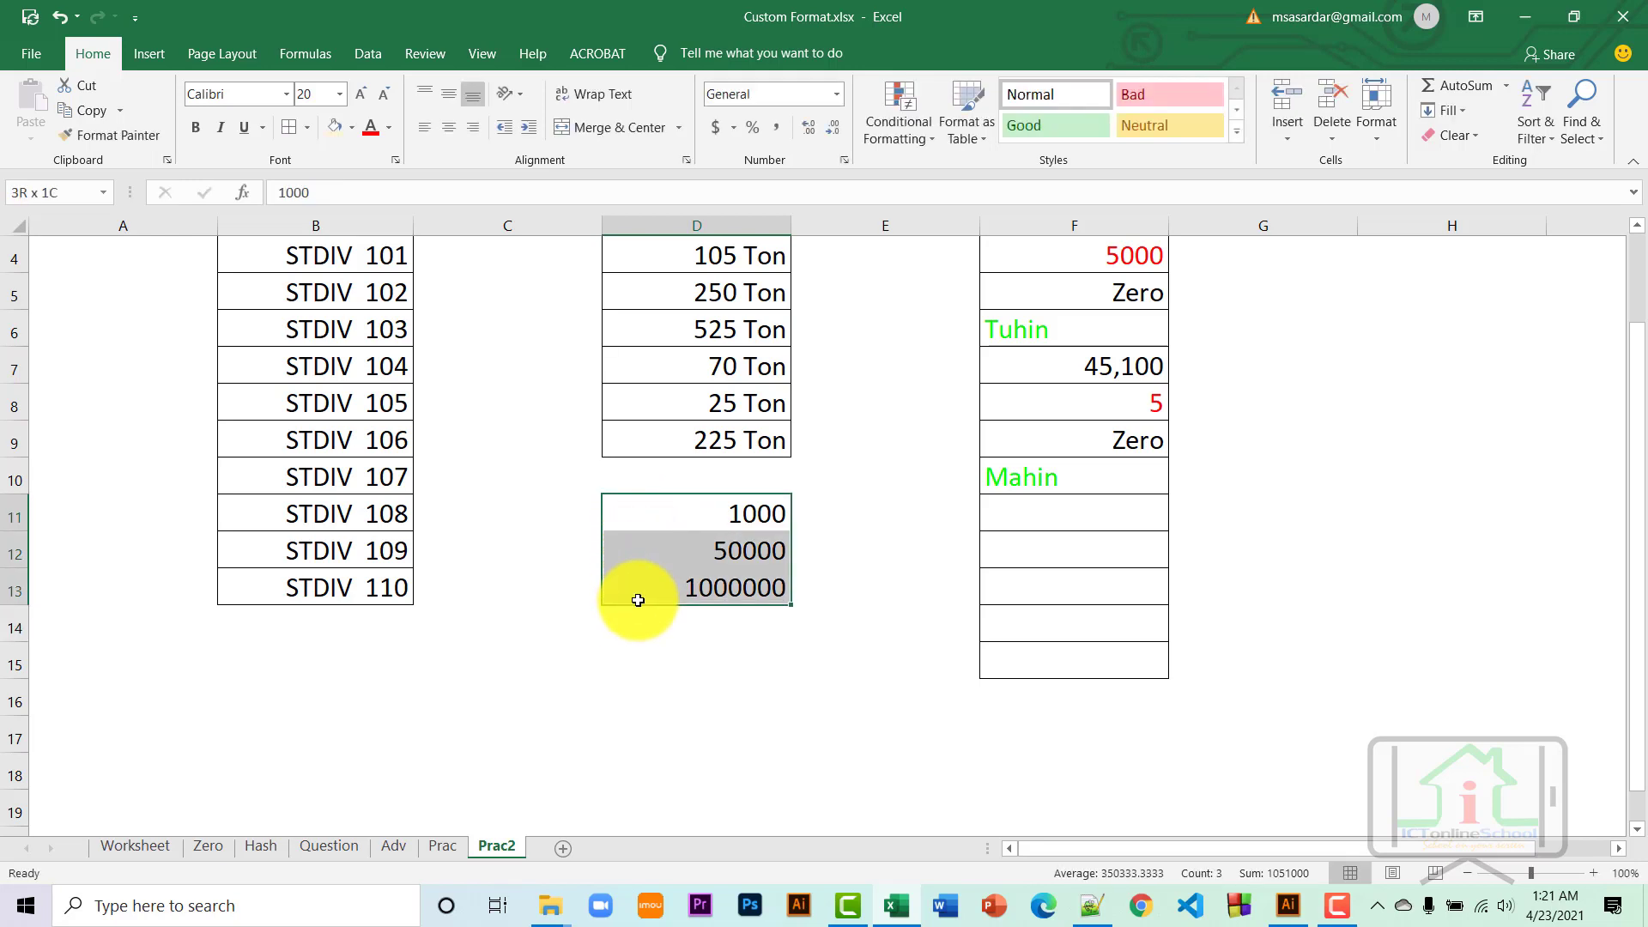
Apply custom format 0,"K" to D11:D13 so they read 1K, 50K and 1000K.
click(844, 163)
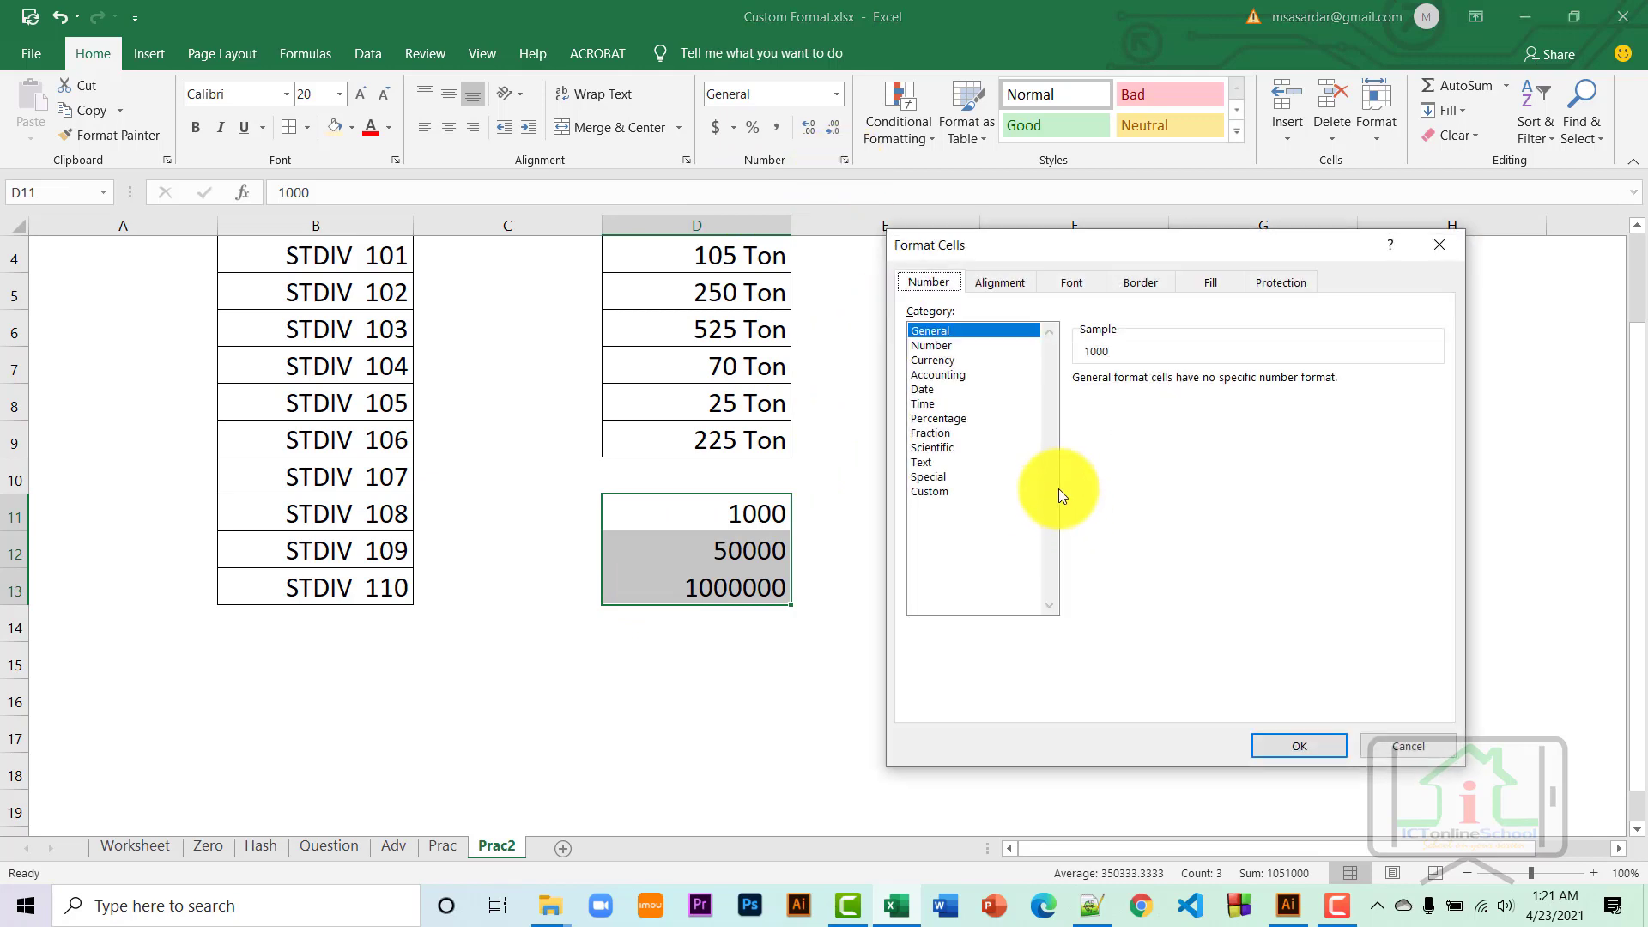
click(931, 491)
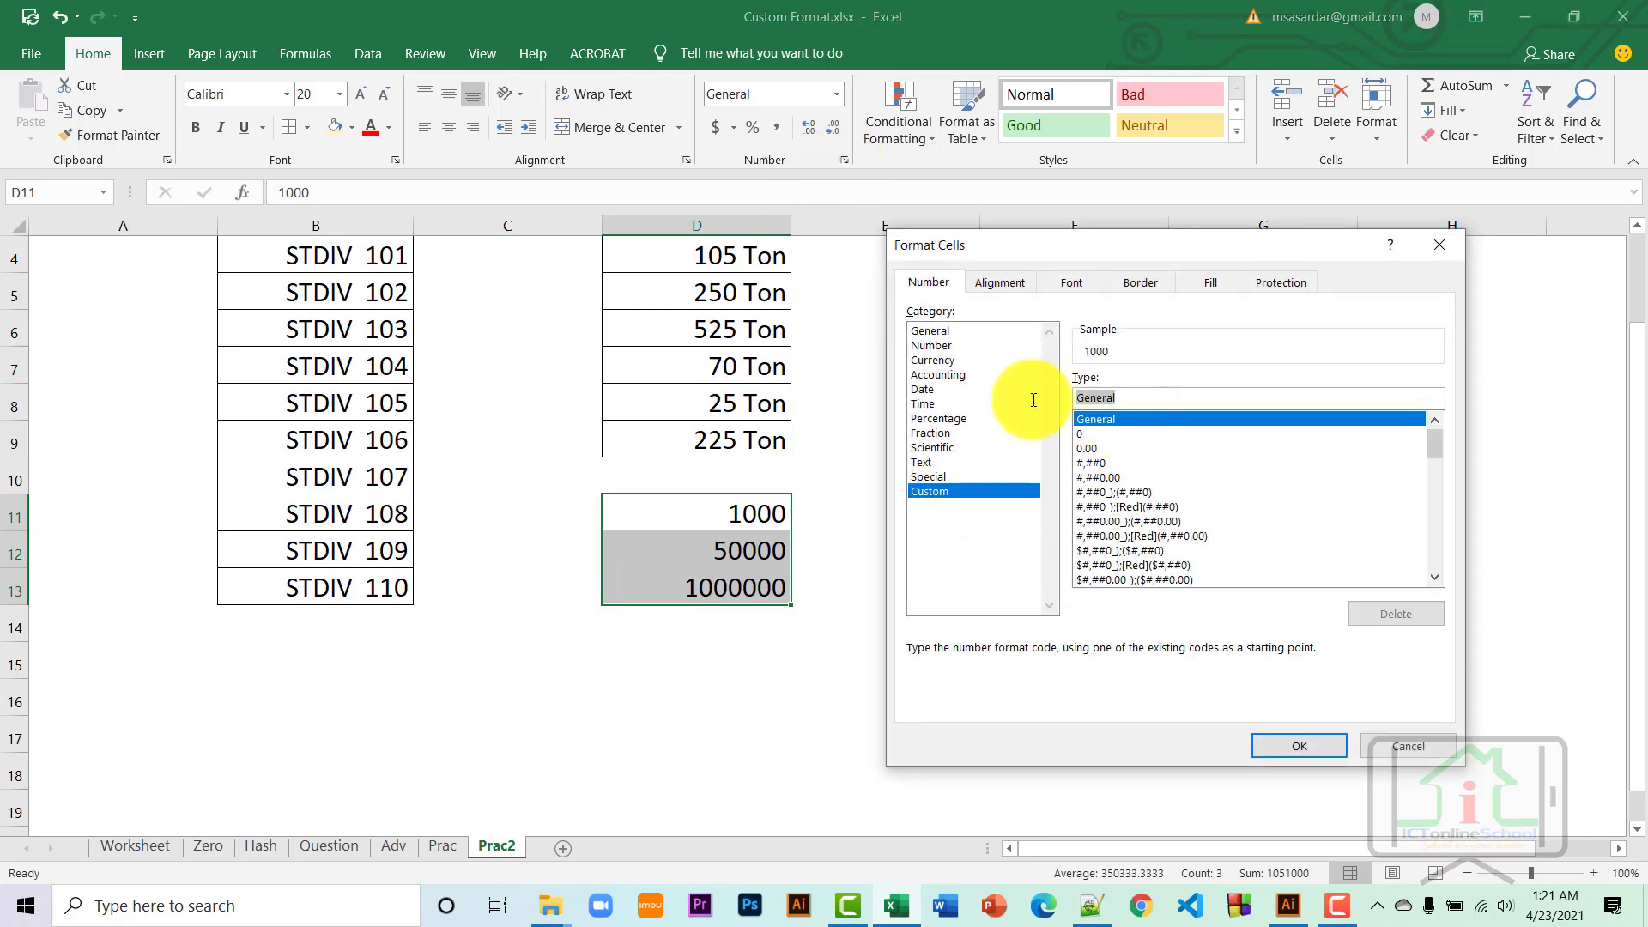
text(0)
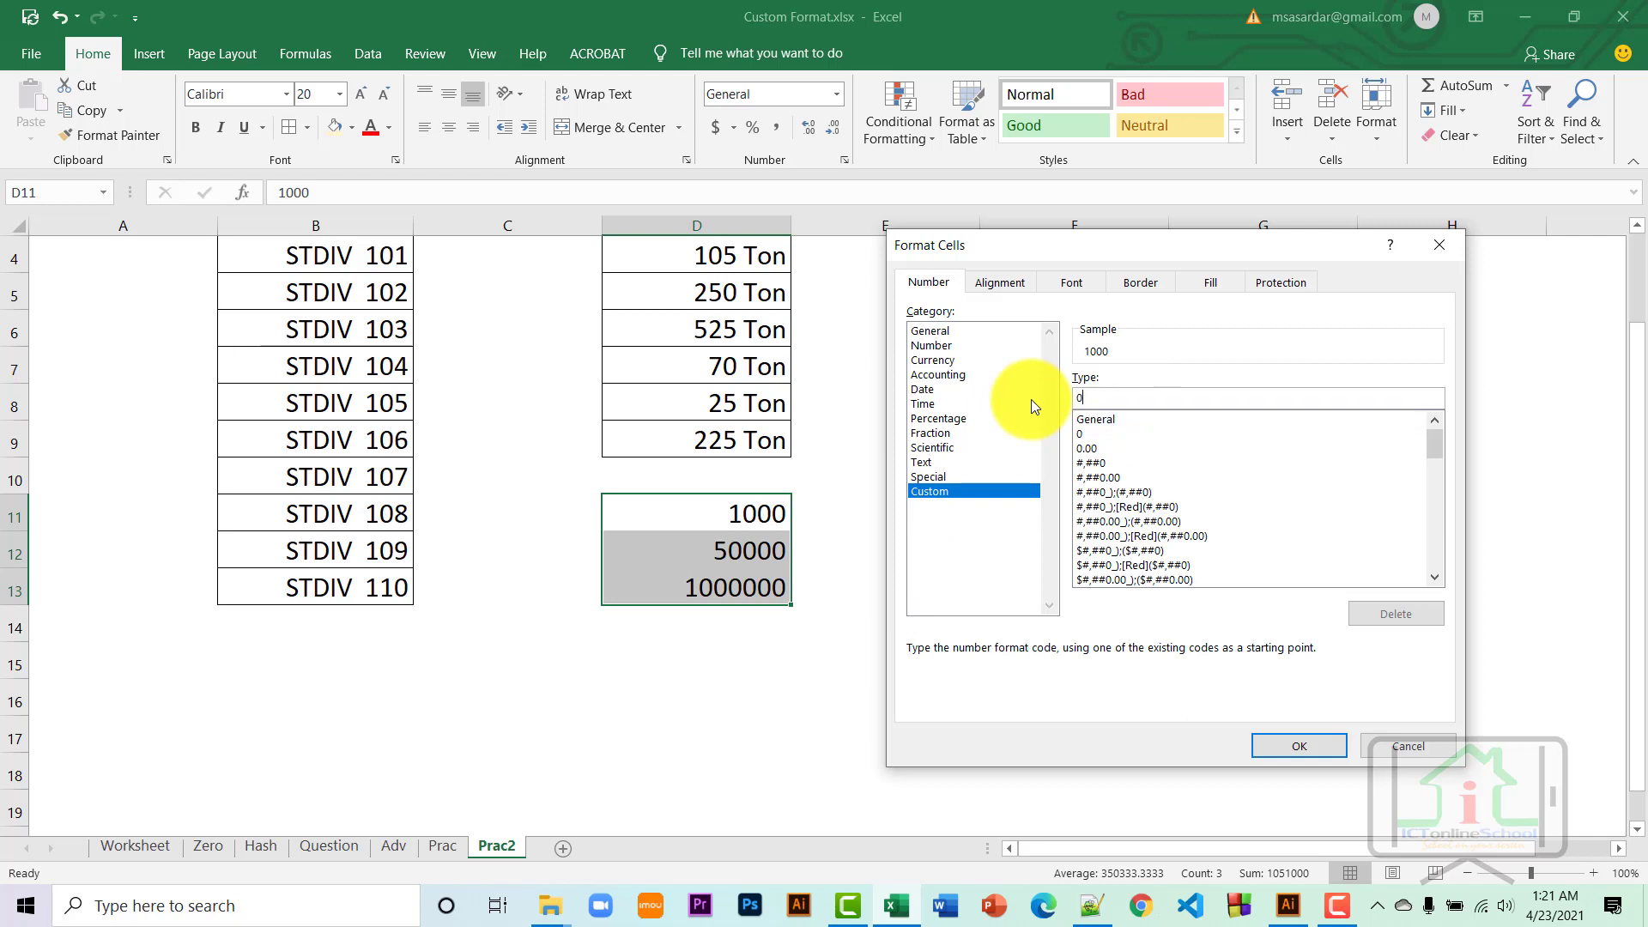
text(,)
text(K)
text(")
key(Return)
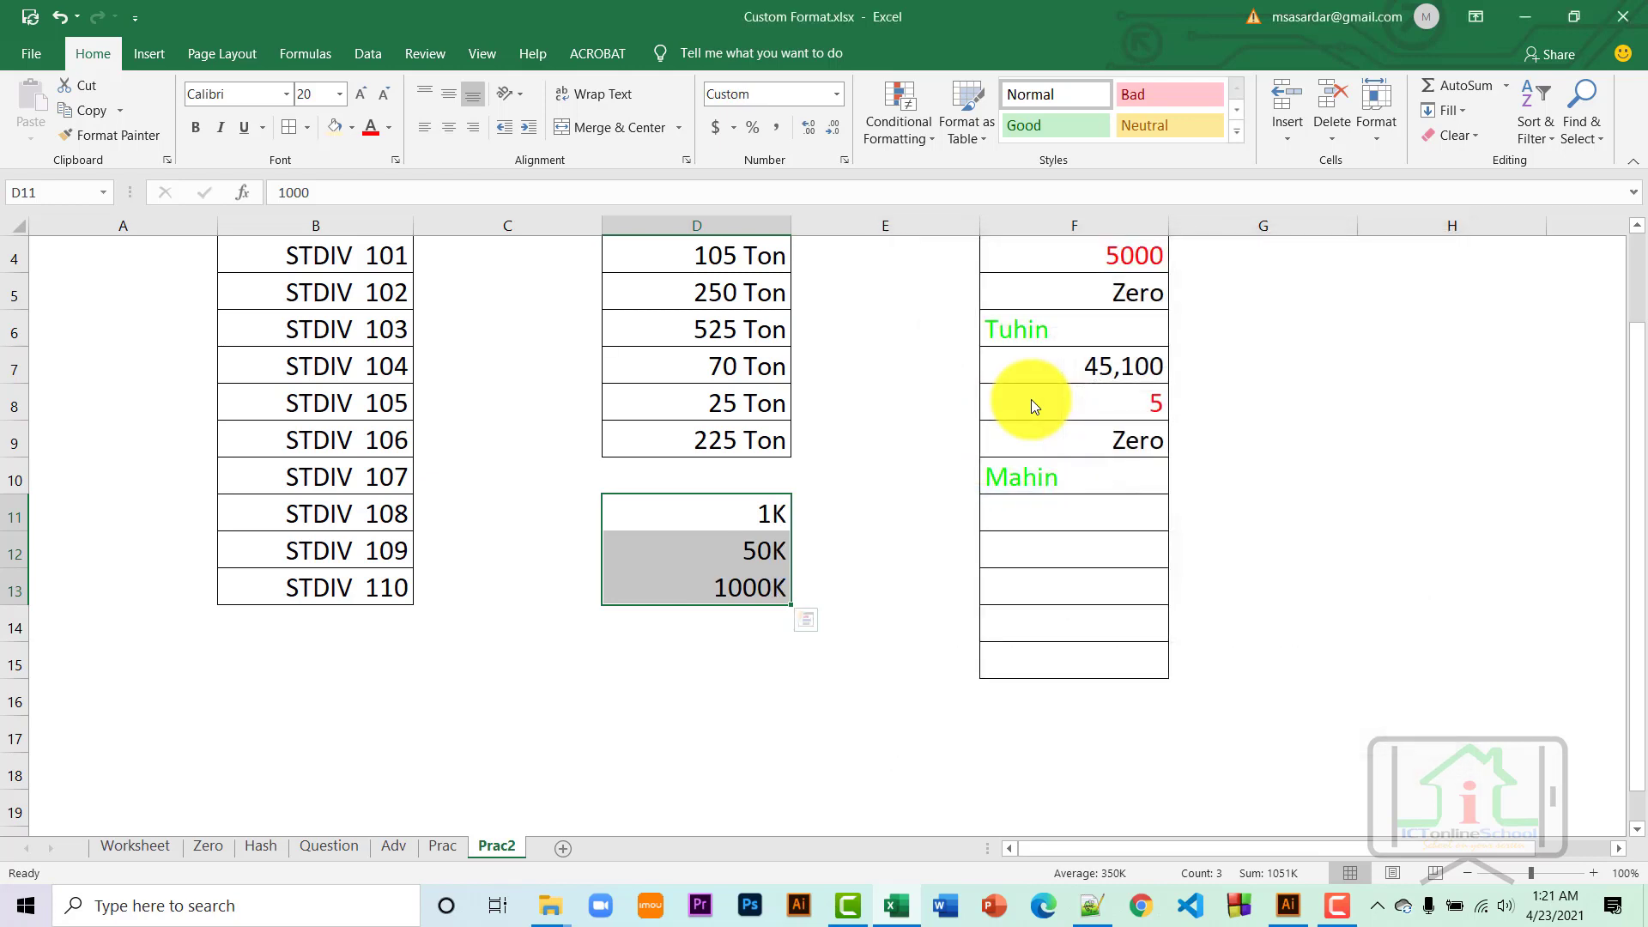
Enter 10000000 in D15 and 250000000 in D16, then select both for formatting.
click(701, 662)
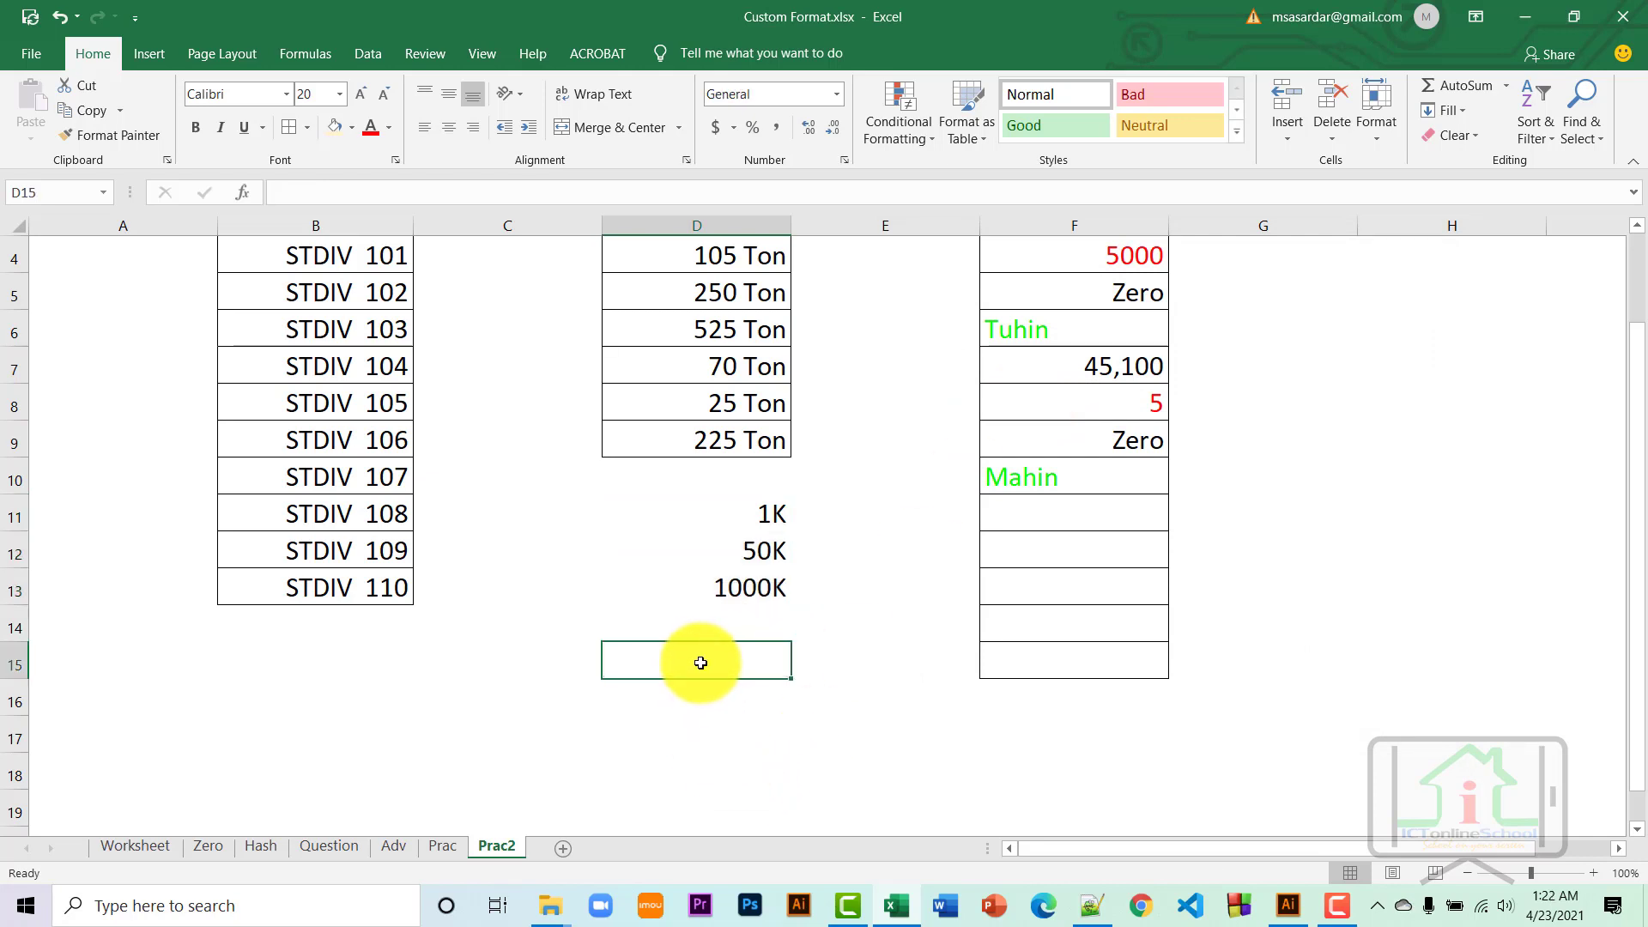
text(1000000)
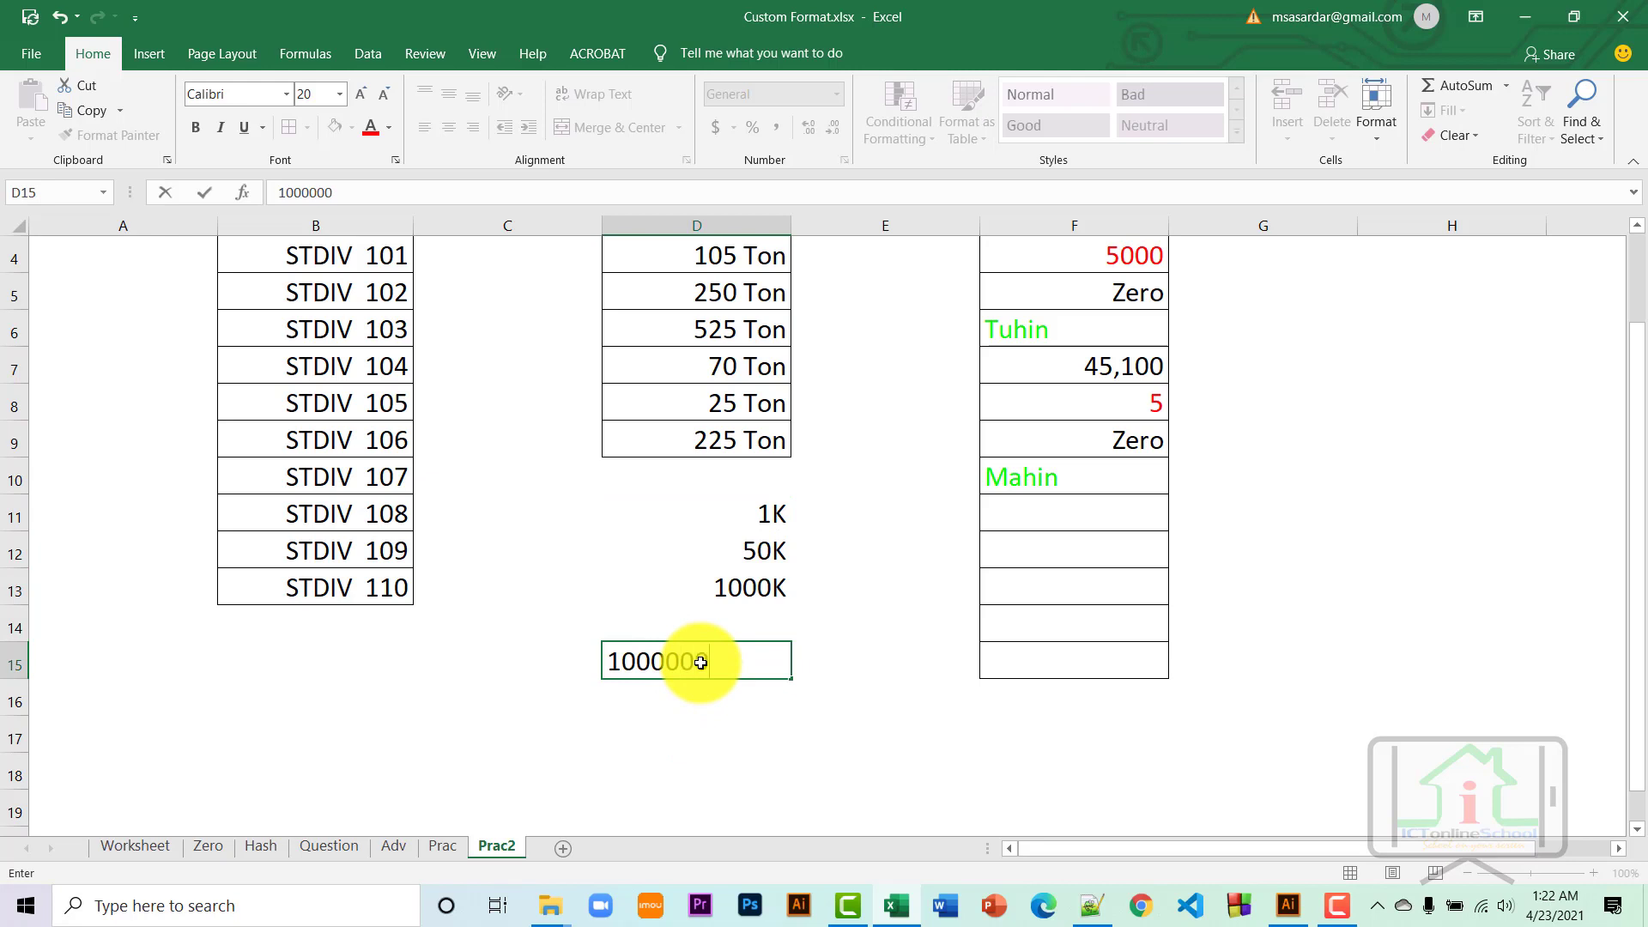
text(0)
key(Return)
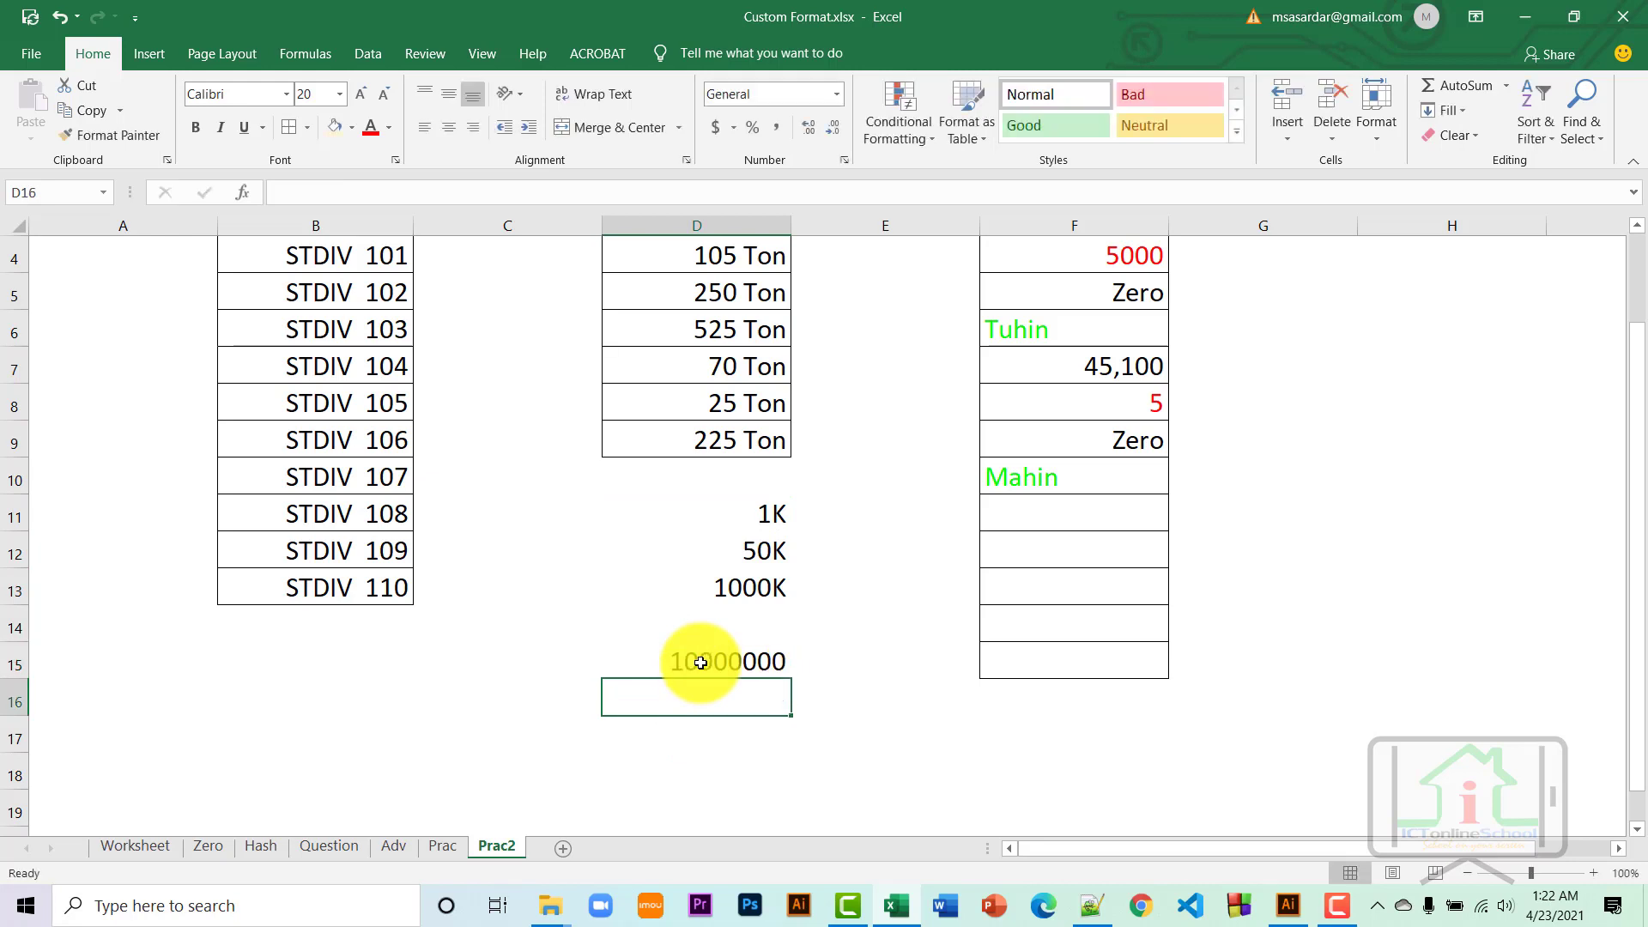
text(10000000)
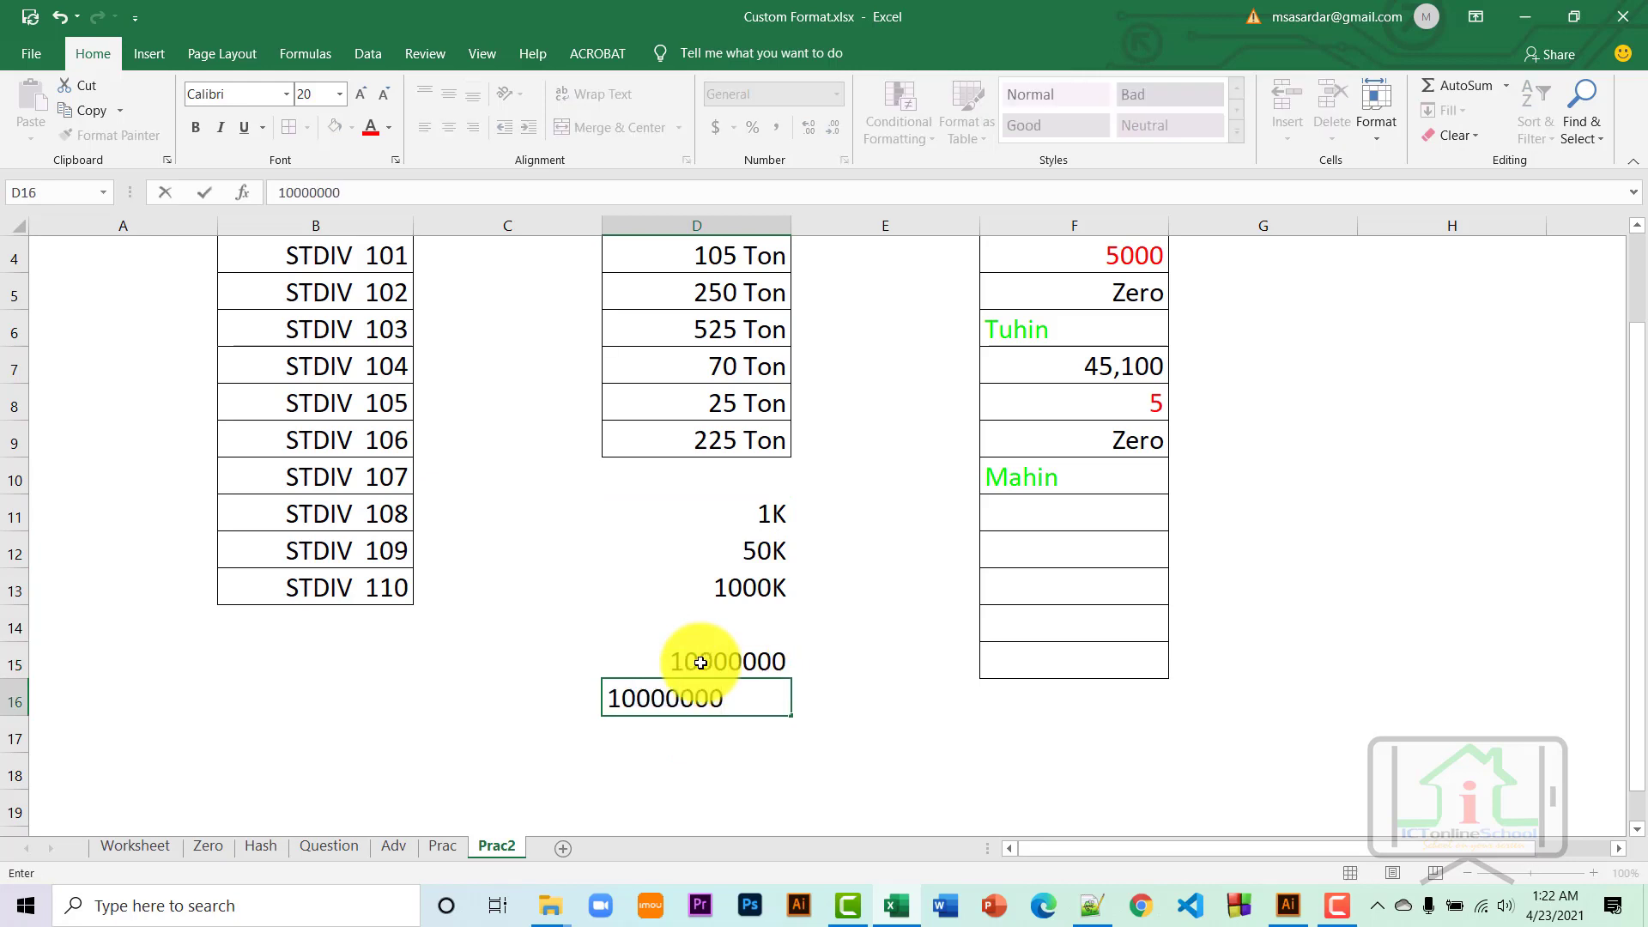
key(BackSpace)
key(BackSpace)
key(BackSpace)
key(BackSpace)
key(BackSpace)
key(BackSpace)
key(BackSpace)
text(25)
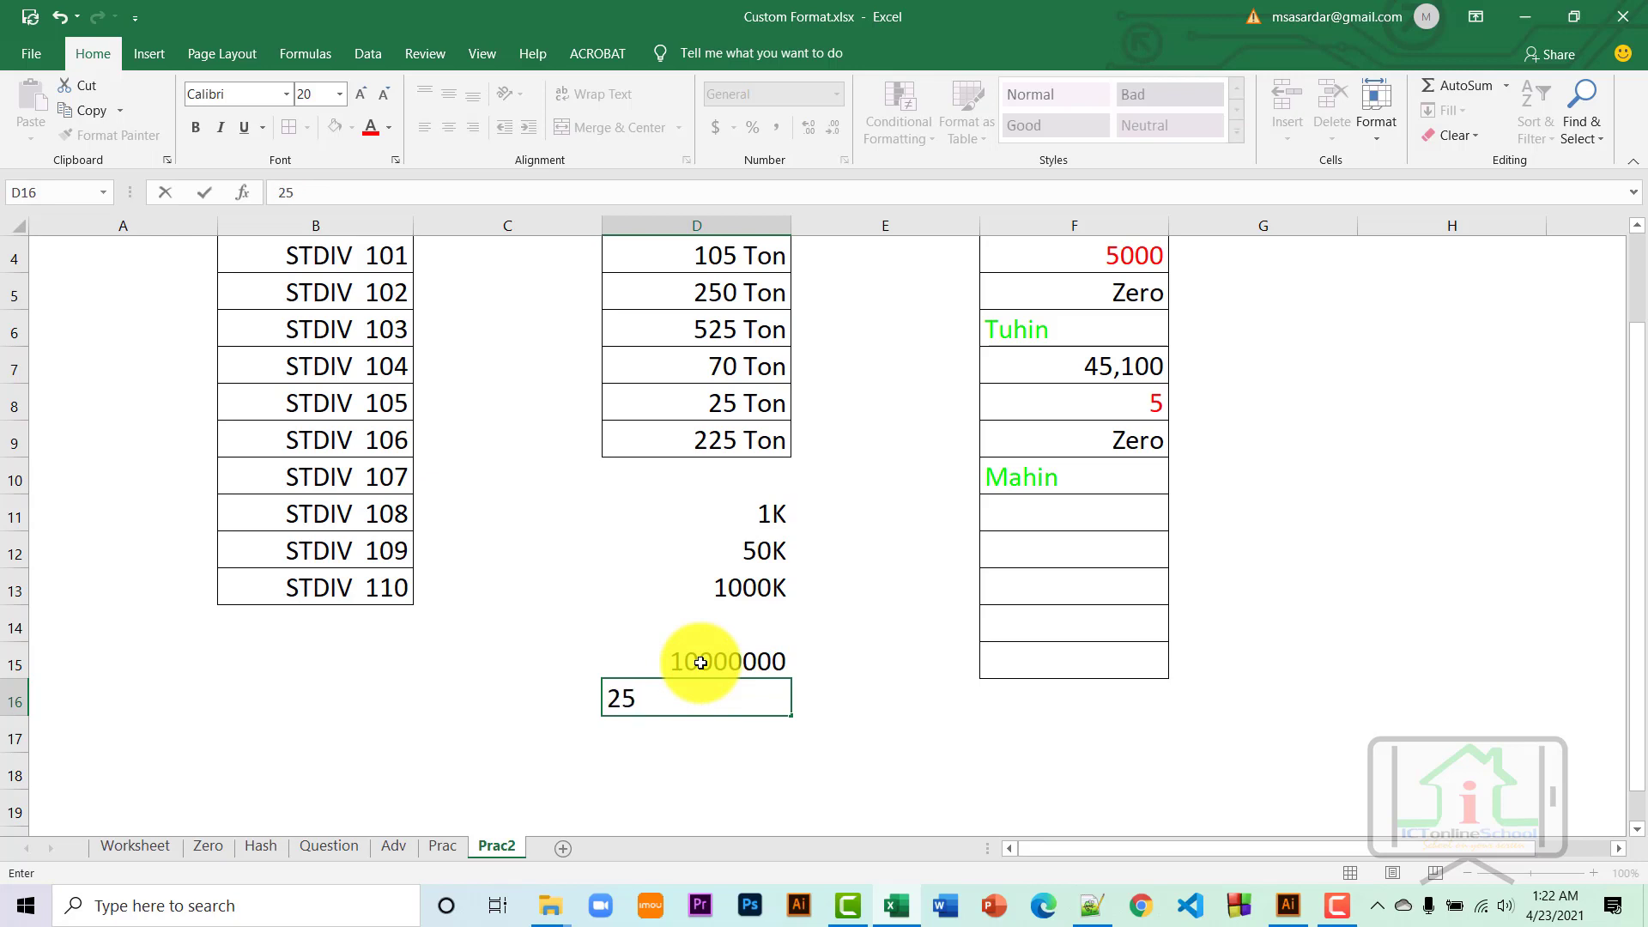
text(0000000)
key(Return)
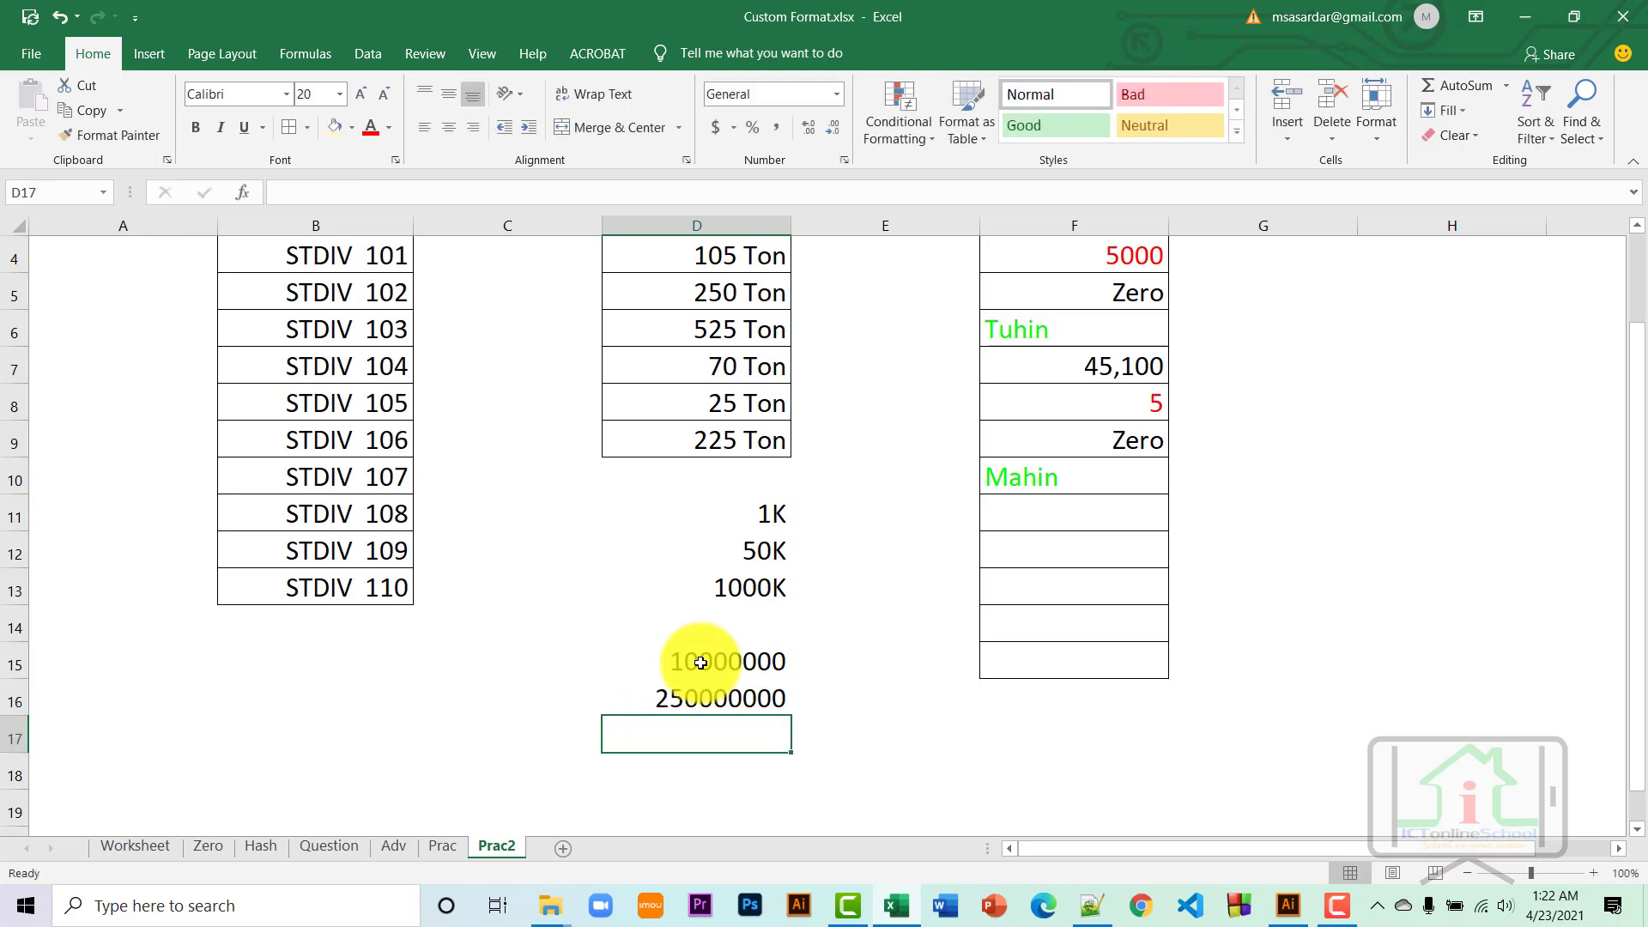
drag(700, 662, 702, 686)
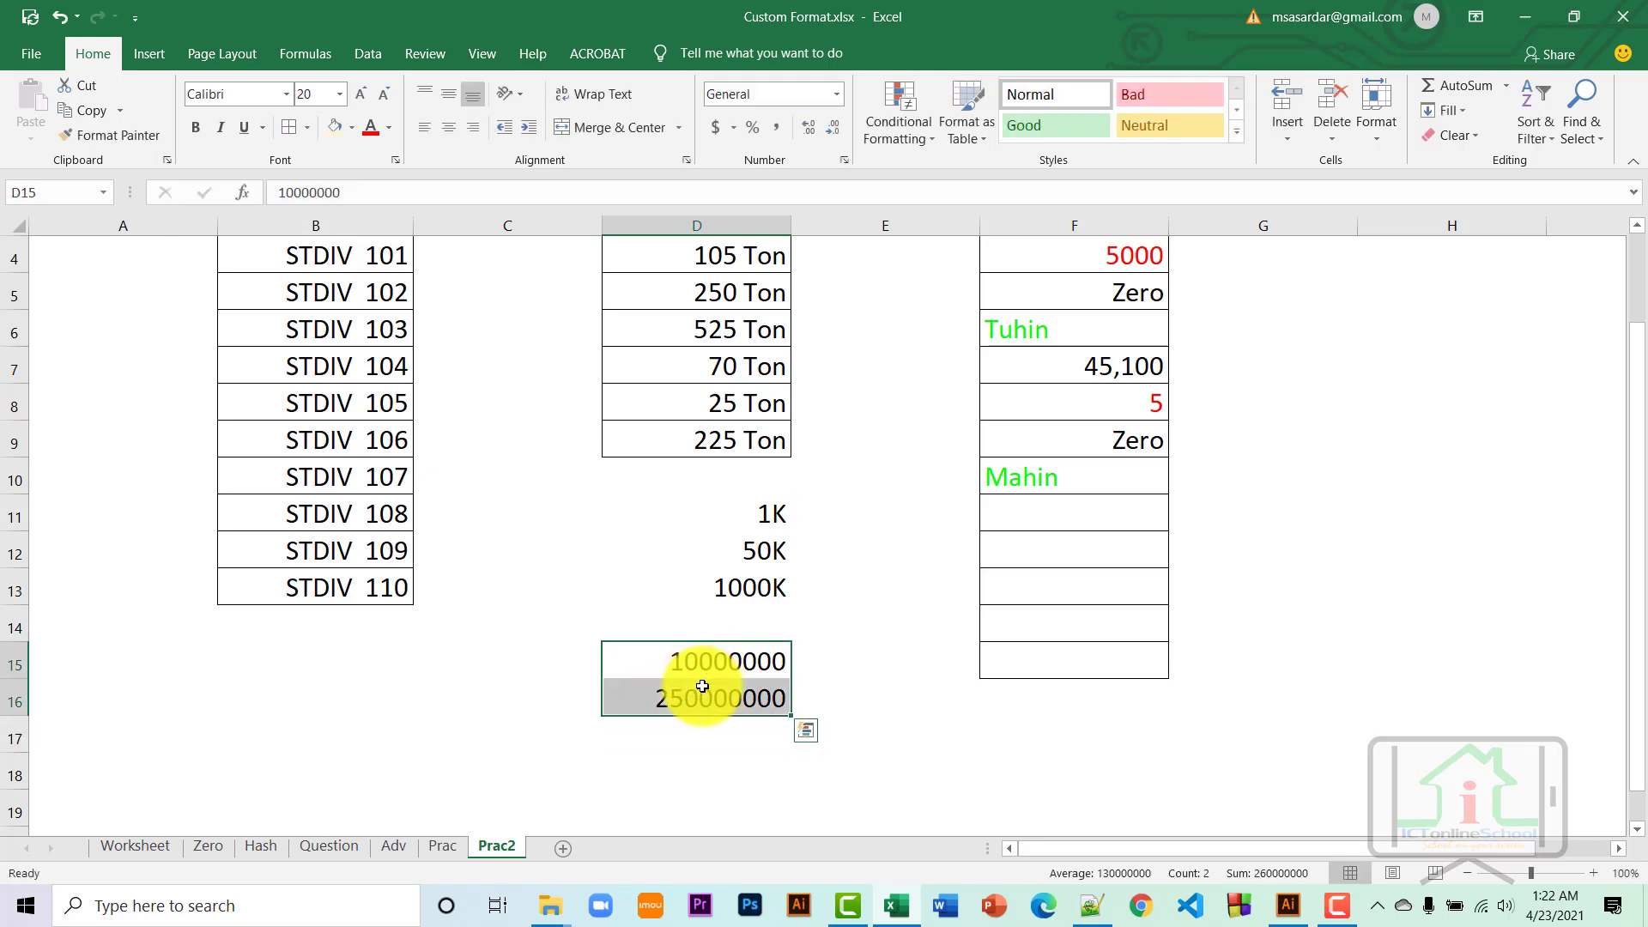
key(ctrl+1)
Apply the custom format 0,,"M" to D15:D16 so they display 10M and 250M.
click(955, 491)
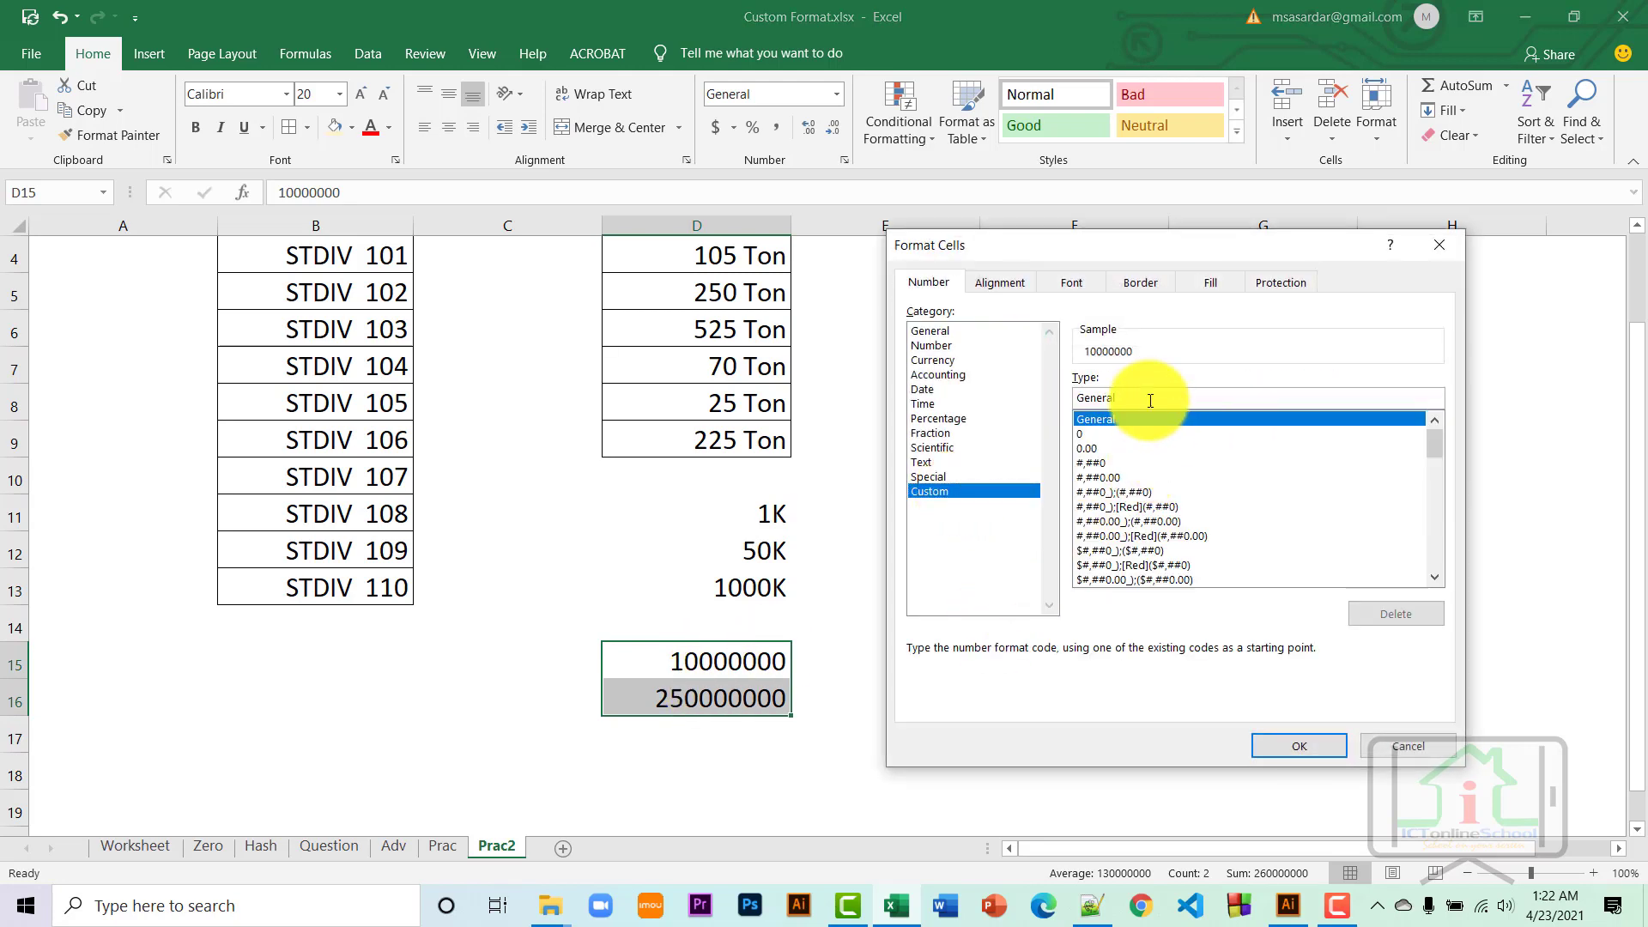
drag(1107, 397, 1063, 396)
text(0)
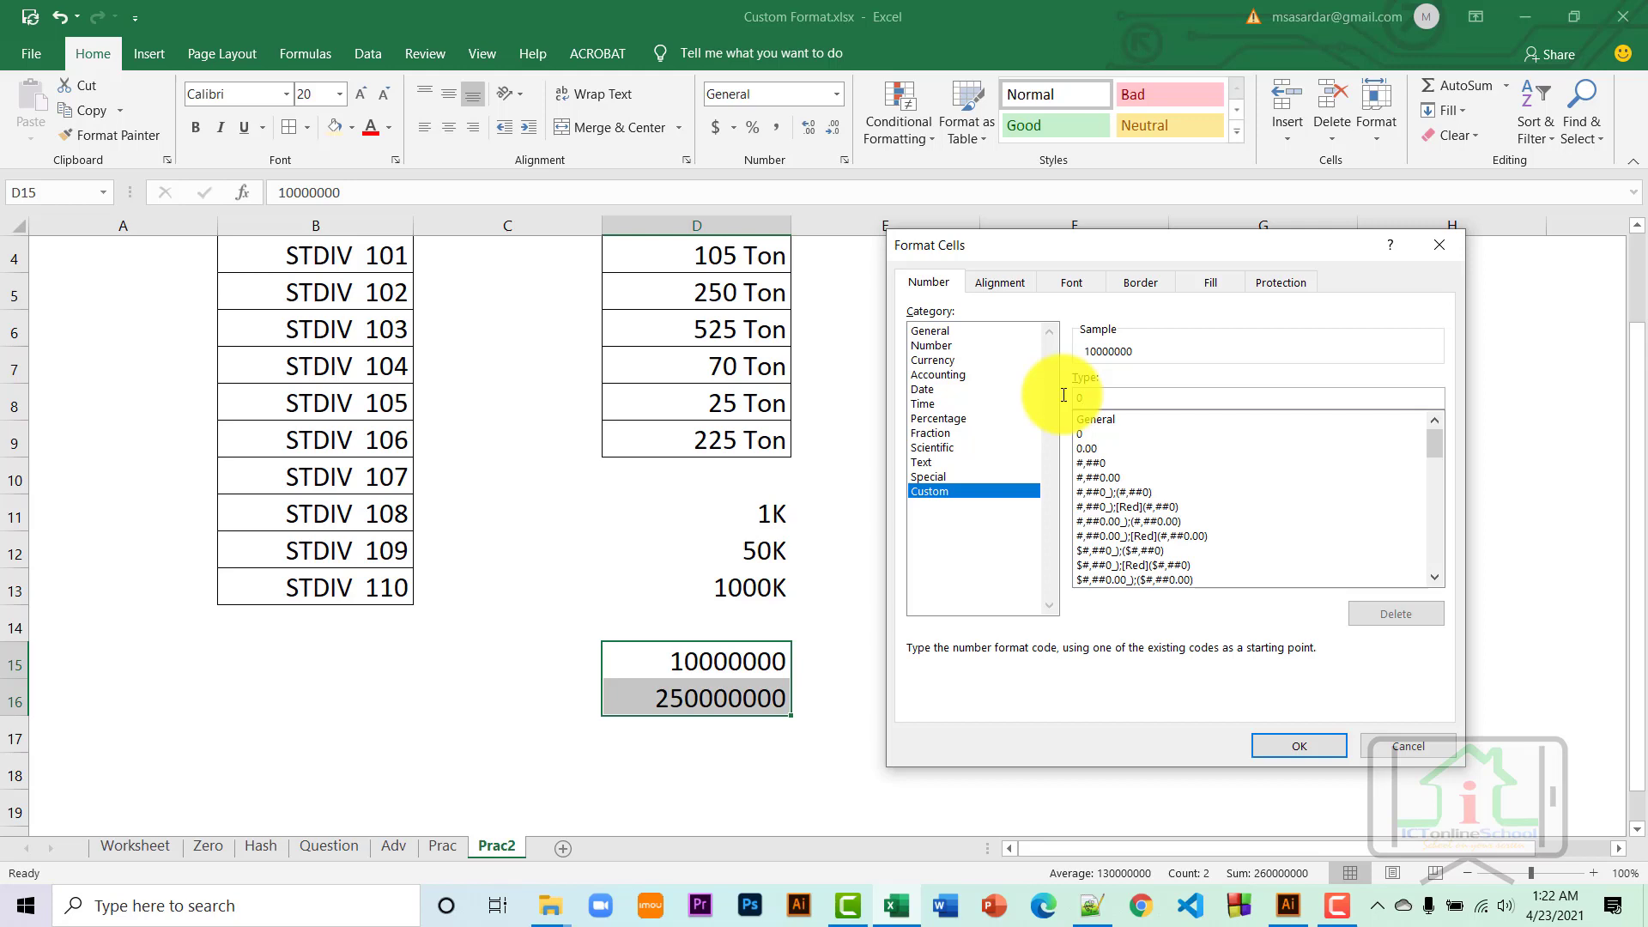
text(,,")
text(M)
text(")
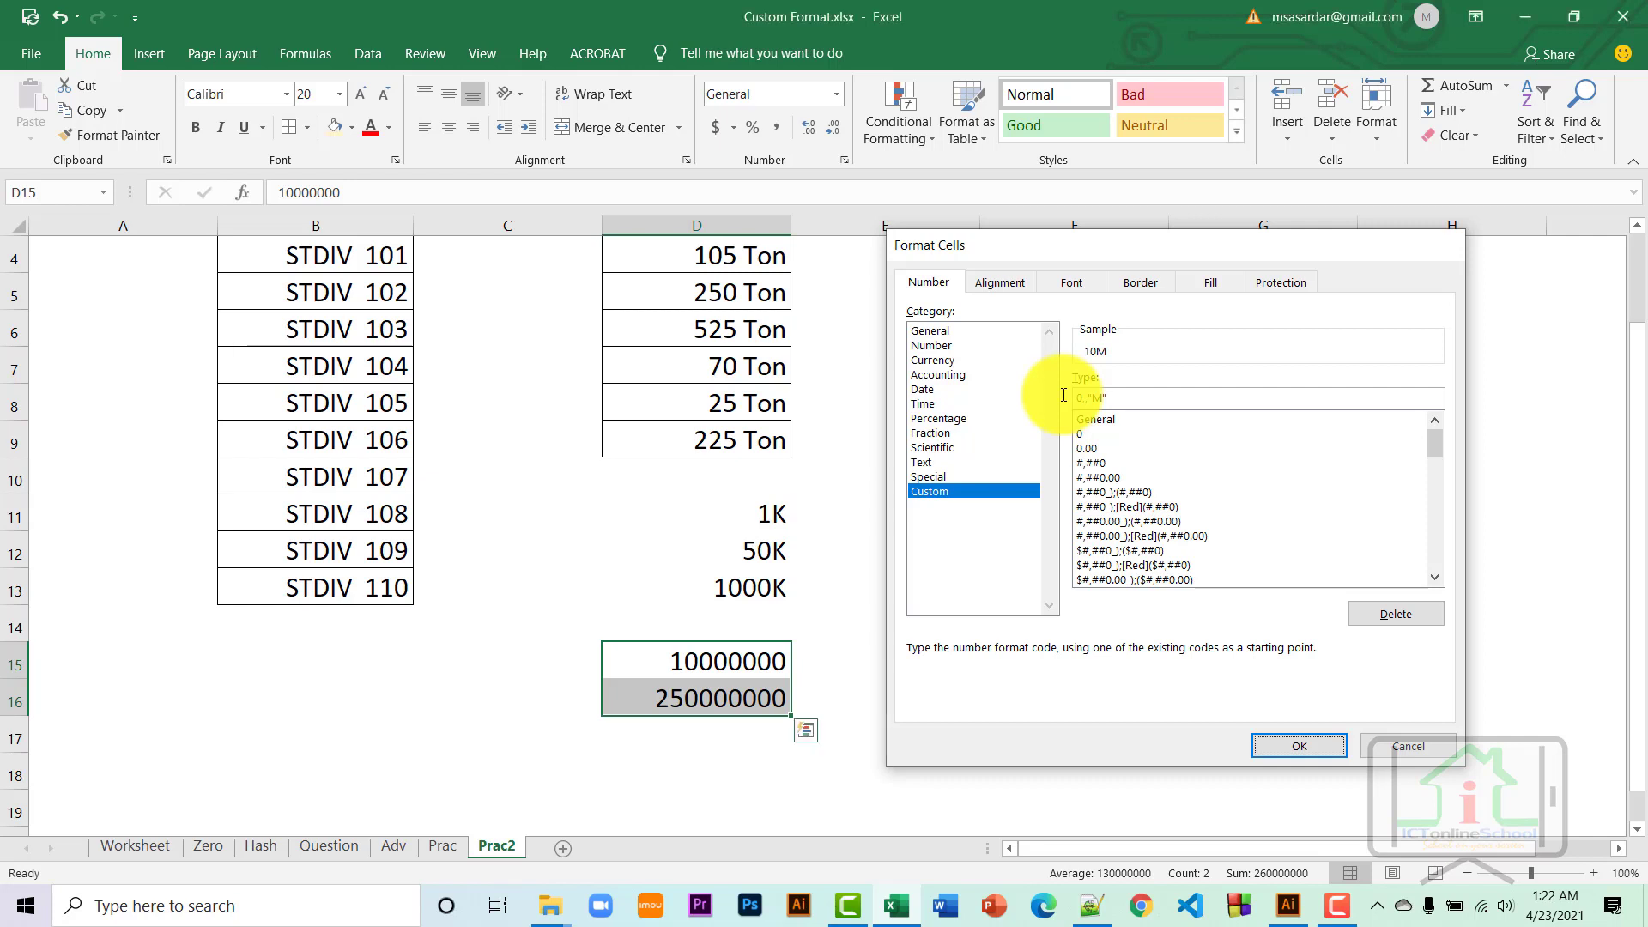
key(Return)
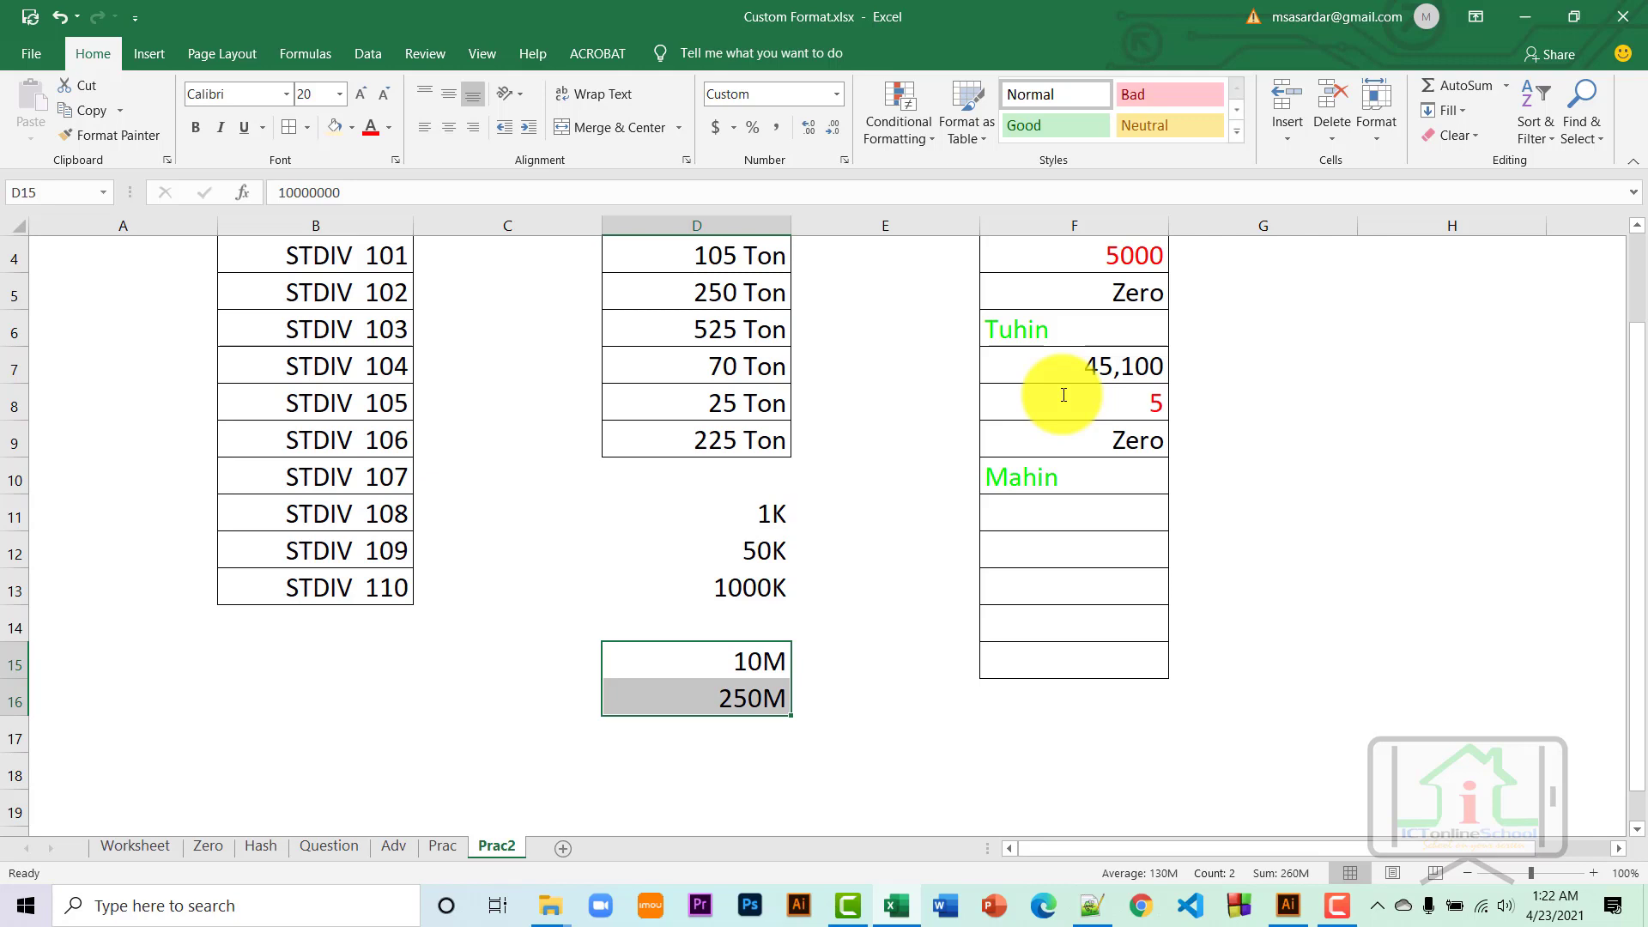
scroll(1060, 392, up, 1)
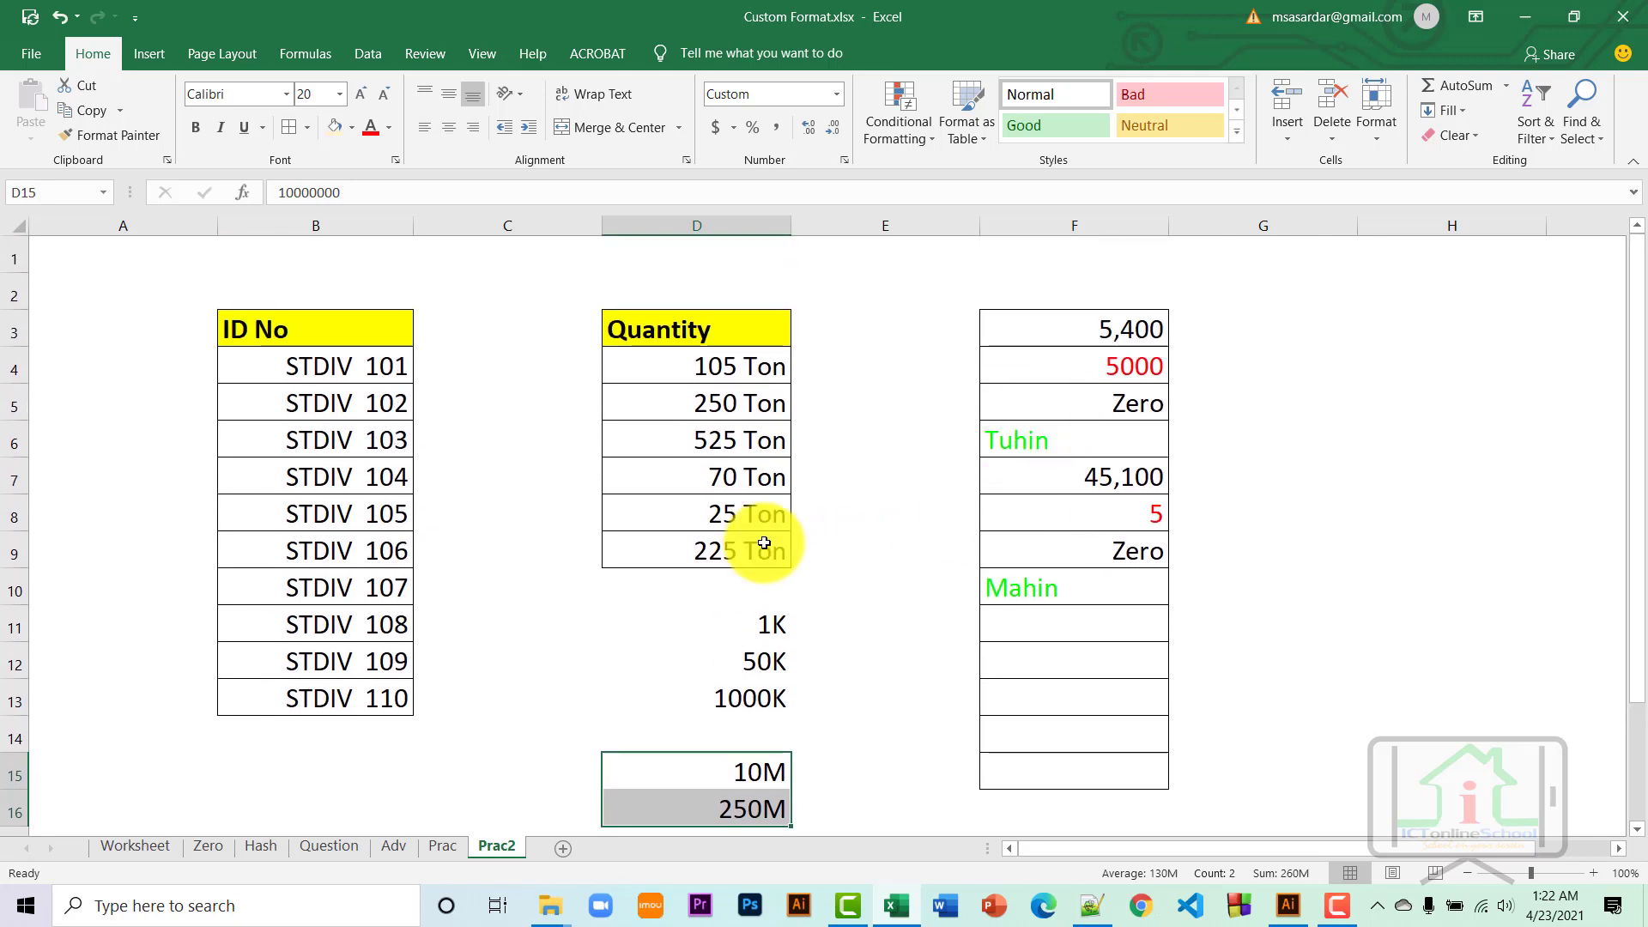